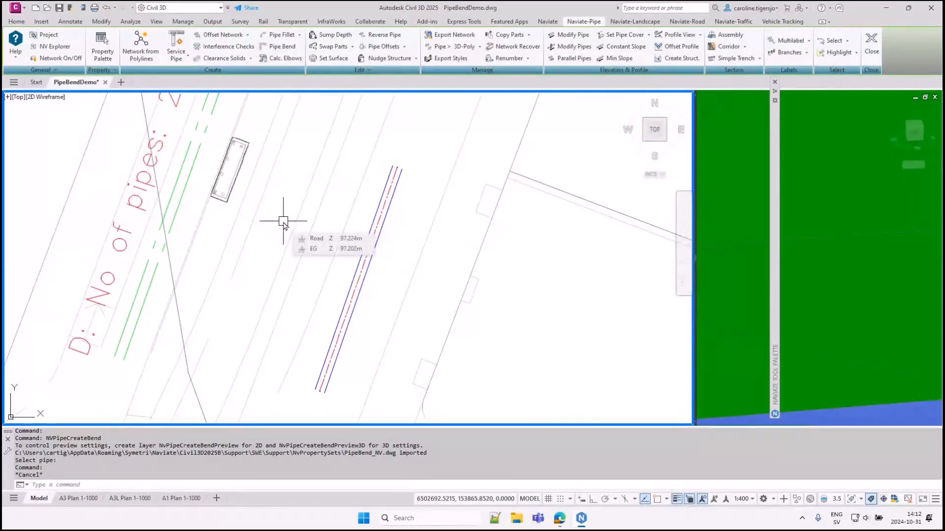
Reopen the Objects On/Off palette for the drawing and expand its list of surfaces.
left_click(774, 81)
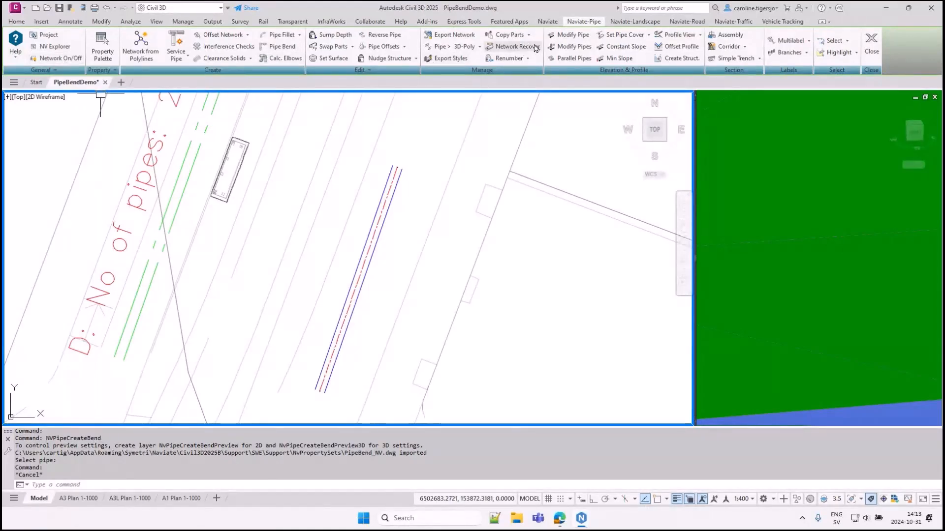
left_click(547, 21)
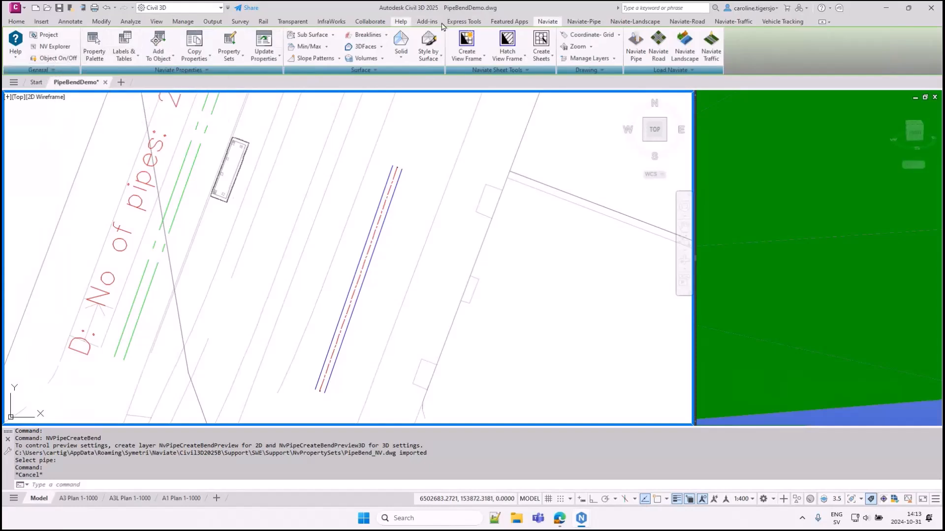
left_click(586, 25)
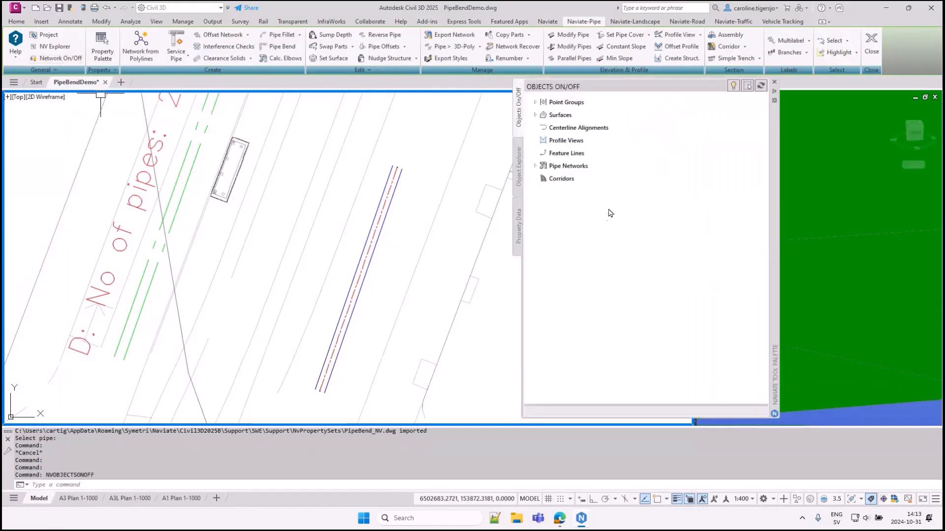
left_click(556, 115)
double_click(561, 115)
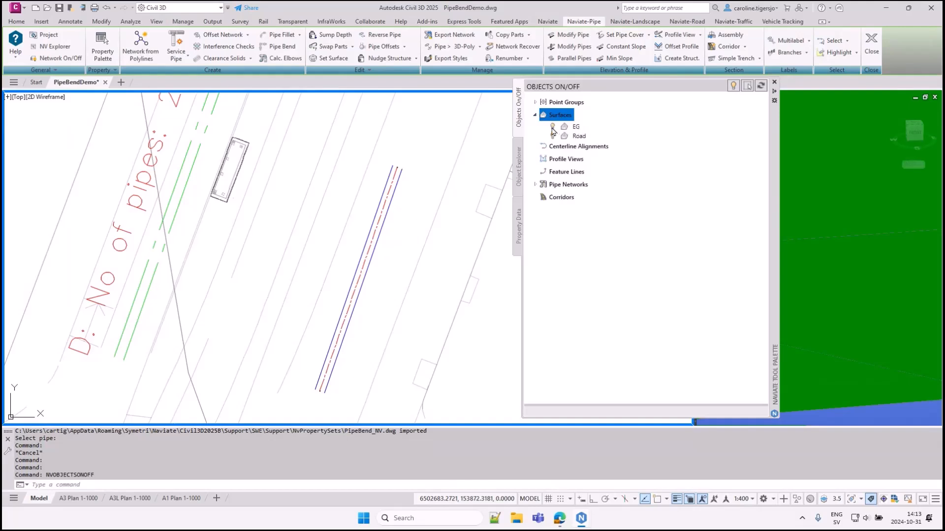
Try to hide the EG surface using the Hide by Style mode and regenerate the drawing.
left_click(552, 127)
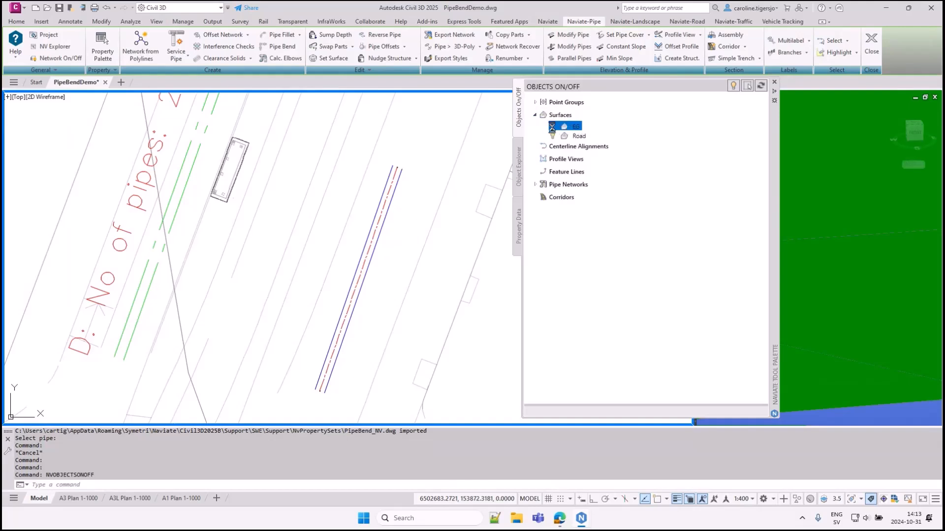
left_click(826, 259)
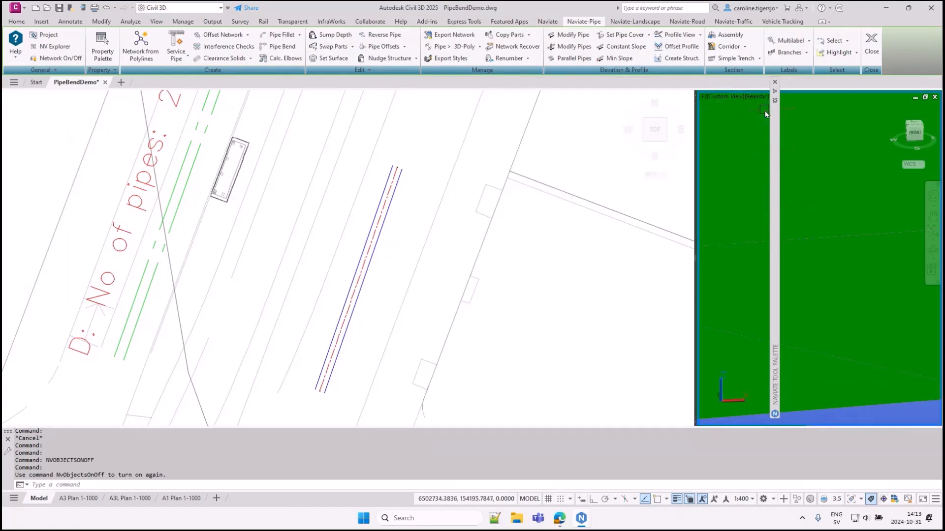
mouse_move(775, 101)
left_click(552, 127)
left_click(553, 127)
key("Escape")
key("Escape")
type("re")
key("Return")
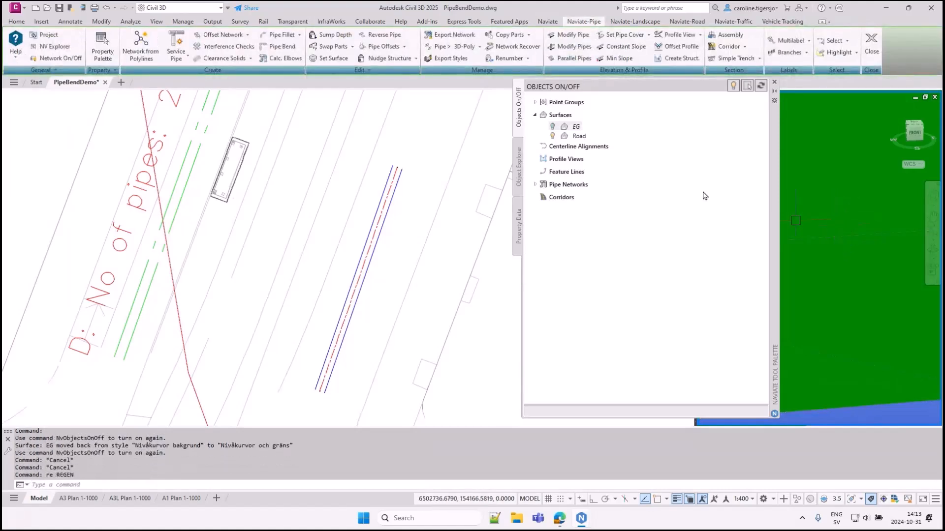
Switch the surfaces to Hide by Layer and turn off the EG surface.
left_click(561, 116)
right_click(565, 120)
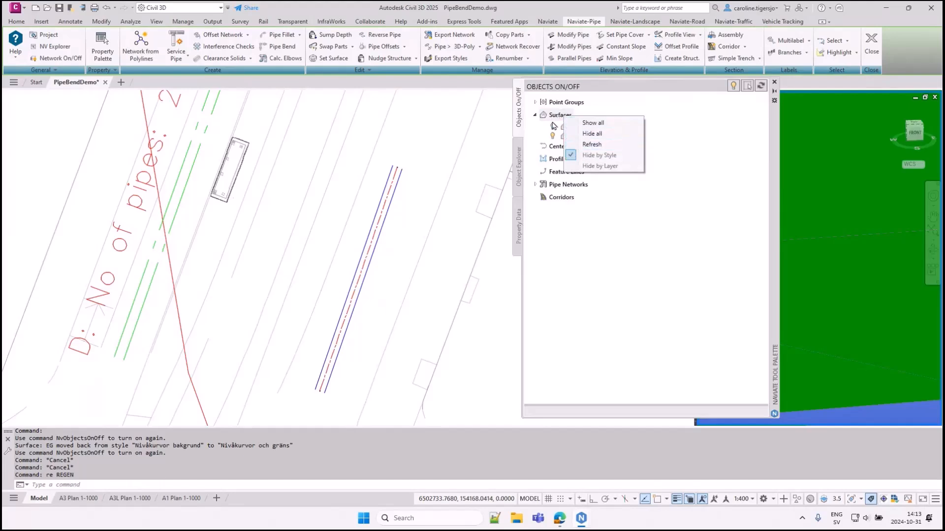
left_click(553, 129)
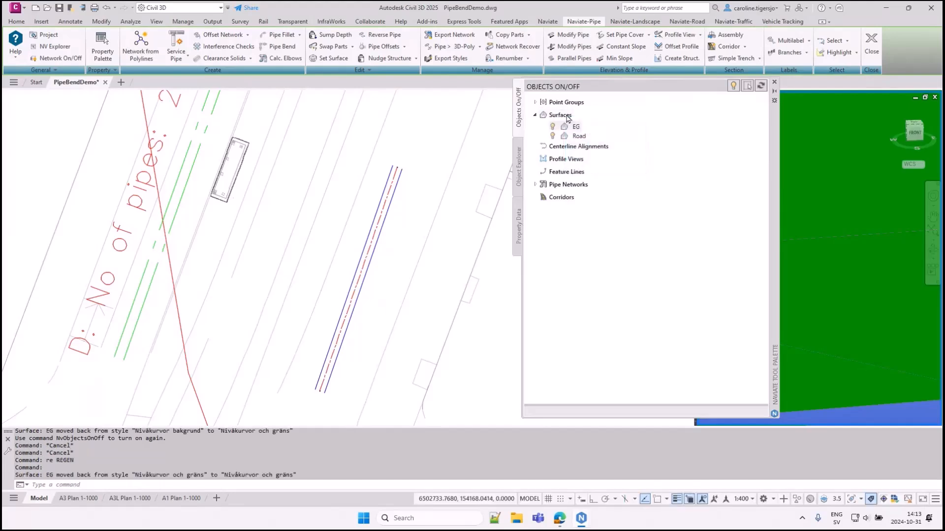
right_click(569, 118)
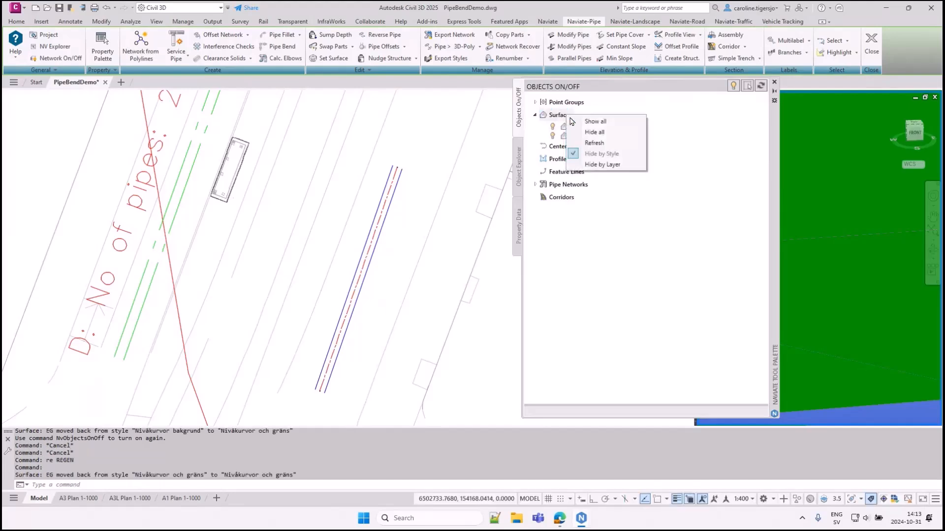
left_click(590, 165)
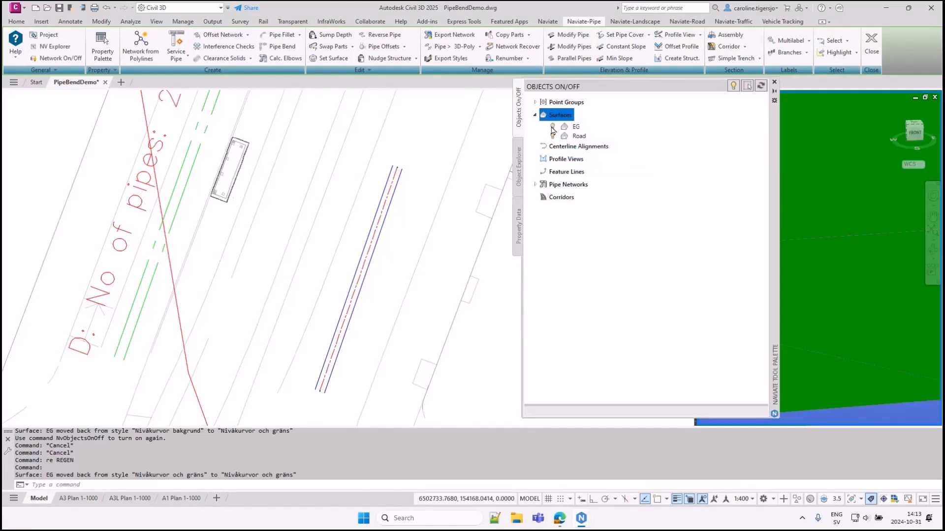
left_click(553, 128)
Check the surfaces' hiding mode, turn the EG surface back on and hide it again.
right_click(554, 118)
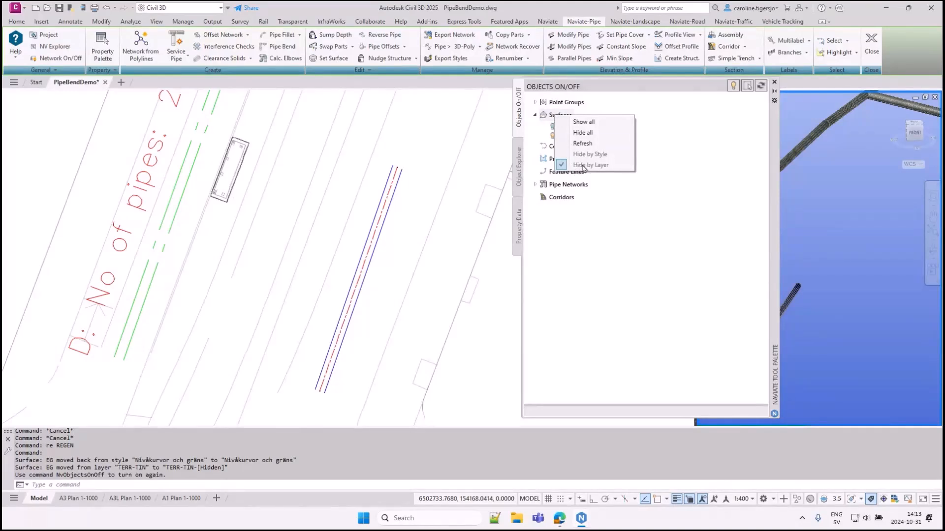
left_click(553, 117)
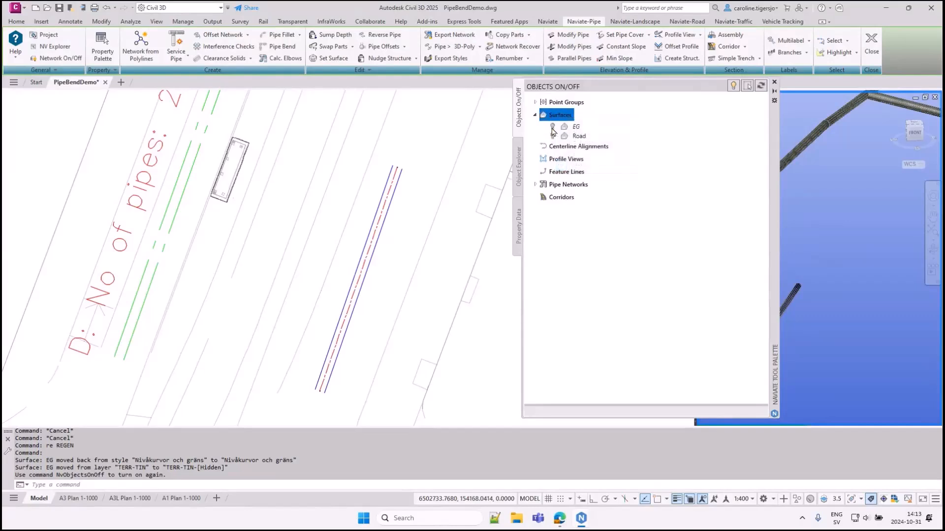
left_click(552, 127)
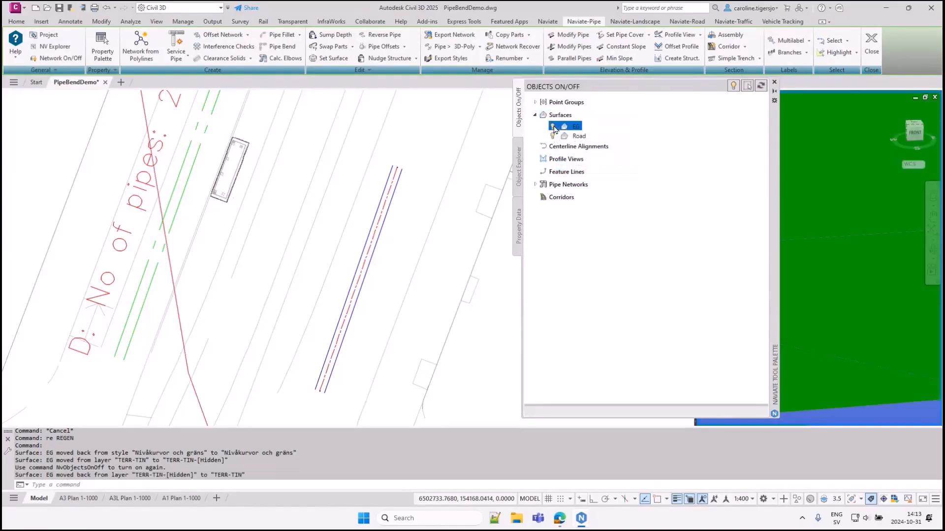
left_click(552, 127)
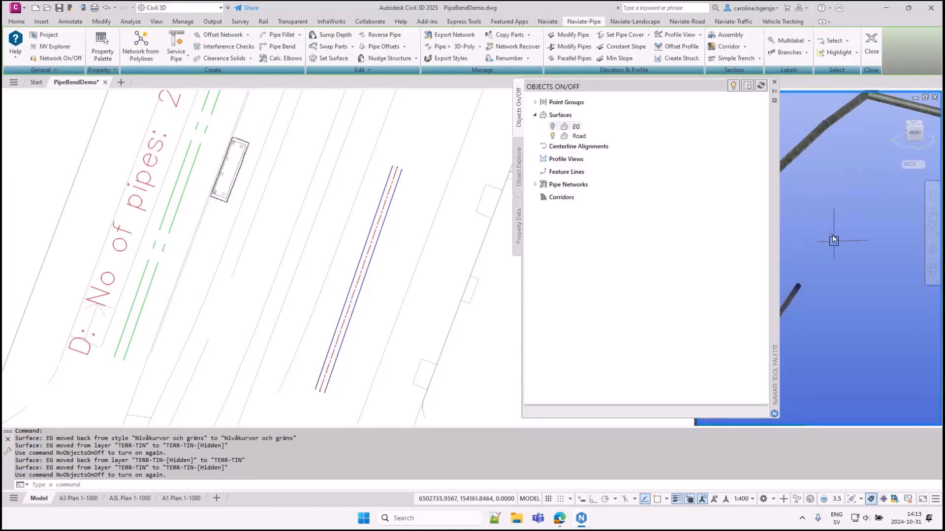
Turn off pipe network D, turn it on again and close the Objects On/Off palette.
left_click(535, 184)
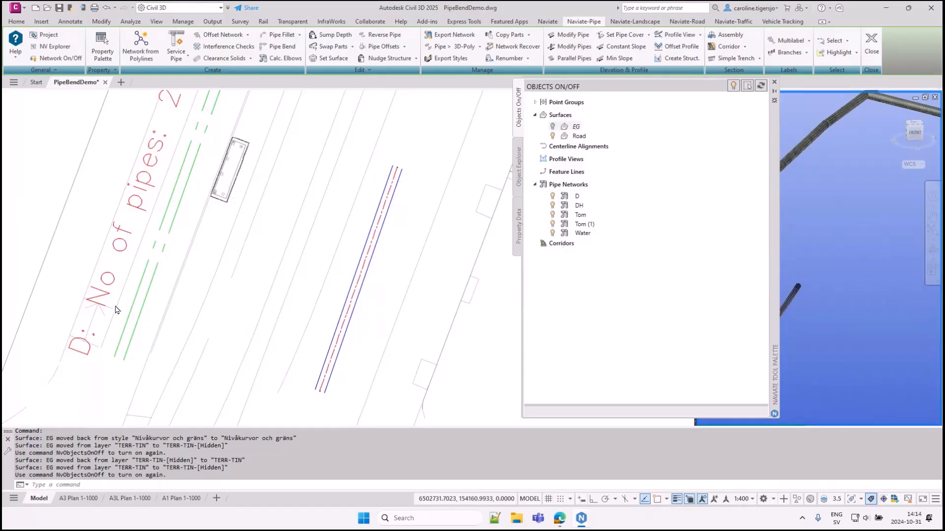
left_click(552, 197)
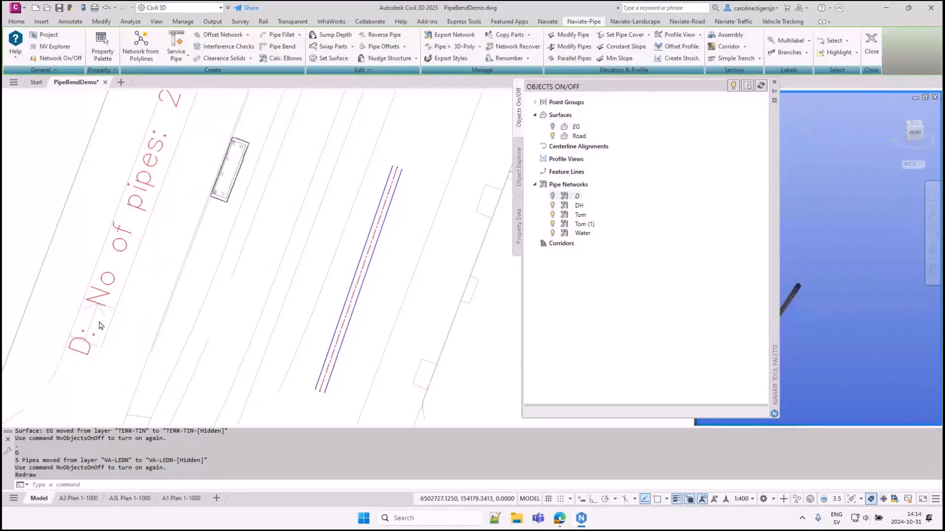
left_click(553, 198)
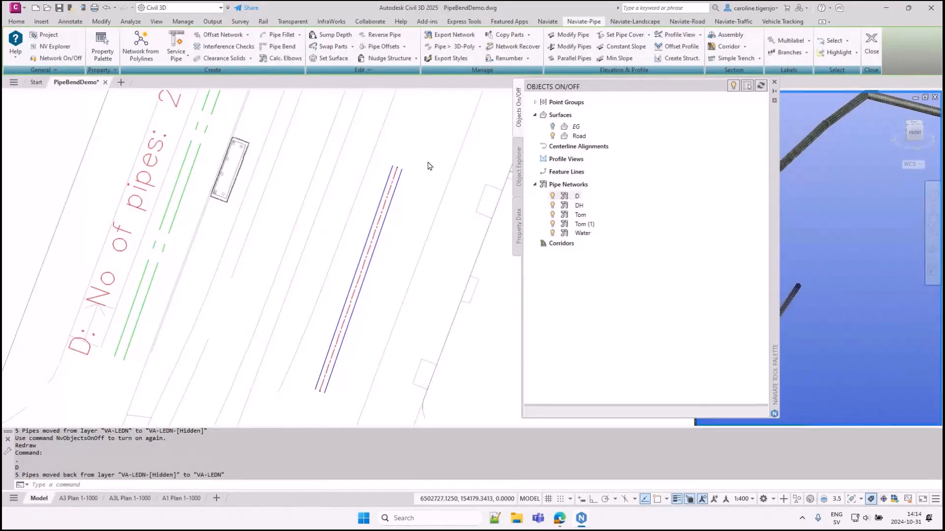
left_click(774, 84)
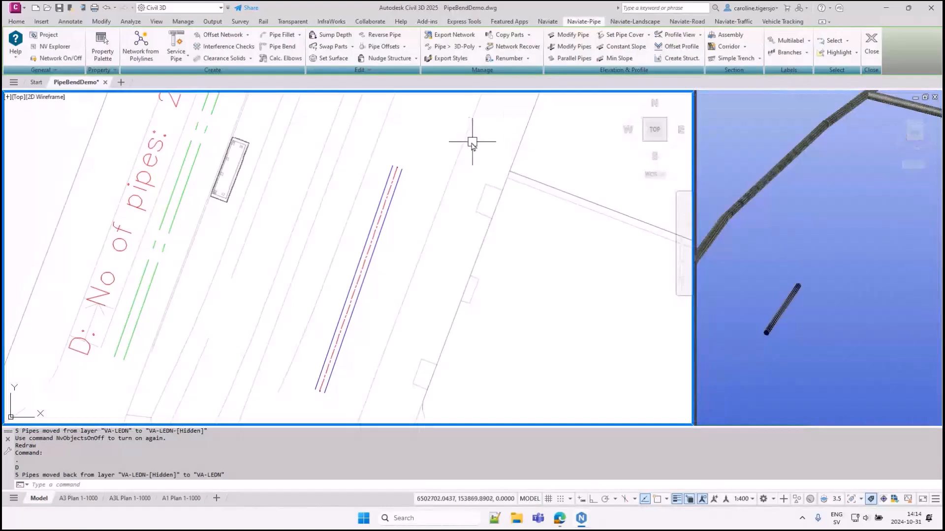
Reopen the Naviate tool palette, look through Object Explorer and Property Data, and close it.
left_click(58, 58)
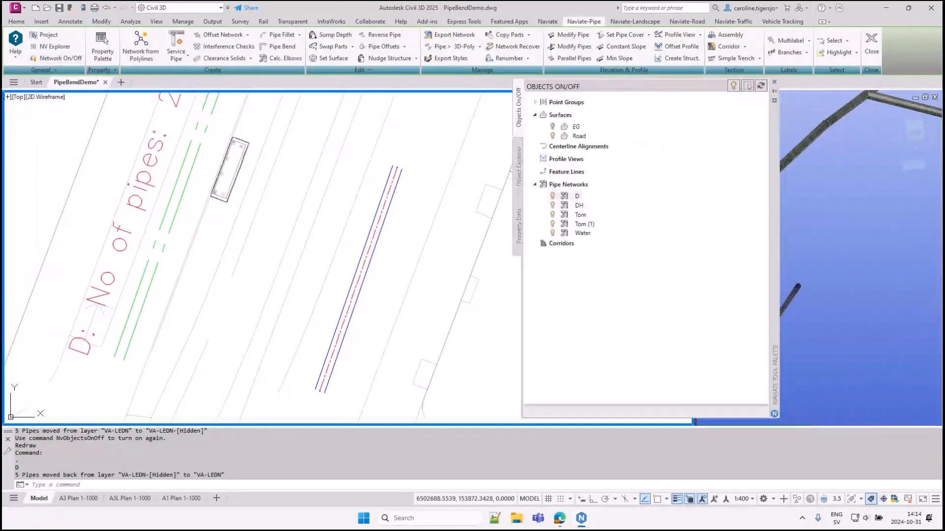
left_click(517, 170)
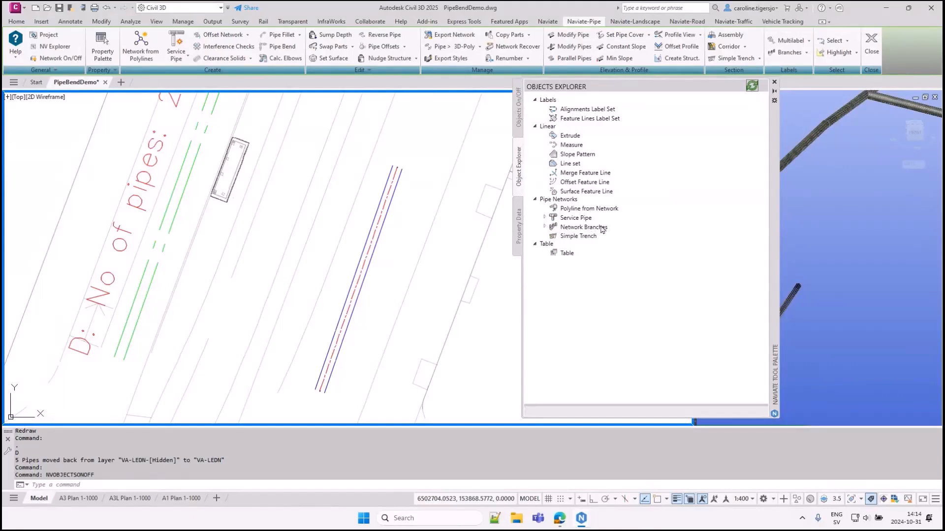
left_click(519, 232)
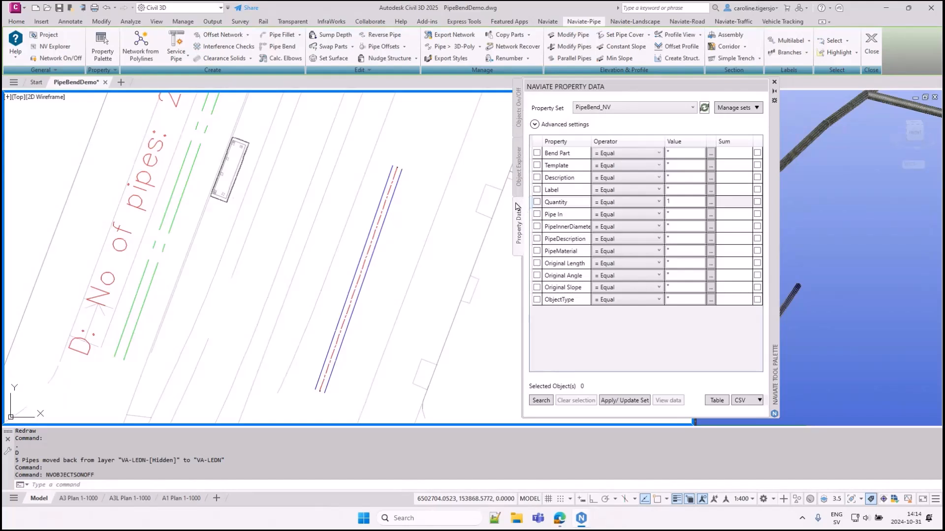
left_click(521, 122)
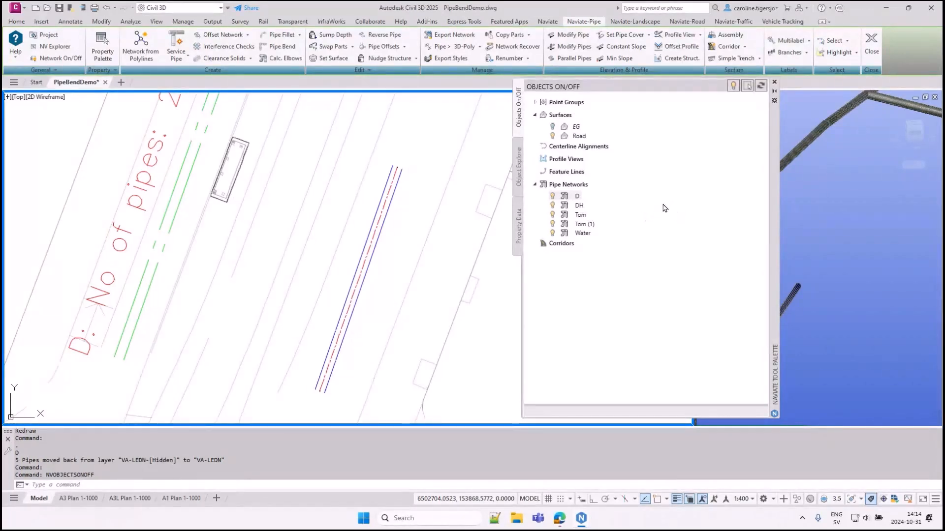
left_click(774, 82)
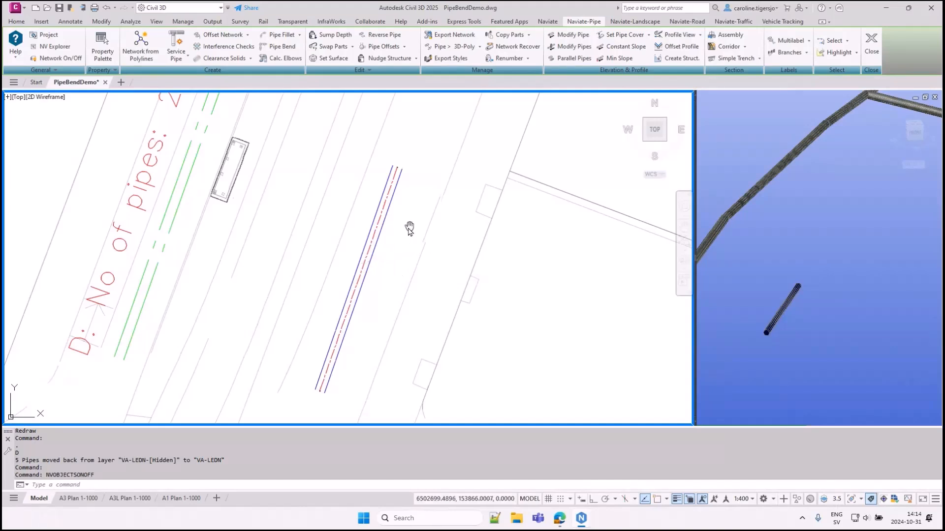
Start a pipe bend from the north end of the short blue pipe and apply the Straight Pipe template.
middle_click_drag(423, 216, 375, 291)
scroll(418, 275, "down", 3)
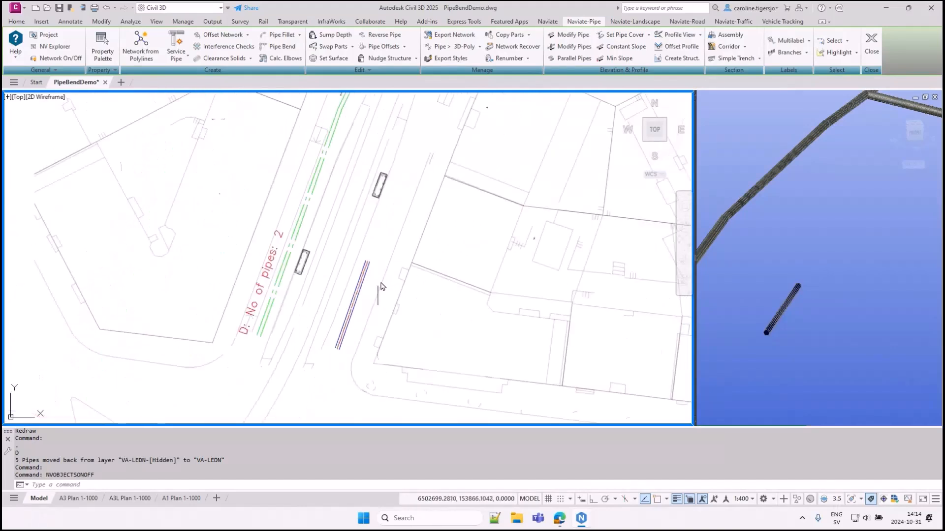
middle_click_drag(449, 233, 441, 240)
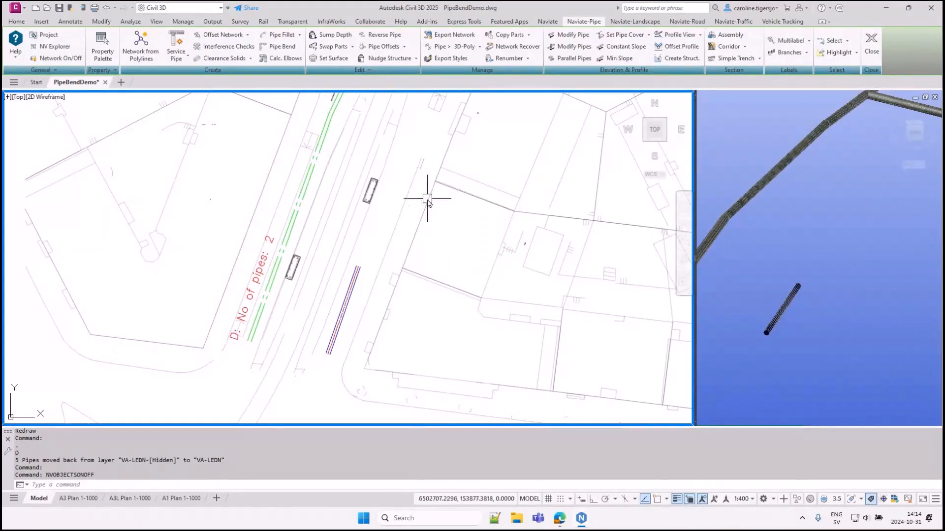
left_click(289, 51)
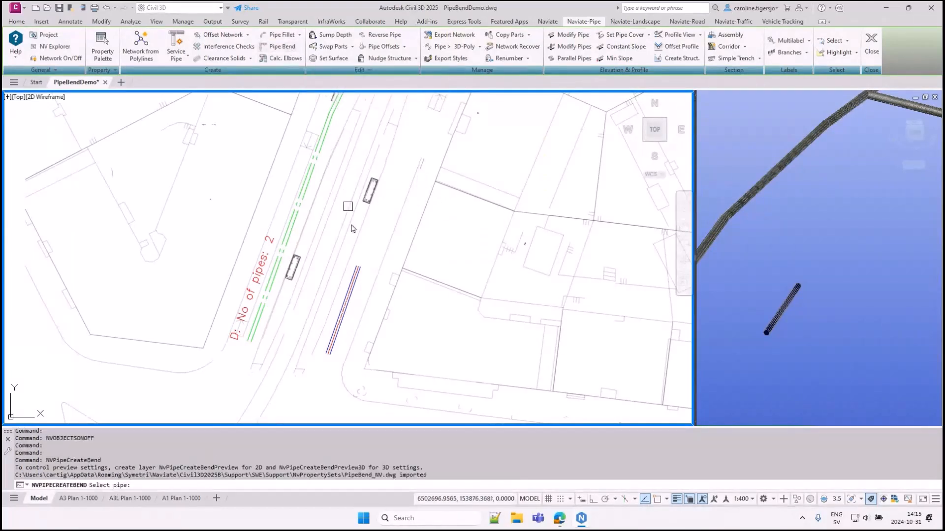
left_click(354, 279)
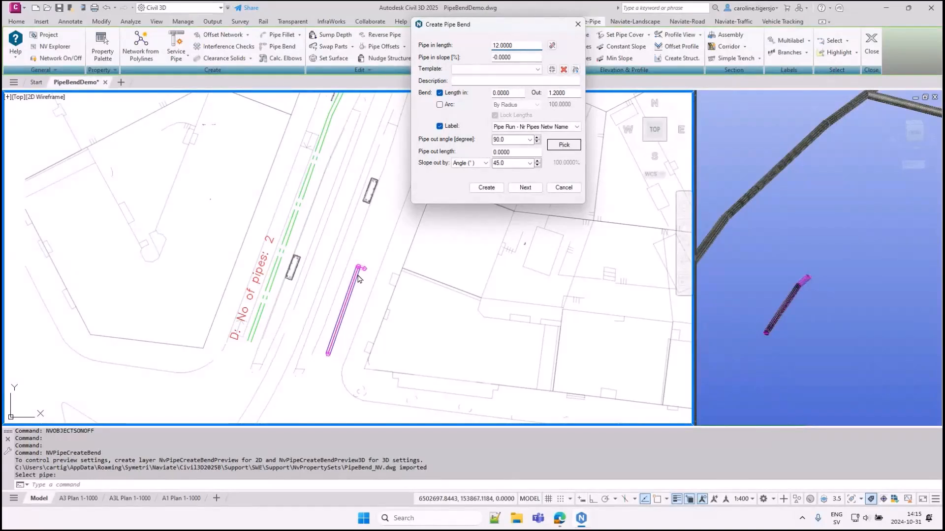
left_click_drag(483, 33, 536, 56)
left_click(537, 92)
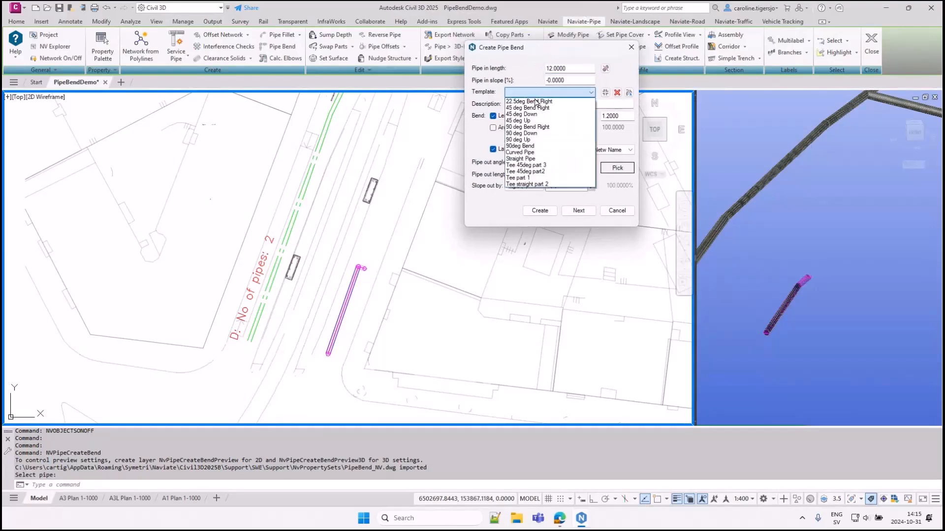
left_click(532, 159)
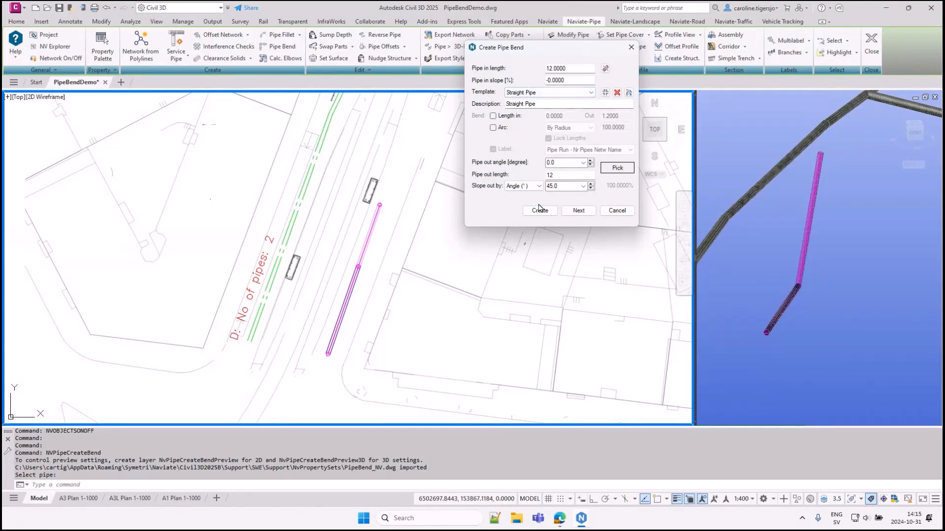
Set the outgoing pipe's slope angle to 0.0 degrees.
double_click(560, 186)
type("0")
left_click(564, 174)
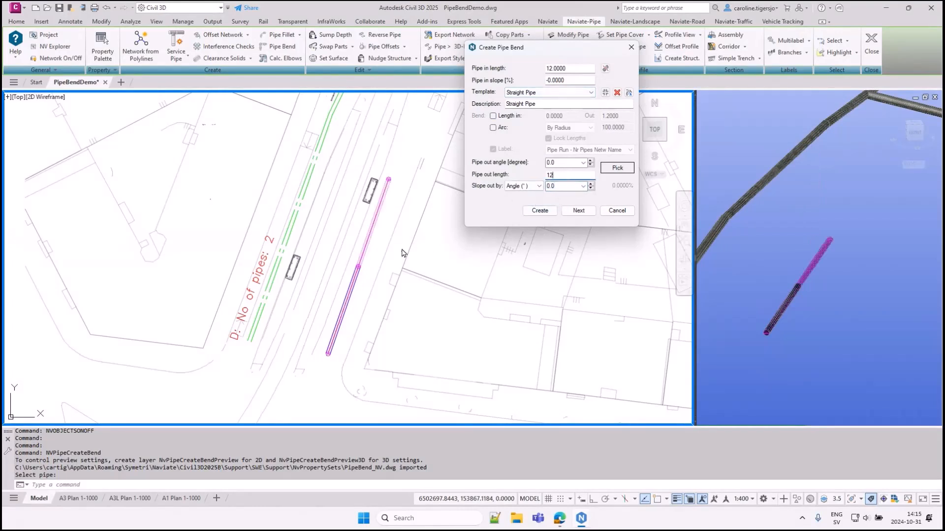
Turn off polar tracking and pick the outgoing pipe's end near the triangular block's north tip, about 62 long at 9.7 degrees.
middle_click_drag(419, 203, 350, 284)
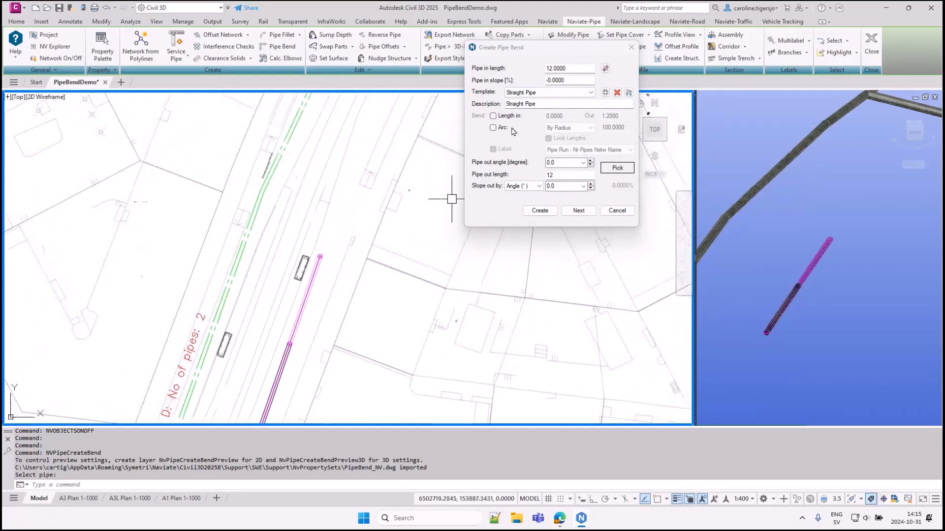
scroll(309, 303, "down", 4)
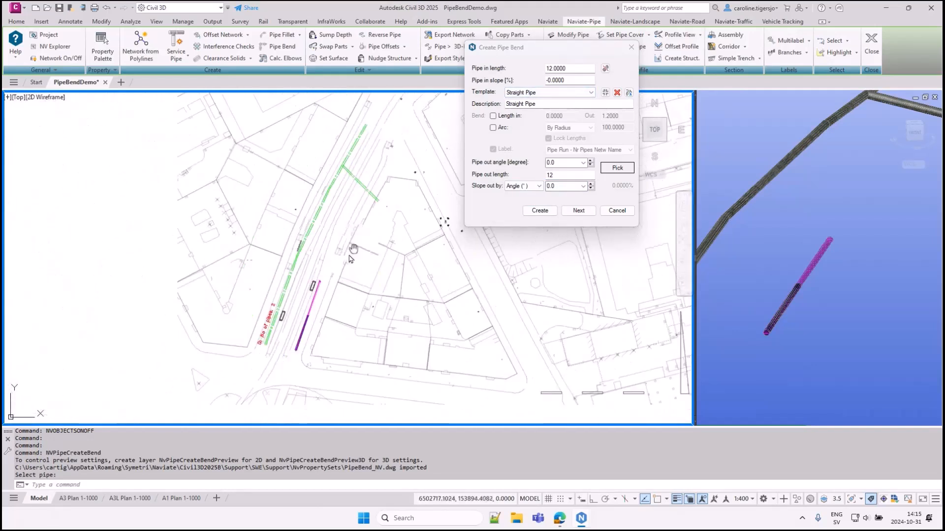
key("ctrl")
key("ctrl")
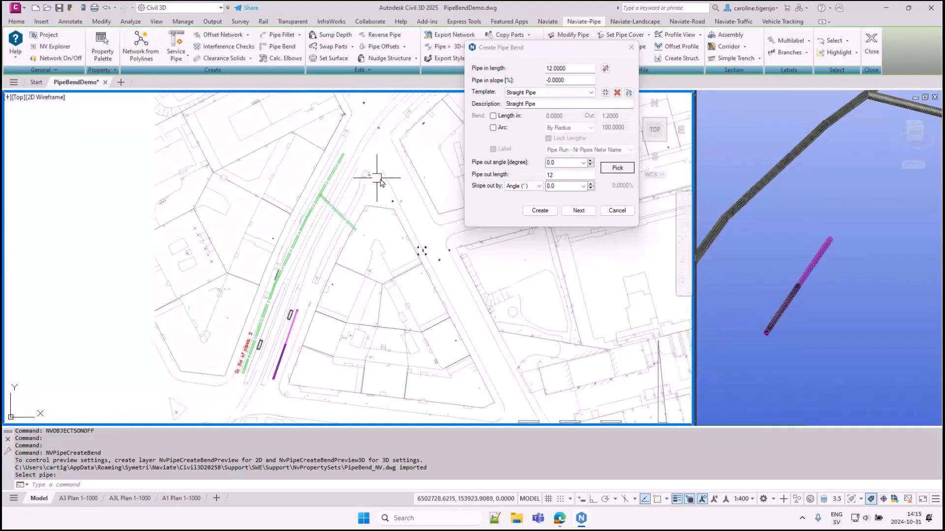
key("ctrl")
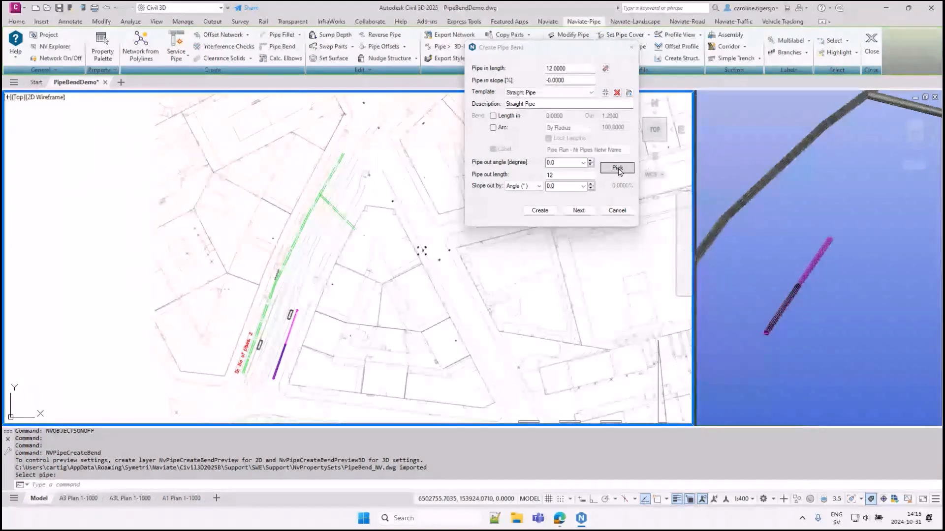
left_click(618, 169)
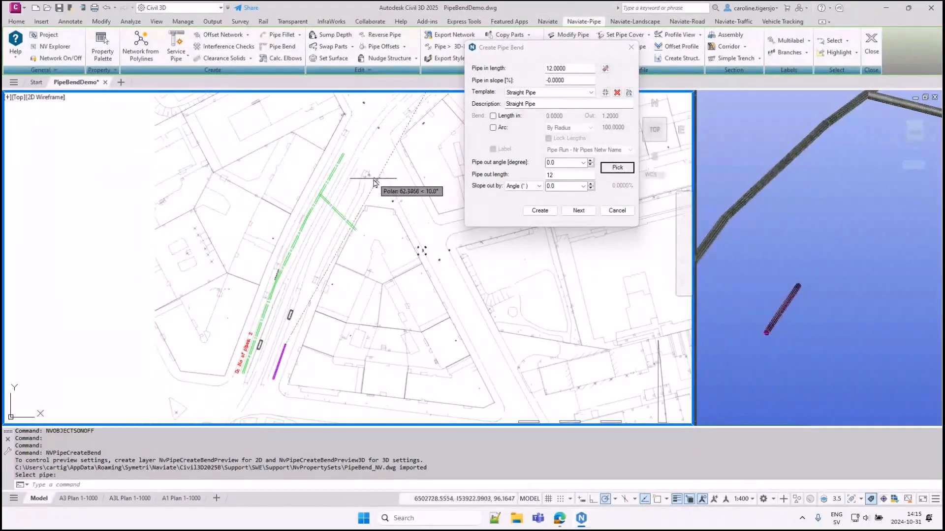
key("F10")
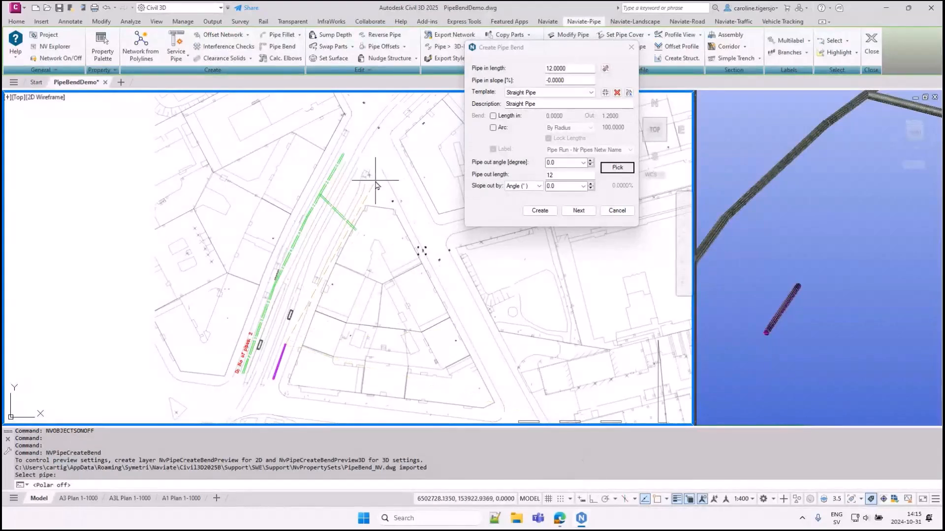
left_click(376, 181)
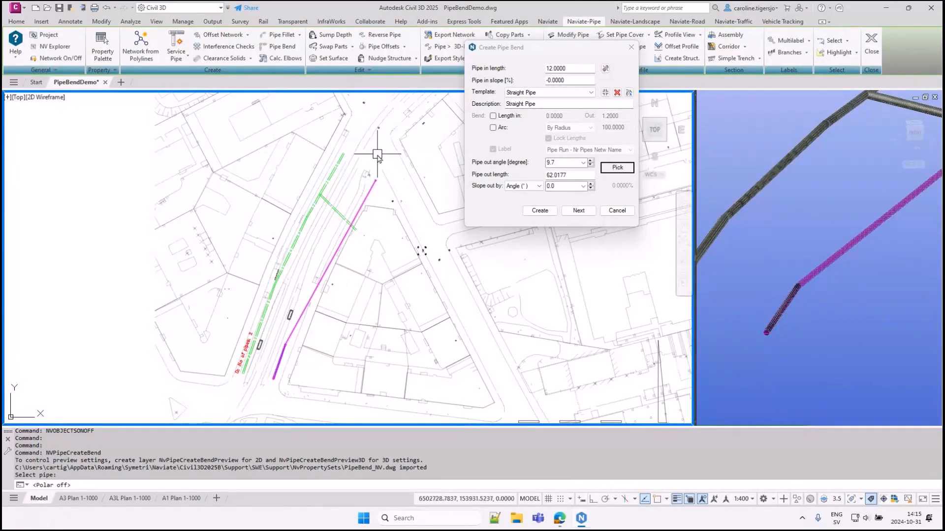
Set the outgoing pipe's angle to 3.0 degrees and its length to 12.
left_click(565, 173)
double_click(566, 174)
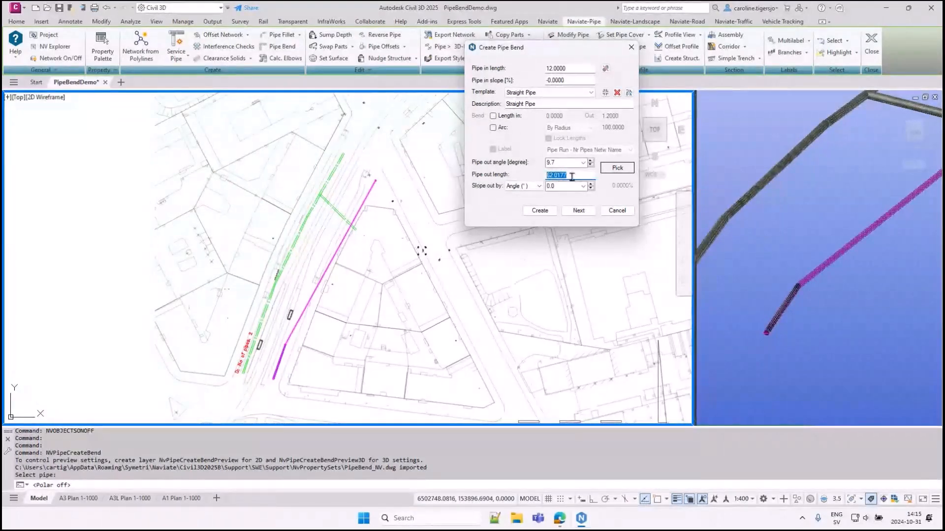
double_click(566, 162)
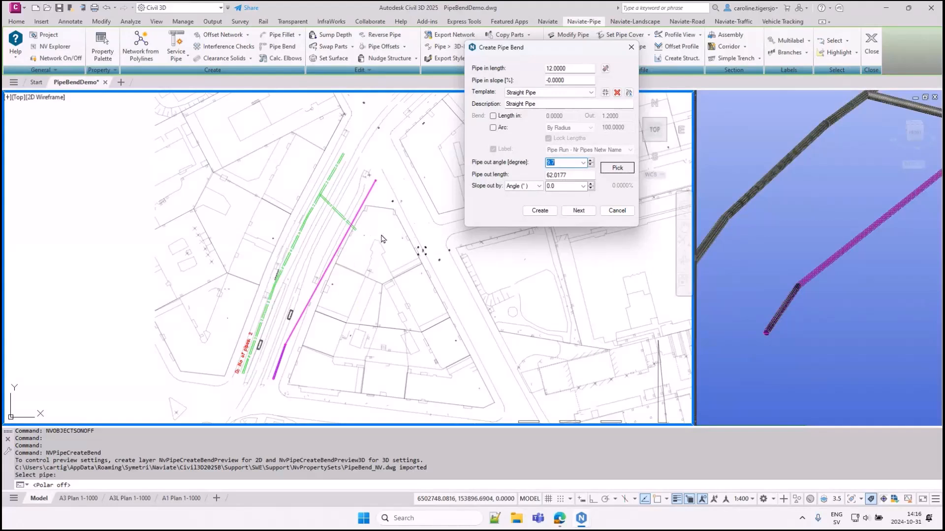
double_click(574, 176)
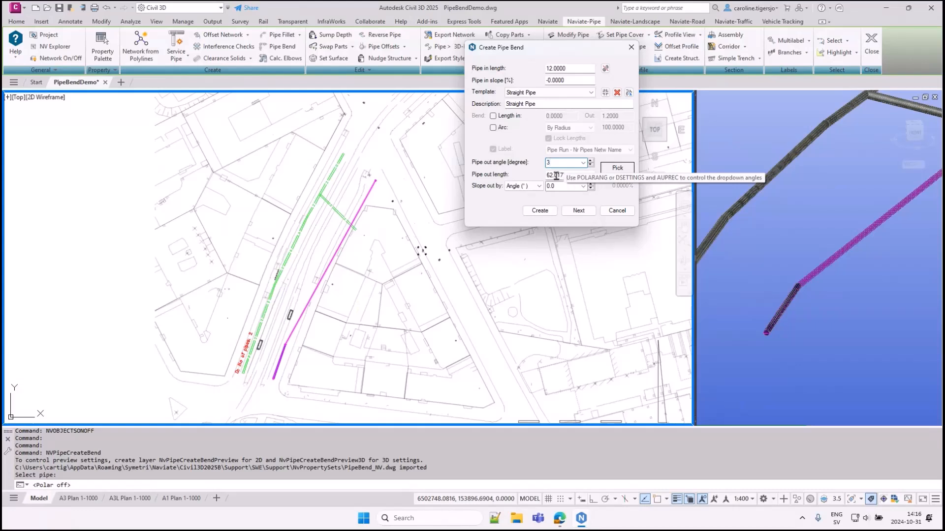
left_click(560, 175)
left_click_drag(568, 176, 539, 178)
left_click(565, 163)
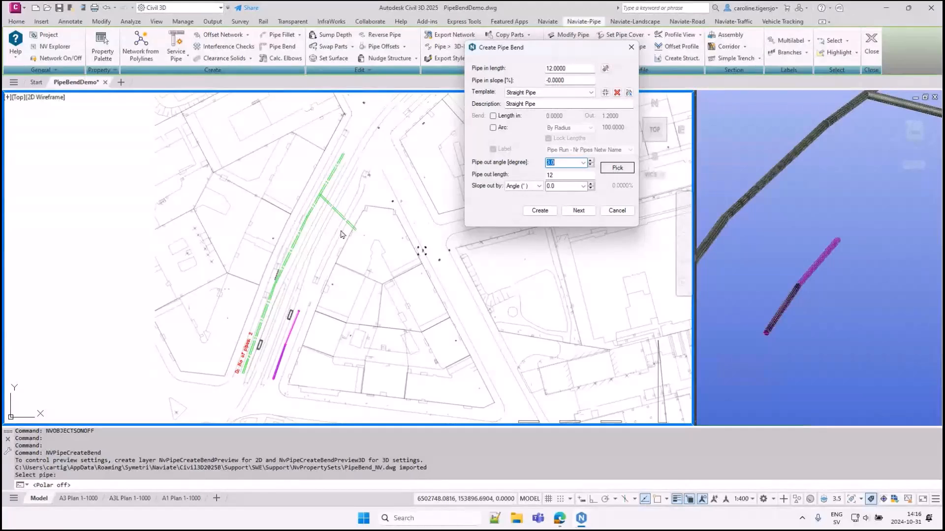
Add five consecutive straight pipes of length 12, each turned 3.0 degrees along the curving street, and finish the pipe run.
left_click(579, 211)
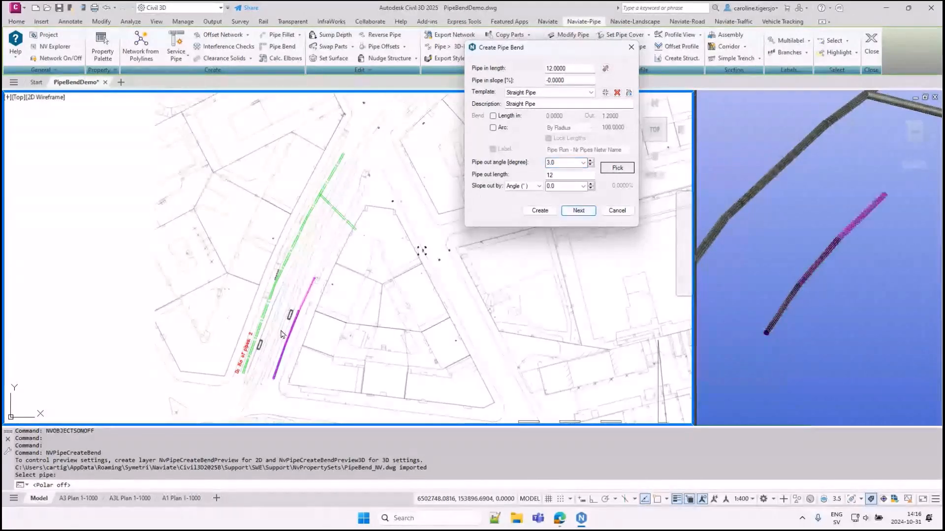
key("ctrl")
key("ctrl")
key("ctrl")
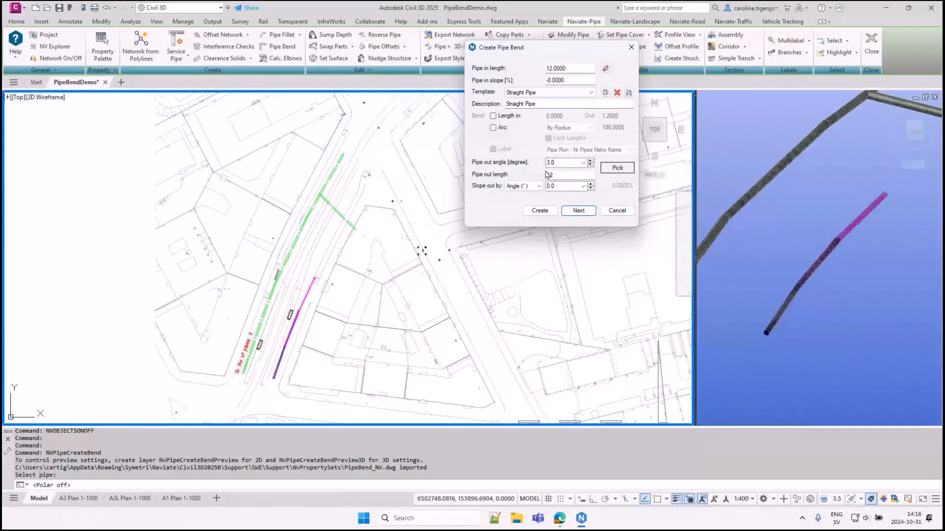
left_click(577, 213)
left_click(578, 212)
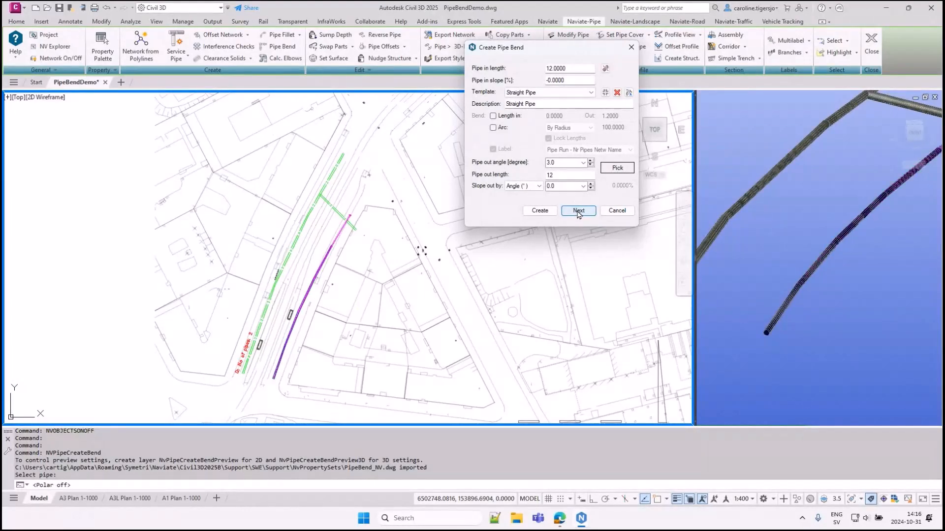
left_click(578, 213)
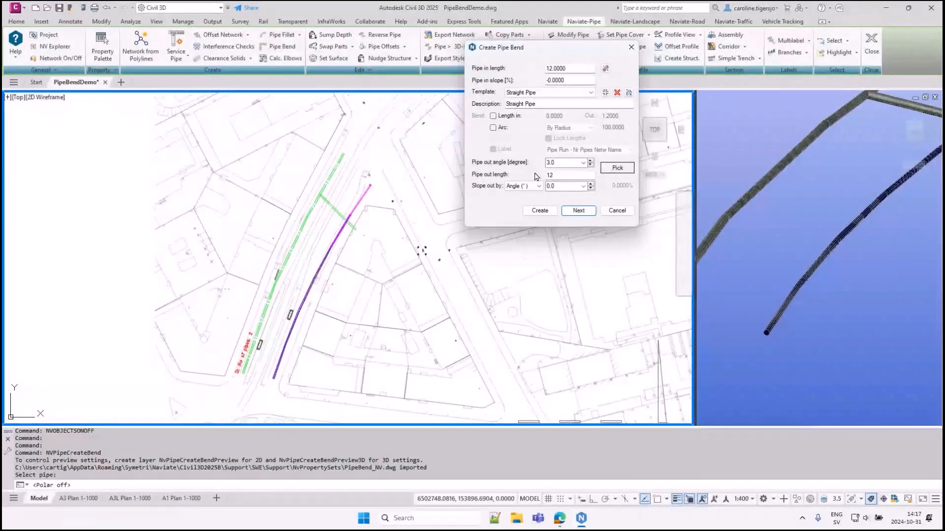
double_click(558, 163)
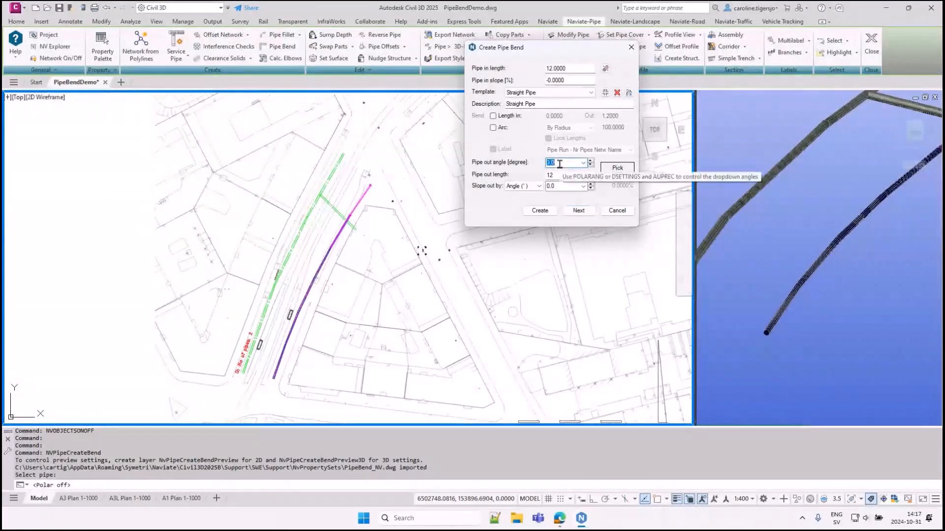
left_click(540, 212)
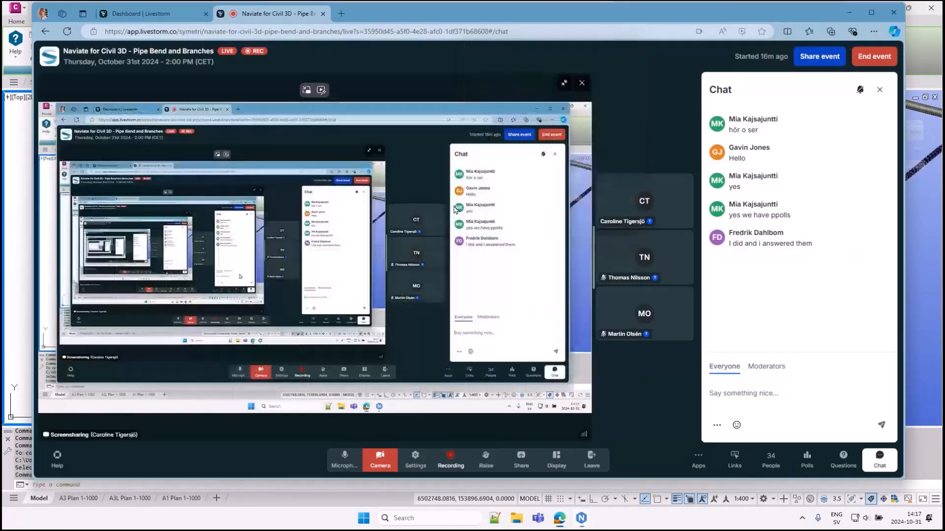
Return to Civil 3D and inspect the curved pipe run in the 3D view where it crosses the branch pipe.
left_click(925, 64)
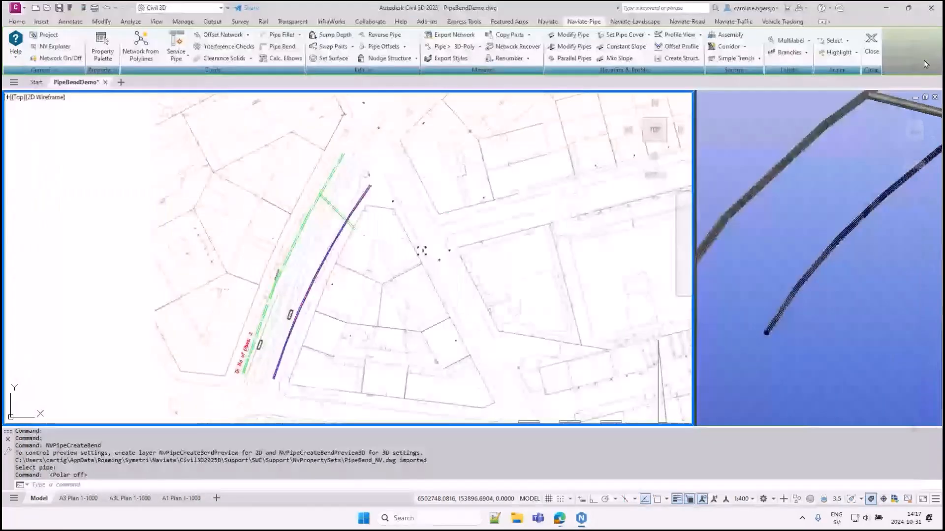
middle_click_drag(353, 243, 359, 234)
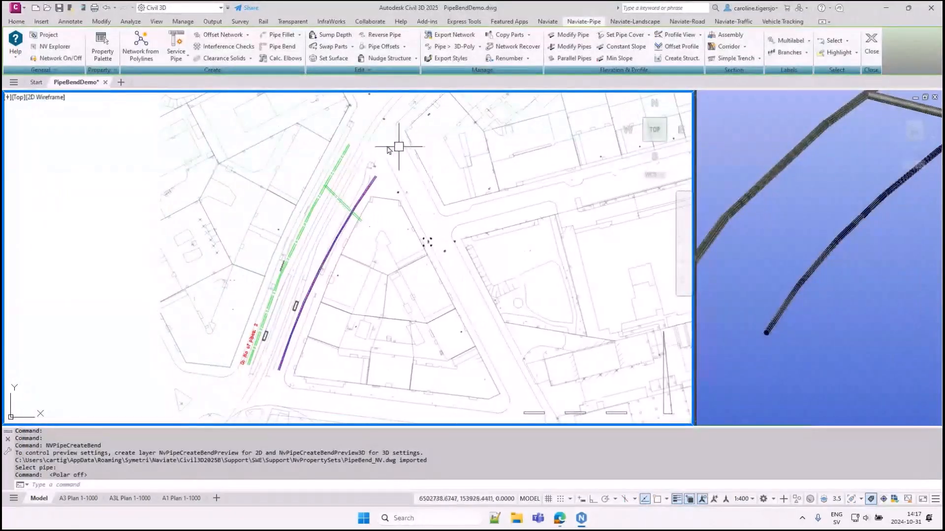
left_click(805, 228)
middle_click_drag(849, 207, 736, 277, "shift")
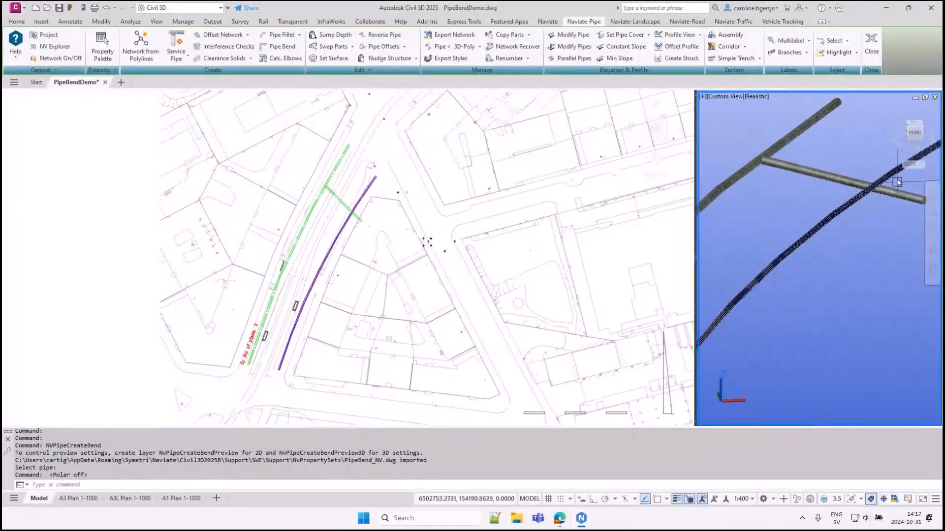
scroll(847, 190, "up", 5)
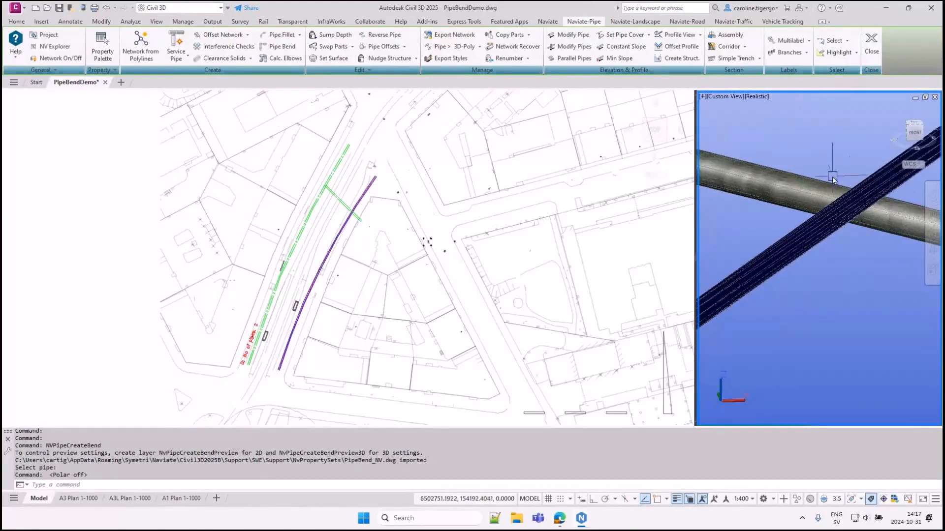
scroll(839, 244, "down", 5)
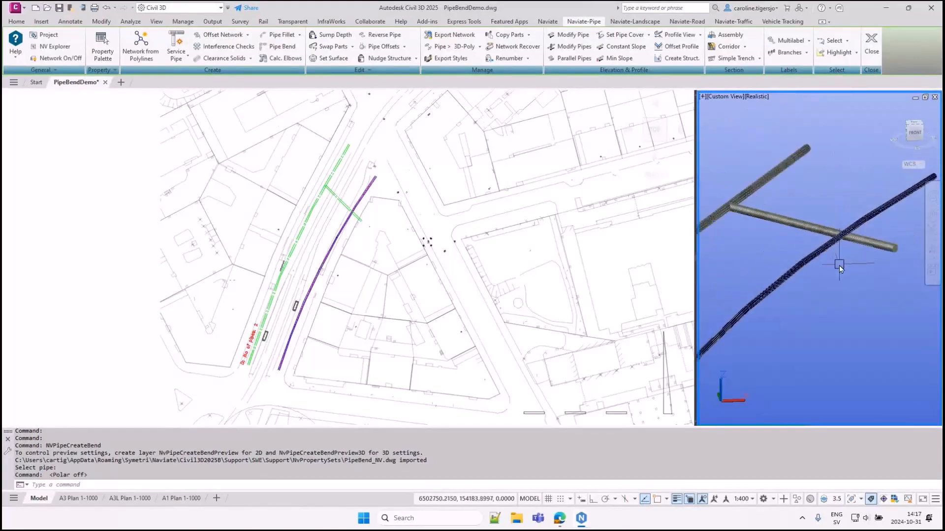
left_click(382, 236)
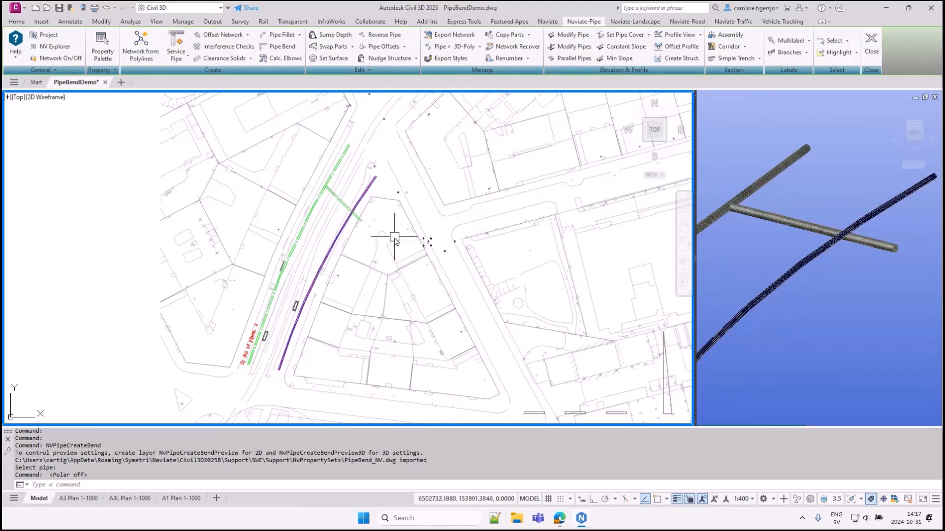
middle_click_drag(383, 221, 395, 223)
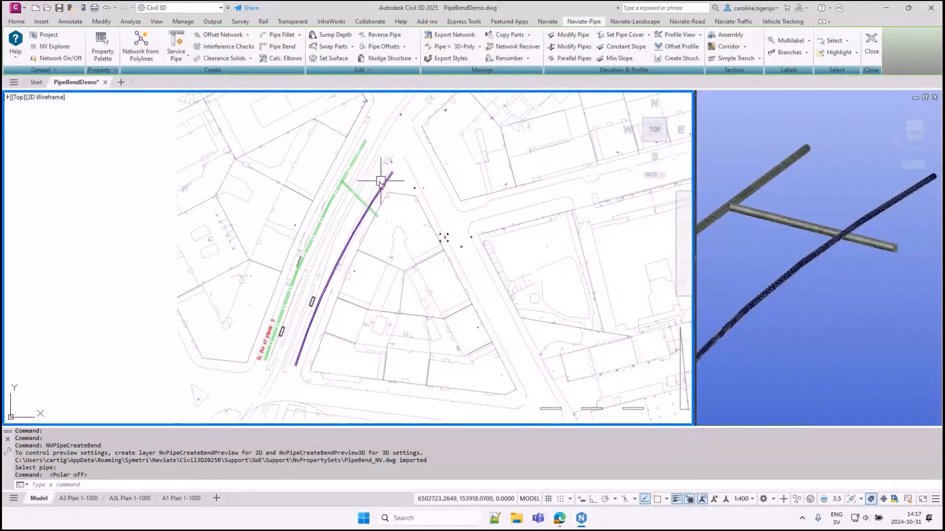
Delete the five pipes that continue north from the short original pipe.
scroll(396, 186, "up", 3)
left_click(400, 181)
middle_click_drag(402, 263, 464, 201)
scroll(397, 218, "up", 2)
left_click(396, 219)
middle_click_drag(425, 296, 537, 174)
left_click(439, 224)
middle_click_drag(442, 312, 501, 176)
left_click(439, 218)
scroll(458, 254, "down", 1)
middle_click_drag(464, 266, 501, 127)
left_click(456, 175)
middle_click_drag(539, 181, 497, 211)
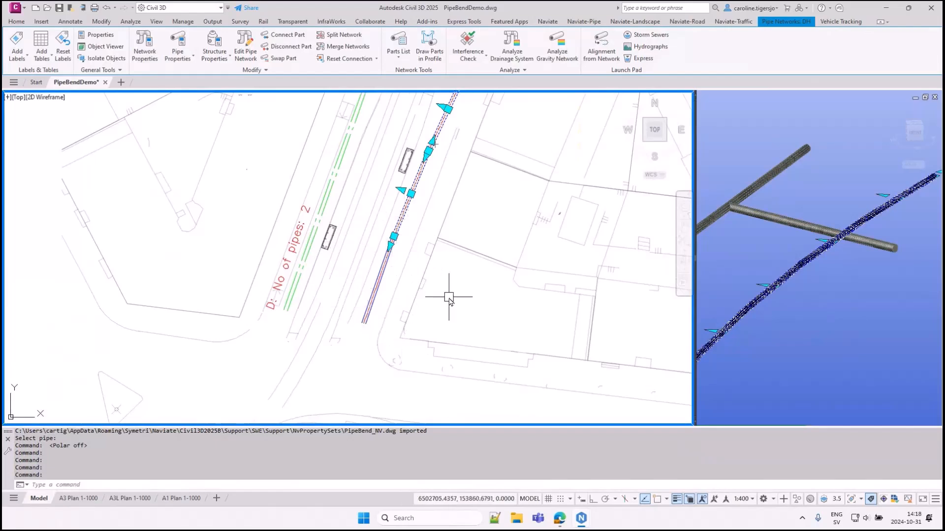
key("Delete")
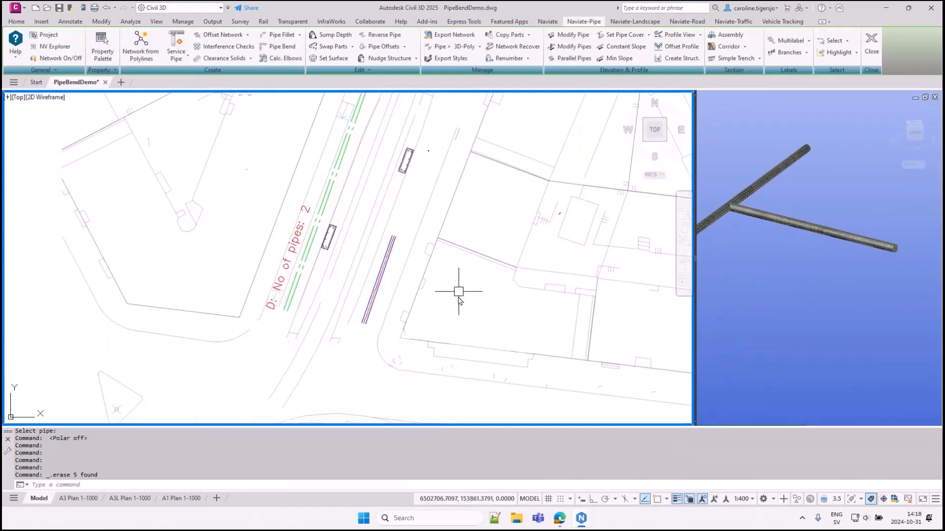
Select the small structure point north of the short pipe to examine it, and clear the selection.
middle_click_drag(506, 186, 436, 262)
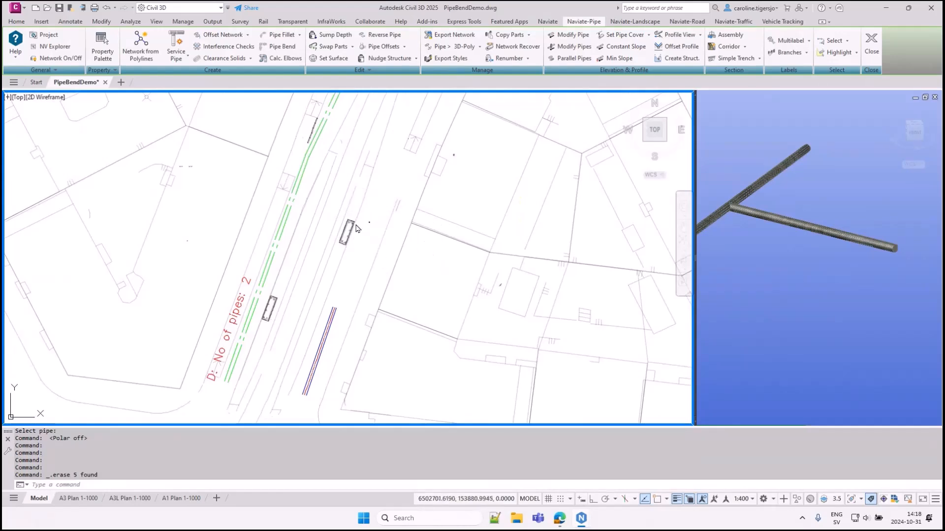
middle_click_drag(401, 190, 376, 279)
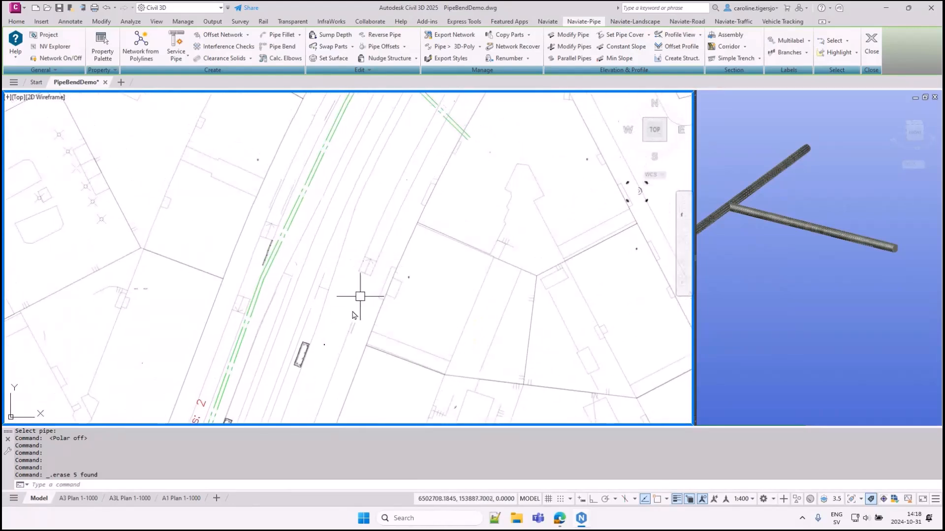
left_click(323, 345)
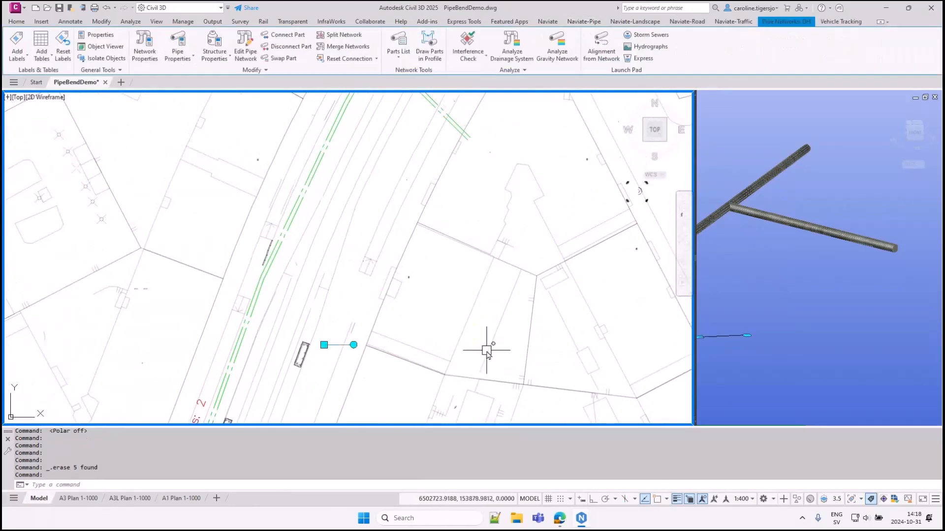
middle_click_drag(487, 344, 515, 274)
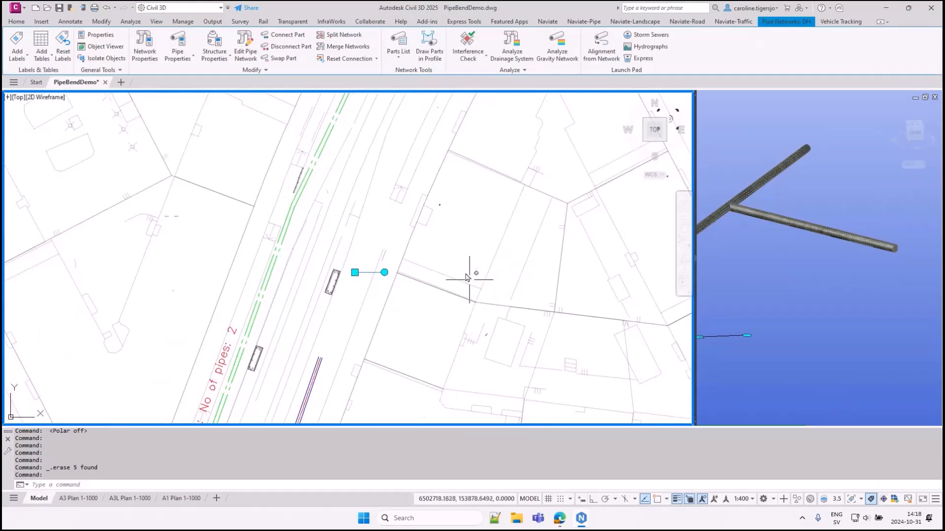
middle_click_drag(487, 185, 428, 316)
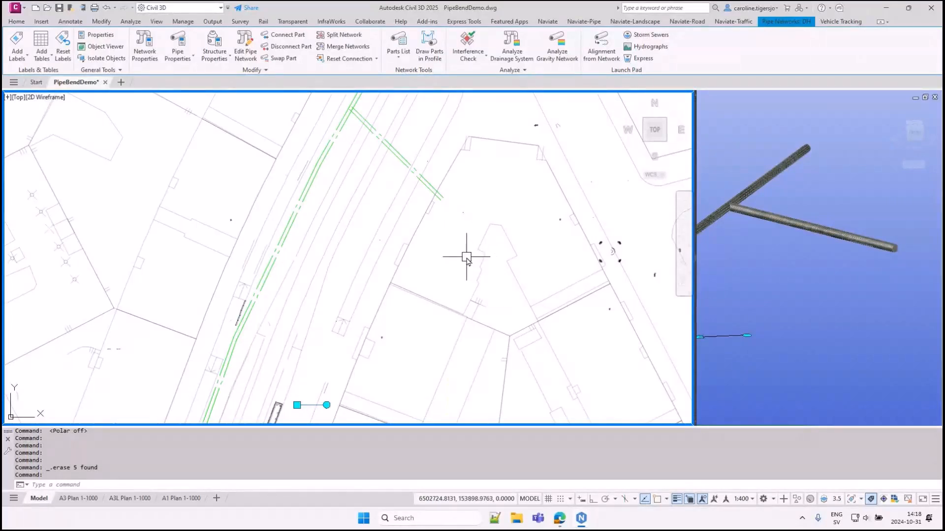
scroll(432, 316, "down", 1)
middle_click_drag(433, 316, 481, 204)
key("Escape")
scroll(499, 130, "down", 2)
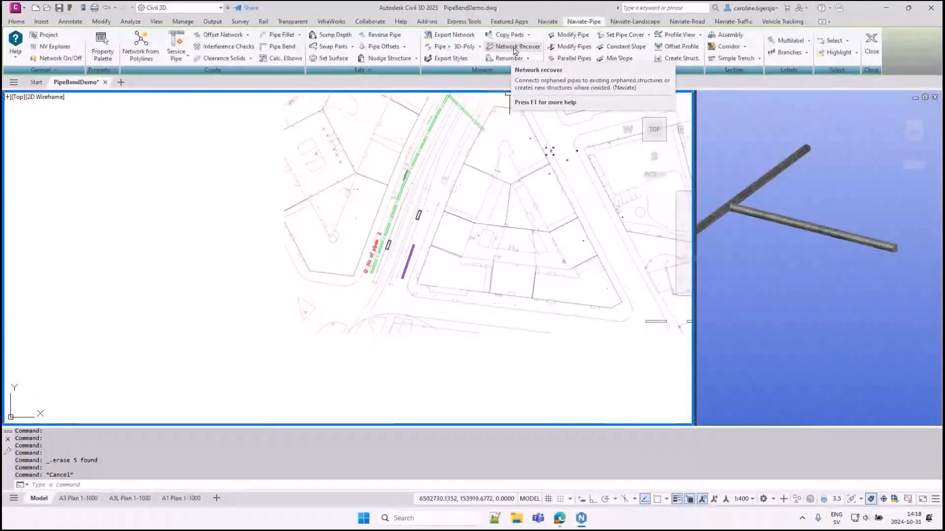
Examine the bend joint in the green double pipe run along the street by selecting a pipe beside it and deselecting it.
scroll(396, 192, "up", 5)
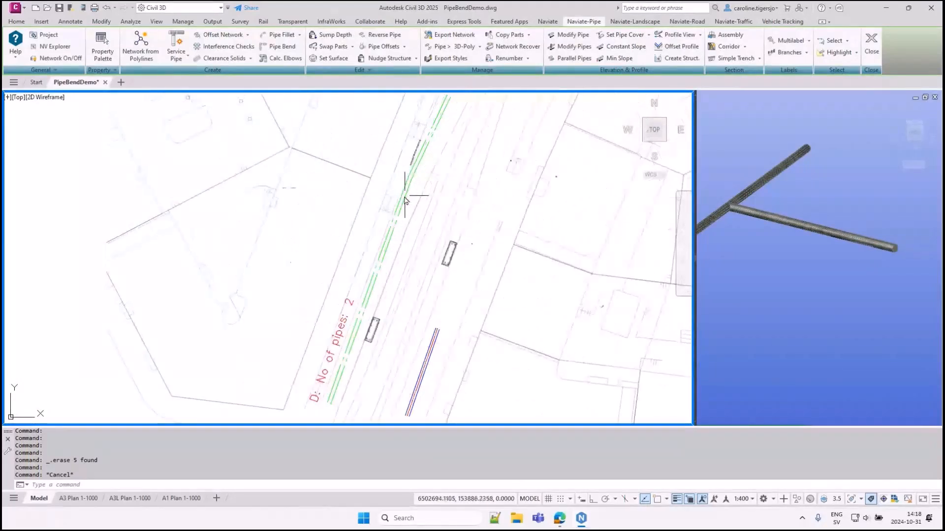
scroll(406, 194, "up", 2)
left_click(417, 168)
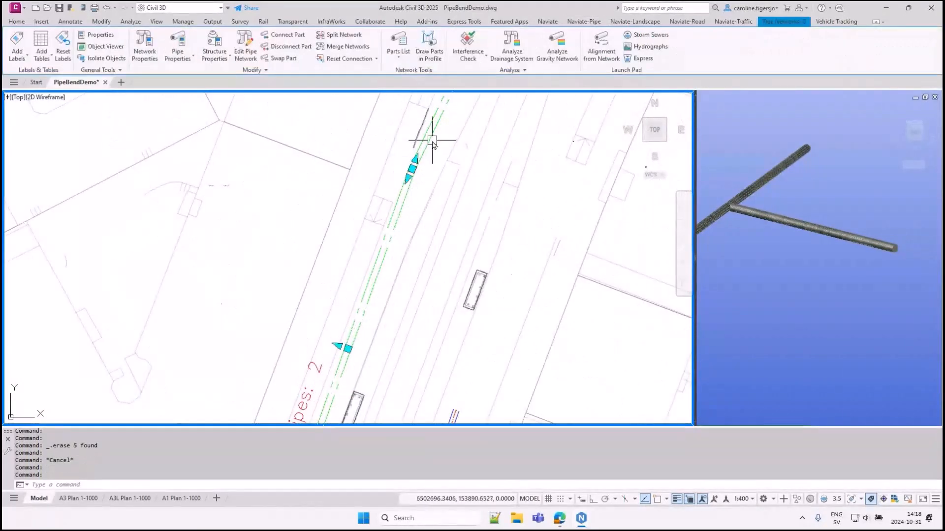
key("Escape")
scroll(408, 177, "up", 2)
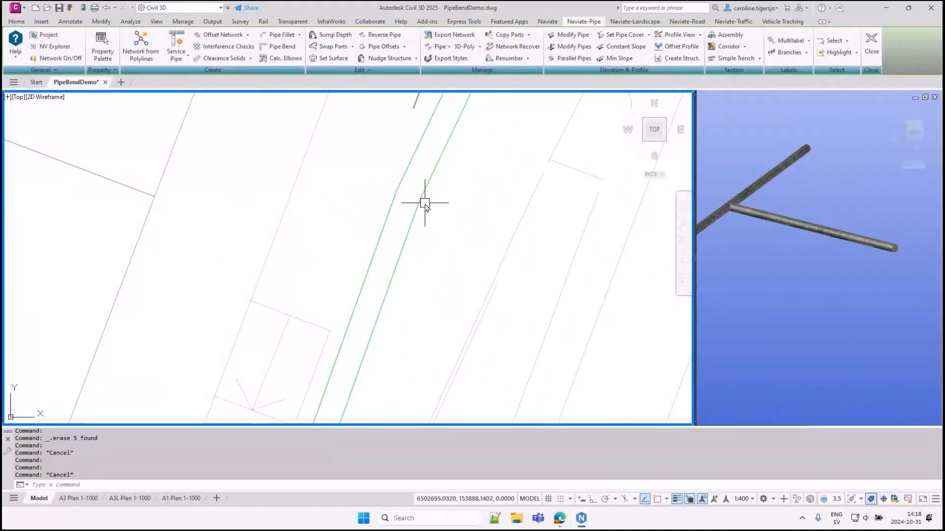
Run Network Recover on the green double-pipe network with a 0.02 maximum distance, moving pipes to existing structures.
left_click(517, 48)
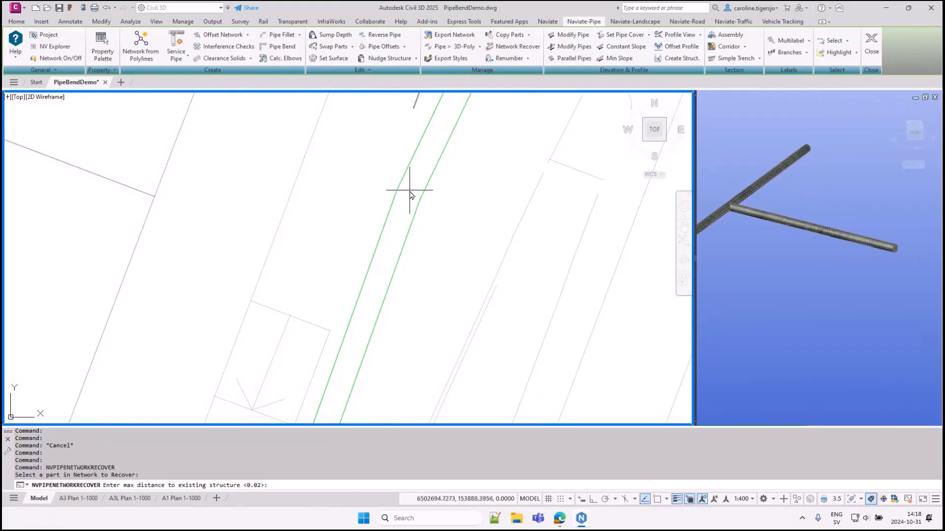
key("Return")
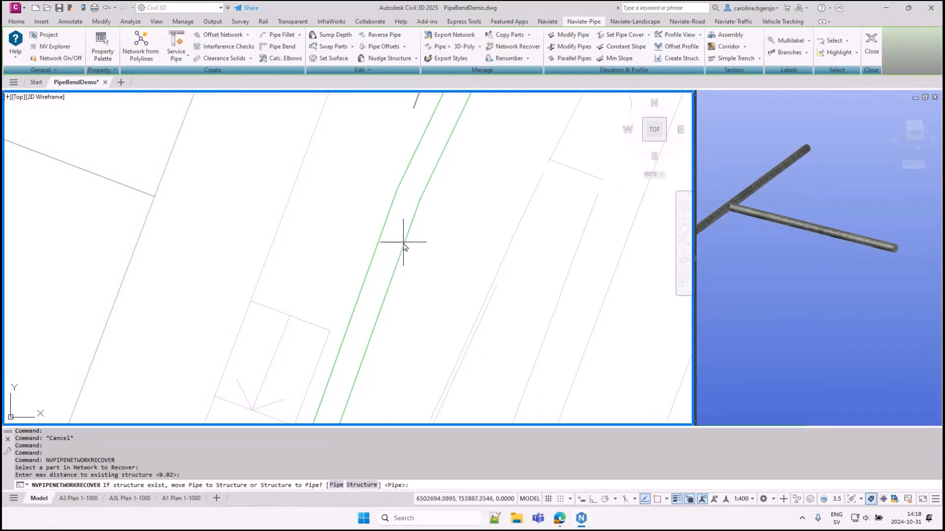
key("Return")
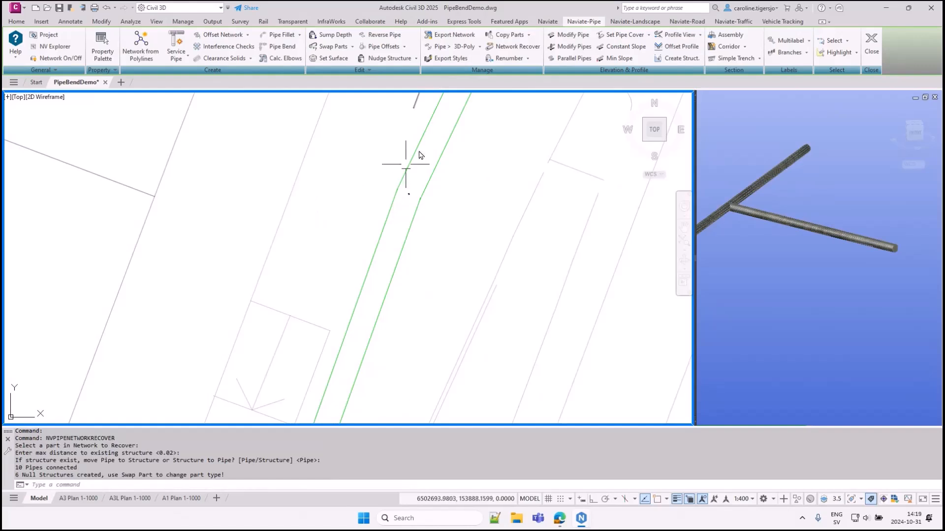
Run Network Recover on the short pipe's network with a 0.02 maximum distance and the Pipe option, deleting its orphan structures.
scroll(369, 170, "down", 2)
middle_click_drag(494, 262, 405, 135)
scroll(579, 391, "down", 1)
middle_click_drag(578, 391, 464, 228)
scroll(464, 227, "up", 1)
left_click(514, 46)
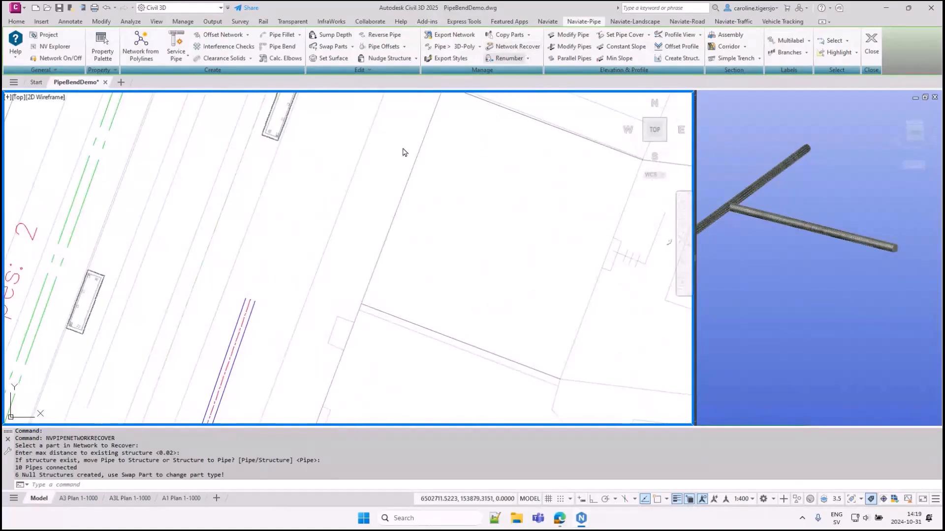
left_click(239, 339)
key("Return")
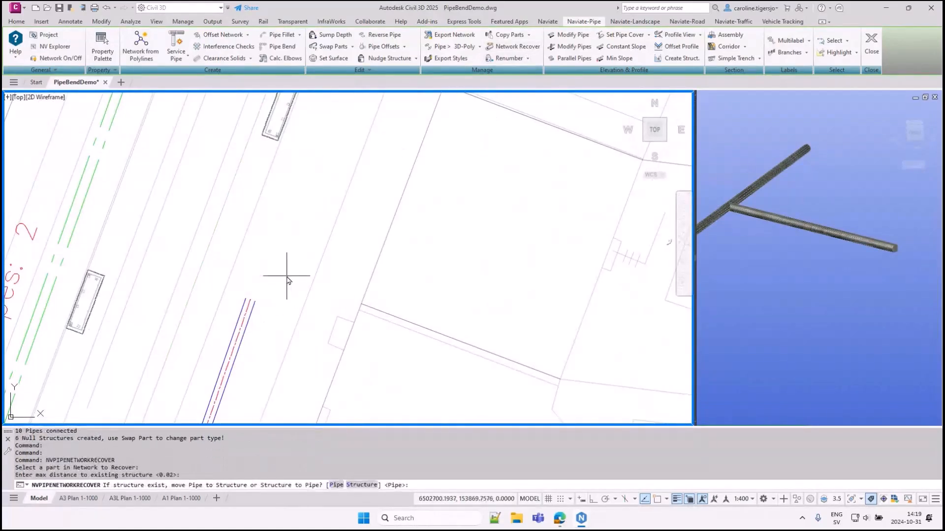
key("Return")
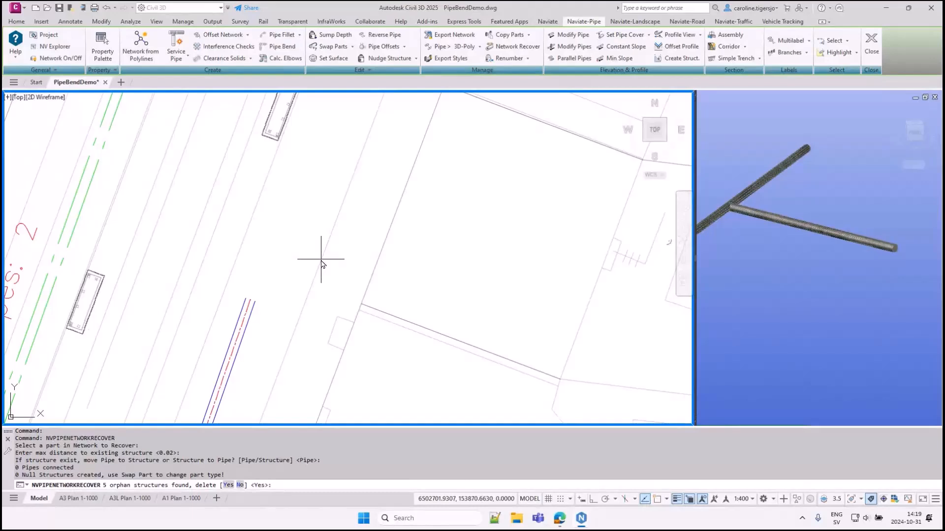
key("Return")
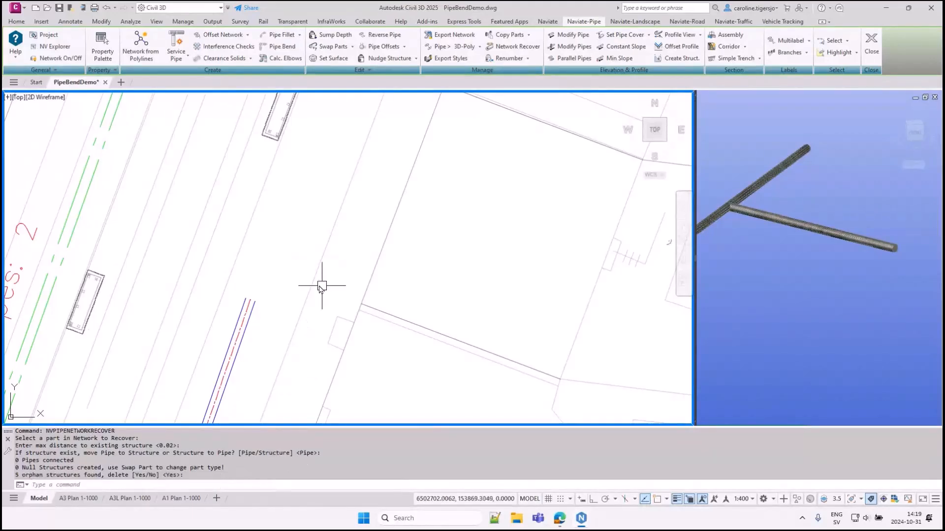
Select the null structure at the bend of the green pipe run to examine it, and clear the selection.
scroll(315, 310, "down", 4)
middle_click_drag(317, 305, 395, 243)
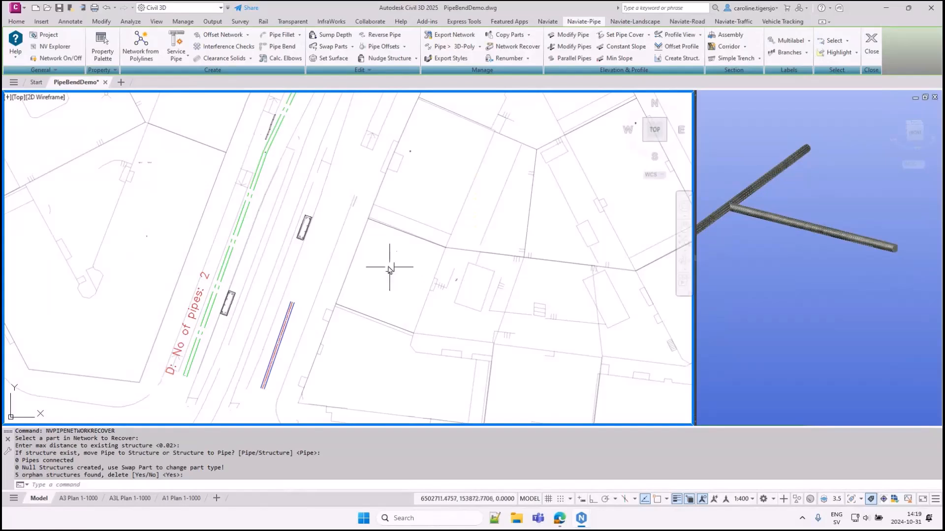
middle_click_drag(382, 245, 428, 268)
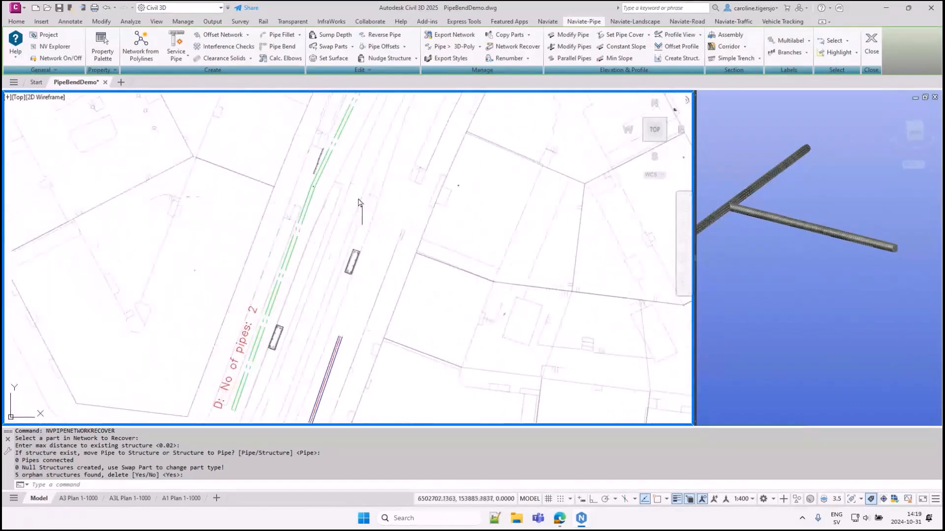
scroll(310, 186, "up", 5)
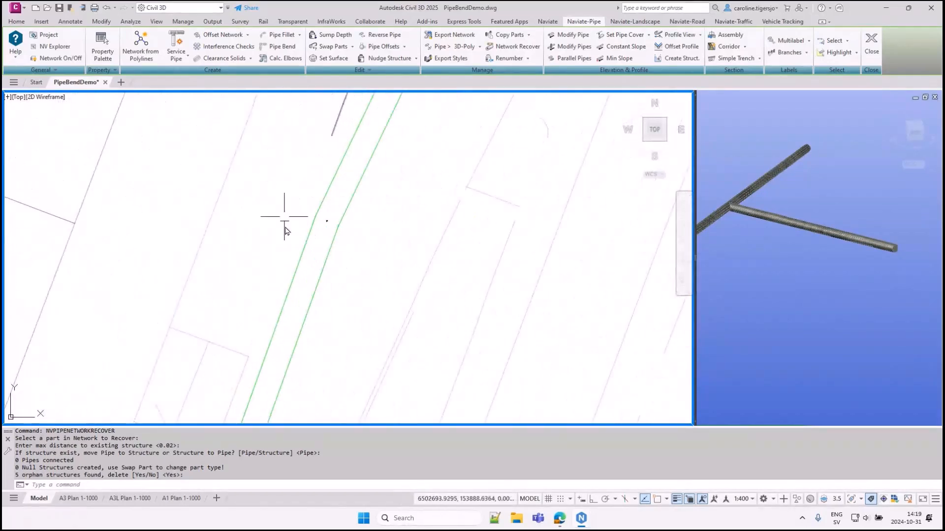
left_click(329, 220)
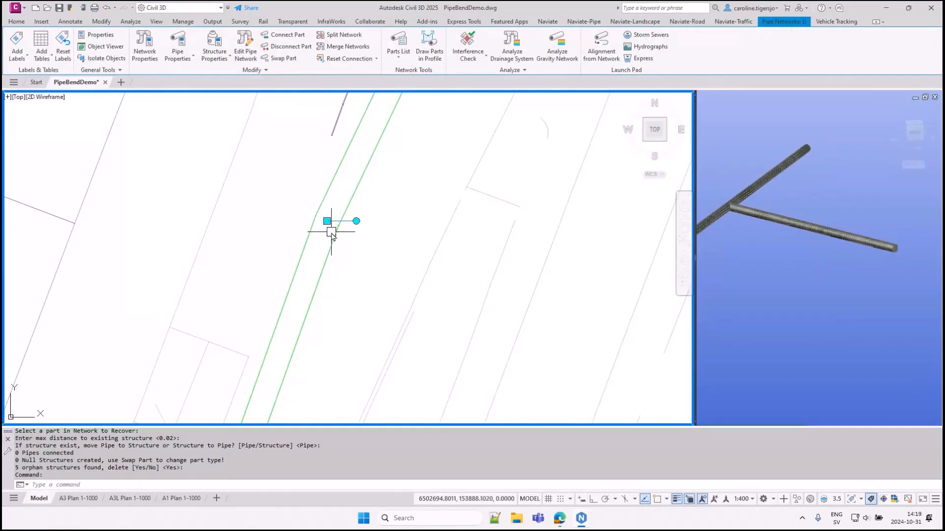
key("Escape")
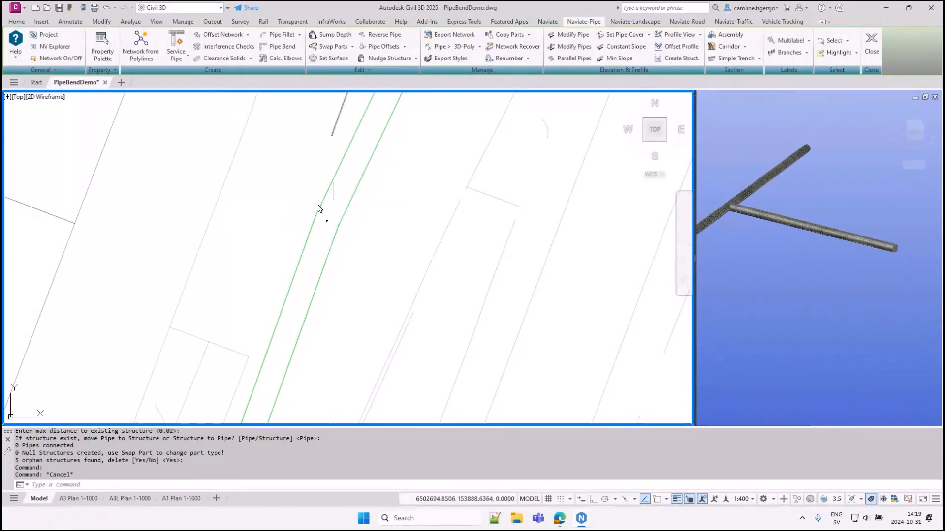
Swap all null structures in the green network for the Nedstigningsbrunn size NB 1000.
left_click(352, 49)
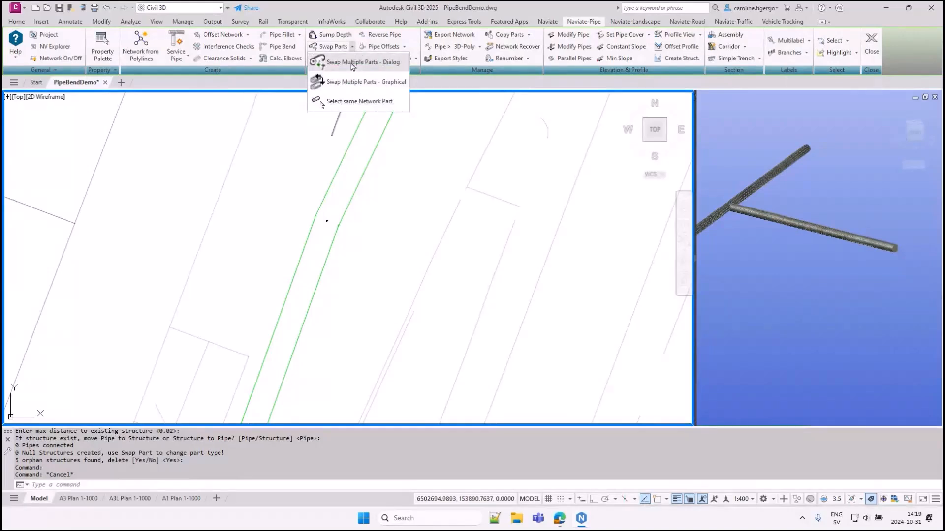
left_click(355, 62)
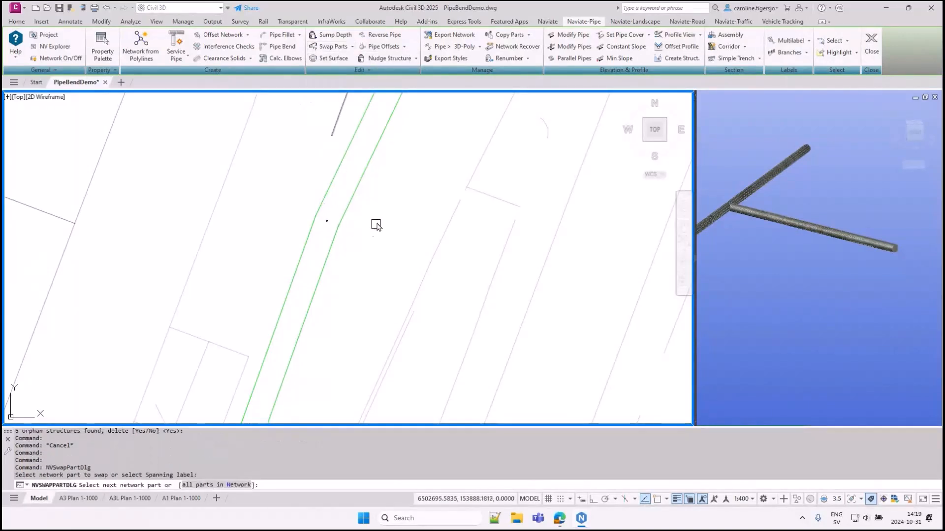
left_click(235, 487)
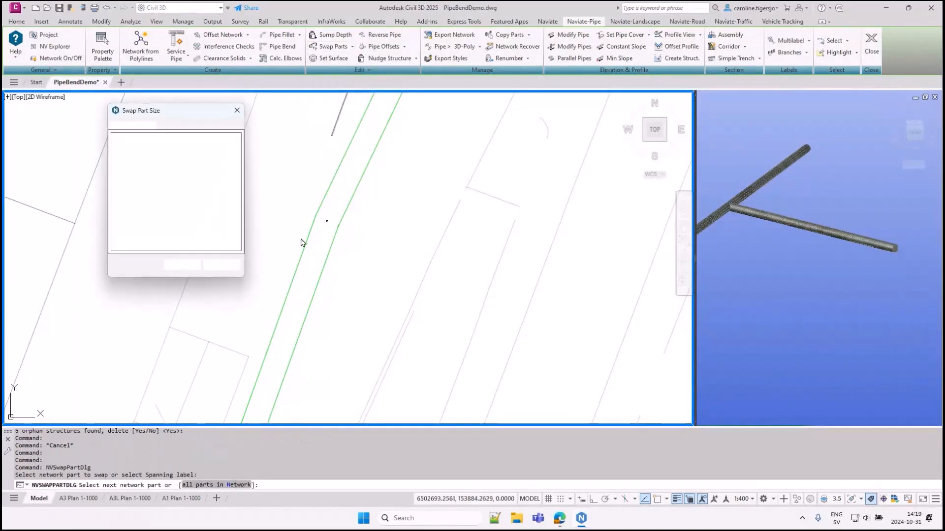
left_click(117, 183)
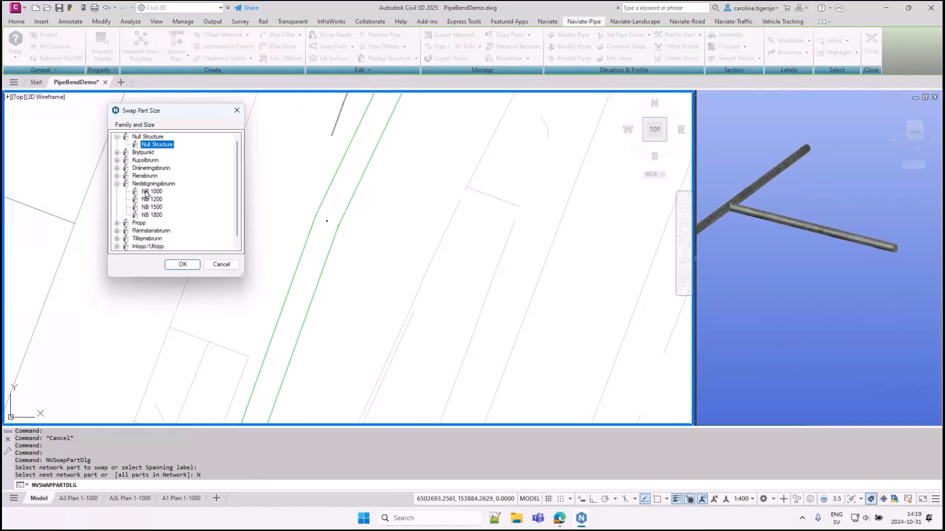
left_click(147, 191)
left_click(182, 264)
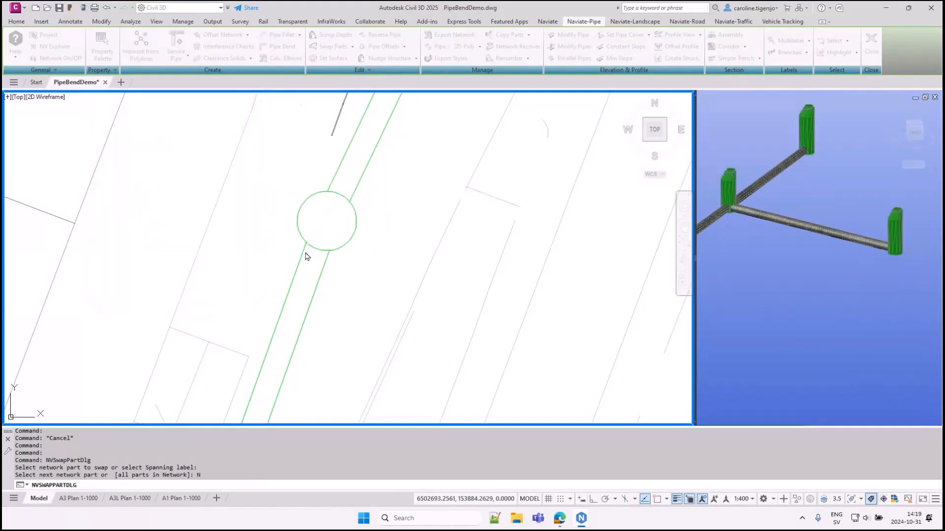
left_click(284, 244)
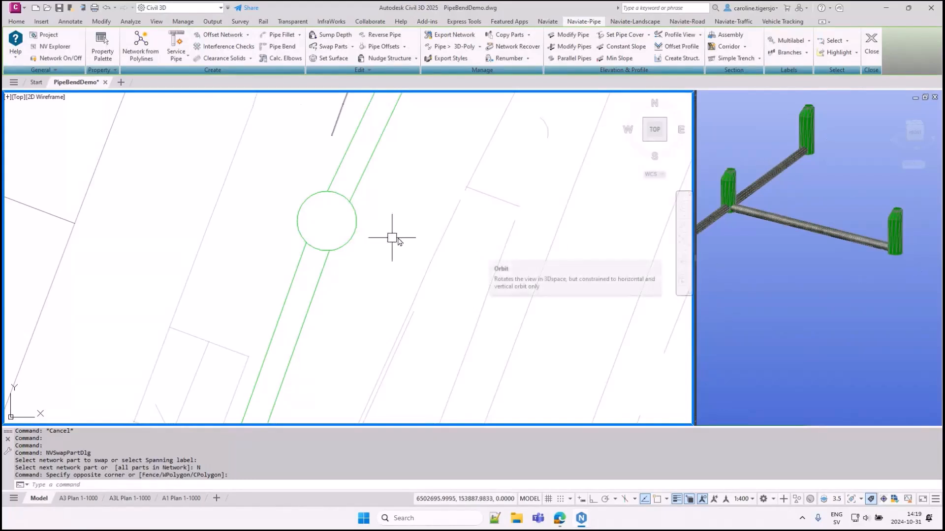
Start Create Pipe Bend from the north end of the short pipe and frame its preview in the 3D view.
scroll(377, 209, "down", 1)
scroll(369, 207, "down", 2)
scroll(373, 210, "down", 2)
middle_click_drag(478, 281, 405, 188)
scroll(479, 295, "down", 2)
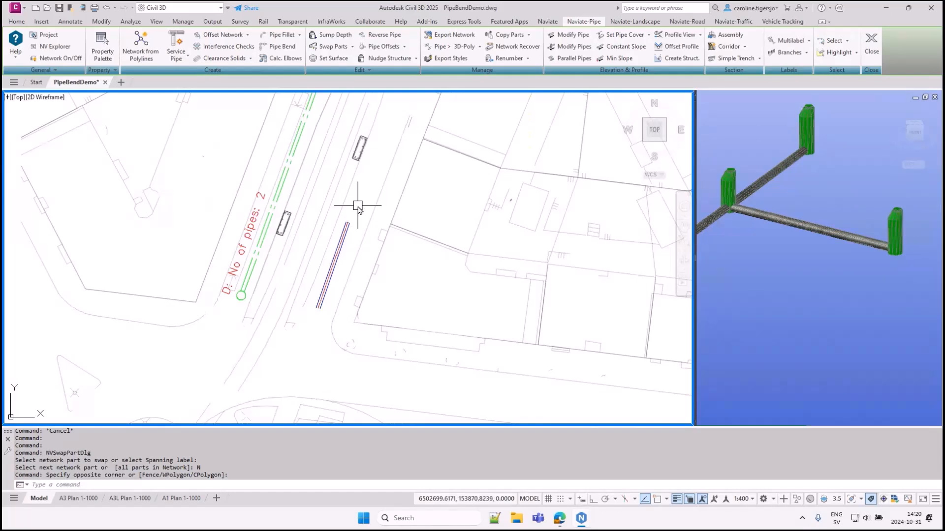
scroll(358, 206, "up", 2)
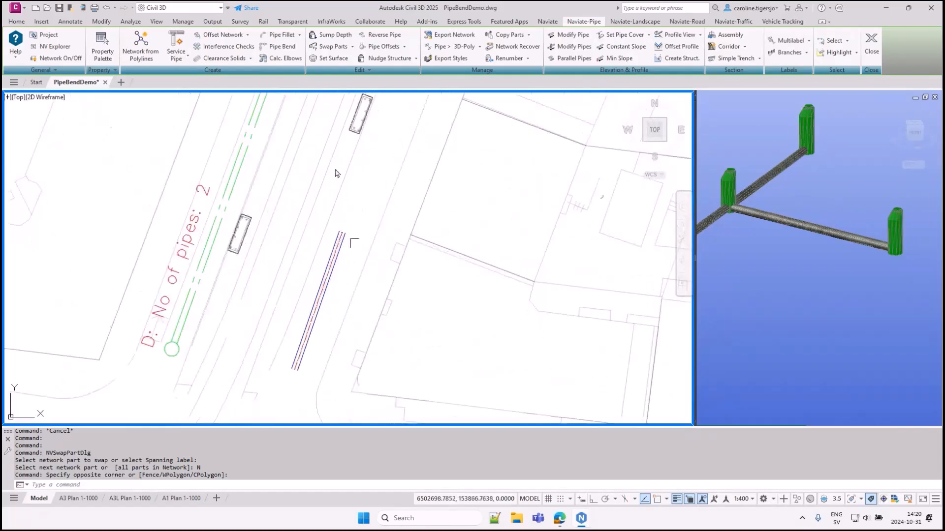
left_click(289, 50)
left_click(341, 249)
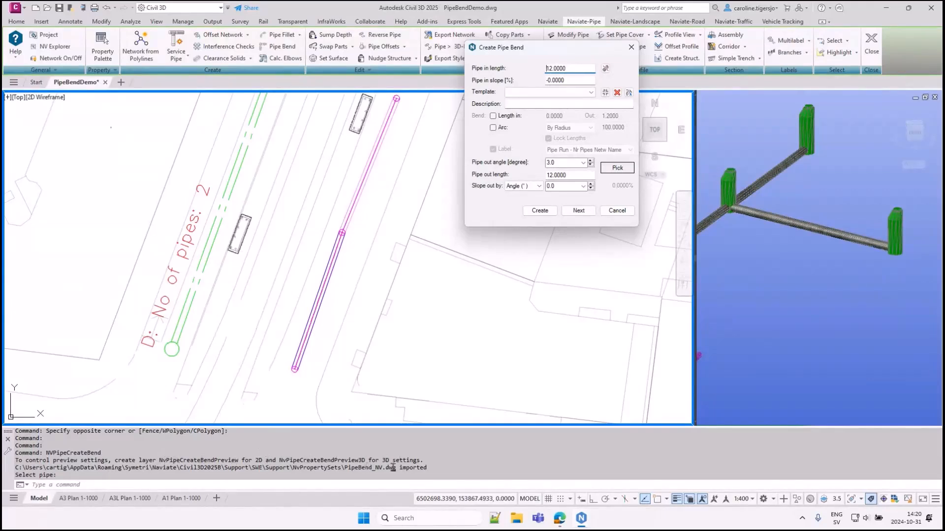
left_click(787, 279)
middle_click_drag(746, 355, 786, 328)
scroll(807, 282, "up", 3)
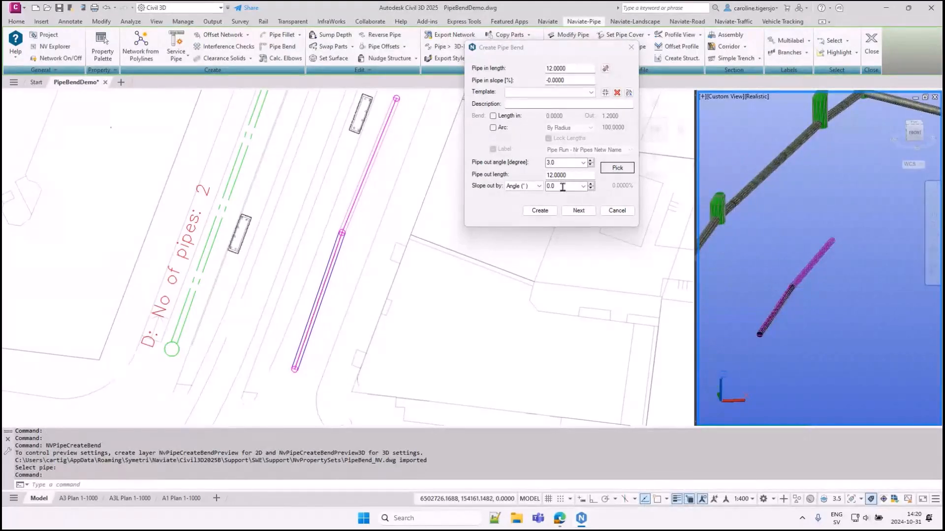
Point out the outgoing angle and slope values, and define the outgoing slope by Slope (%).
double_click(566, 187)
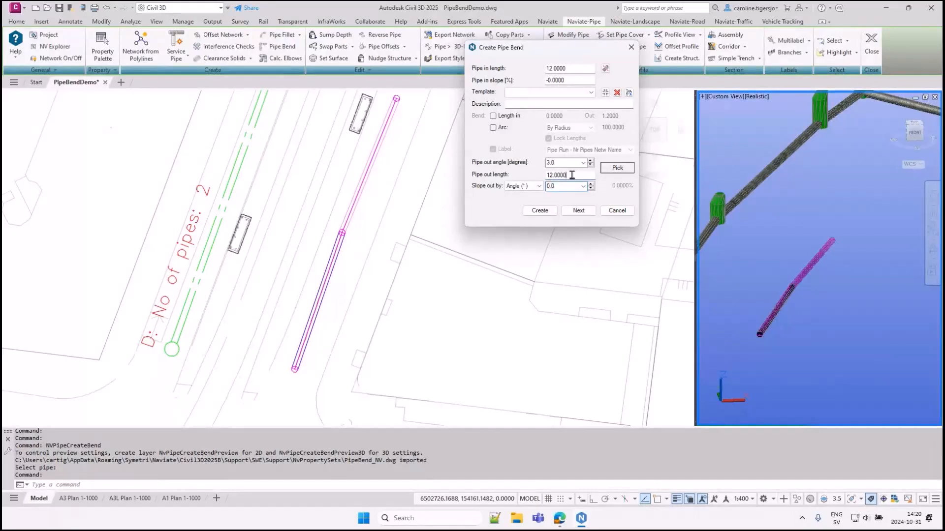
double_click(564, 162)
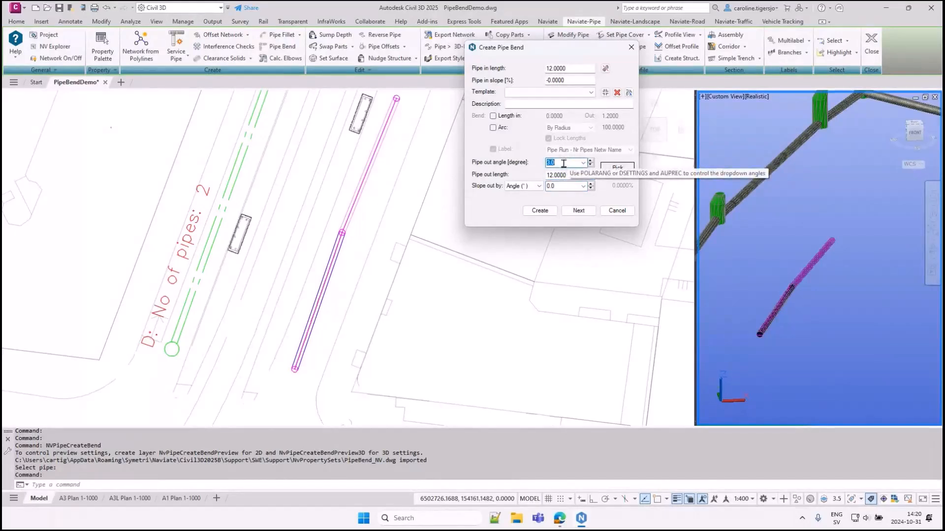
double_click(564, 187)
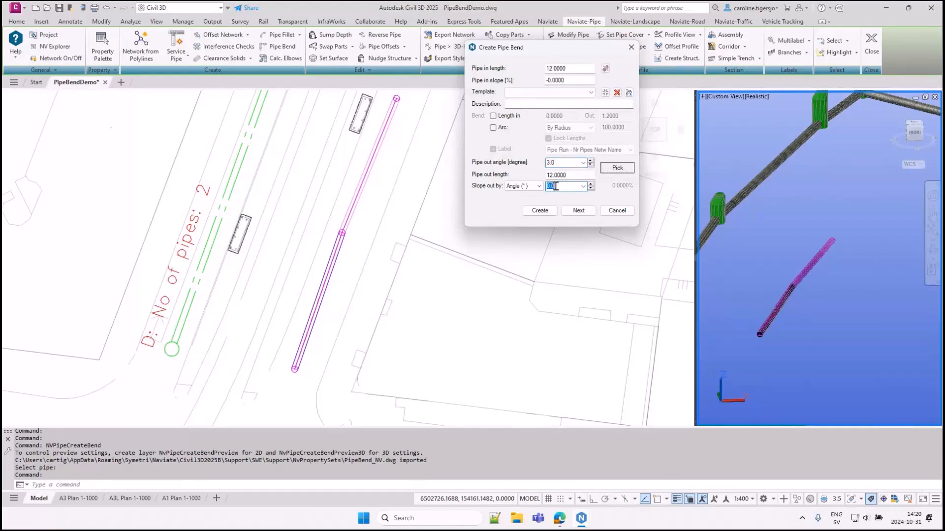
left_click(532, 187)
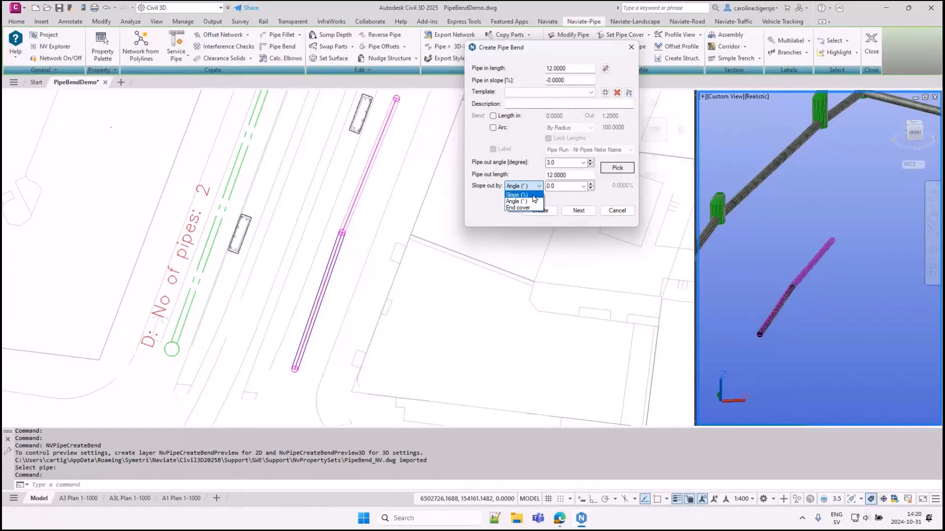
left_click(524, 194)
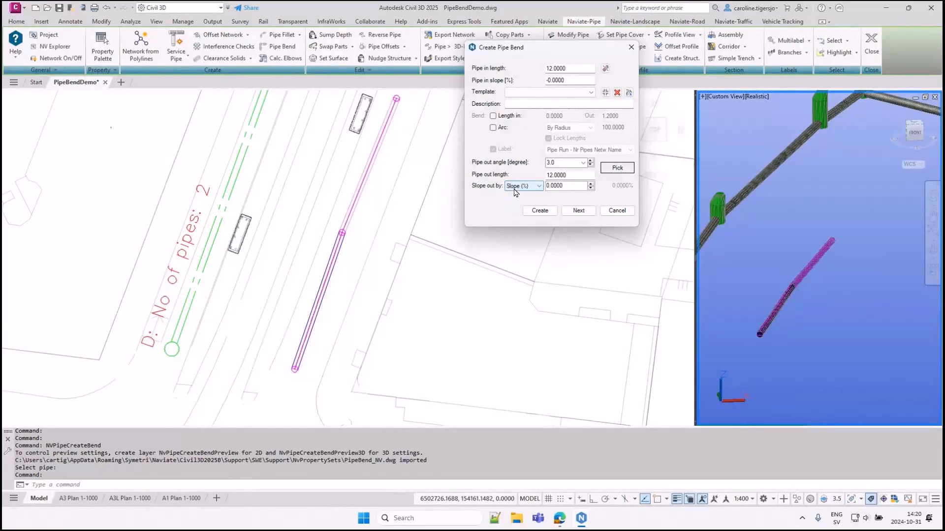
double_click(569, 186)
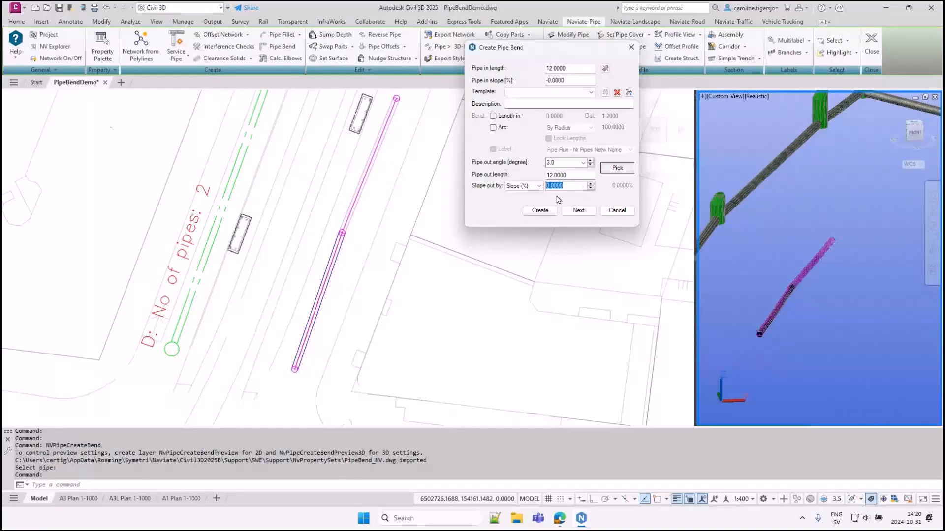
Apply the Straight Pipe template and set the outgoing pipe length to 36.
left_click(571, 95)
left_click(552, 113)
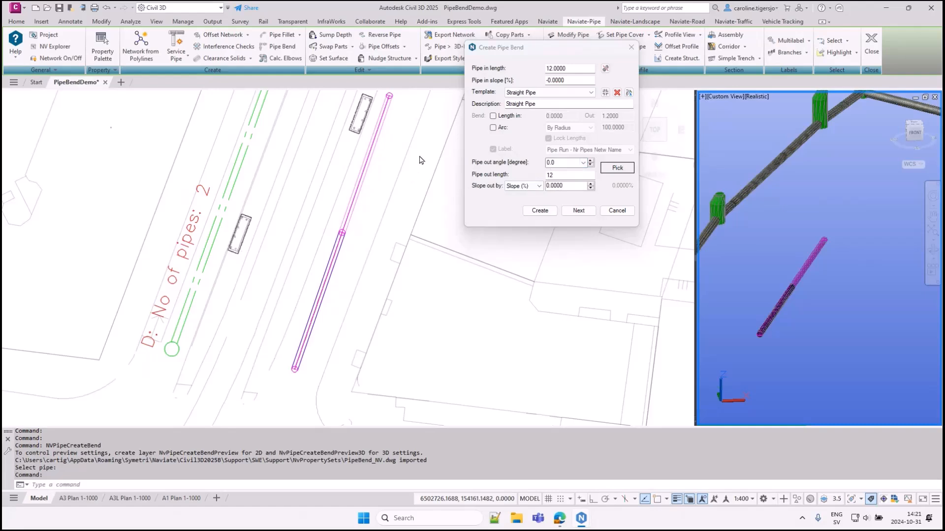
middle_click_drag(421, 158, 385, 256)
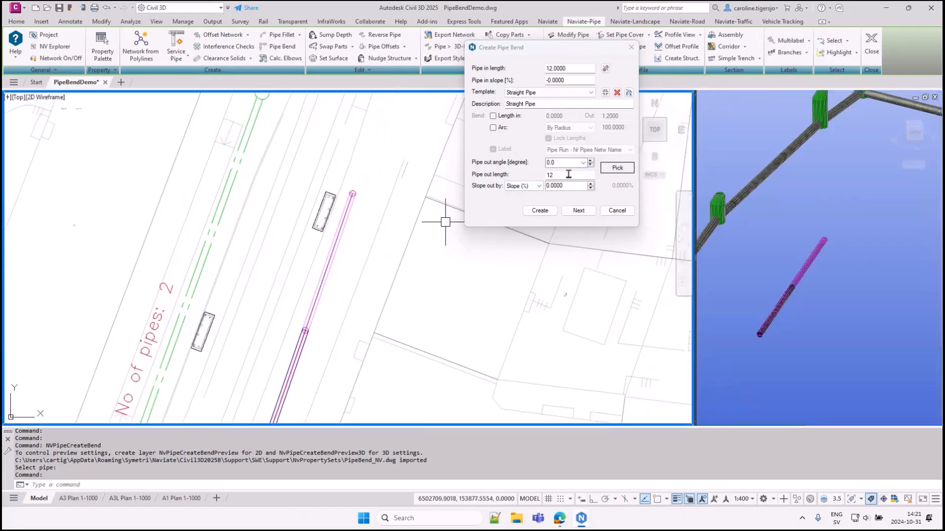
double_click(551, 176)
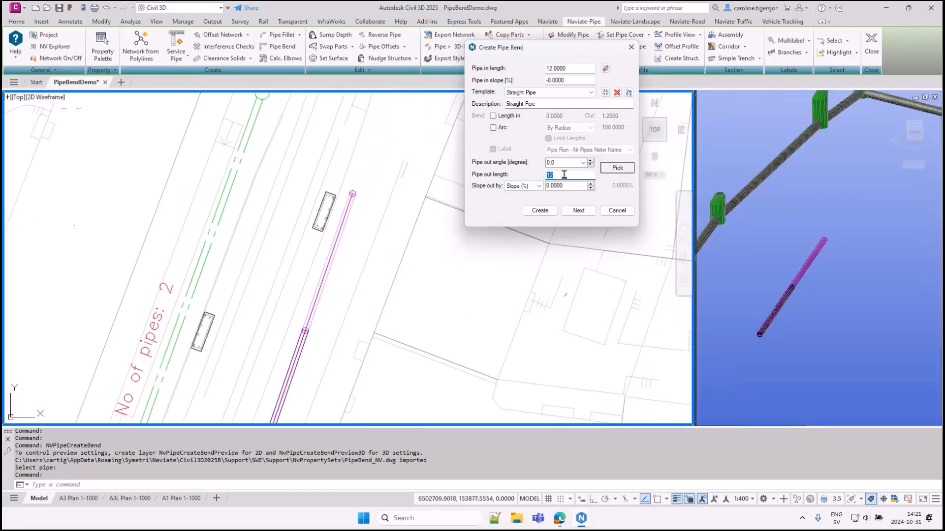
type("36")
left_click(575, 185)
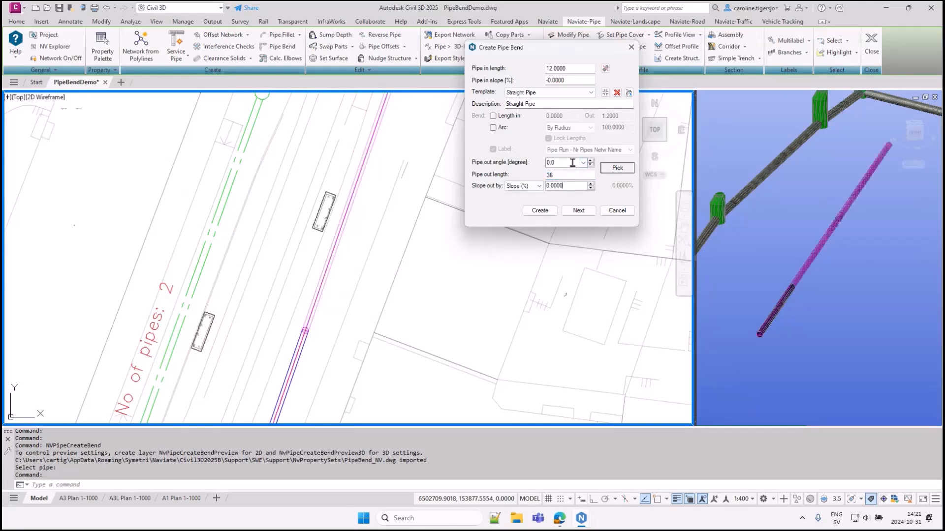
Set the outgoing pipe angle to 3.0 degrees.
scroll(407, 213, "down", 5)
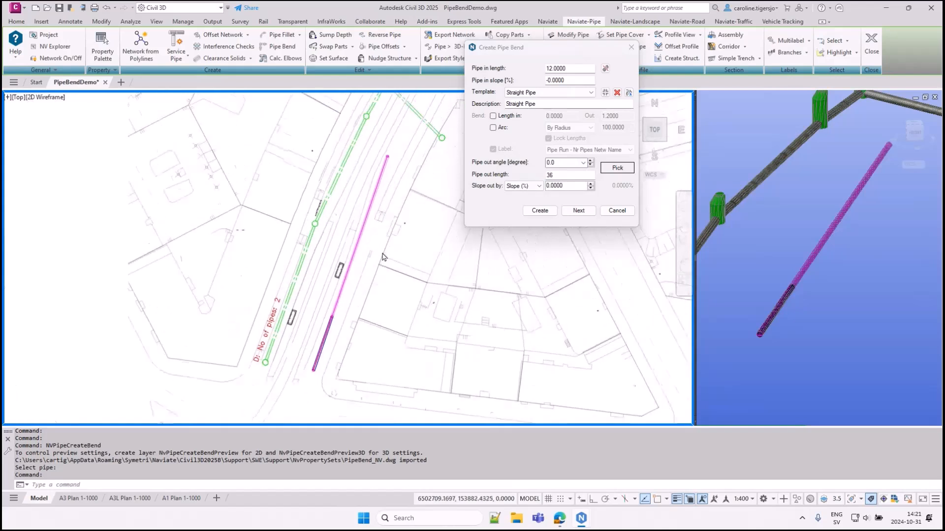
left_click(591, 161)
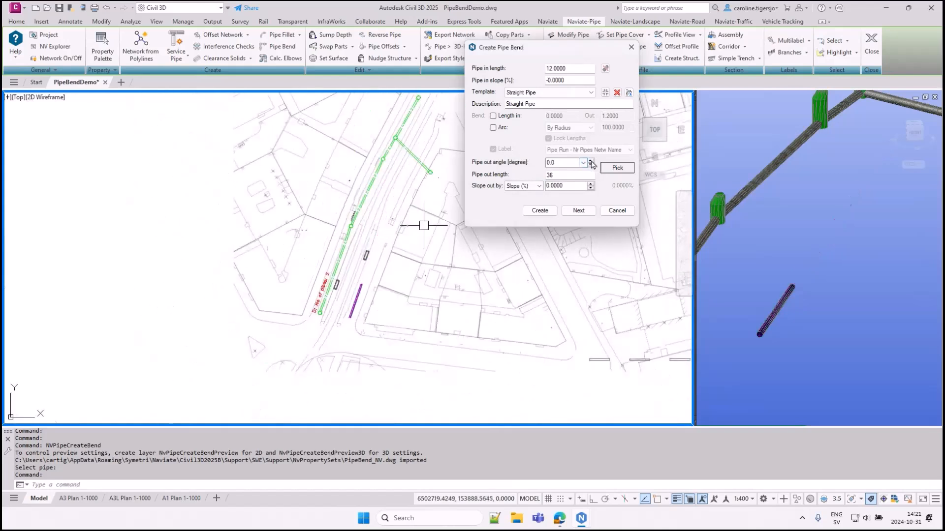
left_click(591, 161)
left_click(591, 161)
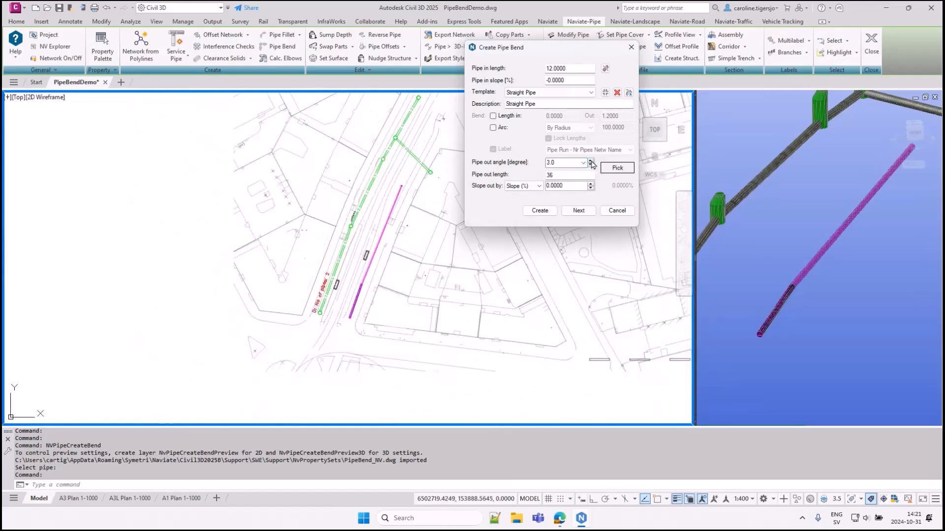
Raise the outgoing pipe angle to 8.0 degrees.
left_click(591, 161)
left_click(591, 161)
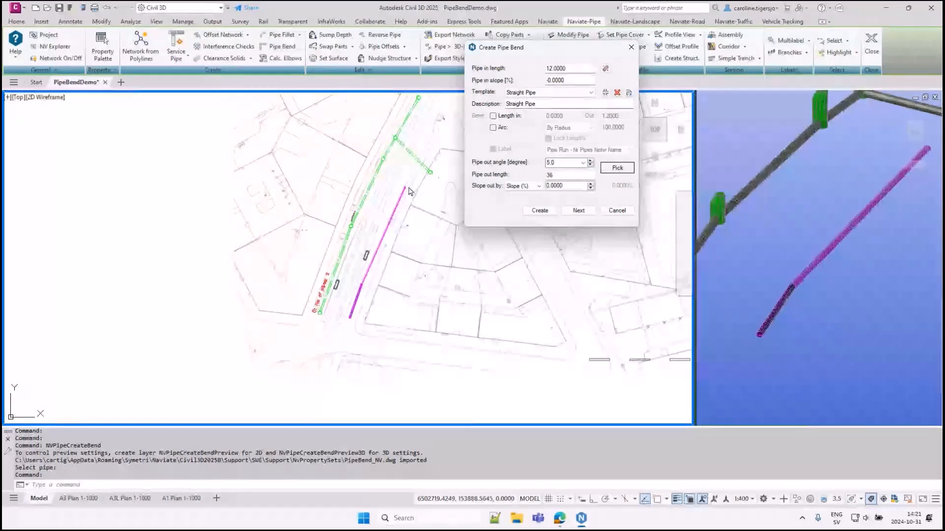
left_click(590, 161)
left_click(590, 161)
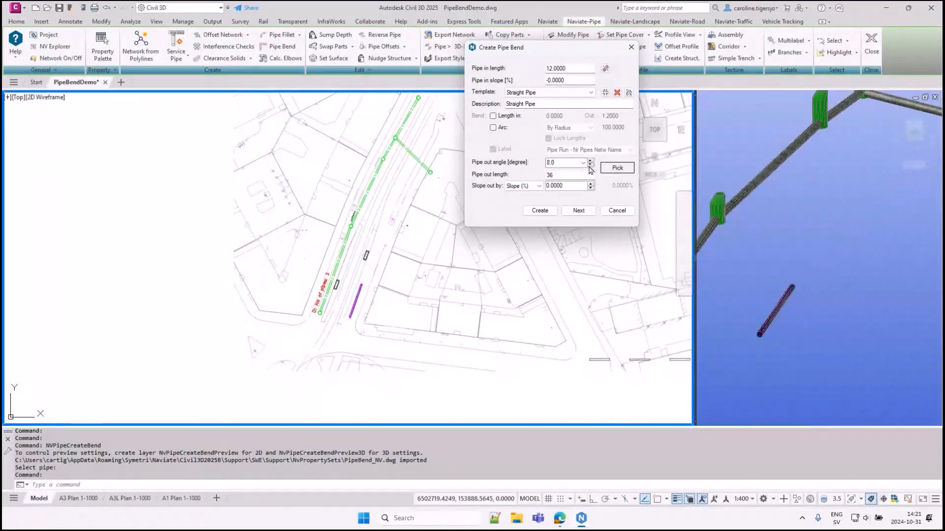
Lower the outgoing pipe angle gradually and reset it to 0.0 degrees.
left_click(591, 167)
left_click(591, 167)
left_click(591, 168)
left_click(591, 167)
left_click(591, 168)
left_click(591, 167)
left_click(590, 168)
left_click(591, 167)
left_click(591, 168)
left_click(591, 167)
type("0")
key("Tab")
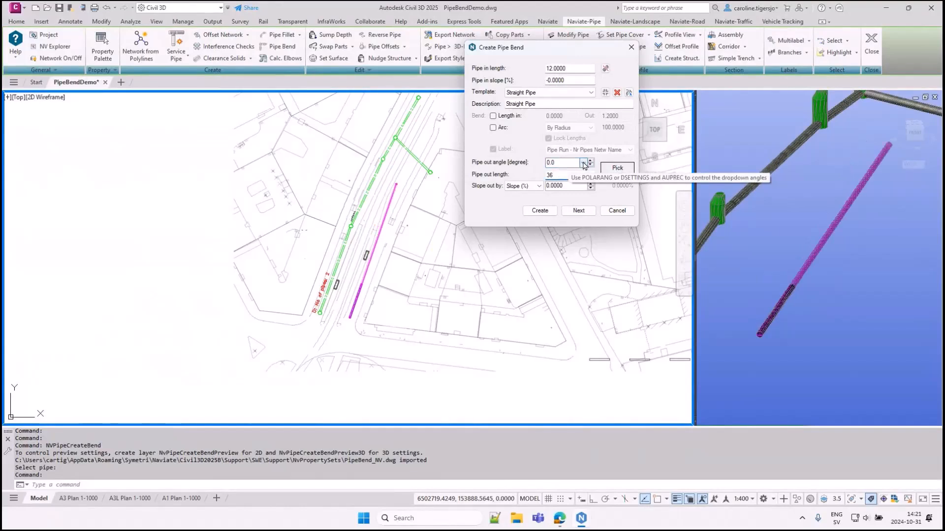
Review the preset outgoing pipe angles and cancel the pipe bend.
left_click(583, 163)
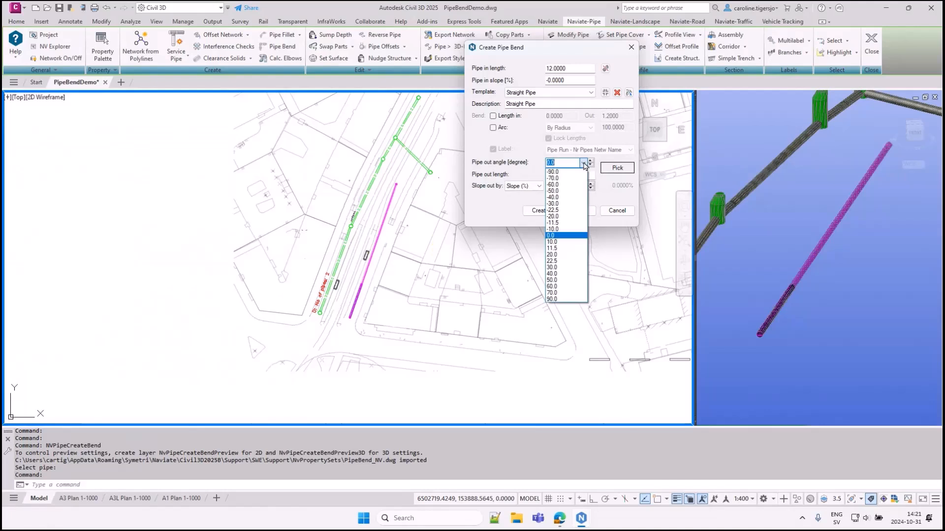
left_click(607, 196)
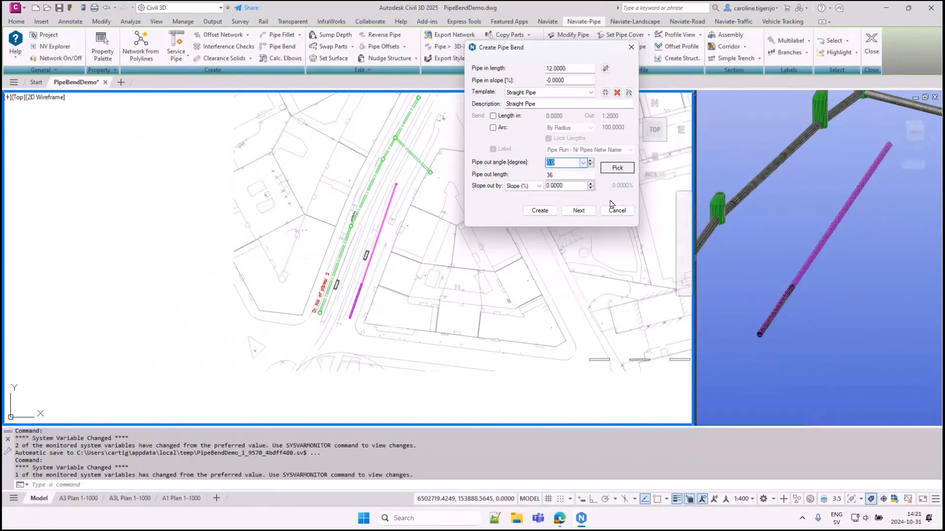
left_click(617, 211)
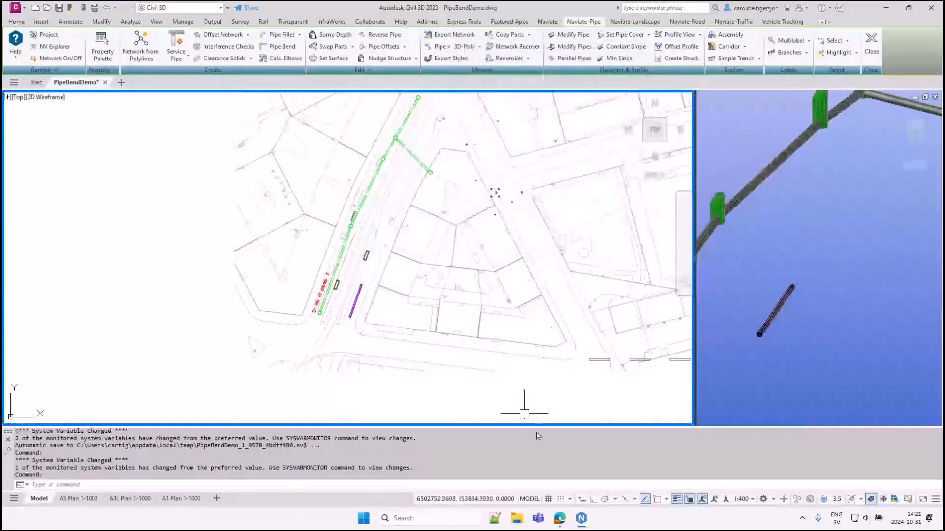
Review the polar tracking increment and additional angles in the drafting settings.
left_click(615, 499)
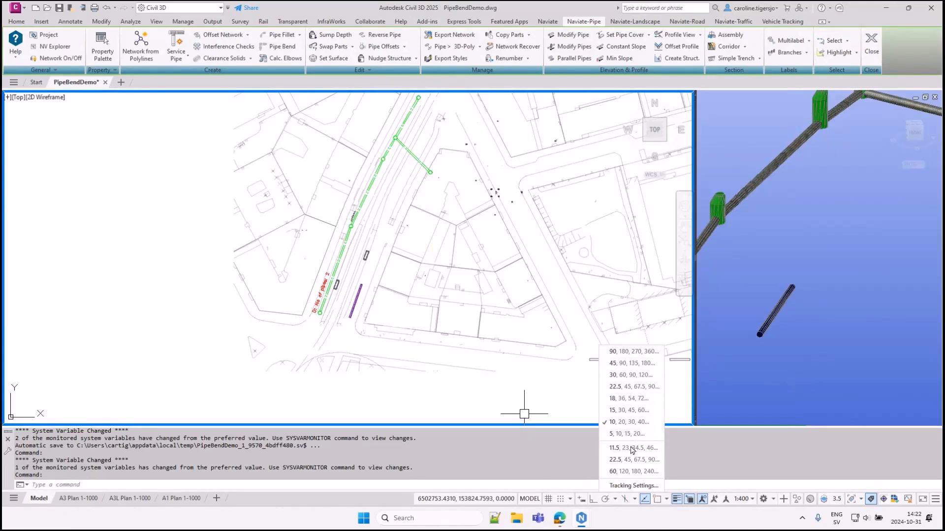
left_click(627, 487)
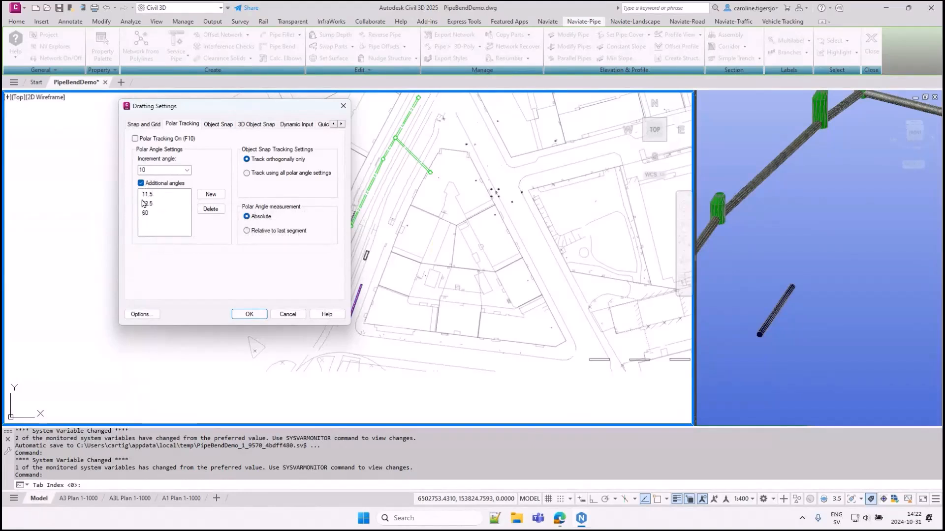
left_click(249, 314)
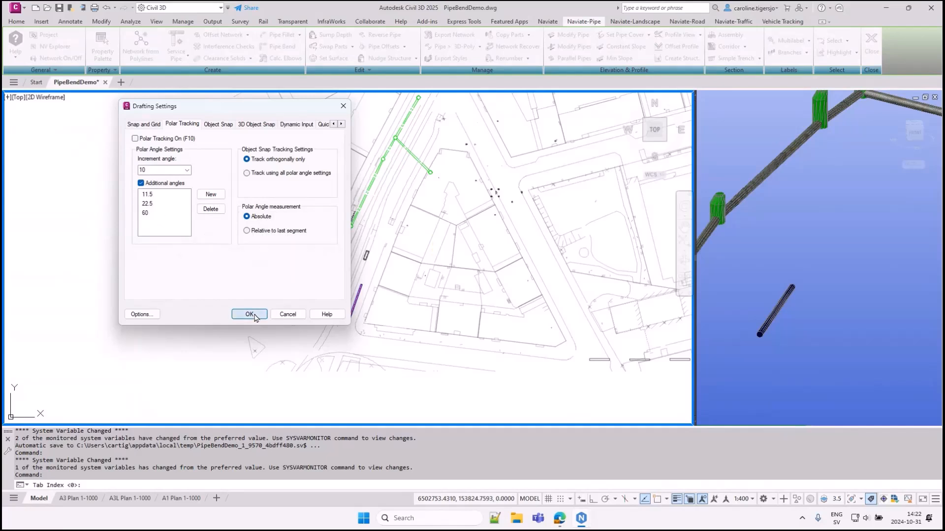
Start Create Pipe Bend from the north end of the short pipe with an outgoing angle of 2.0 degrees and length 12.
scroll(358, 297, "up", 2)
scroll(358, 297, "up", 2)
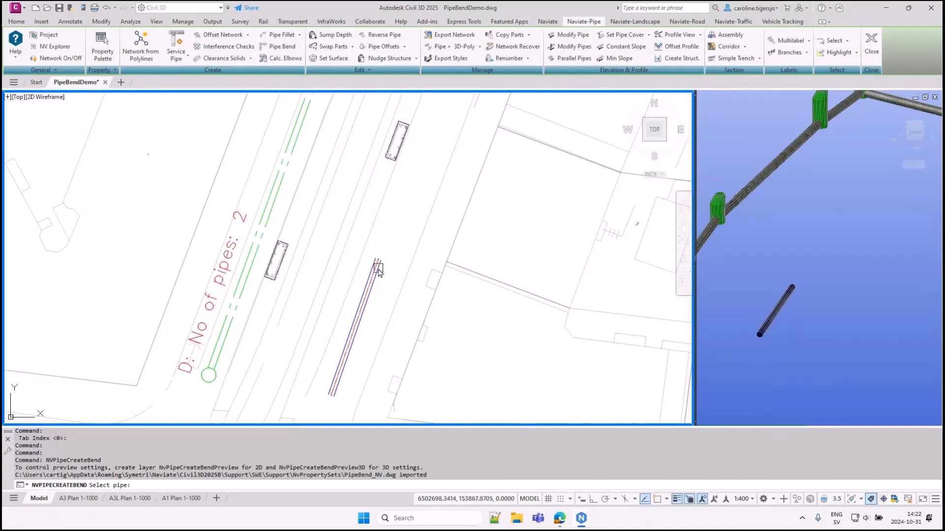
left_click(377, 267)
left_click(591, 161)
left_click(590, 161)
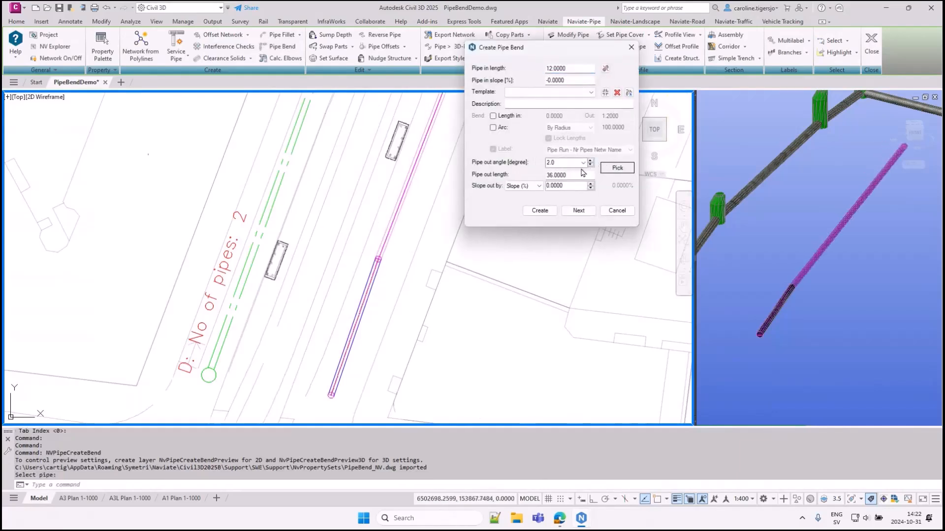
double_click(580, 176)
type("12")
Apply the Straight Pipe template and add the first outgoing pipe at 2.0 degrees.
left_click(576, 93)
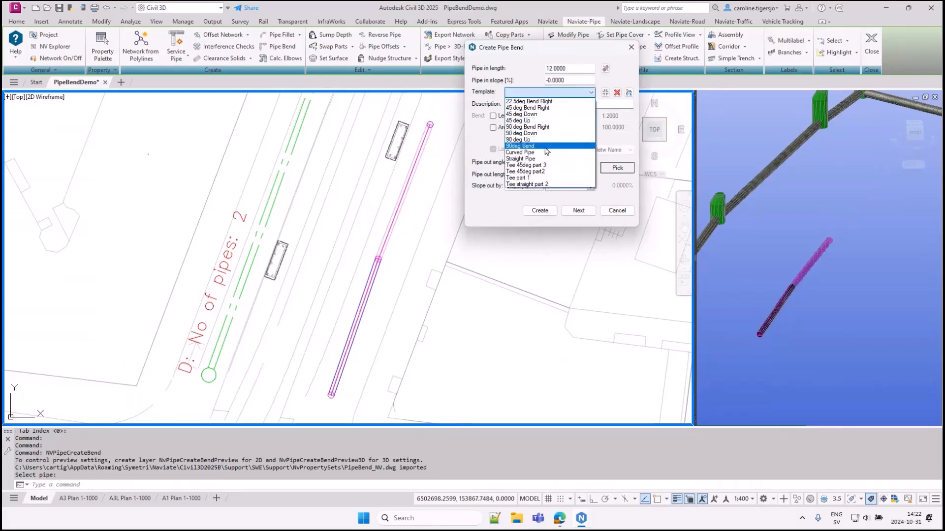
left_click(548, 158)
left_click(590, 164)
left_click(590, 164)
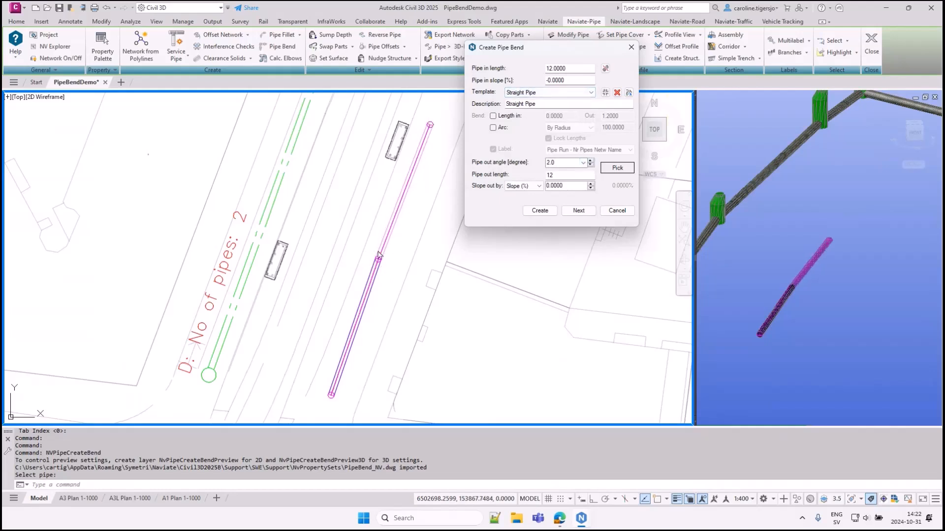
left_click(585, 212)
Add the next 12-long pipe to the run with an outgoing angle of 0.0 degrees.
middle_click_drag(412, 180, 341, 232)
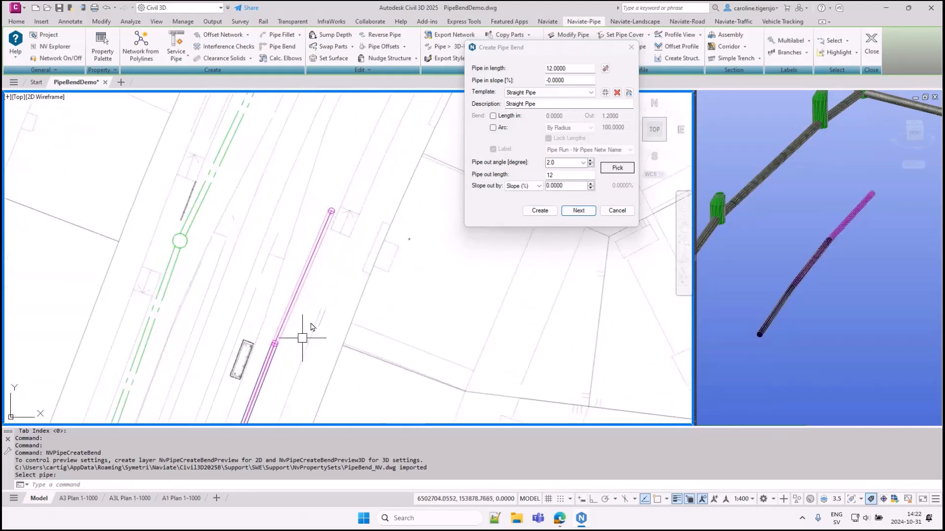
left_click(591, 166)
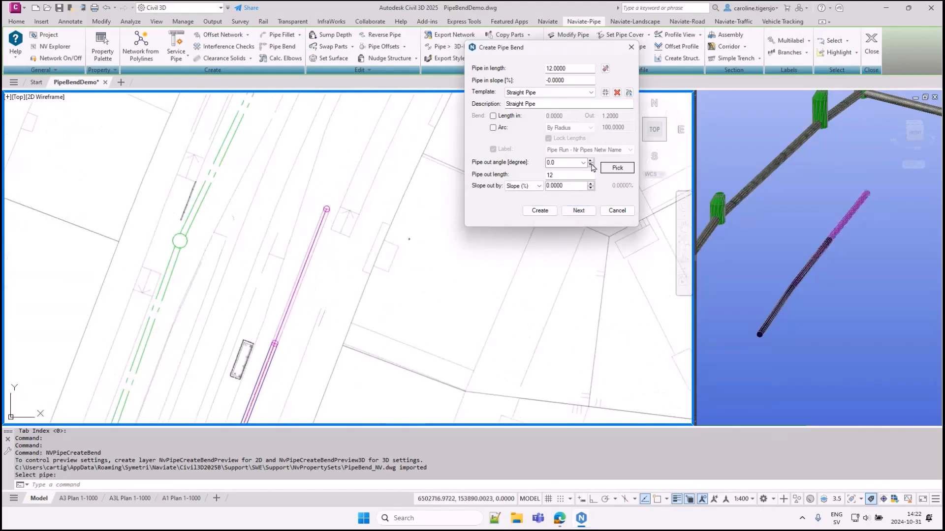
left_click(578, 210)
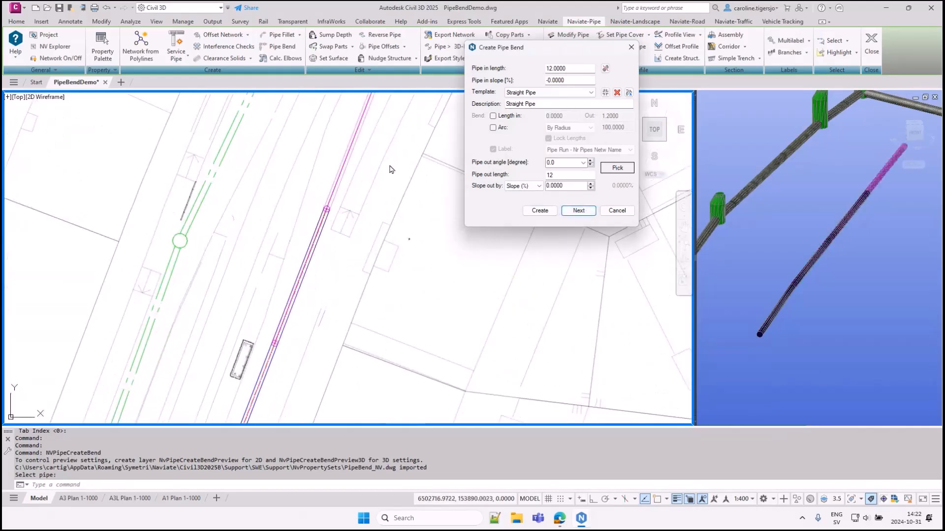
Set the outgoing angle to 2.0 degrees and add two more 12-long pipes along the street.
middle_click_drag(421, 121, 326, 274)
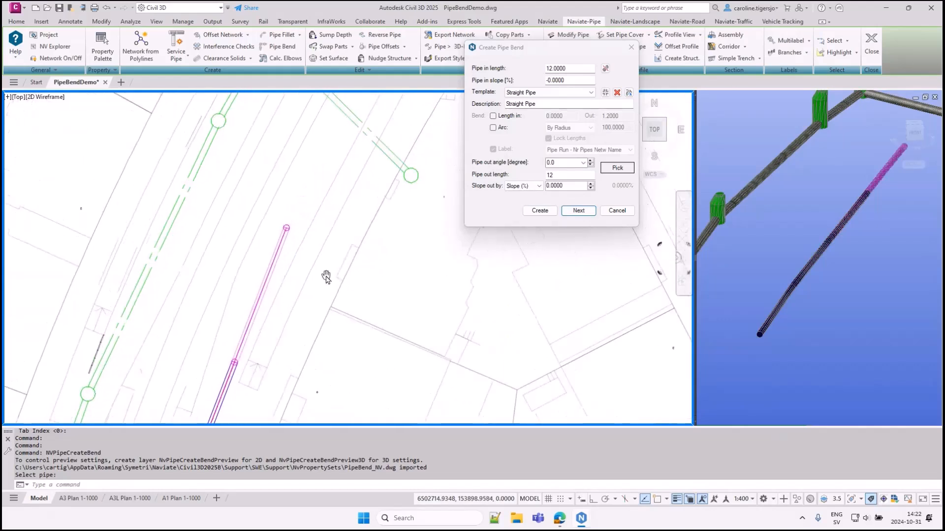
left_click(591, 161)
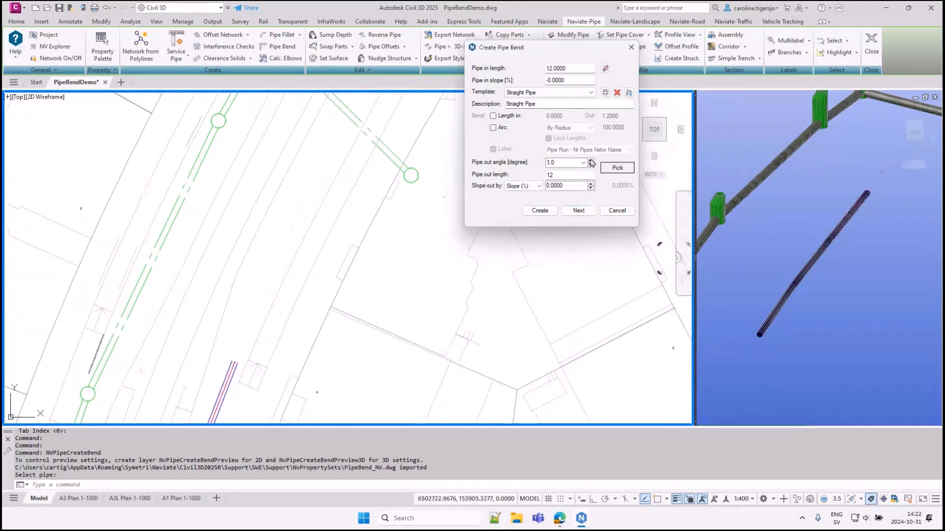
left_click(578, 210)
middle_click_drag(390, 125, 337, 228)
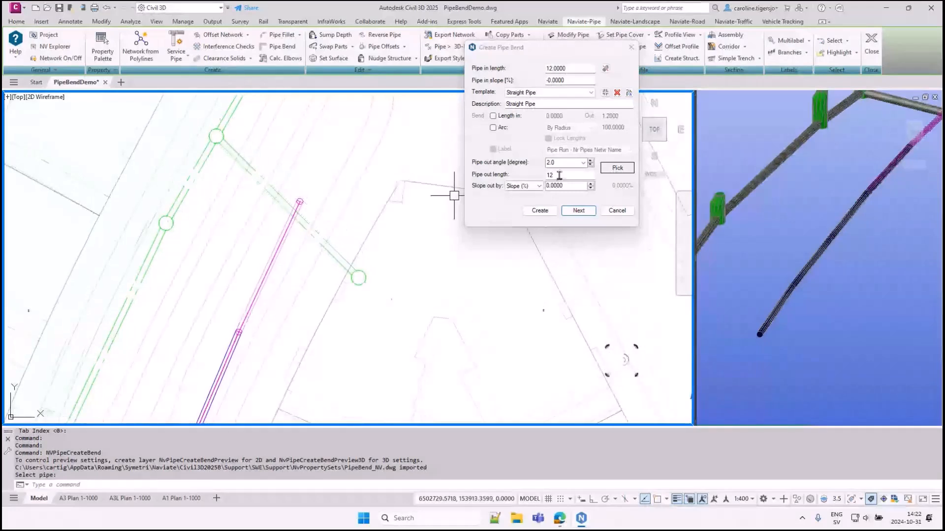
left_click(577, 211)
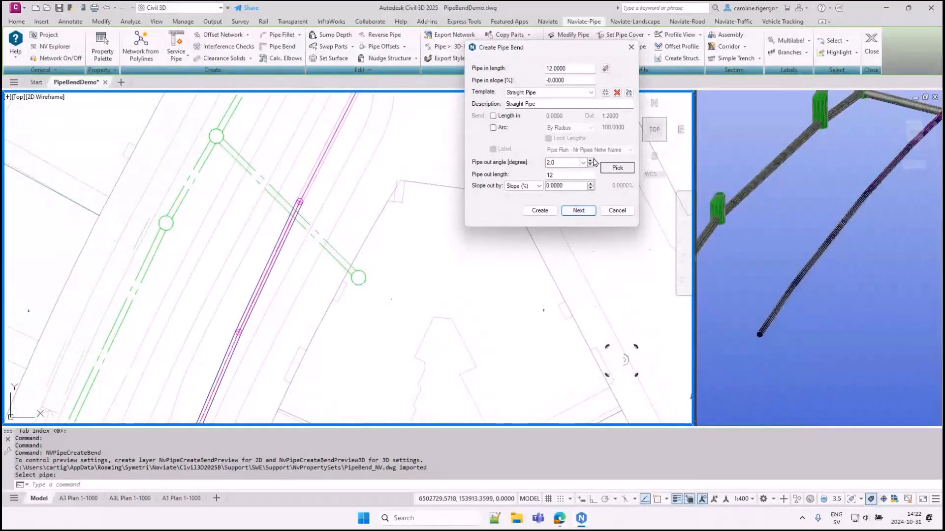
Create the final 12-long pipe of the run at 0.0 degrees and save the drawing.
middle_click_drag(414, 143, 371, 222)
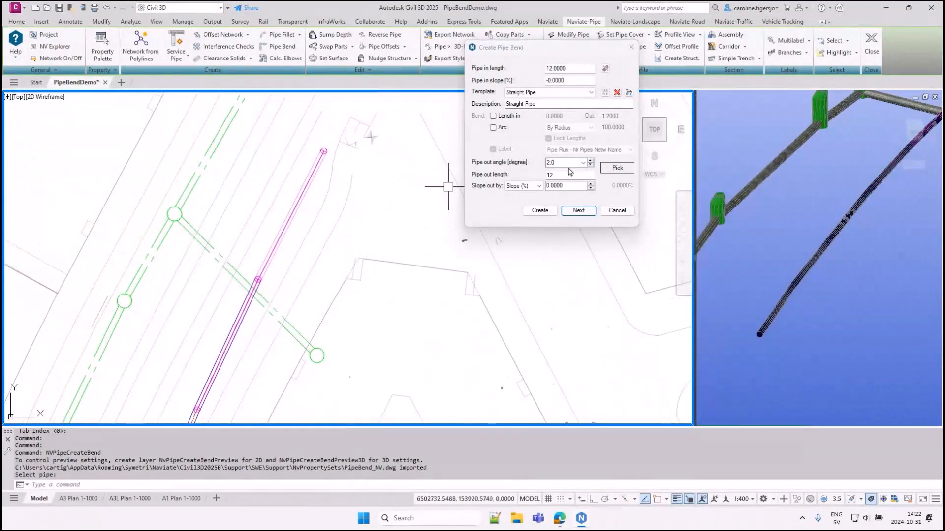
left_click(590, 165)
left_click(591, 165)
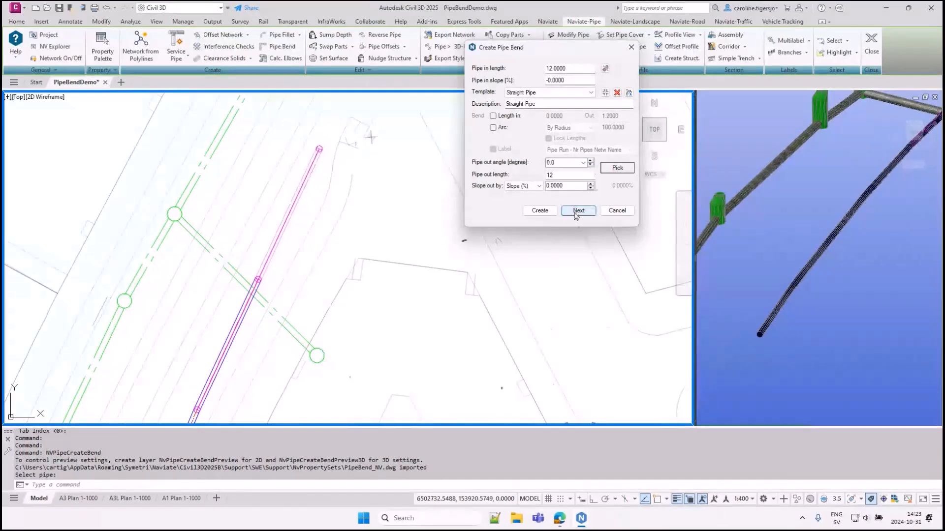
left_click(539, 210)
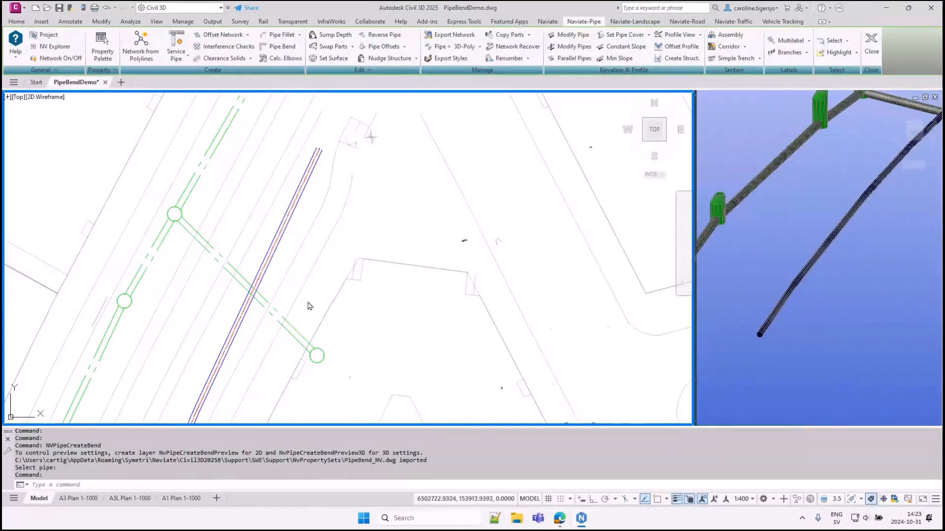
middle_click_drag(272, 307, 384, 224)
key("ctrl+s")
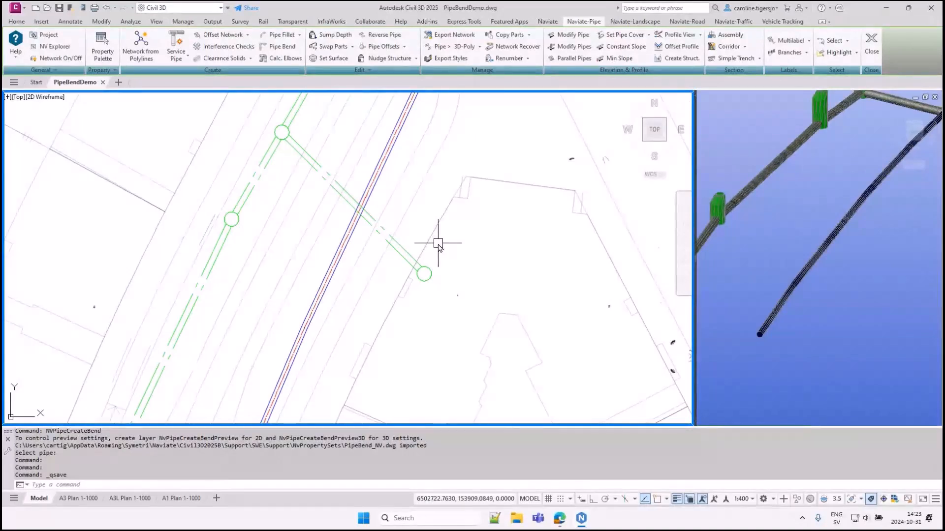
Start Create Pipe Bend from the southeast end of the separate short pipe north of the network.
middle_click_drag(400, 211, 433, 268)
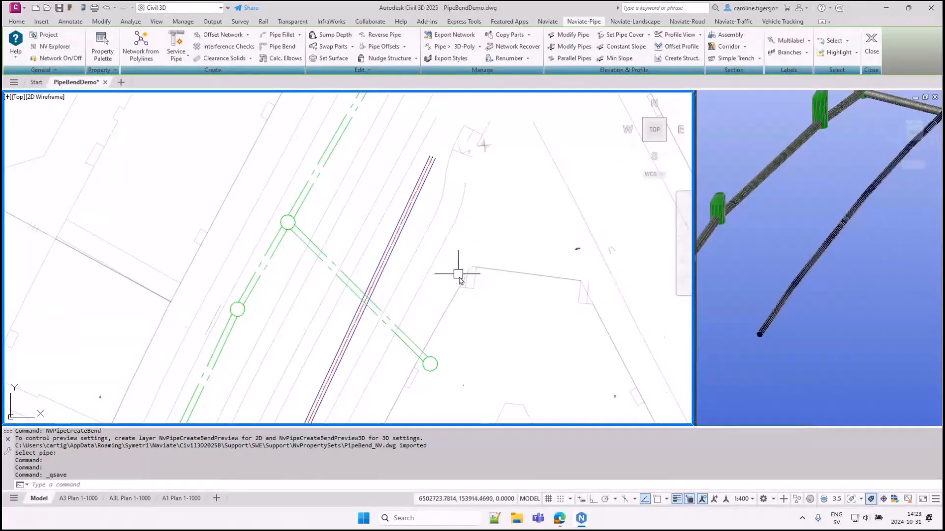
scroll(458, 274, "down", 3)
middle_click_drag(420, 170, 442, 325)
middle_click_drag(368, 176, 375, 210)
scroll(371, 201, "up", 6)
left_click(813, 205)
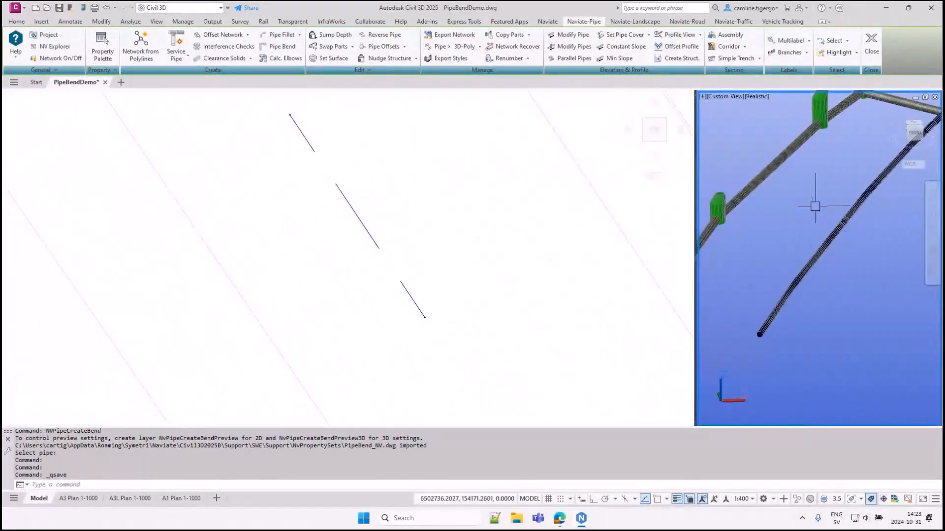
scroll(811, 244, "down", 8)
scroll(763, 180, "up", 4)
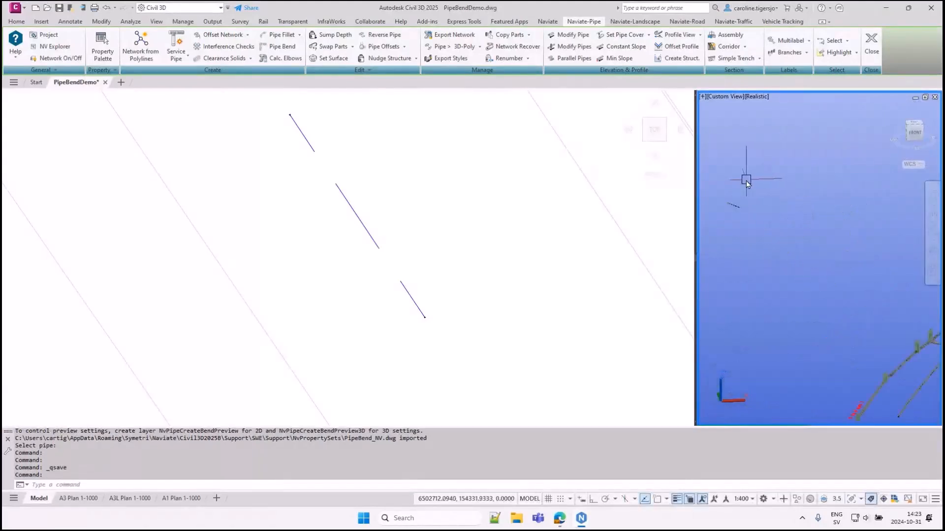
scroll(732, 220, "up", 5)
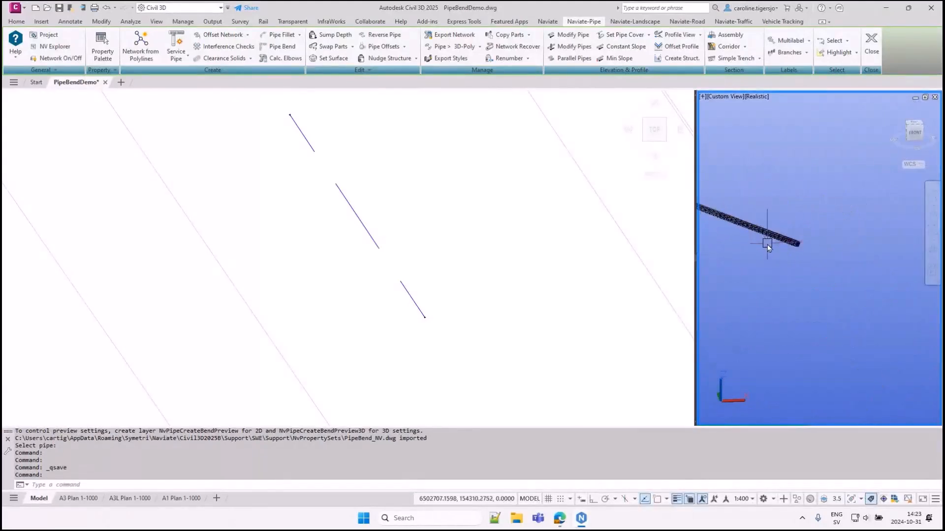
left_click(544, 232)
middle_click_drag(474, 249, 422, 148)
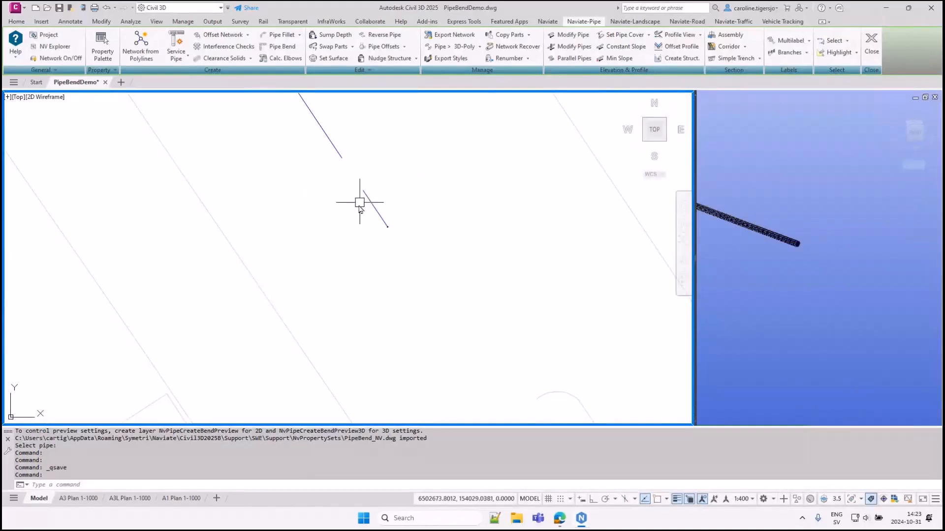
left_click(282, 46)
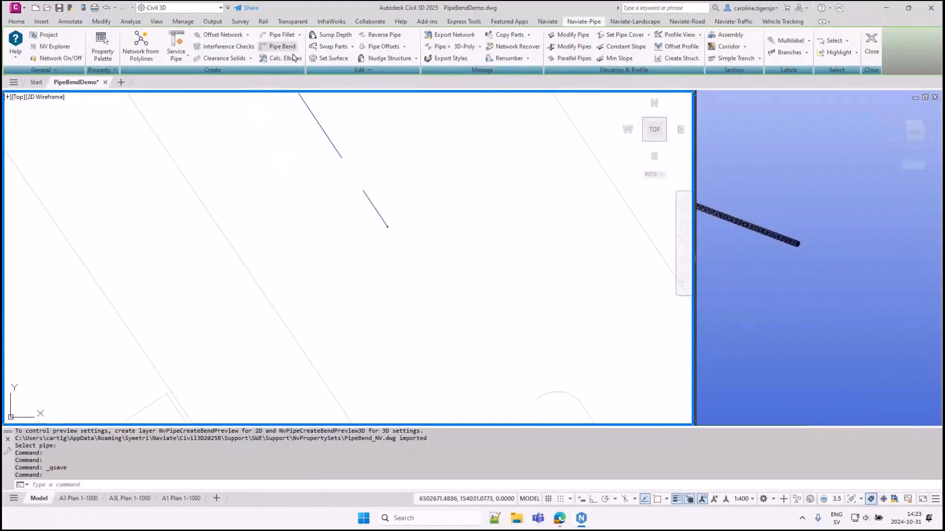
left_click(372, 206)
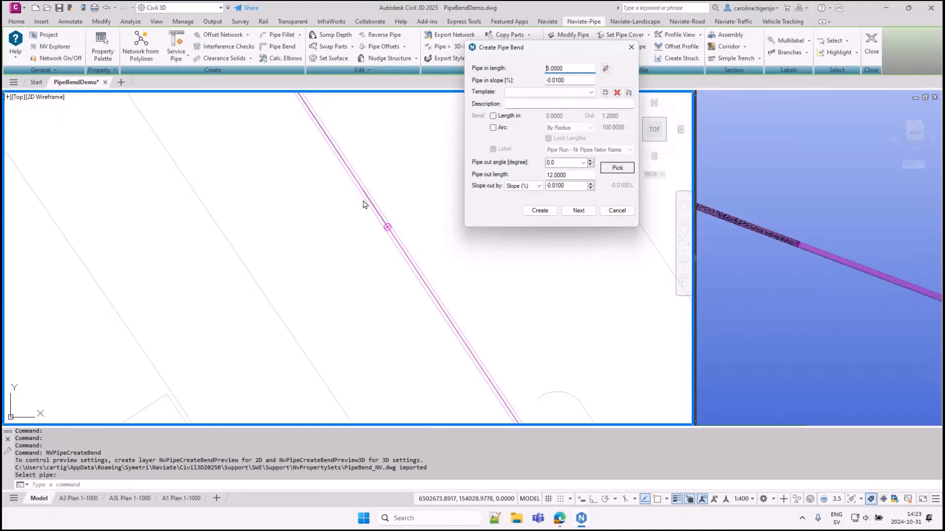
Apply the 90deg Bend template with the bend's Length in option turned off, and select the arc factor value.
left_click(550, 92)
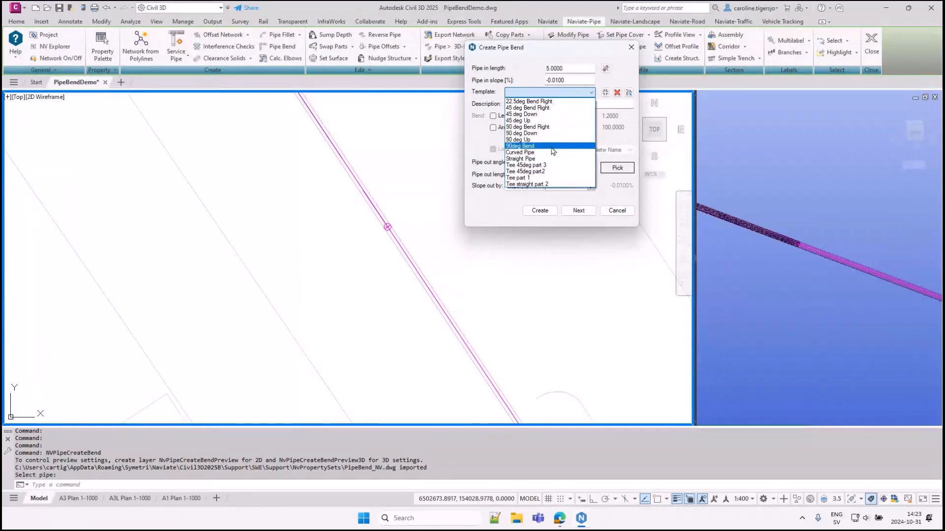
left_click(553, 146)
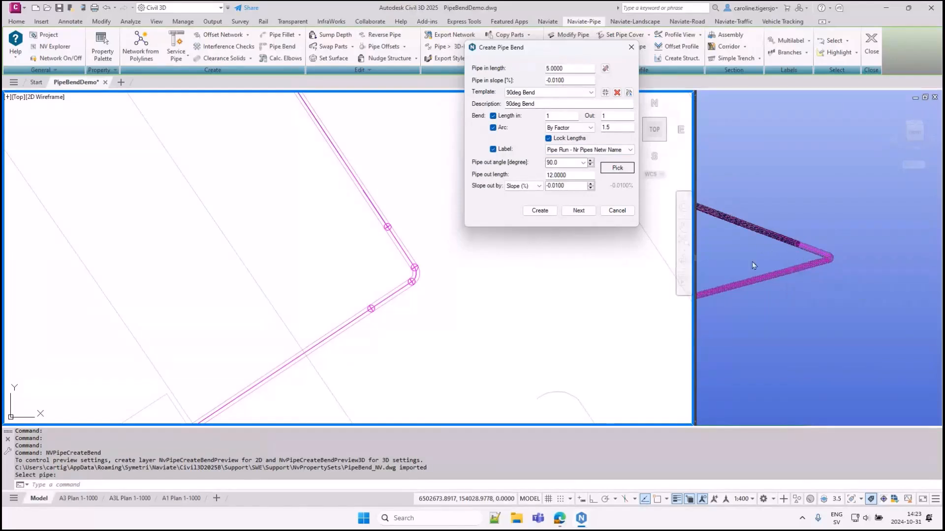
left_click(493, 116)
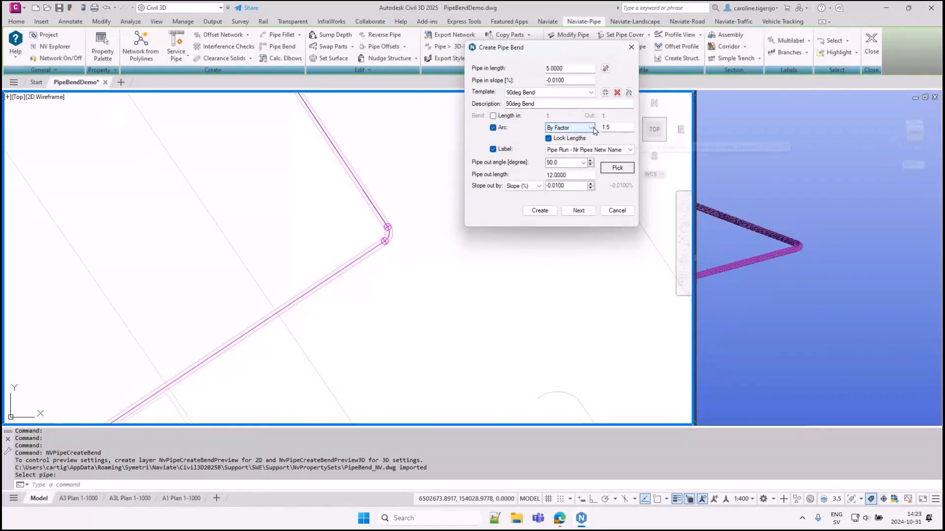
left_click_drag(617, 127, 591, 127)
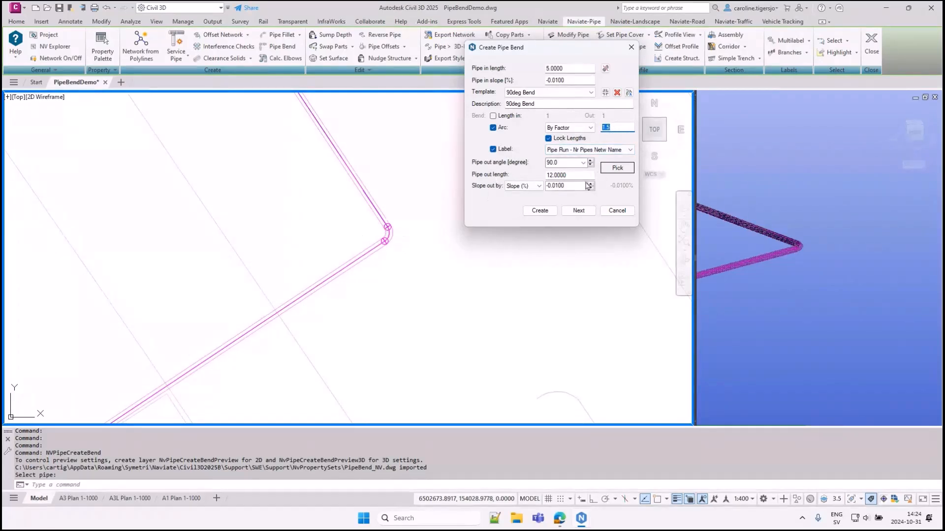
Set the outgoing pipe length to 3 at 90.0 degrees, create the bend and pipe, and continue to the next bend.
left_click(617, 168)
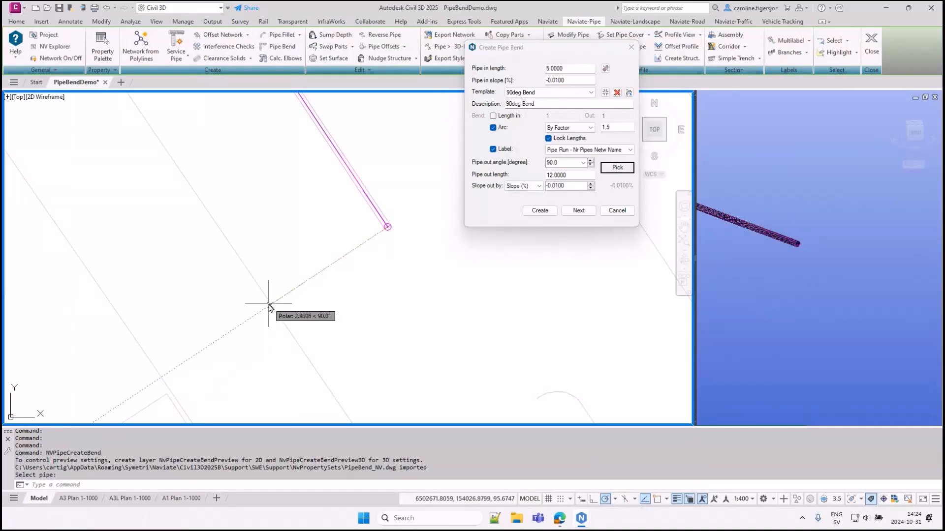
left_click(269, 305)
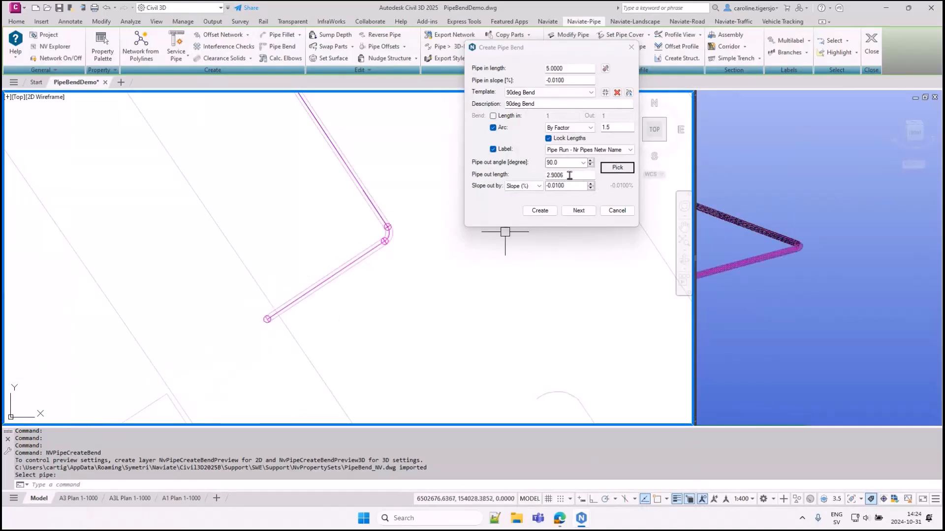
double_click(569, 175)
type("3")
key("Return")
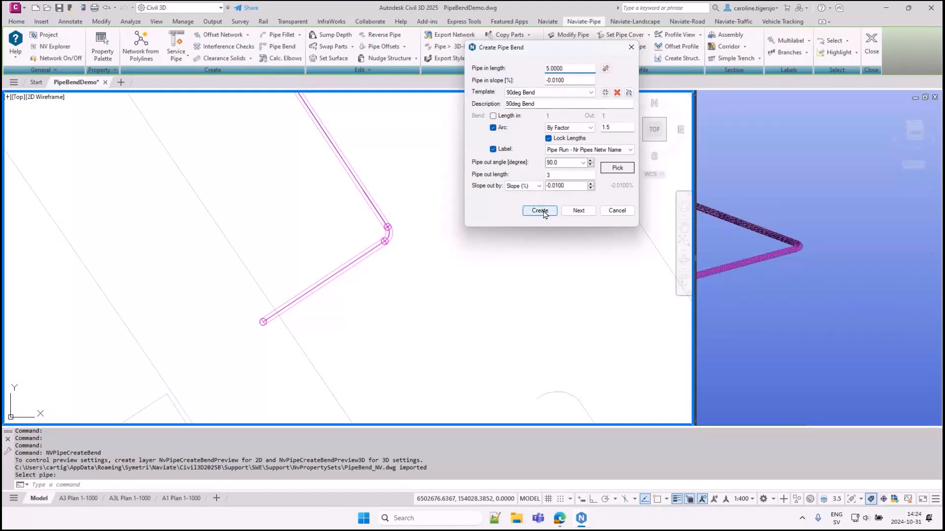
left_click(579, 211)
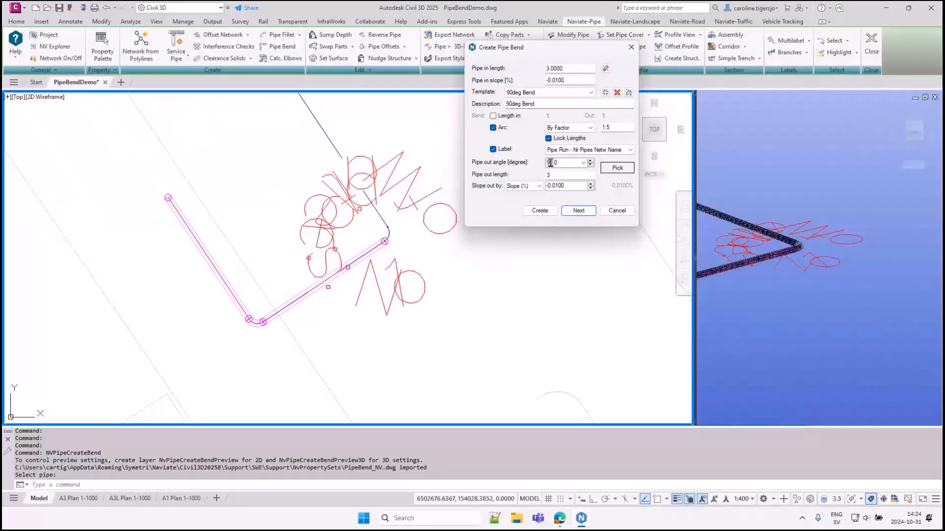
Reverse the direction of the next bend by setting the outgoing pipe angle to -90.0 degrees.
double_click(276, 84)
left_click(549, 162)
type("-")
left_click(570, 176)
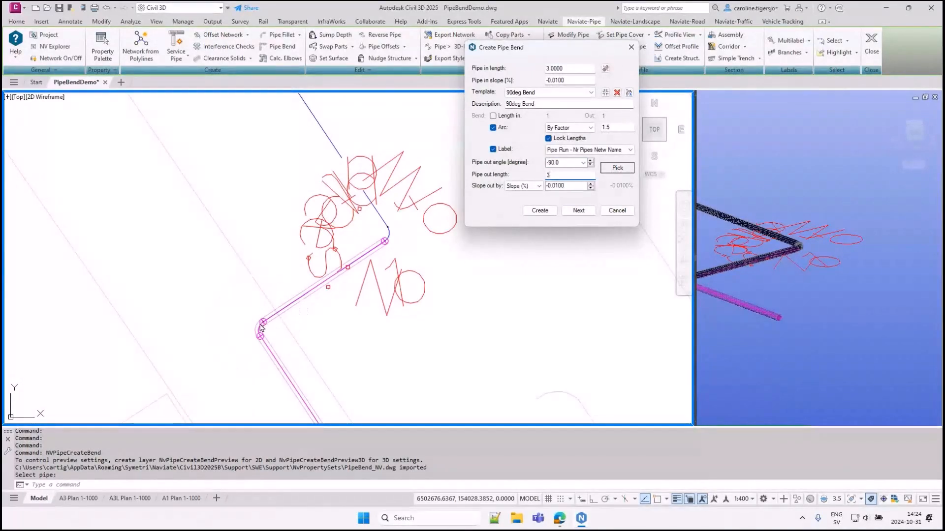
key("ctrl")
Shorten the incoming pipe, trying a length of 2.5 and settling on 2.3.
left_click(570, 69)
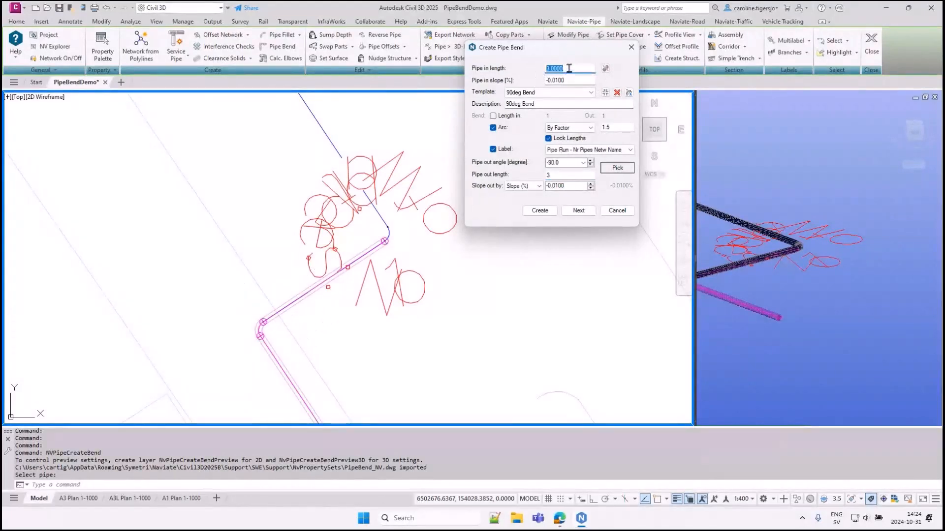
type("2.5")
left_click(561, 175)
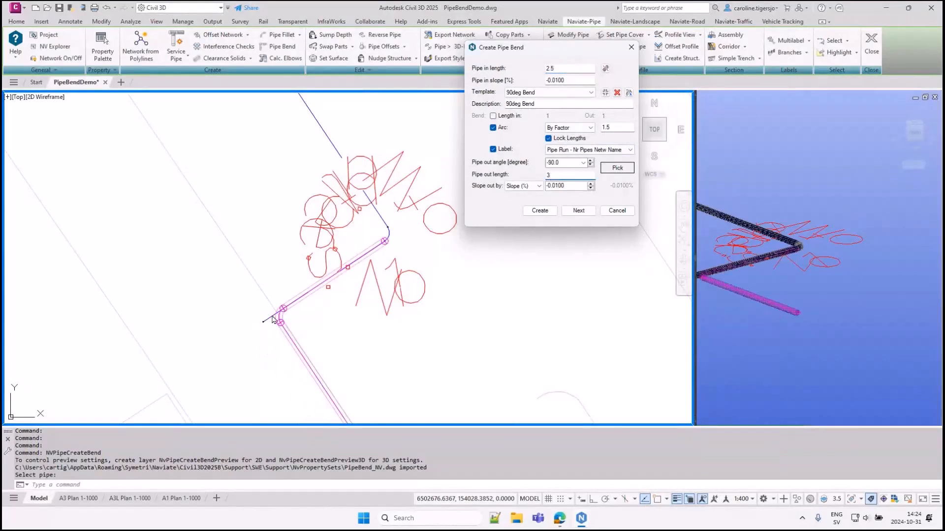
left_click(568, 68)
left_click(587, 178)
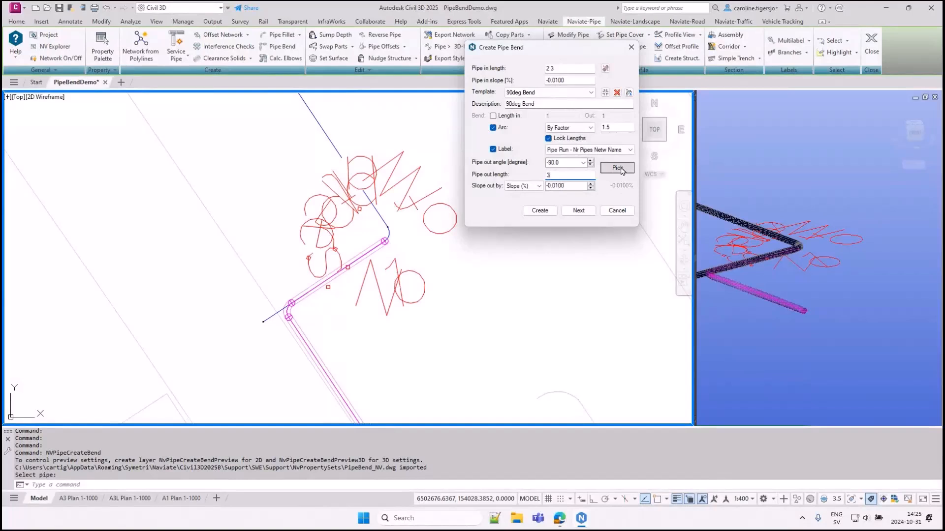
Pick the outgoing pipe's end about 32.42 along the street, create the -90 degree bend, and continue to the next one.
scroll(276, 232, "down", 3)
middle_click_drag(330, 242, 327, 205)
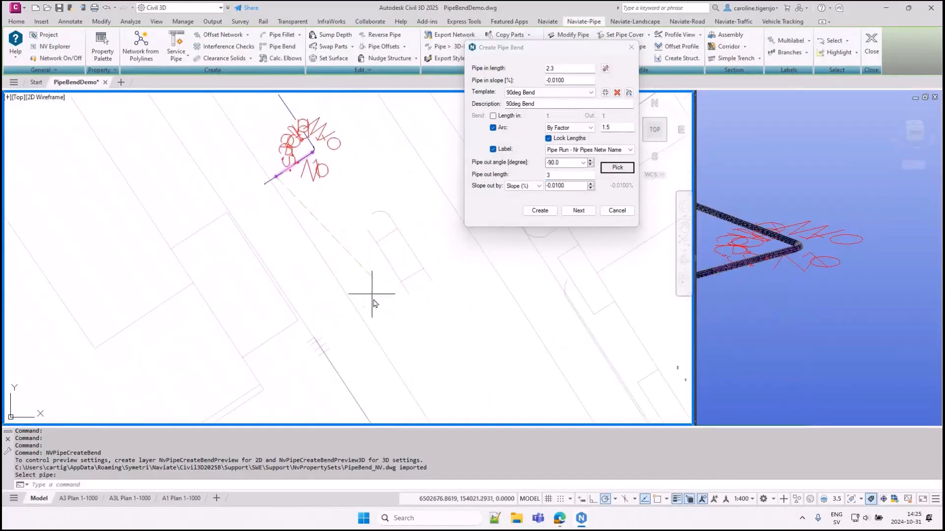
middle_click_drag(404, 361, 327, 211)
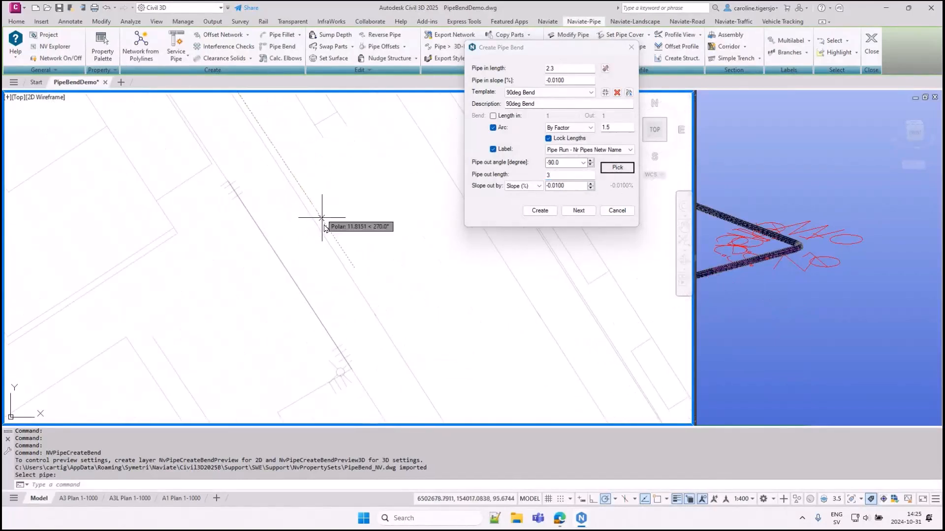
scroll(436, 392, "down", 4)
middle_click_drag(436, 392, 419, 350)
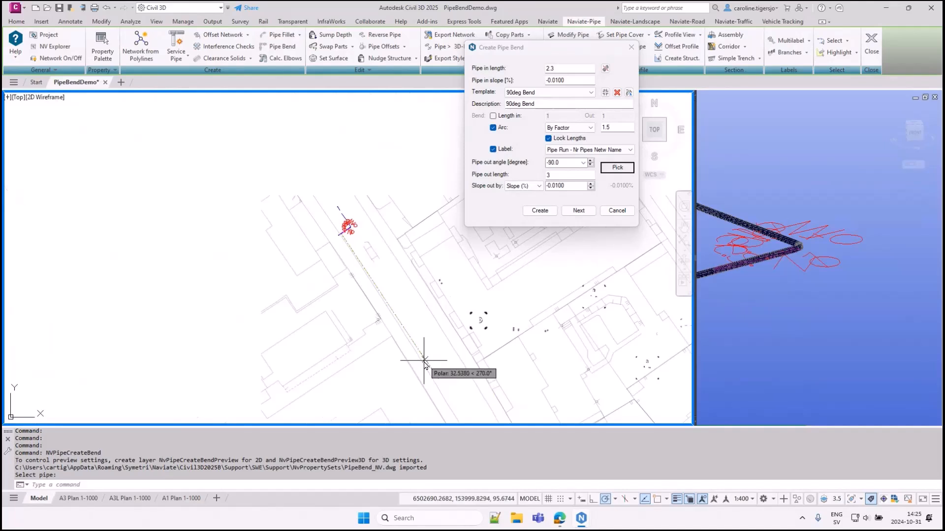
left_click(423, 362)
scroll(341, 238, "up", 5)
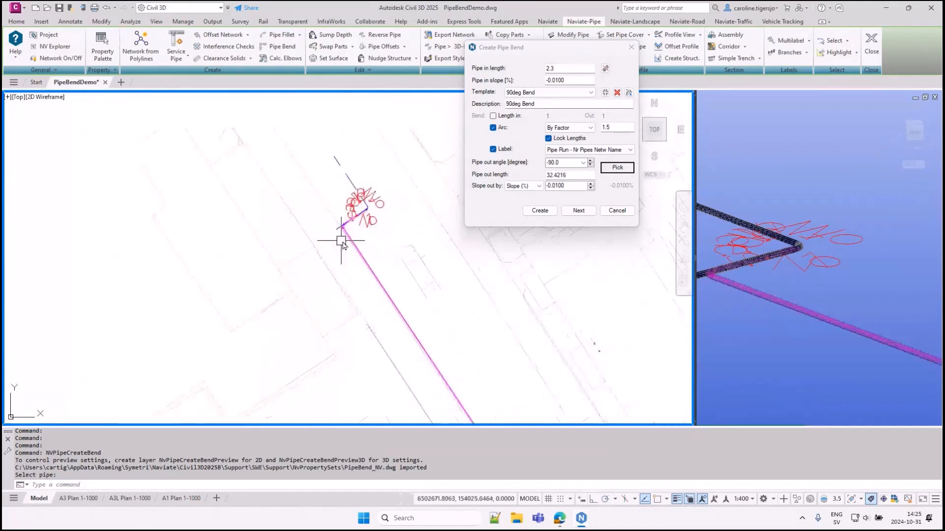
scroll(343, 214, "up", 2)
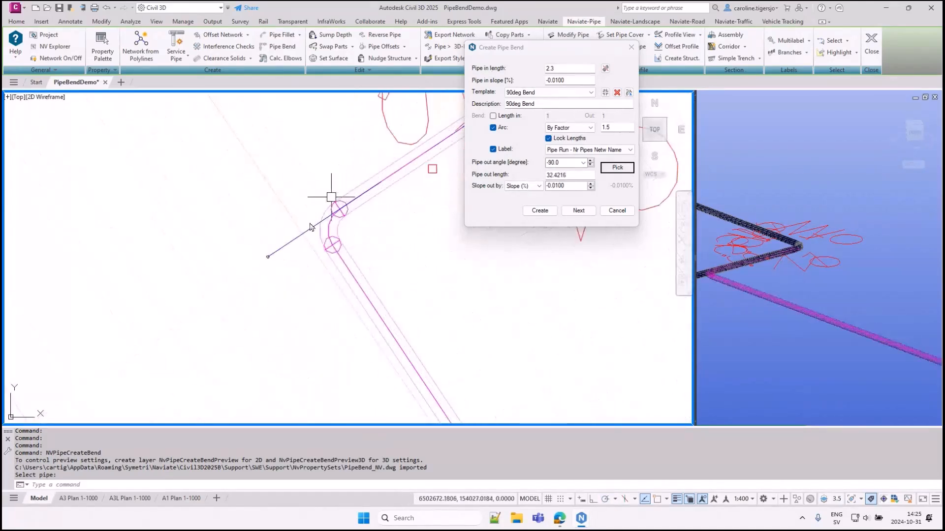
left_click(576, 211)
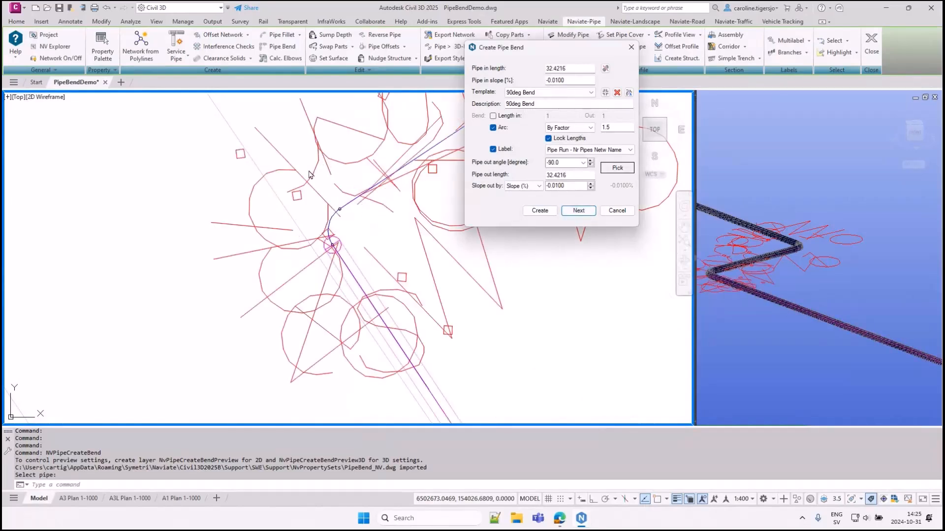
Apply the Curved Pipe template at the far end of the new long pipe and turn off the bend's Length in option.
scroll(285, 158, "down", 2)
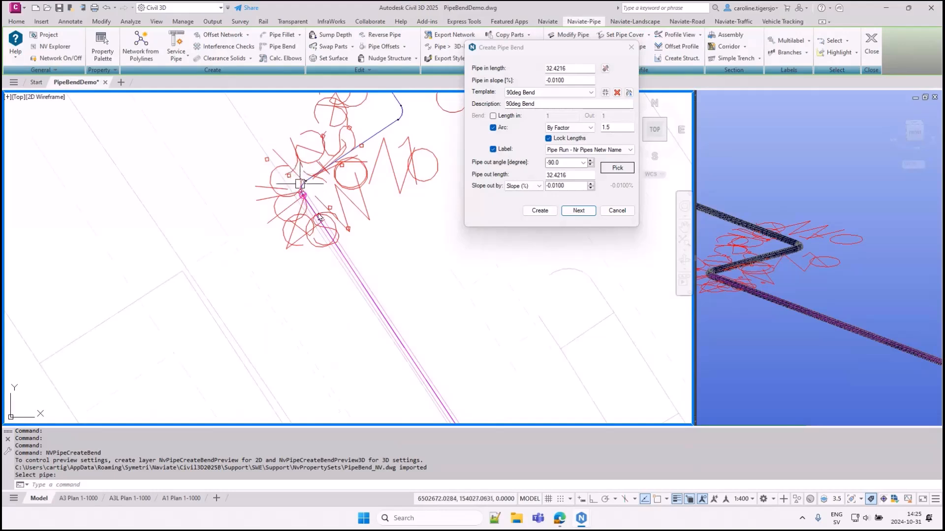
scroll(343, 240, "down", 4)
middle_click_drag(432, 312, 339, 212)
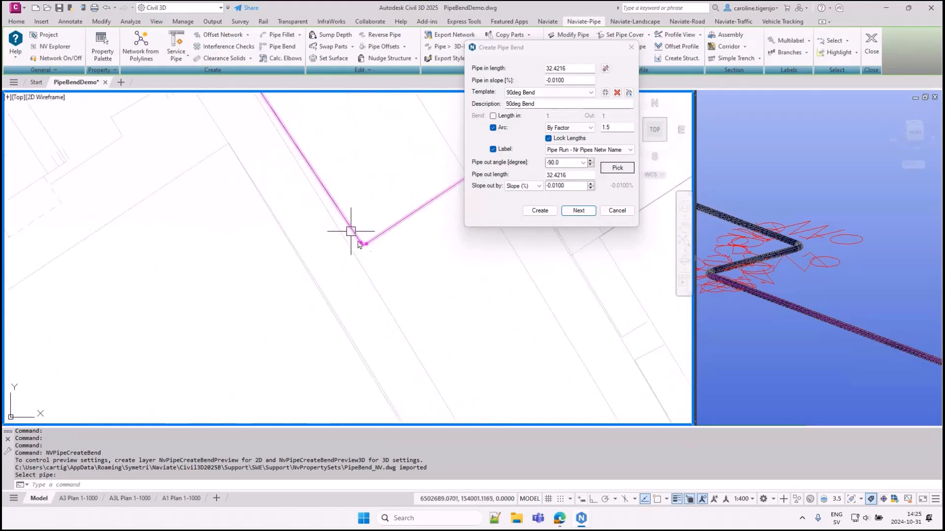
middle_click_drag(435, 276, 377, 253)
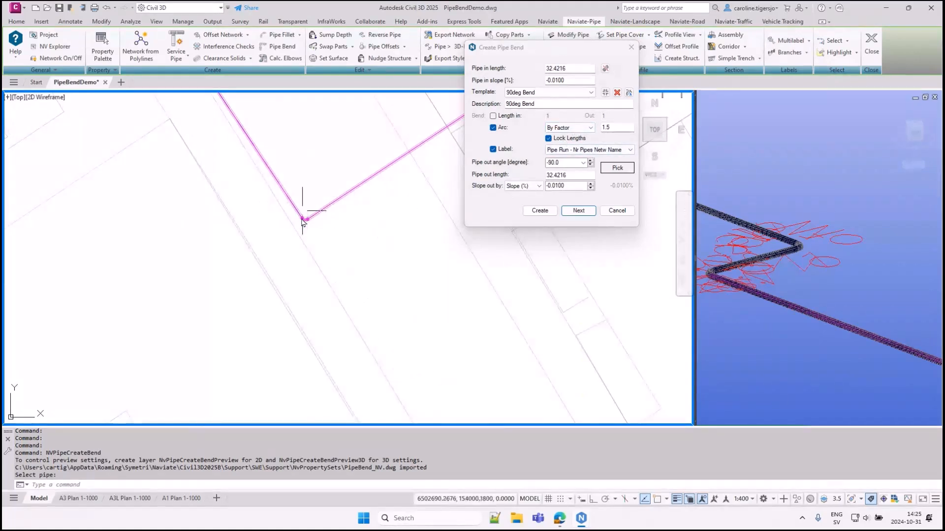
left_click(572, 93)
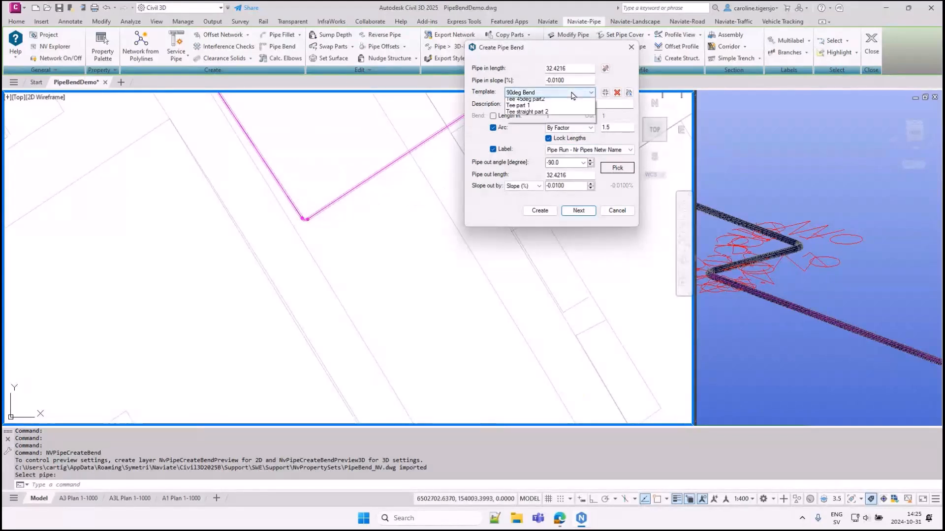
left_click(557, 154)
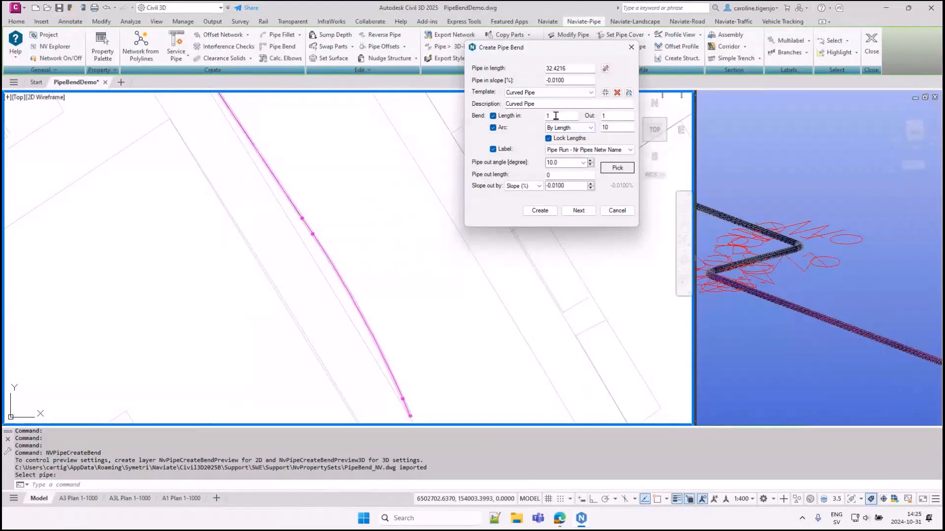
left_click(493, 116)
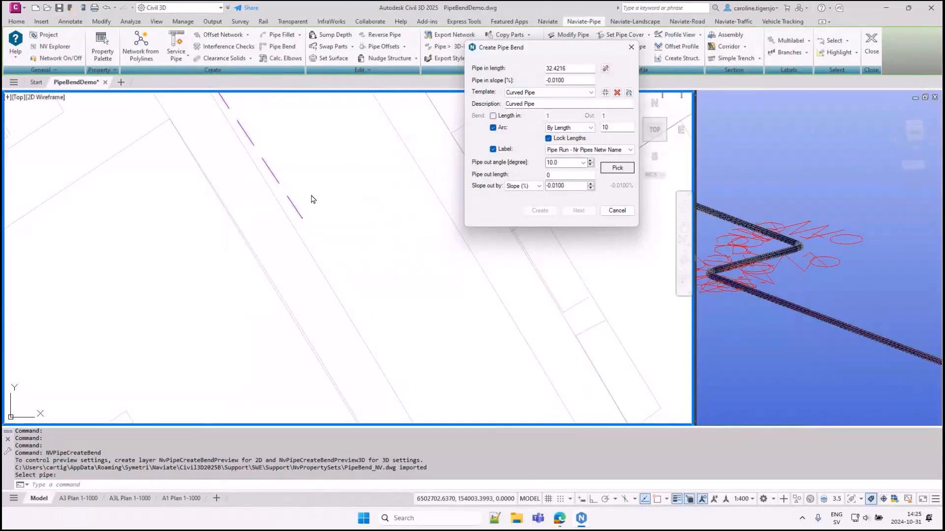
Set the curved bend's outgoing pipe length to 1, keeping the Curved Pipe template.
double_click(569, 175)
type("1")
left_click(587, 93)
left_click(590, 104)
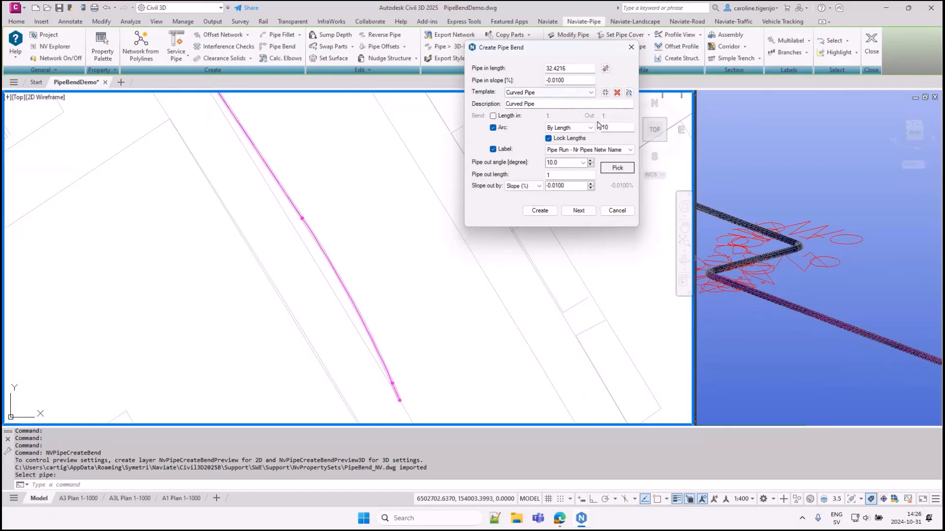
left_click(563, 174)
Pick the outgoing pipe's end near the street intersection, giving a length of about 60.57 at 4.4 degrees, and inspect the bend preview.
left_click(619, 170)
scroll(329, 231, "down", 5)
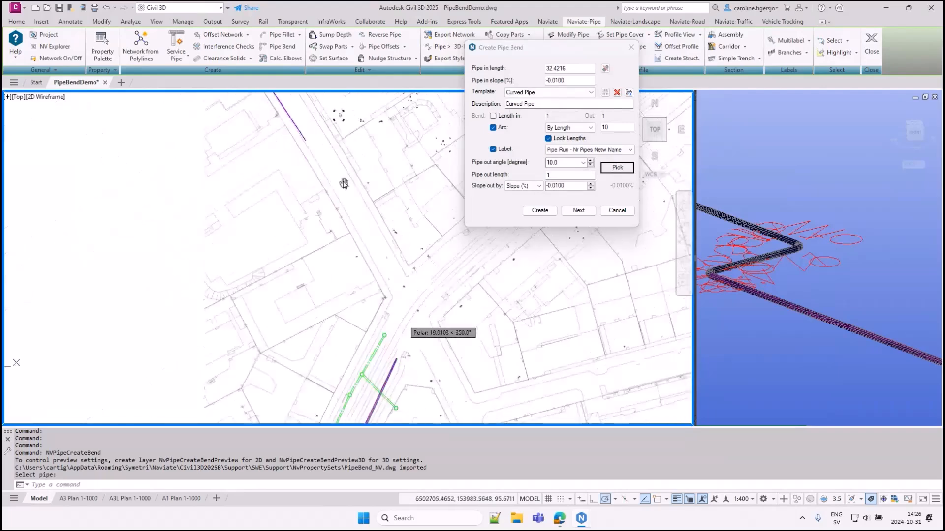
left_click(392, 292)
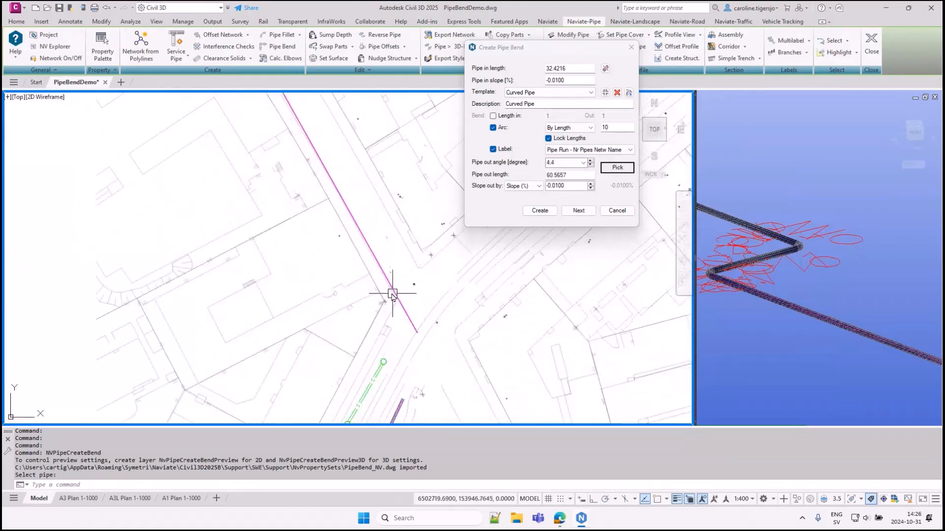
middle_click_drag(318, 152, 366, 257)
scroll(313, 168, "up", 1)
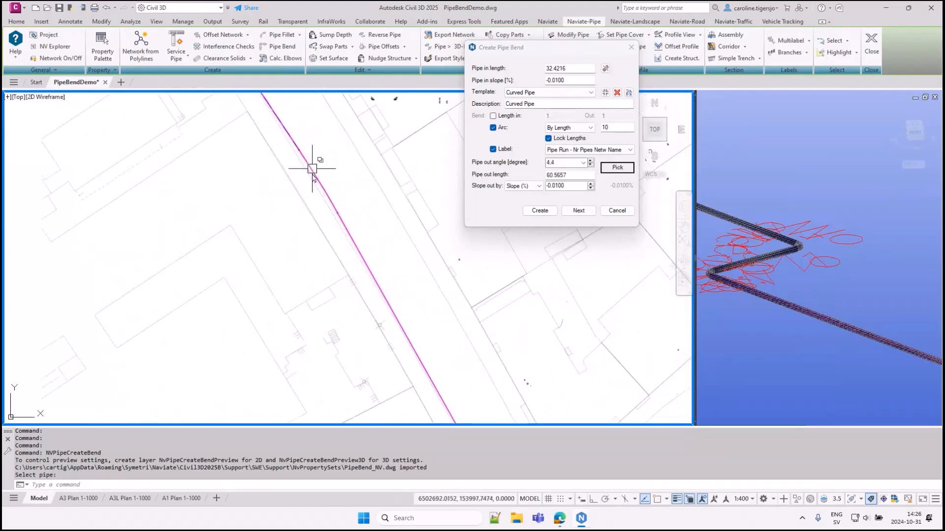
middle_click_drag(413, 333, 362, 245)
scroll(422, 293, "down", 1)
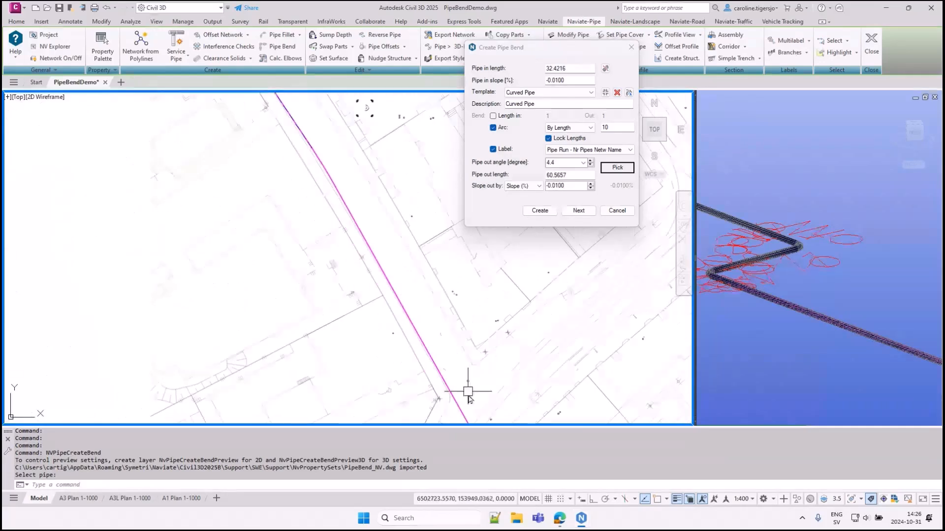
scroll(327, 178, "up", 3)
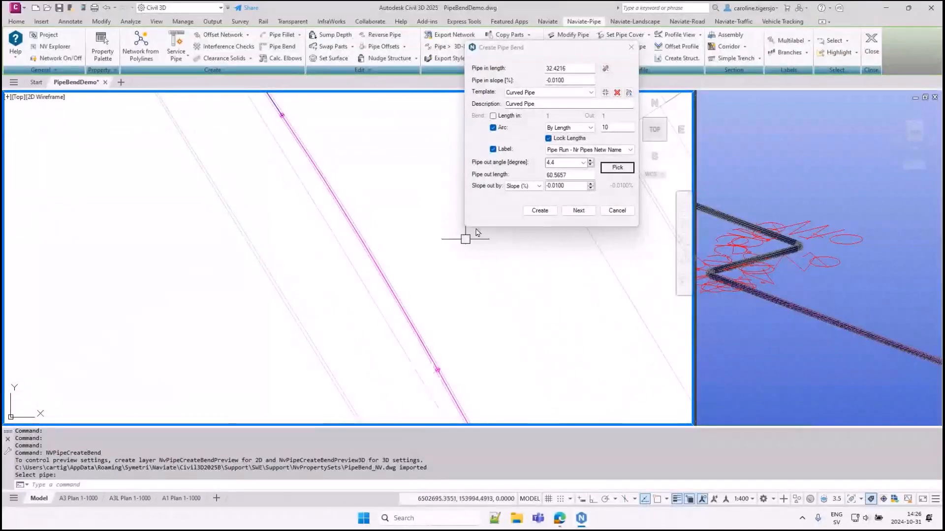
Define the bend's arc By Factor with a value of 100 and turn off its label.
left_click(615, 128)
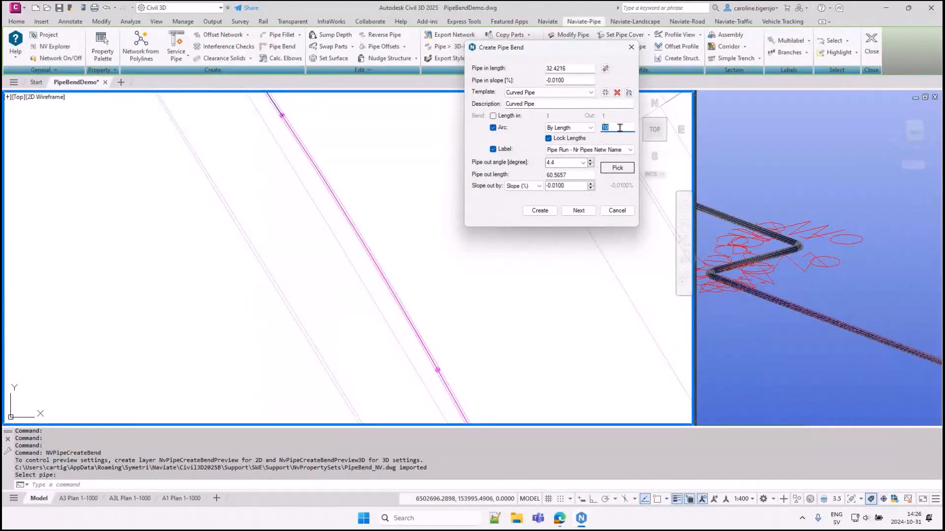
left_click(569, 127)
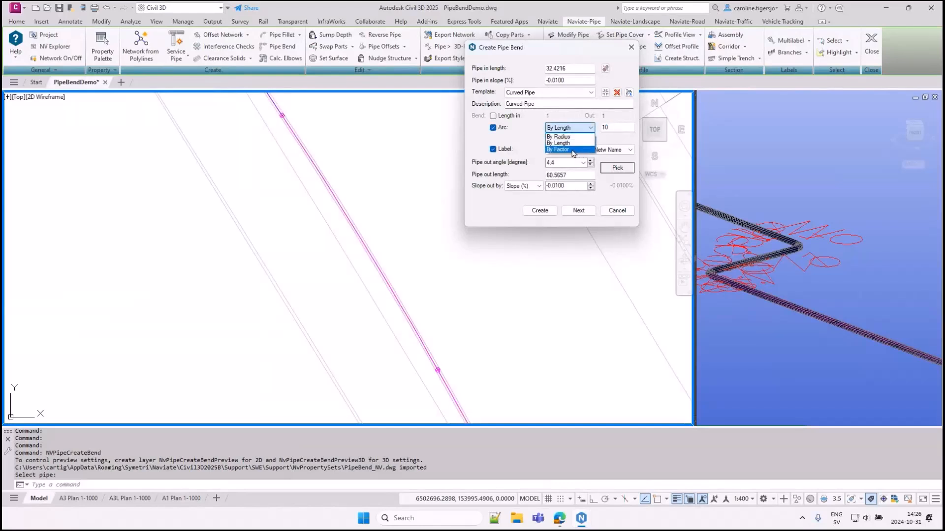
left_click(569, 149)
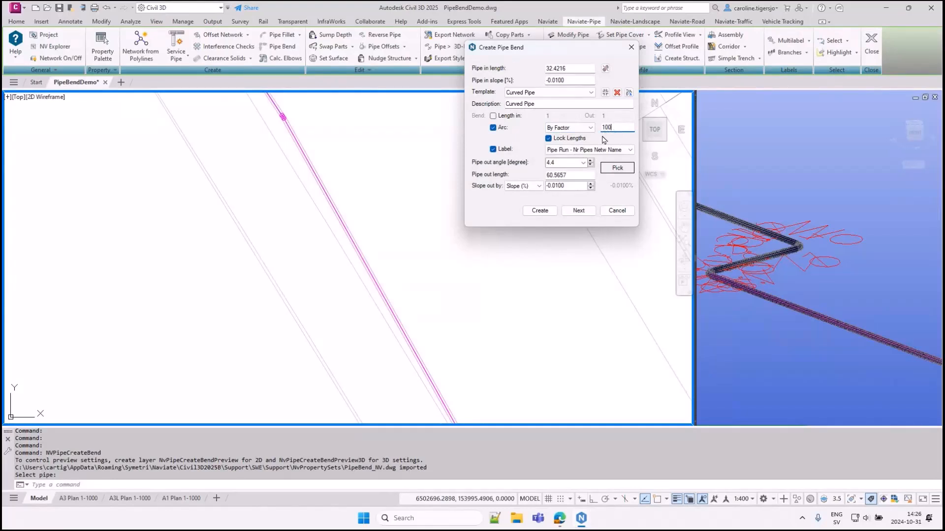
left_click(577, 103)
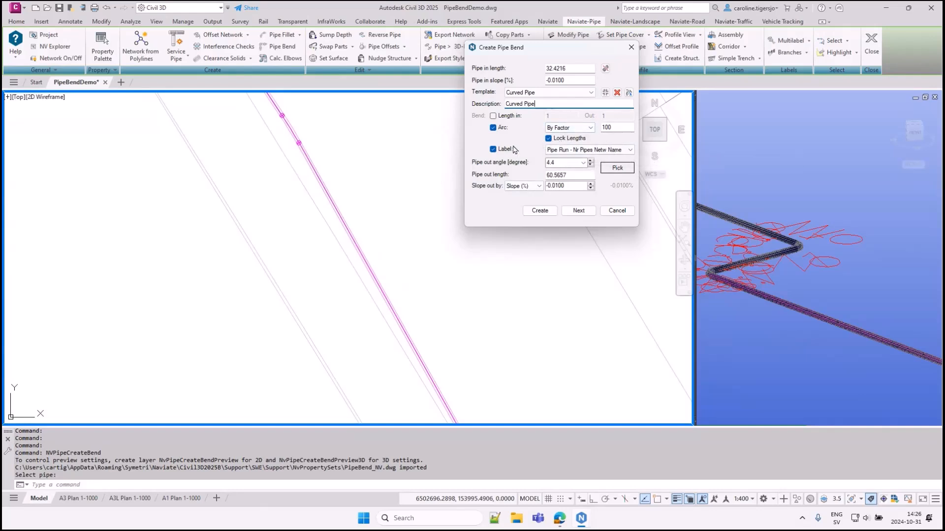
left_click(494, 149)
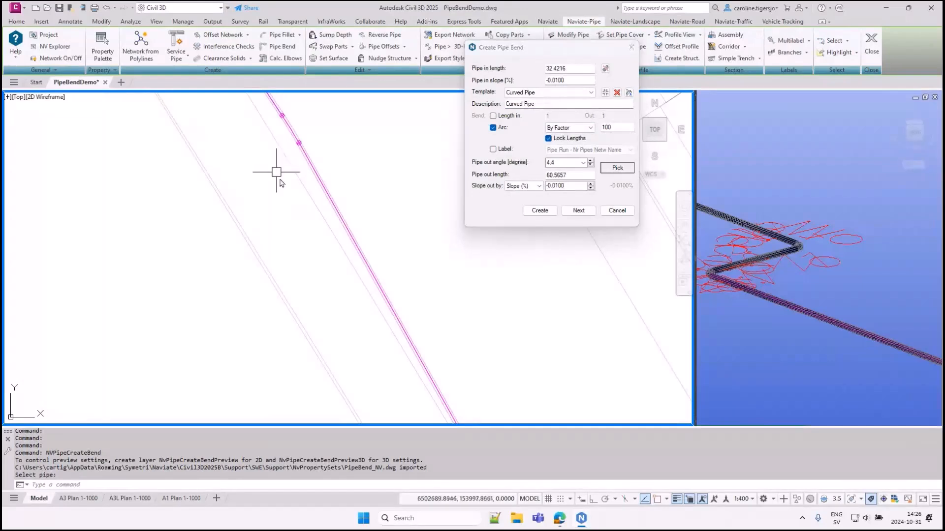
Adjust the outgoing pipe angle to 3 degrees so the run follows the street toward the intersection.
scroll(277, 173, "down", 2)
middle_click_drag(413, 328, 389, 239)
scroll(390, 239, "down", 2)
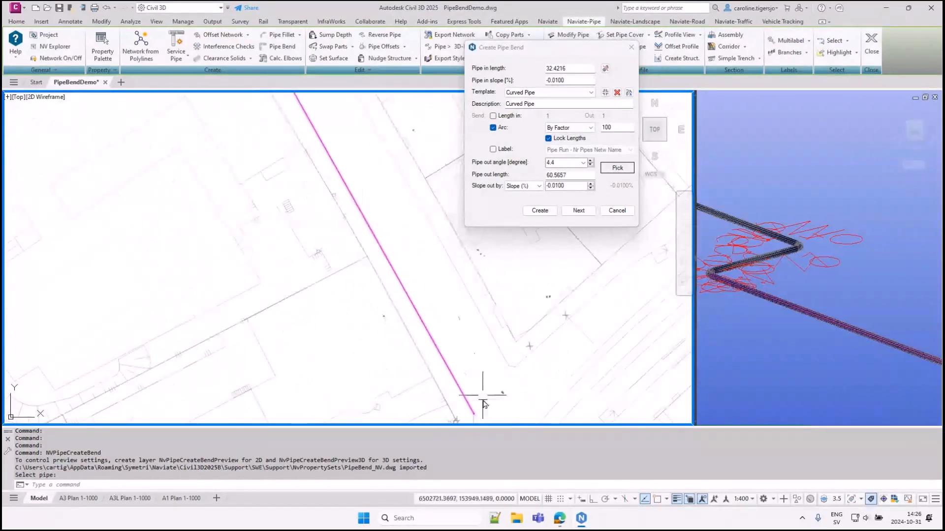
left_click(572, 162)
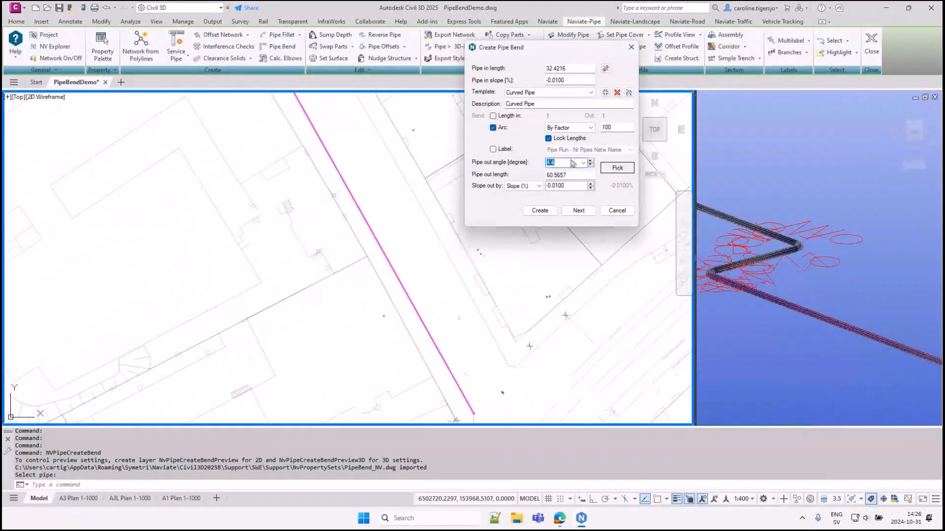
left_click(590, 162)
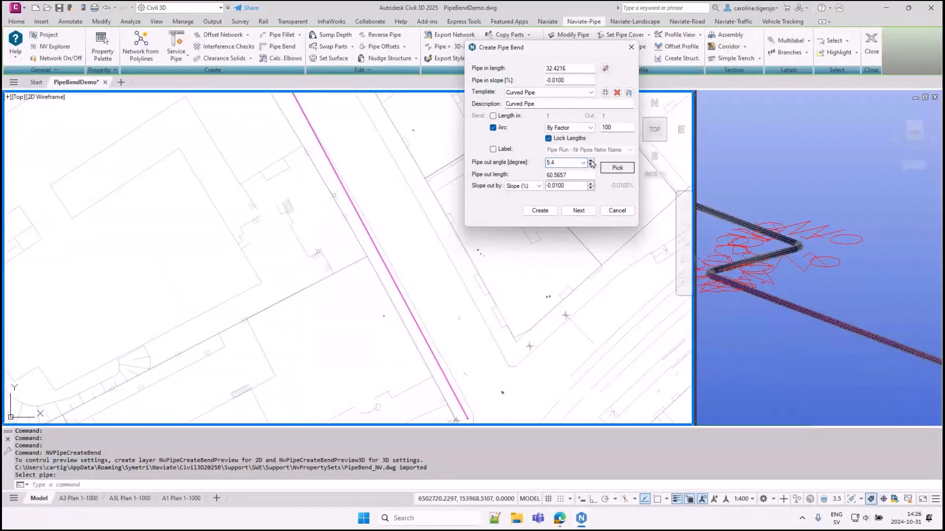
left_click(591, 165)
left_click(591, 164)
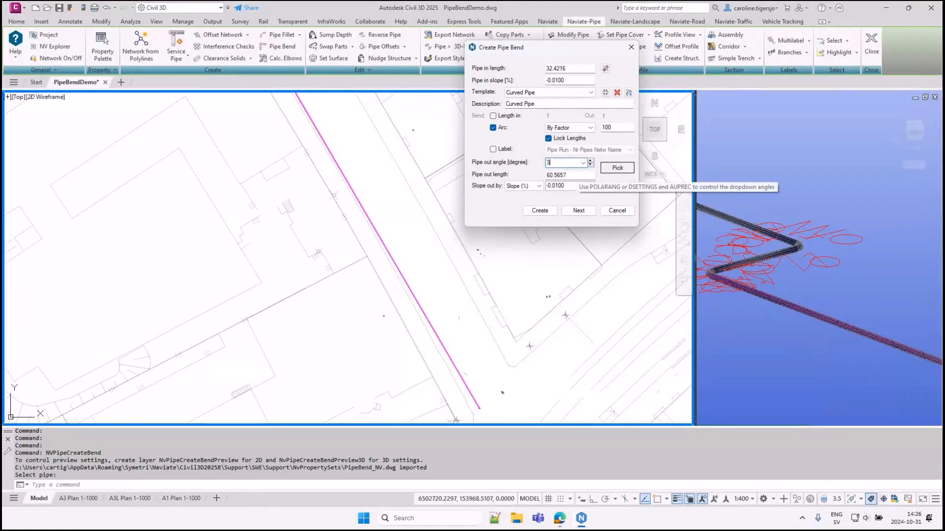
Pick a nearer end for the outgoing pipe, about 30.41 long at 3.5 degrees, and continue to the next bend.
left_click(576, 174)
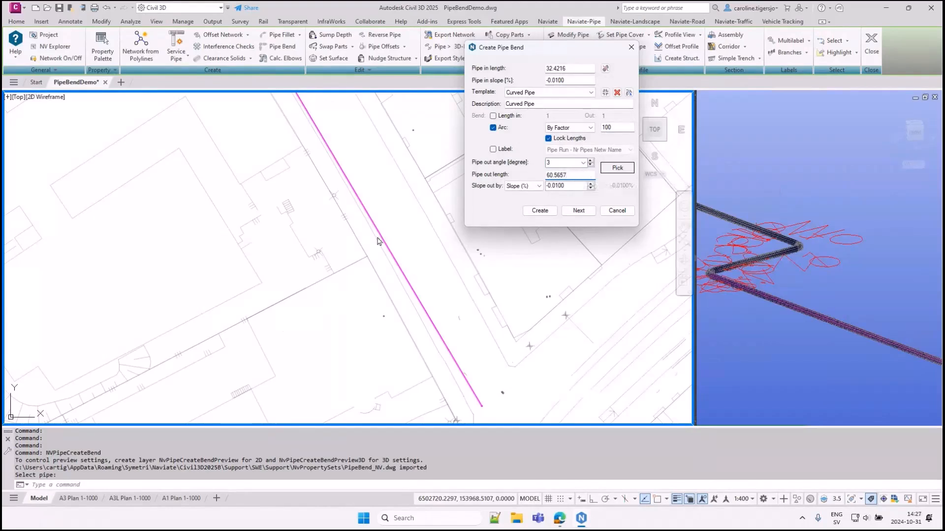
left_click(365, 217)
left_click(367, 215)
scroll(308, 106, "up", 3)
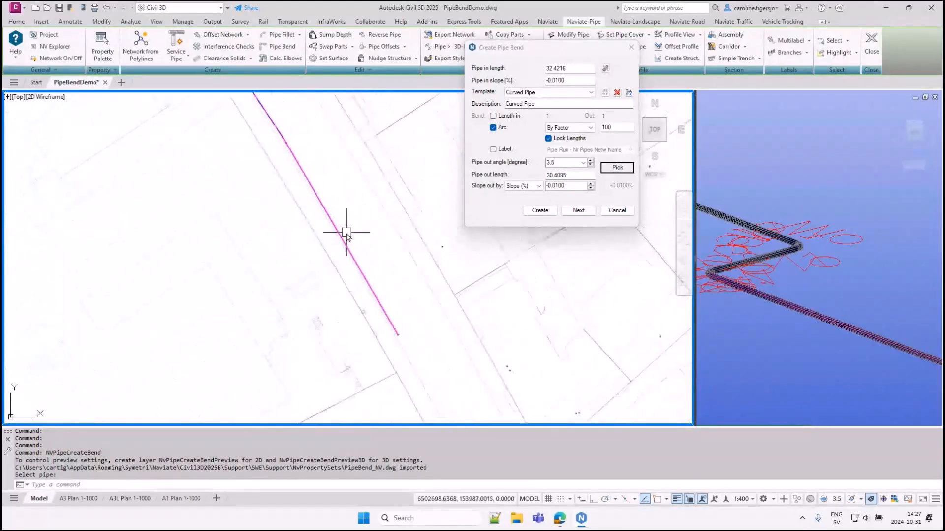
left_click(578, 212)
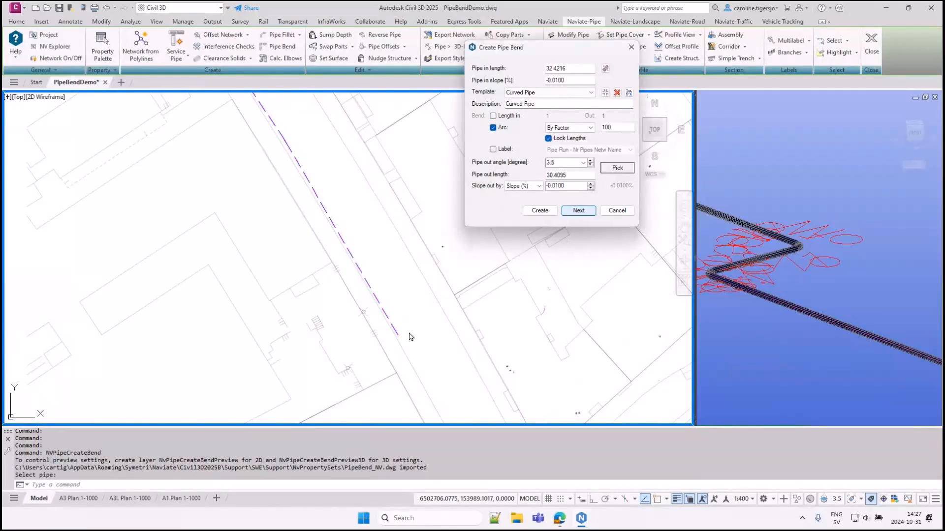
Set the next bend's outgoing pipe angle to 1.5 degrees and create the curved pipe run along the street.
middle_click_drag(459, 371, 396, 169)
scroll(398, 170, "up", 1)
left_click(573, 162)
left_click(590, 166)
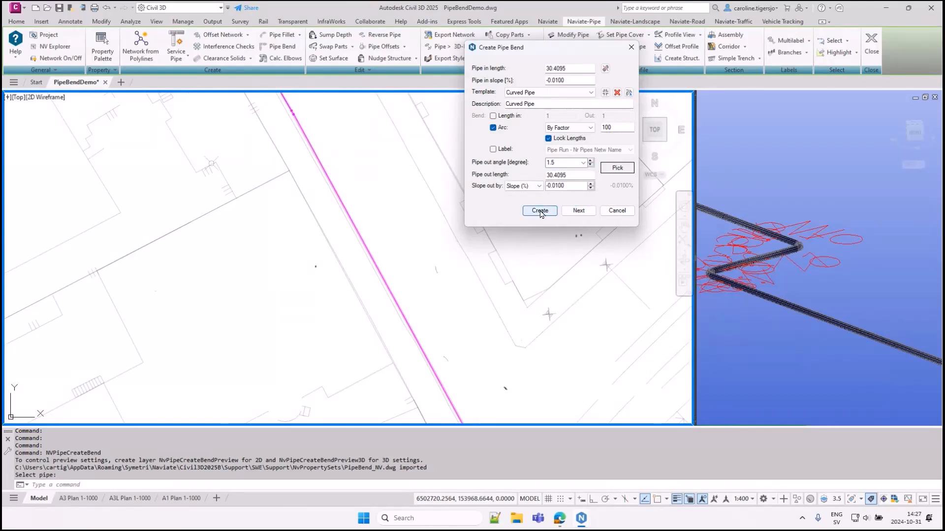
key("Return")
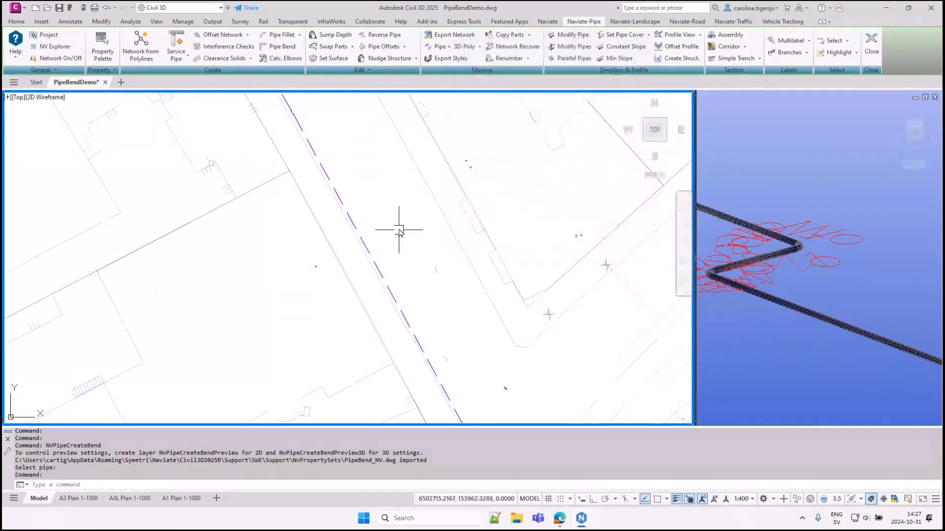
Examine the short curved pipe segment and the straight pipe joined to it in the new run.
mouse_move(392, 211)
middle_mouse_down()
mouse_move(421, 161)
mouse_move(475, 332)
middle_mouse_up()
scroll(345, 208, "up", 3)
left_click(383, 219)
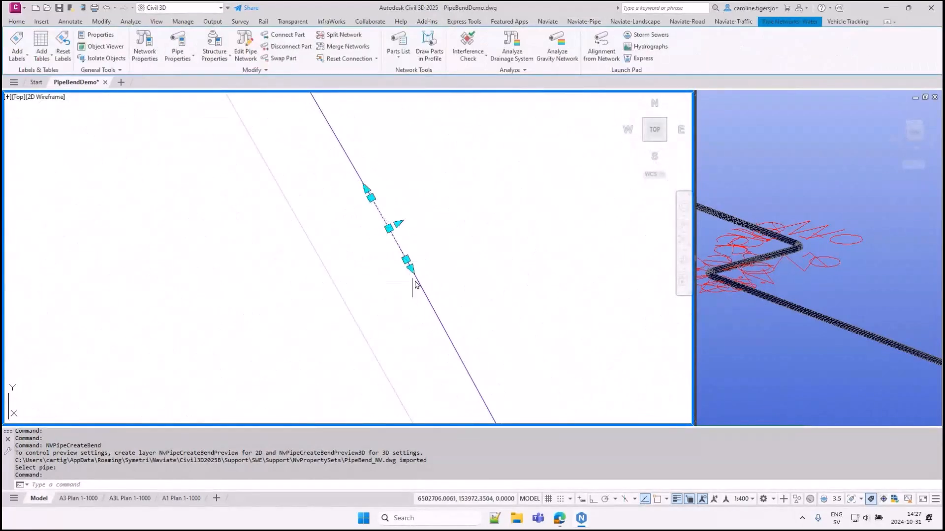
key("Escape")
key("Escape")
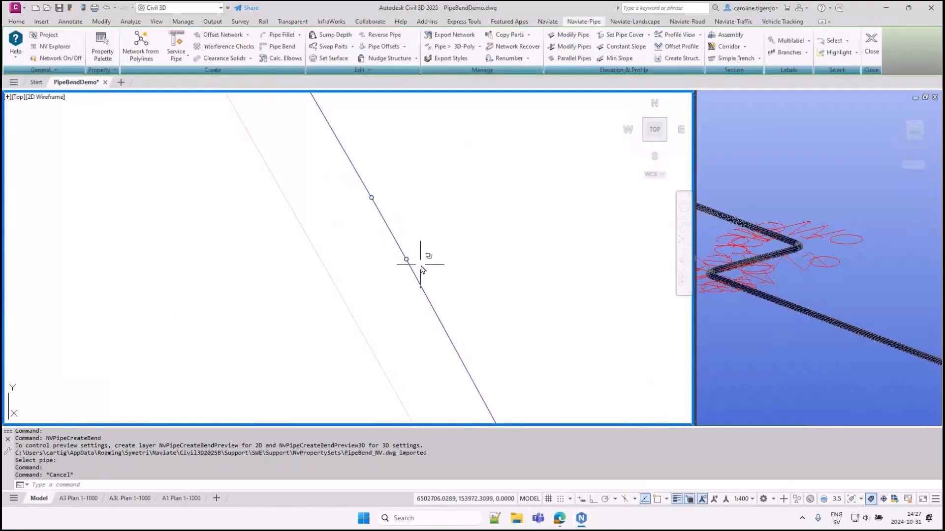
left_click(431, 305)
scroll(461, 210, "down", 3)
key("Escape")
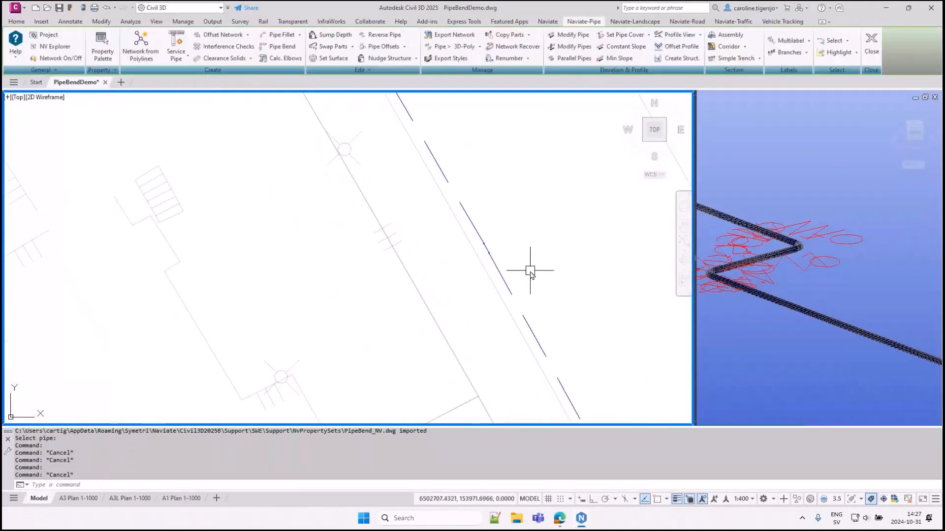
Open the Pipe Run - Nr Pipes Netw Name style of the distorted spanning pipe label at the 90-degree bends for editing.
scroll(437, 253, "down", 1)
scroll(437, 253, "down", 1)
scroll(422, 158, "down", 1)
scroll(350, 164, "down", 1)
scroll(305, 192, "down", 1)
scroll(329, 203, "up", 8)
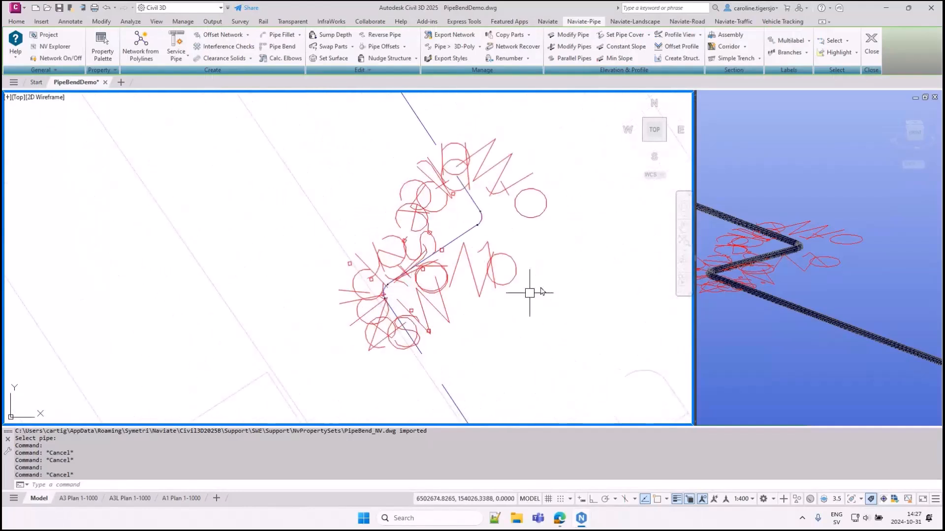
left_click(544, 210)
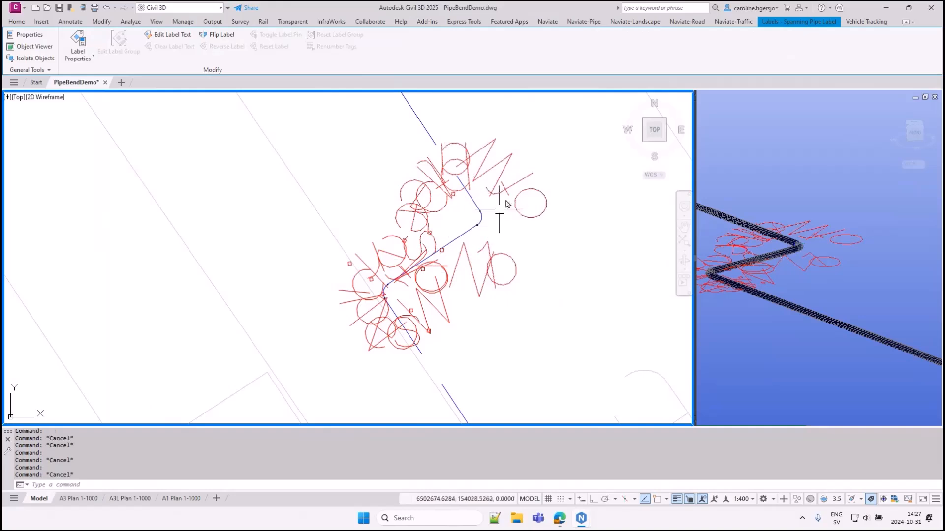
right_click(531, 146)
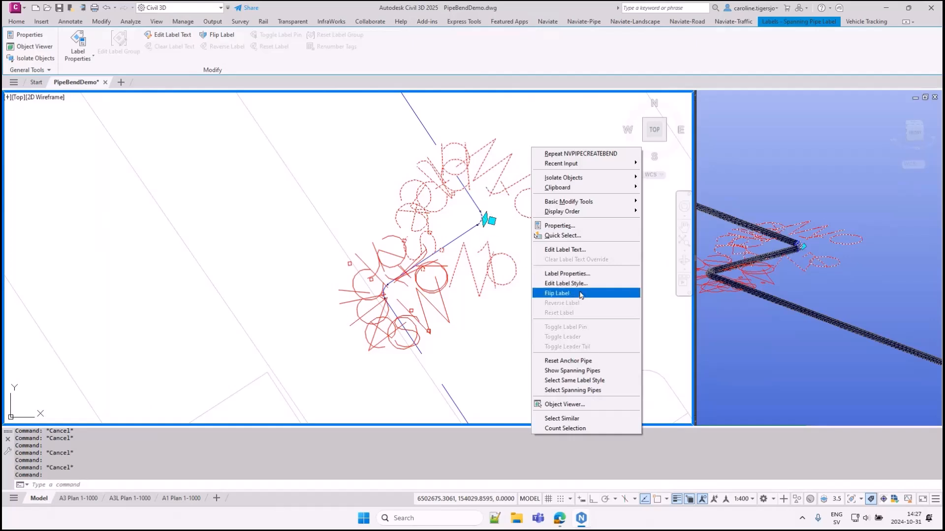
left_click(566, 283)
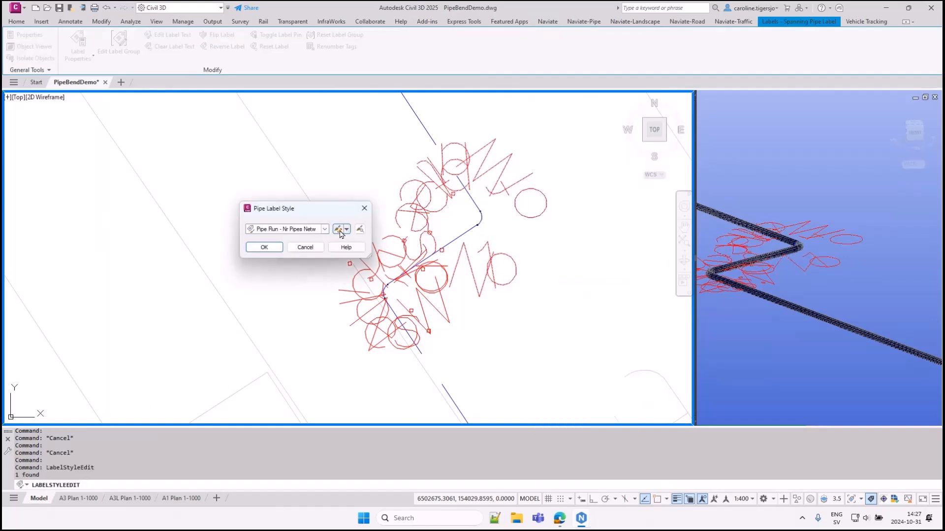
left_click(339, 230)
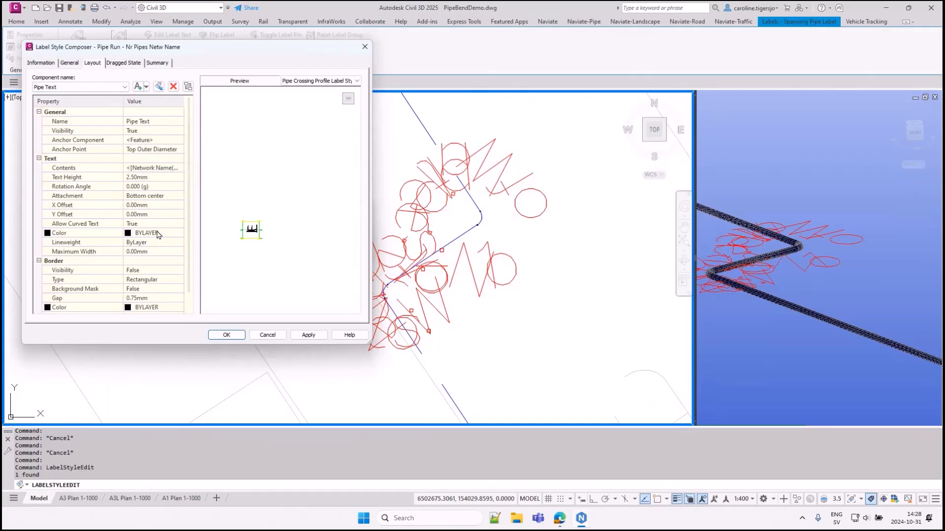
Set Allow Curved Text to False for the label style's Pipe Text component and apply the style.
left_click(112, 226)
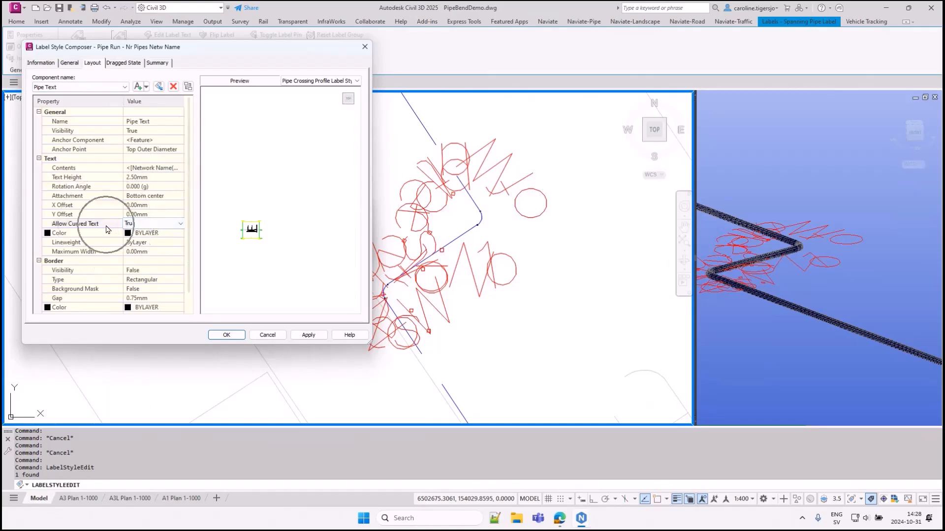
left_click(148, 225)
left_click(150, 234)
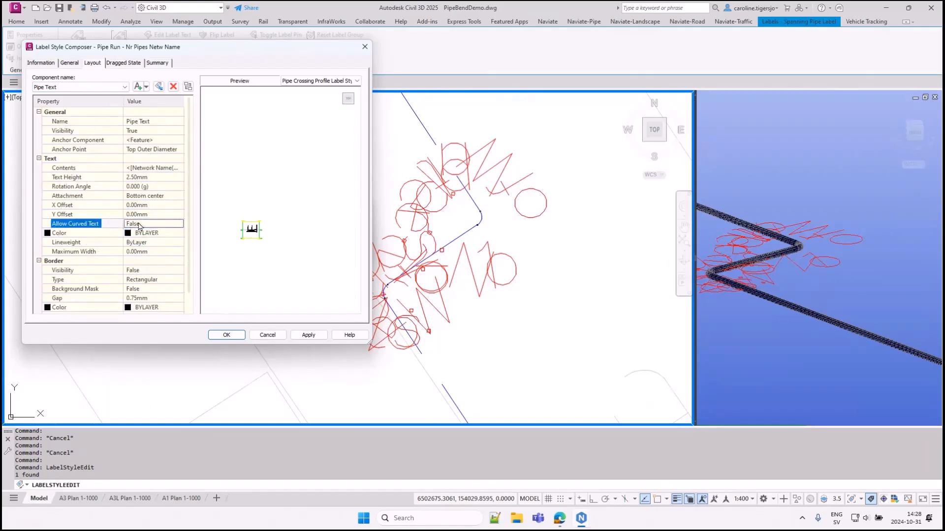
left_click(309, 335)
left_click(227, 334)
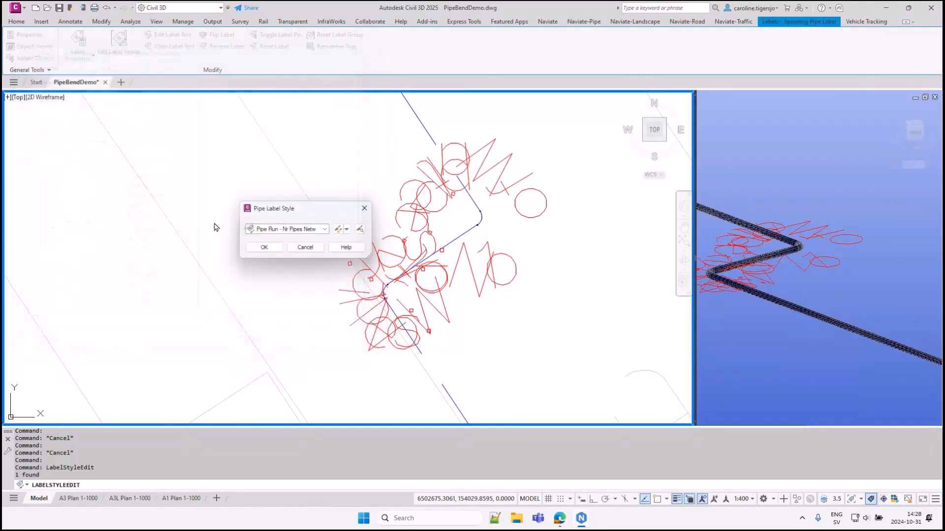
left_click(264, 247)
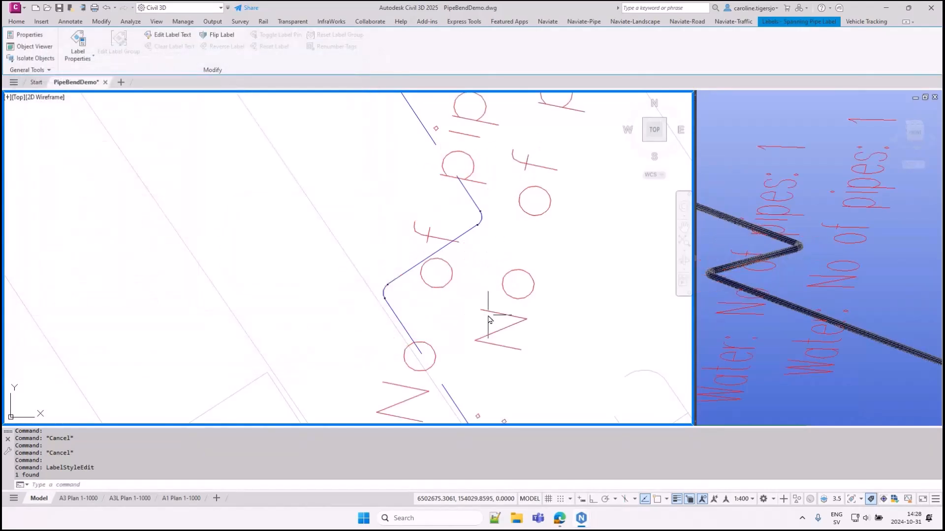
Move the two Water pipe-count labels away from the 90-degree bends, one to each side of the pipe run.
scroll(408, 240, "down", 5)
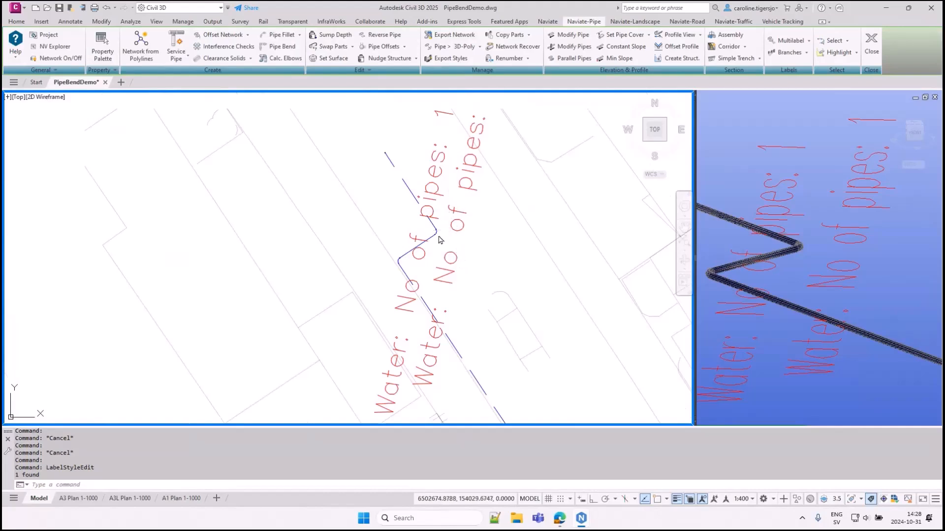
left_click(422, 211)
left_click(407, 263)
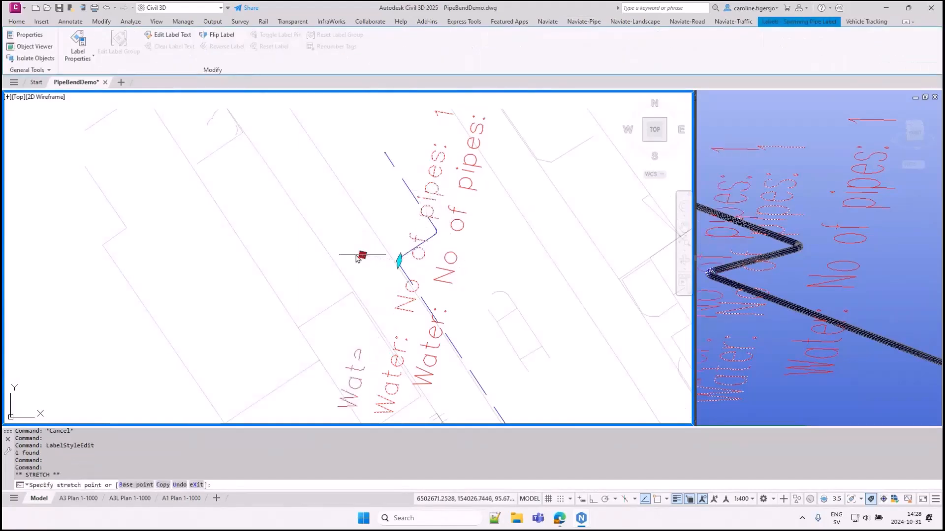
left_click(352, 254)
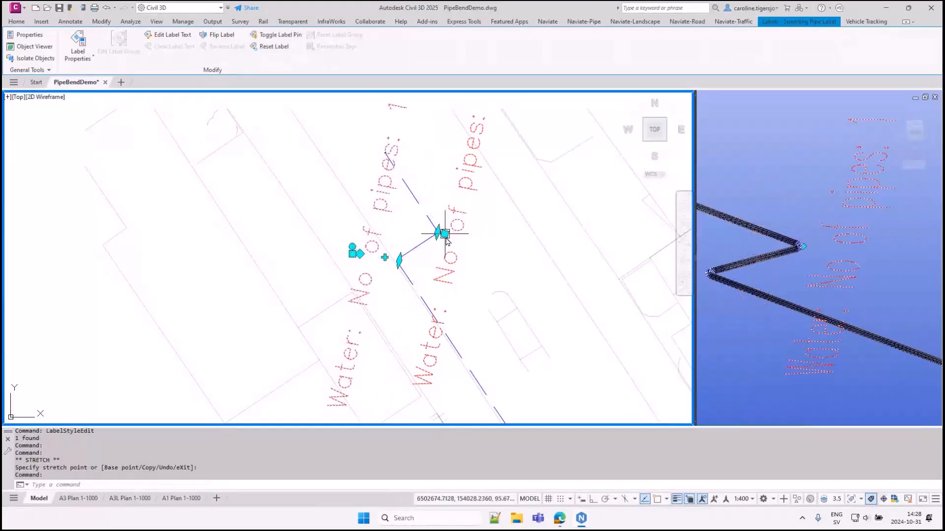
left_click(445, 234)
key("Escape")
key("Escape")
scroll(453, 238, "down", 3)
scroll(458, 246, "up", 2)
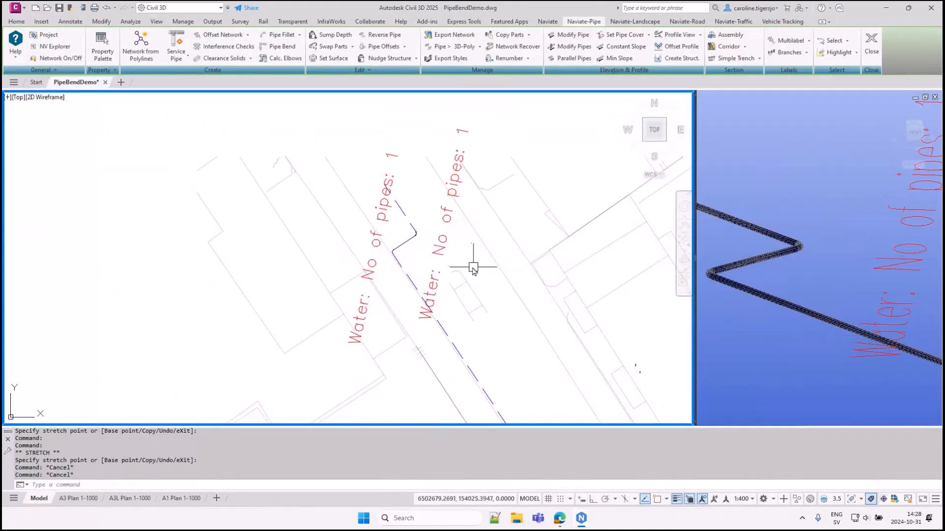
Examine the 90-degree bends and the curved pipe segment farther along the run.
scroll(408, 254, "up", 4)
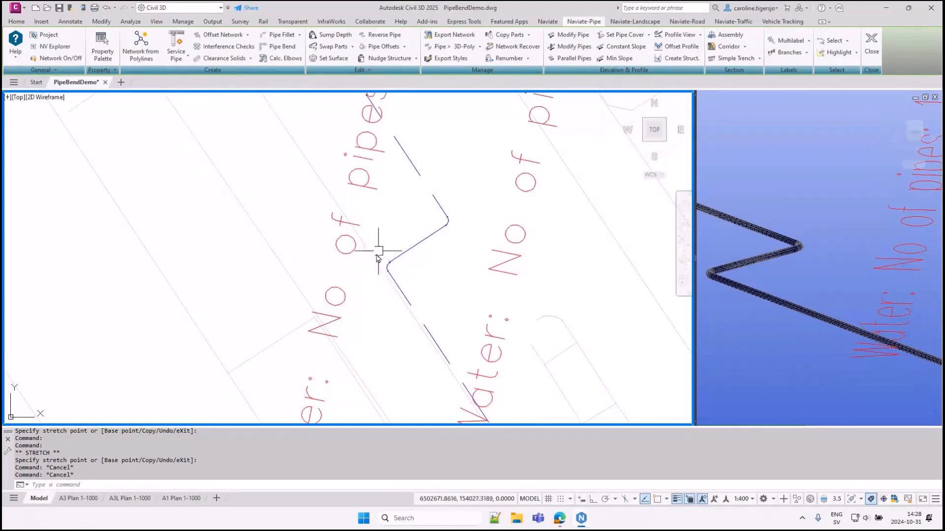
scroll(388, 217, "down", 5)
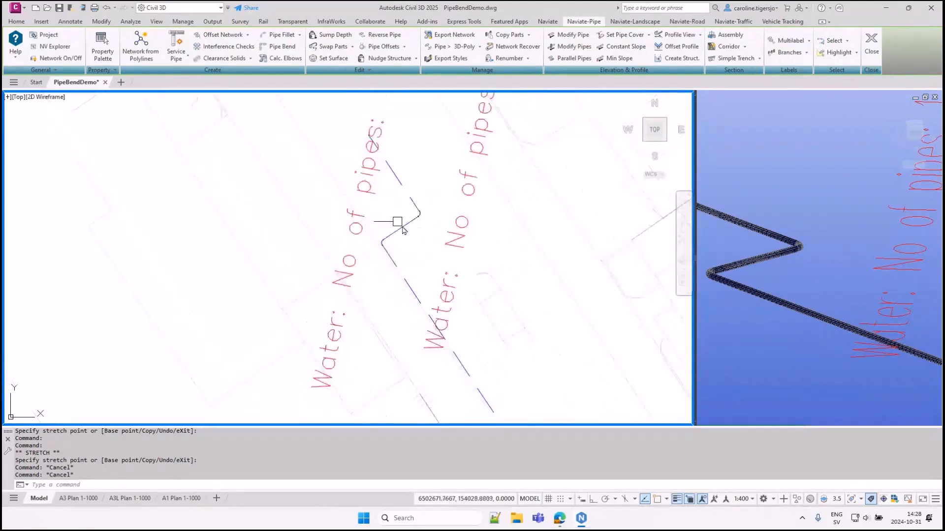
middle_click_drag(501, 296, 415, 194)
scroll(388, 255, "up", 5)
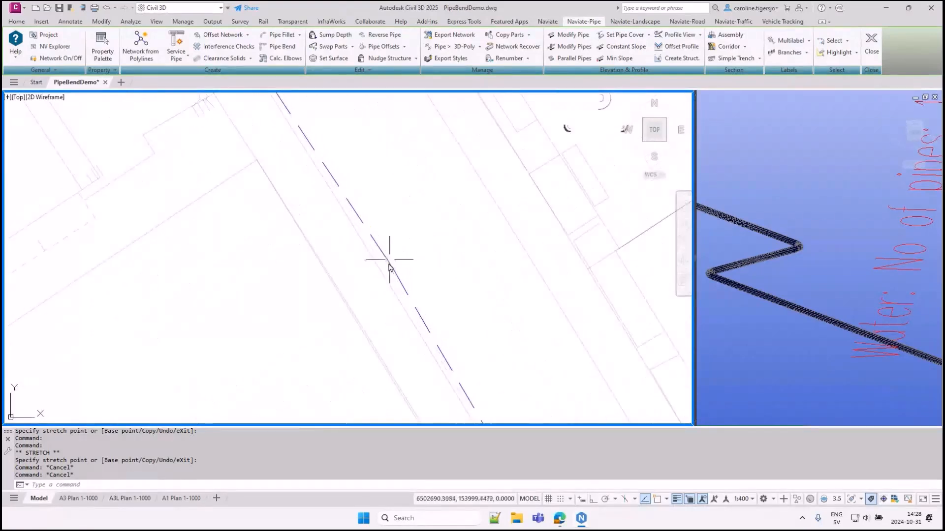
left_click(389, 261)
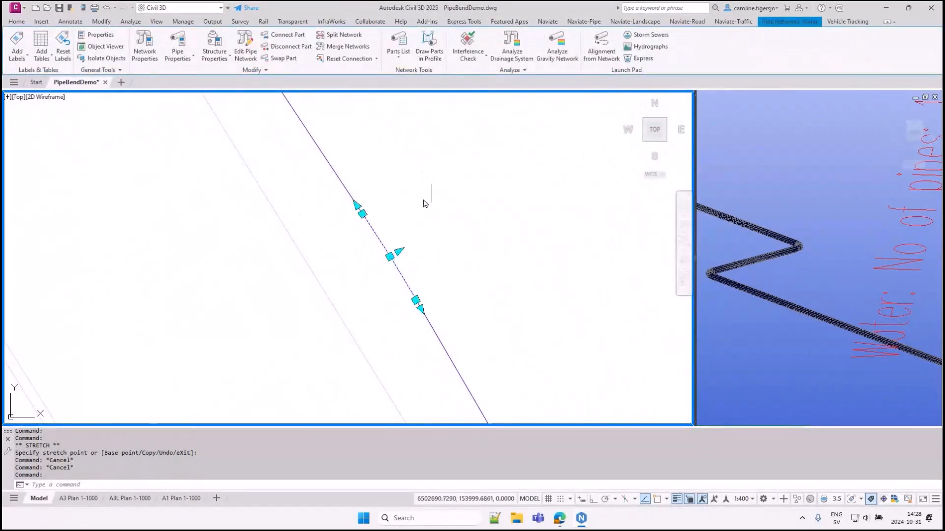
key("Escape")
scroll(428, 185, "down", 5)
Start a pipe bend at the free end of the wide double-line pipe using the Curved Pipe template.
scroll(487, 215, "up", 6)
scroll(427, 275, "up", 5)
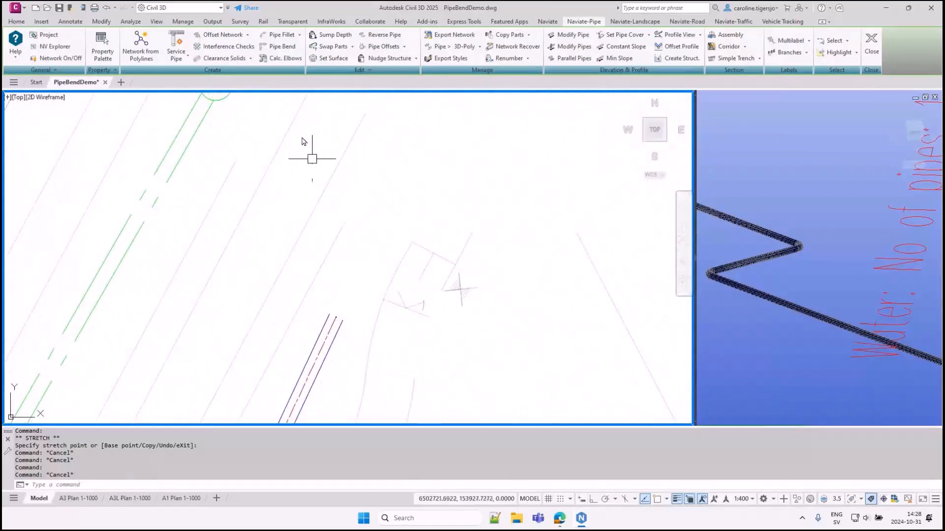
left_click(278, 46)
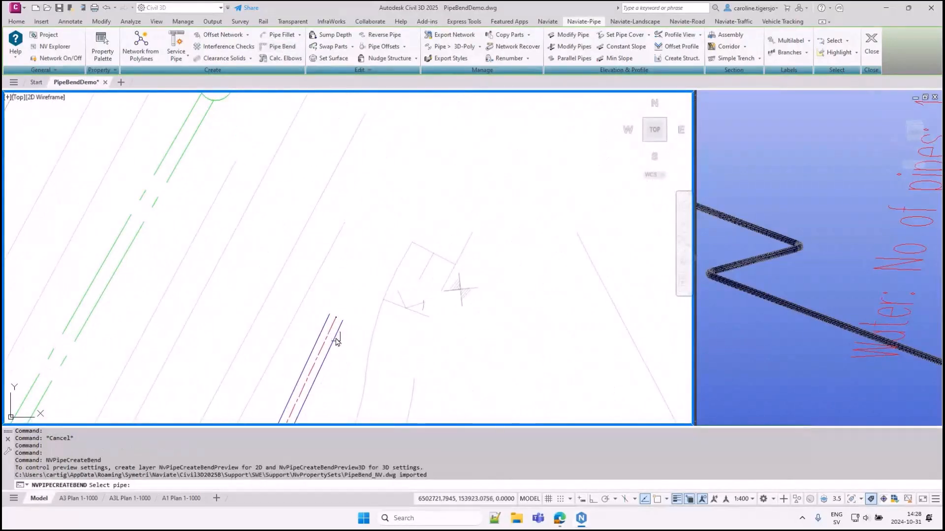
left_click(338, 342)
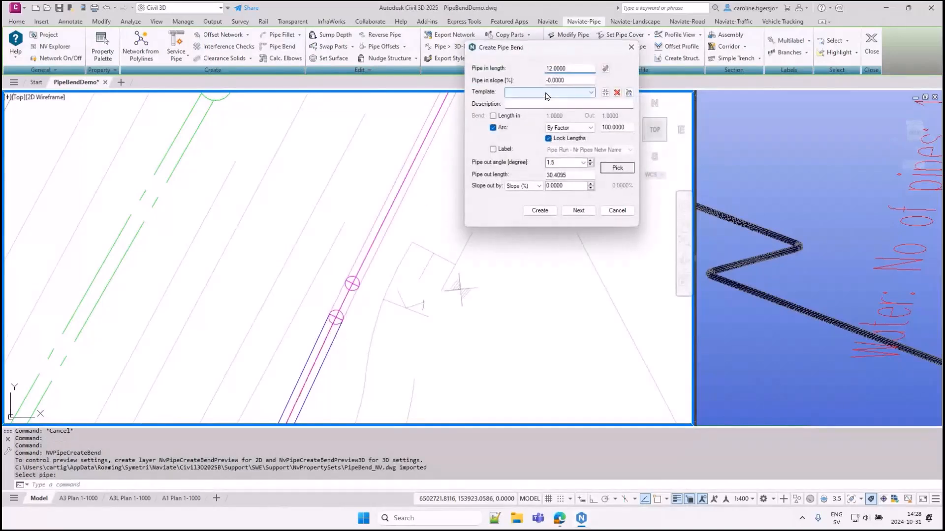
left_click(550, 93)
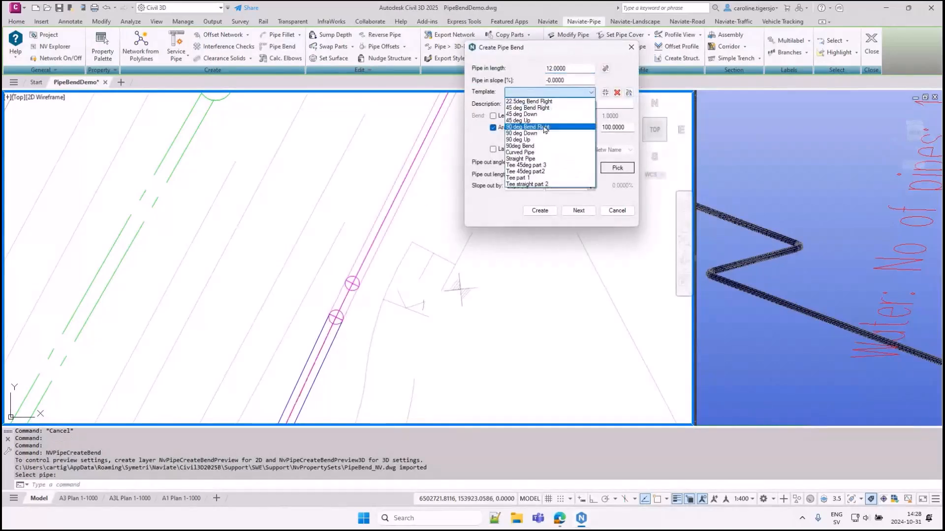
left_click(534, 152)
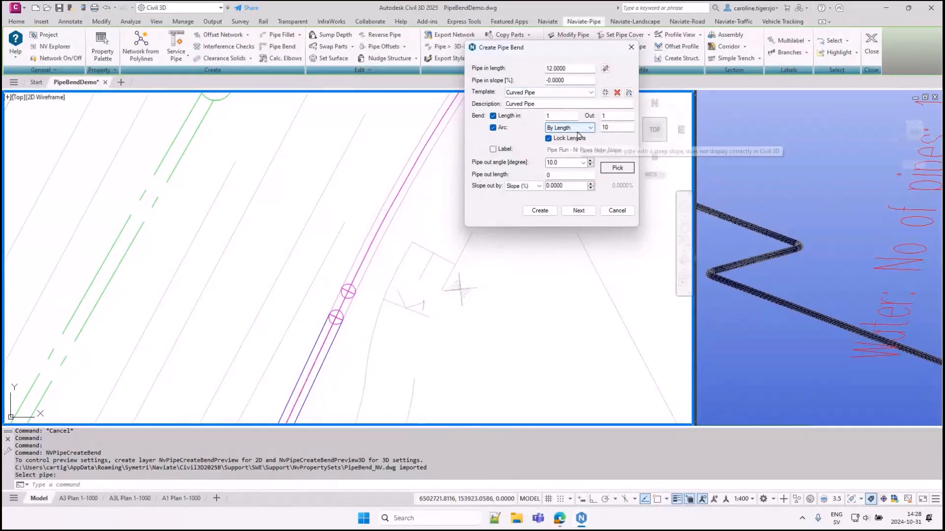
Set the curved bend's outgoing pipe length to 2 and its outgoing angle to 11 degrees.
scroll(371, 257, "down", 3)
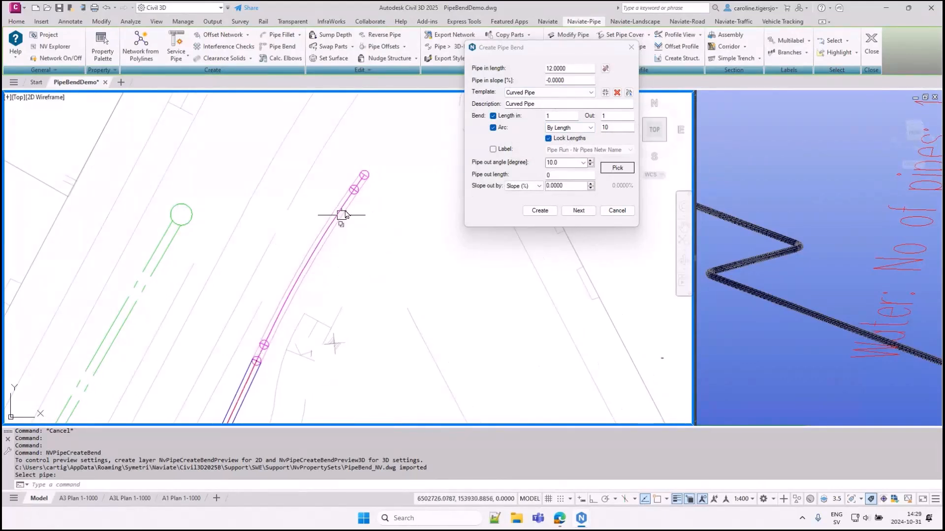
left_click(599, 128)
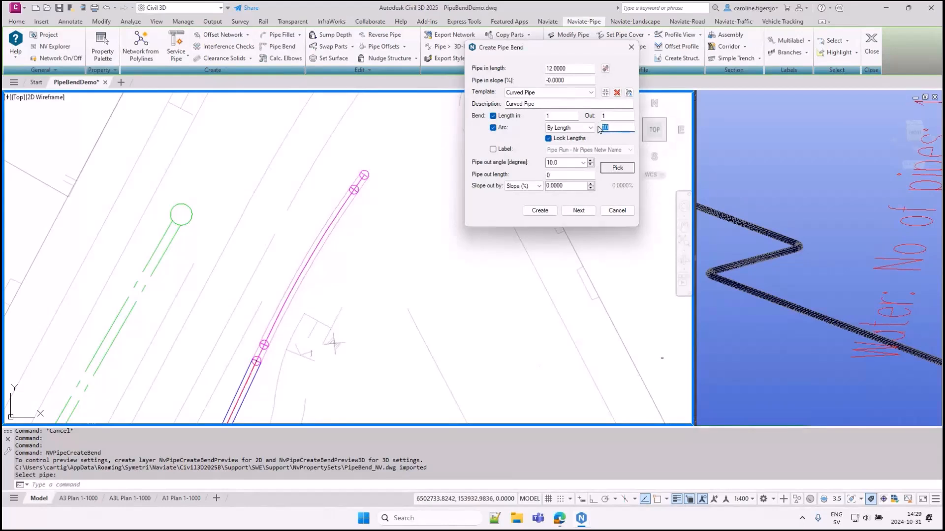
left_click(559, 117)
left_click(590, 161)
left_click(590, 160)
left_click(591, 160)
left_click(570, 175)
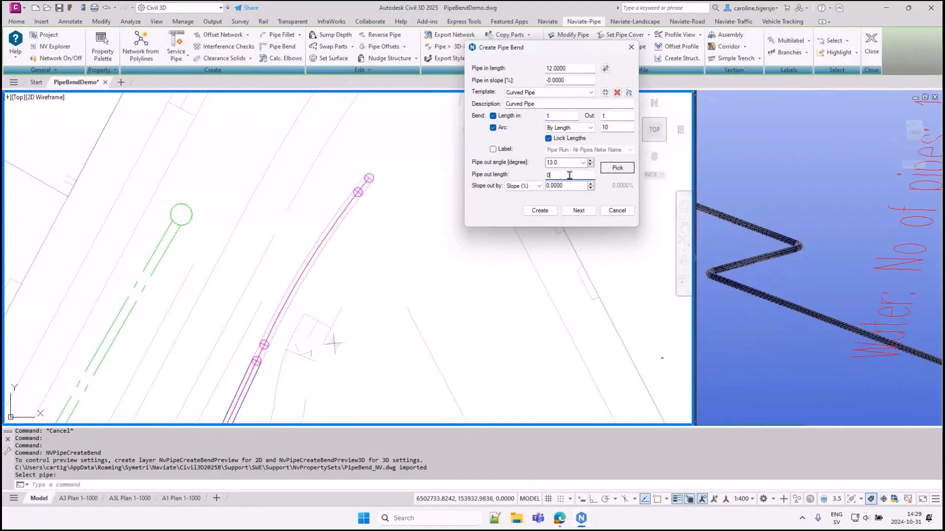
left_click(619, 131)
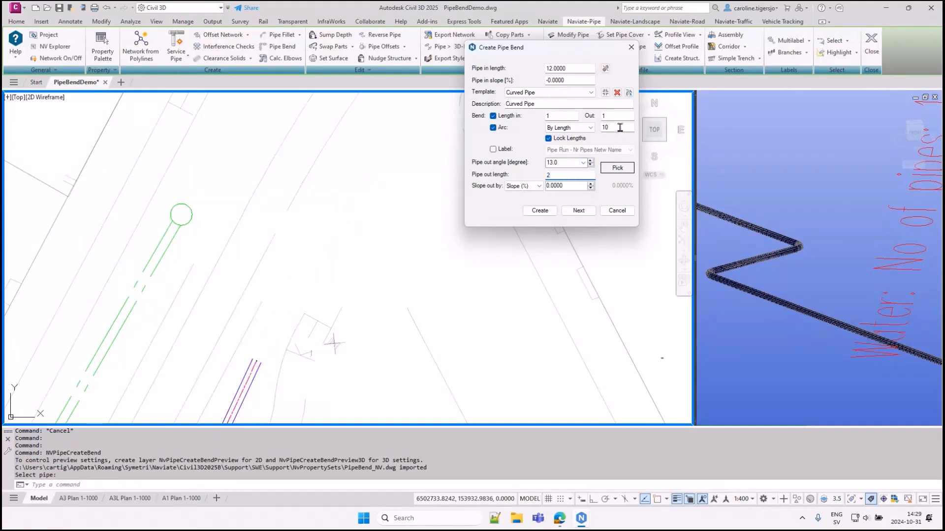
left_click(591, 165)
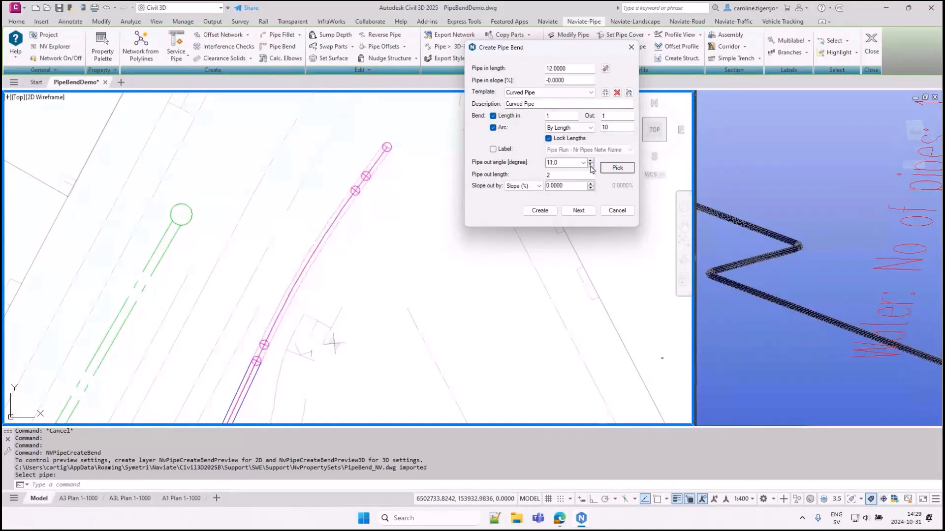
Set the curved bend's outgoing angle to 10 degrees, create the bend, and collapse the event viewer.
left_click(590, 166)
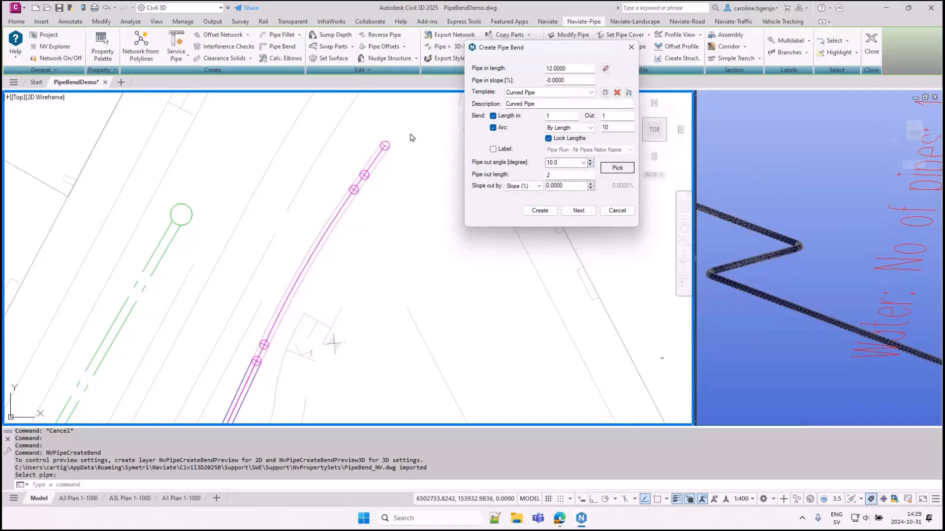
left_click(540, 210)
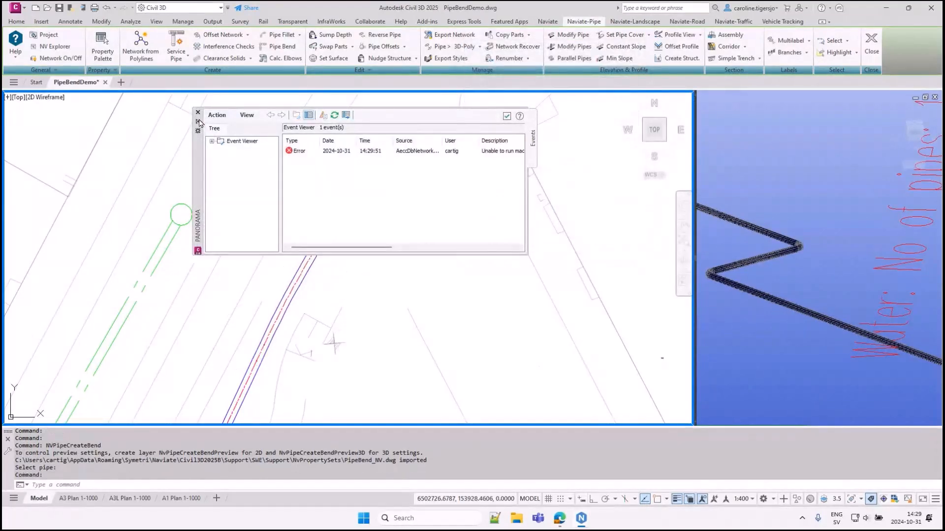
left_click(198, 122)
Examine the extended curved pipe run down to its opposite end in the plan view and in the 3D view.
middle_click_drag(417, 255, 465, 231)
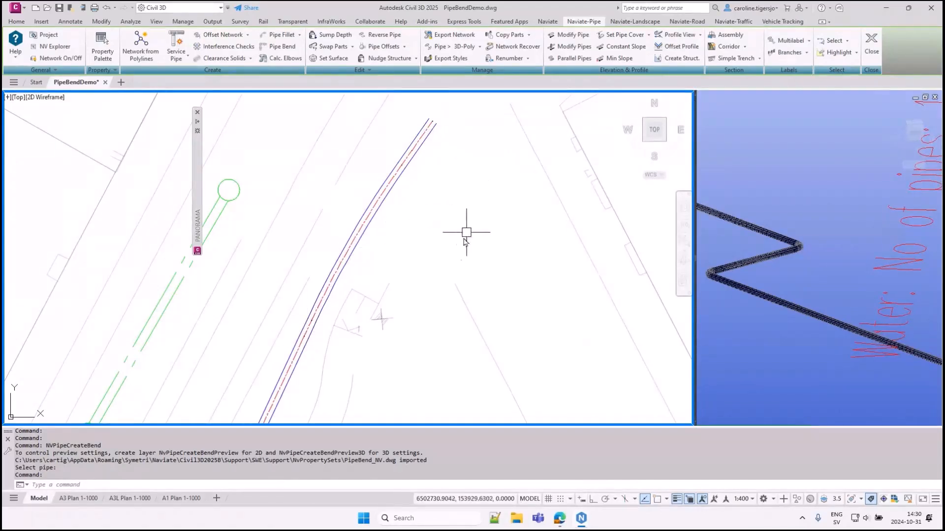
mouse_move(431, 245)
middle_mouse_down()
mouse_move(443, 197)
mouse_move(471, 156)
mouse_move(491, 264)
mouse_move(500, 226)
mouse_move(460, 315)
mouse_move(510, 171)
middle_mouse_up()
middle_click_drag(414, 315, 477, 194)
middle_click_drag(348, 378, 390, 272)
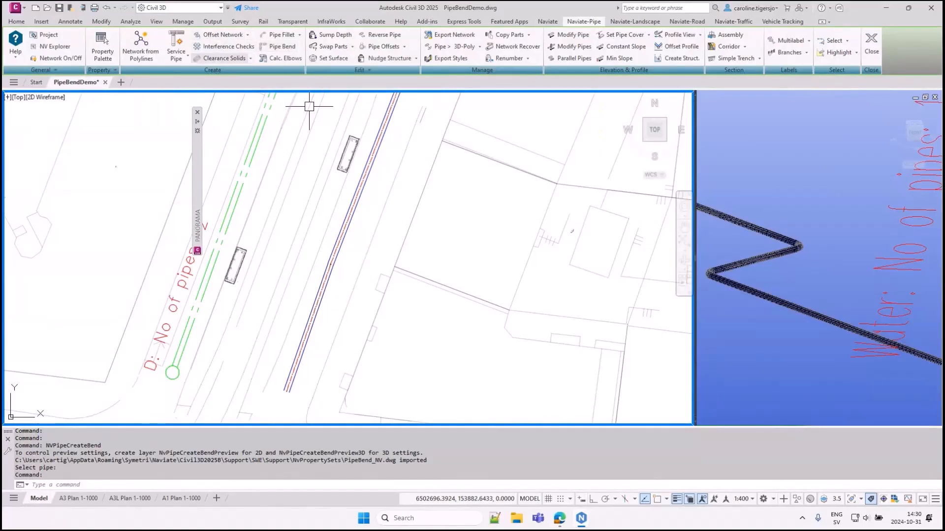
left_click(778, 190)
scroll(777, 184, "down", 6)
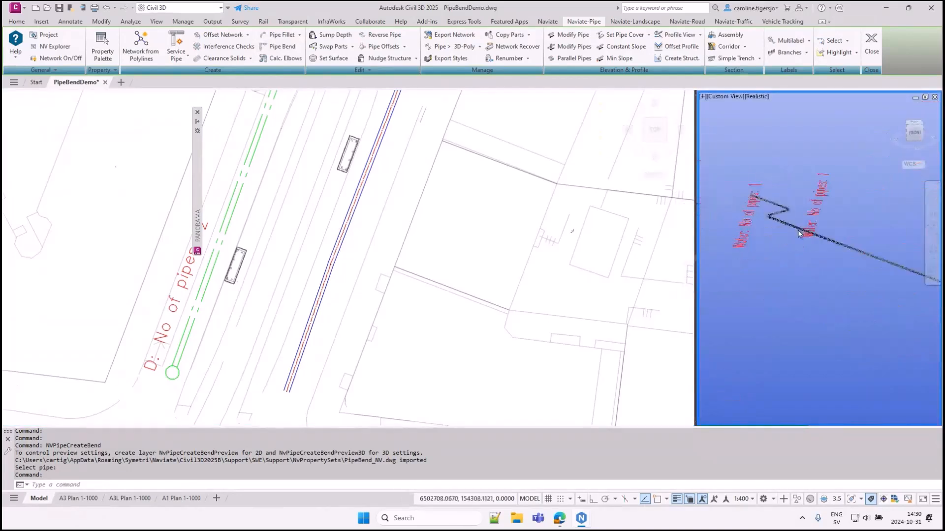
middle_click_drag(842, 309, 770, 243)
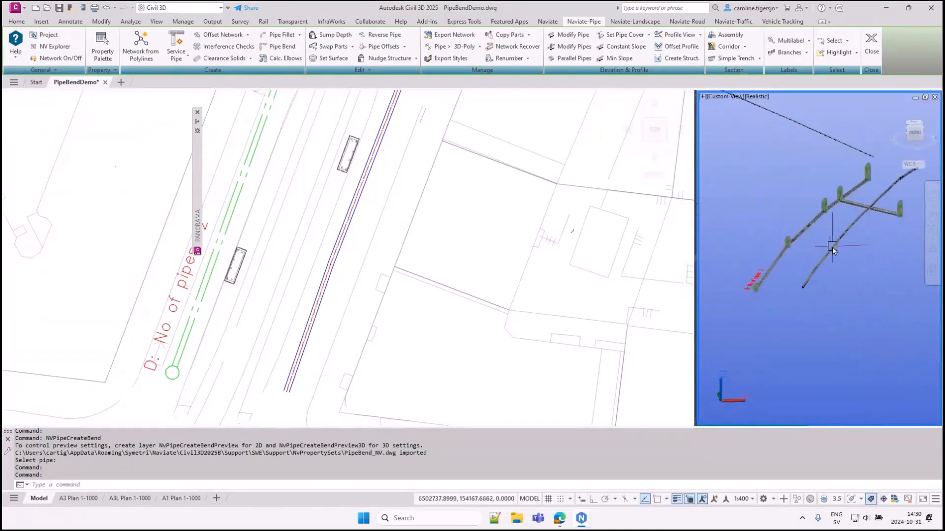
scroll(832, 249, "up", 8)
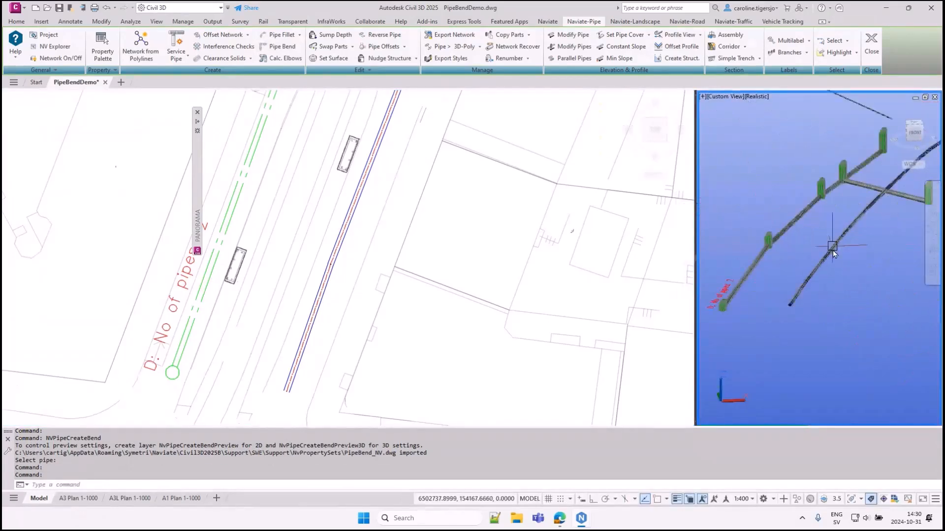
left_click(455, 311)
middle_click_drag(395, 209, 379, 255)
scroll(380, 255, "down", 2)
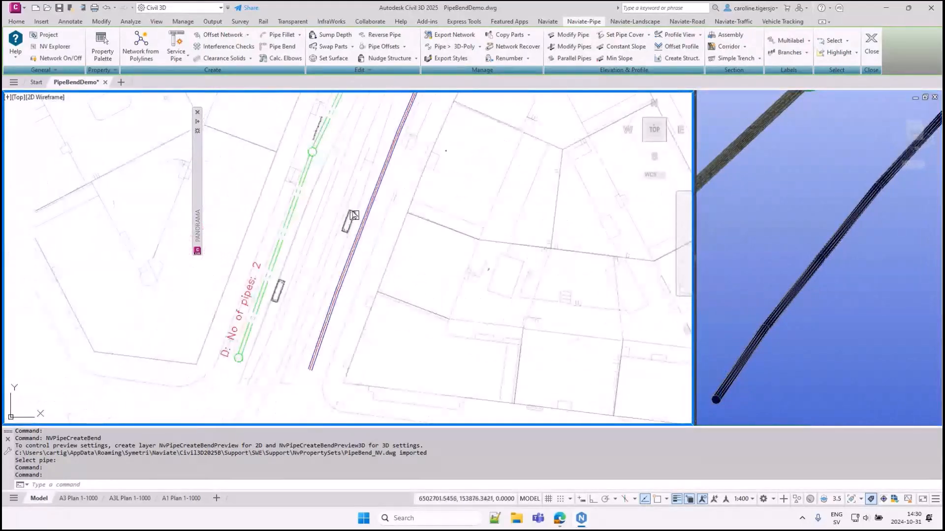
Start the Pipe Bend command for another bend.
left_click(287, 47)
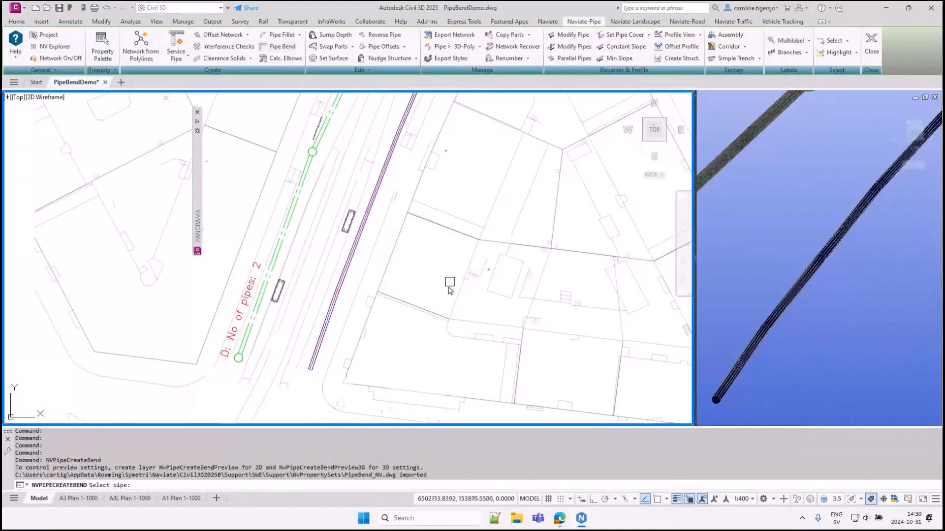
Select the main pipe east of the green pipeline for a pipe bend and apply the "Tee part 1" template.
scroll(366, 238, "up", 2)
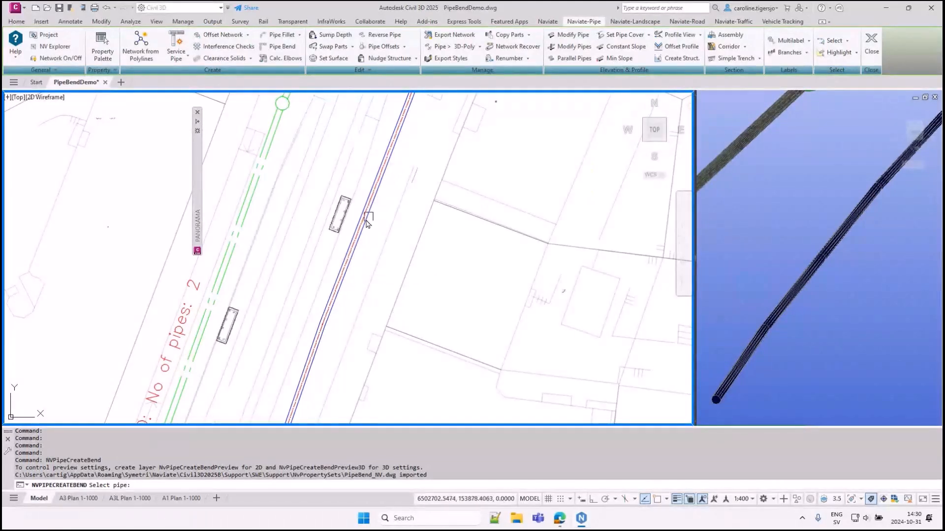
left_click(351, 252)
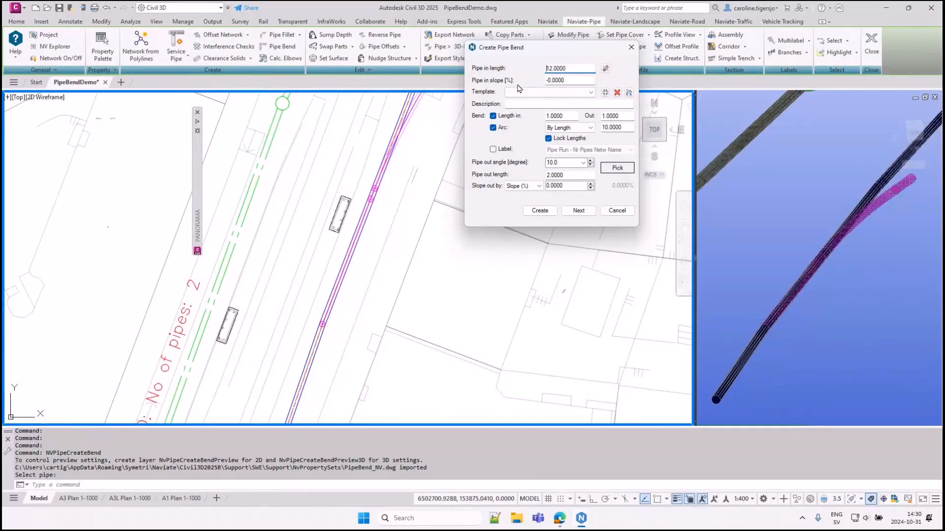
left_click(548, 93)
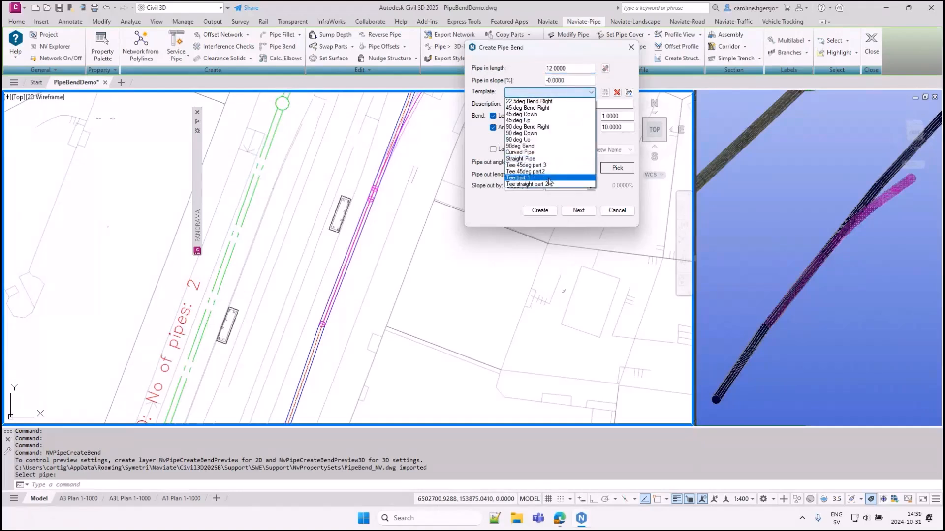
left_click(548, 178)
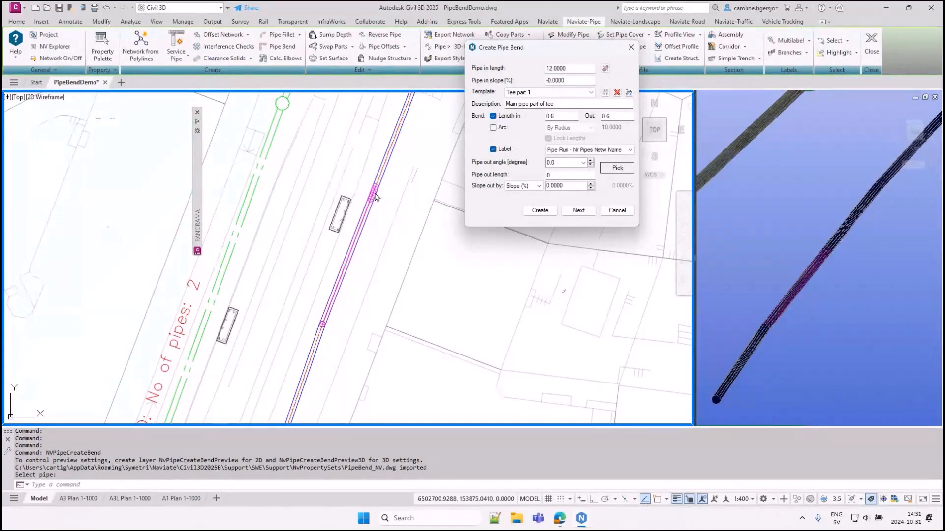
Set the pipe in length to 4 and create the main part of the tee.
double_click(572, 69)
type("4")
key("Tab")
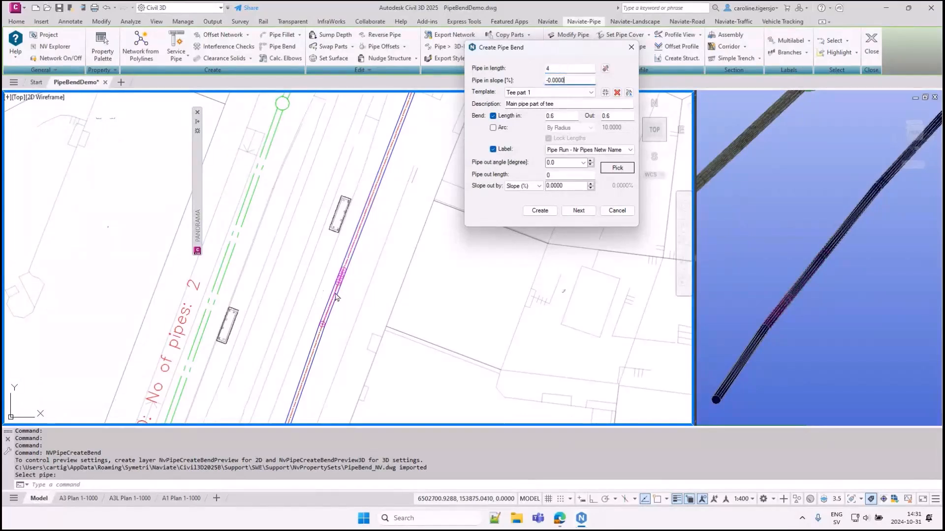
left_click(344, 285)
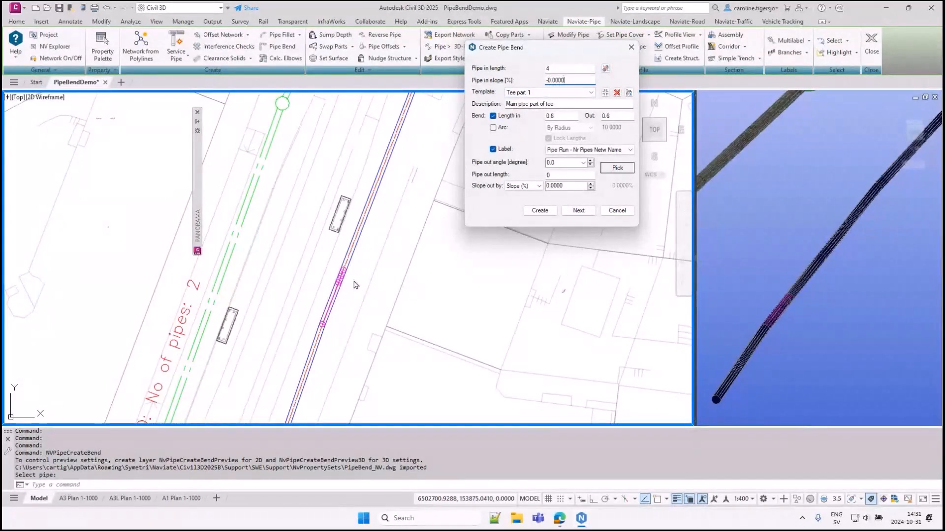
left_click_drag(553, 69, 540, 74)
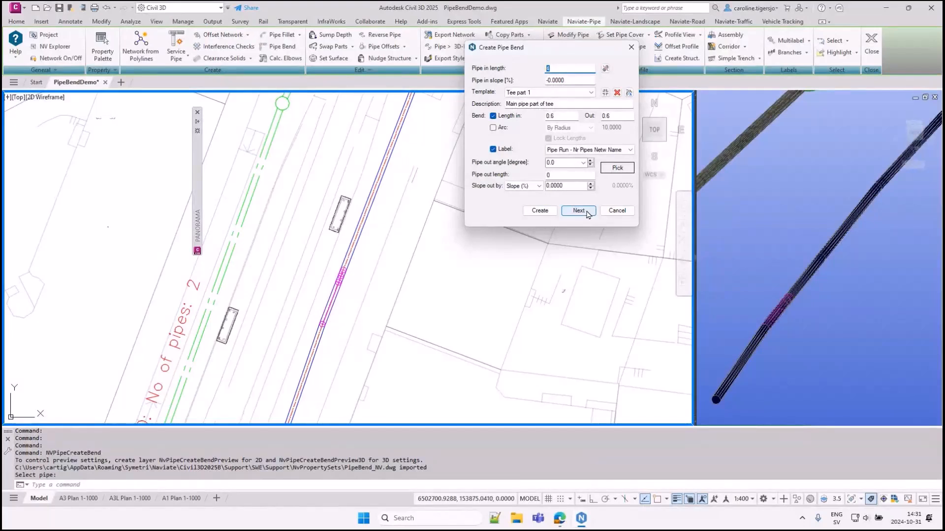
left_click(570, 210)
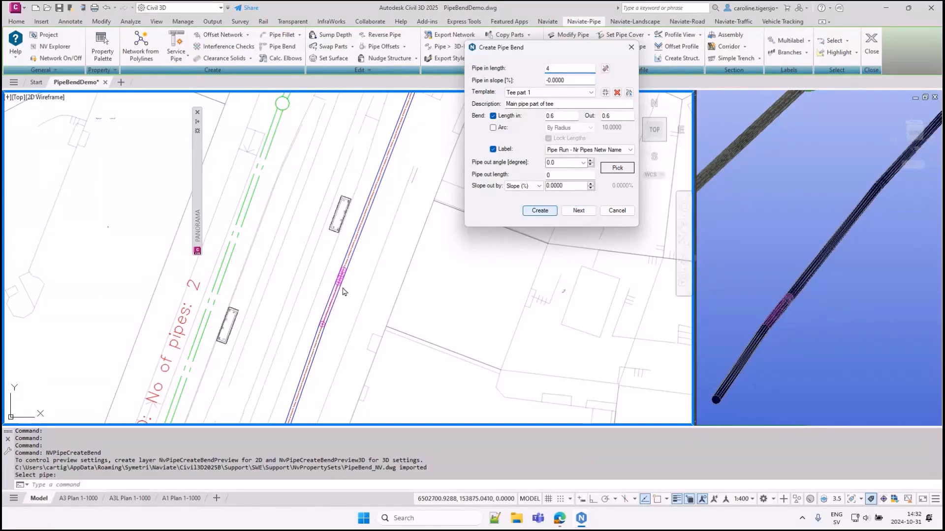
Create a pipe bend with the "Tee 45deg part2" template on the tee's lower short pipe, treating it as the same bend.
scroll(342, 291, "up", 5)
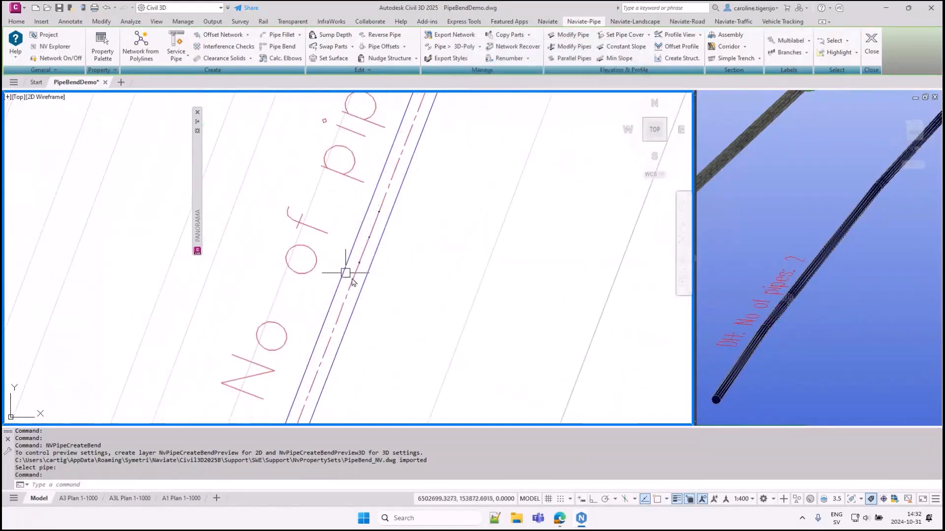
left_click(786, 249)
scroll(787, 296, "up", 5)
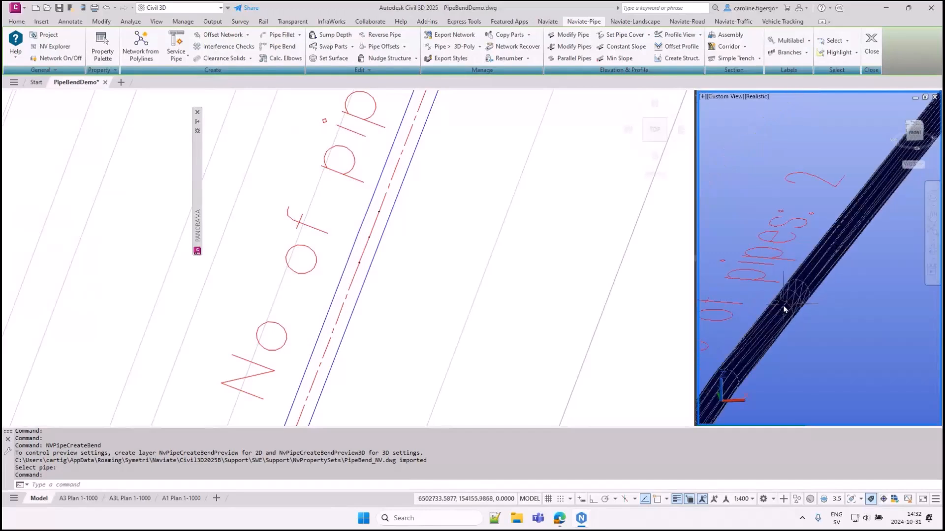
left_click(428, 249)
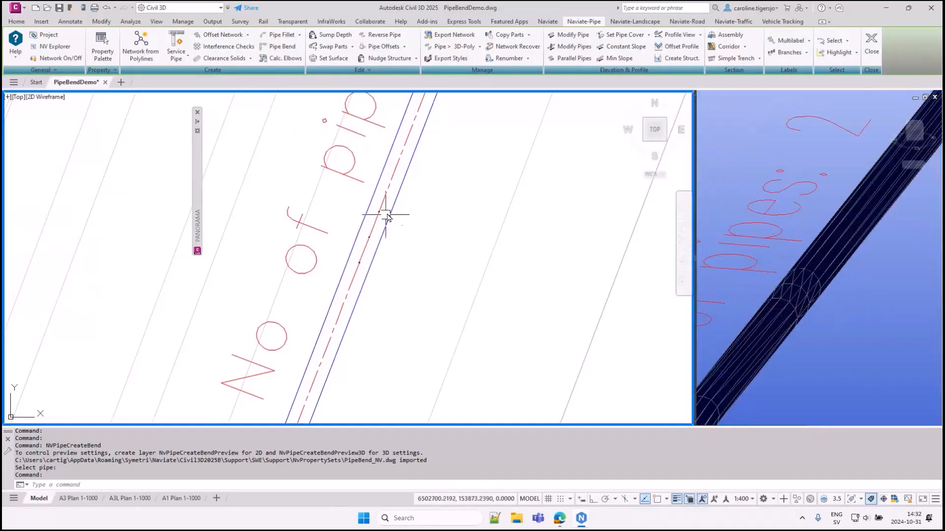
left_click(285, 48)
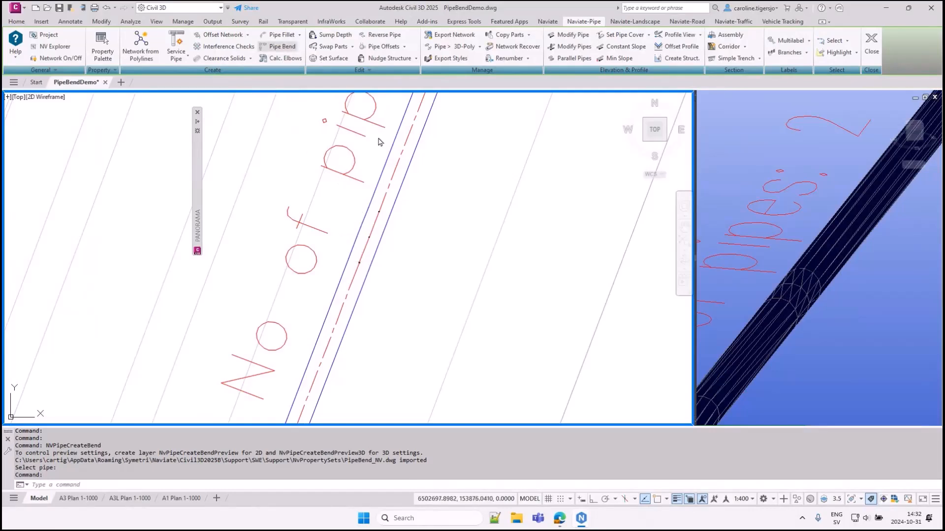
left_click(375, 255)
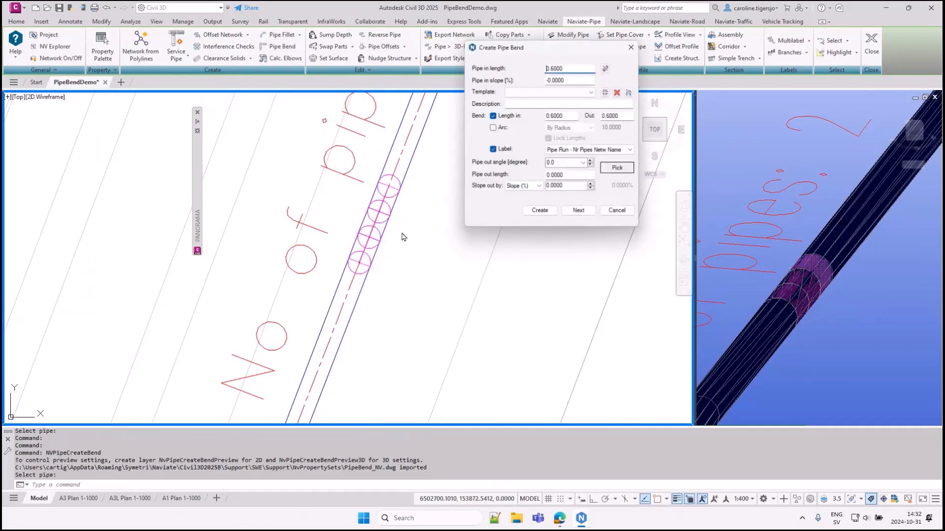
left_click(526, 93)
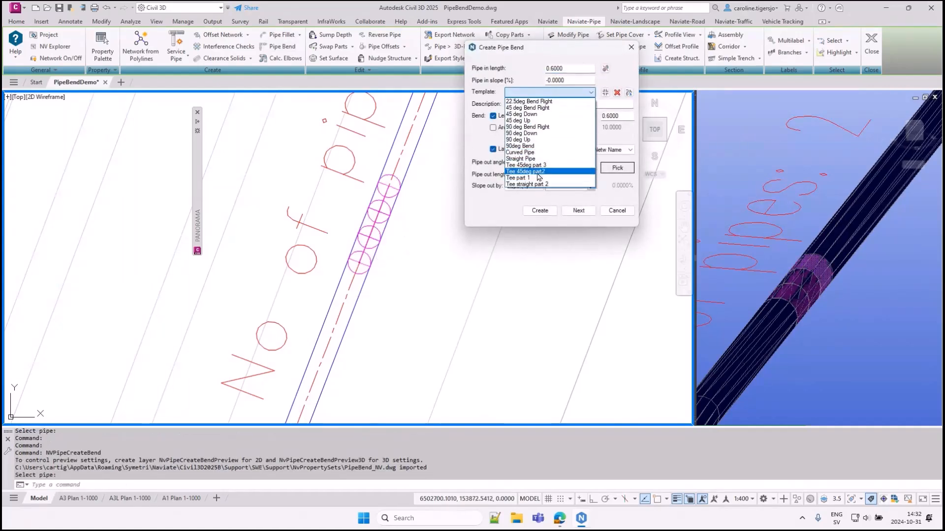
left_click(536, 171)
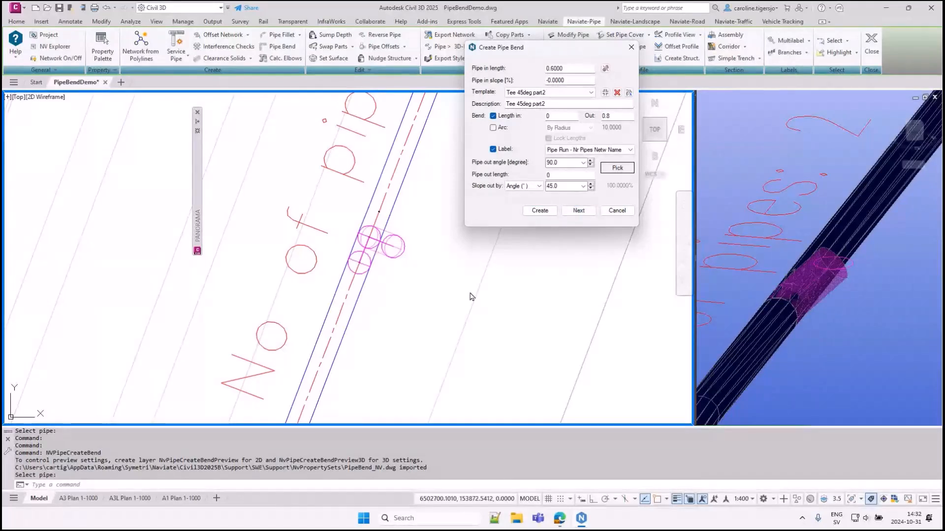
left_click(578, 211)
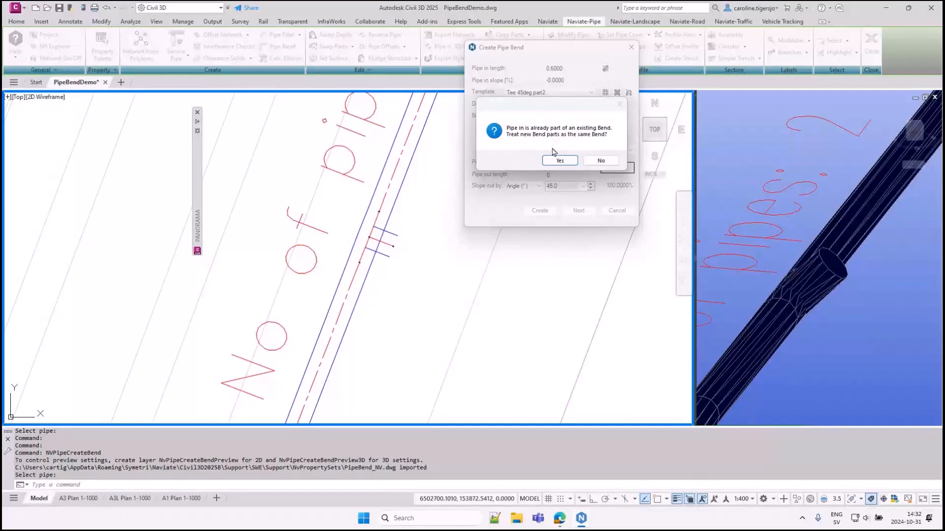
left_click(561, 161)
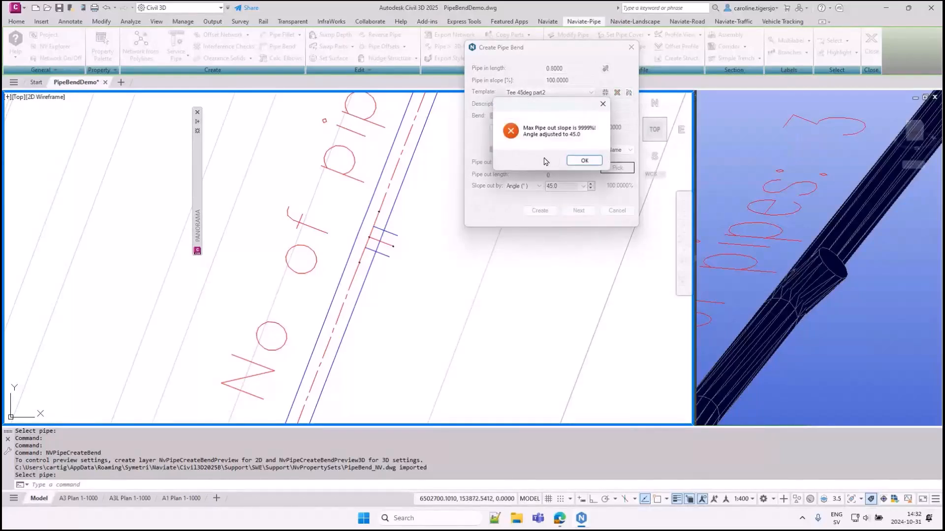
left_click(583, 161)
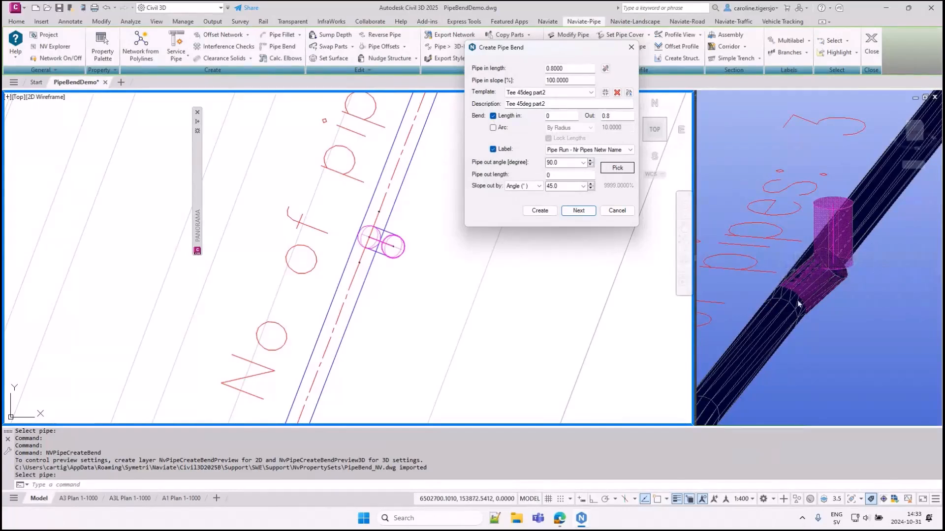
Add the next branch part with the "Tee 45deg part 3" template, treating it as the same bend.
left_click(541, 92)
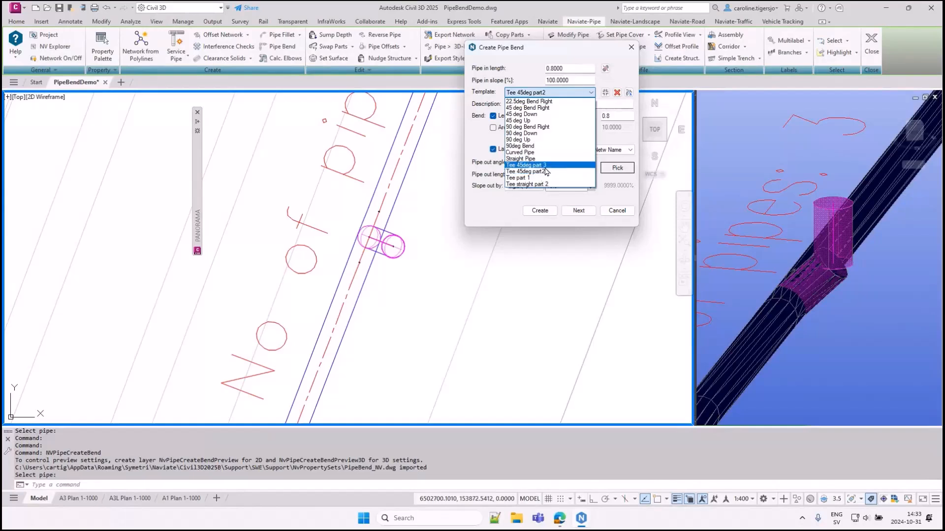
left_click(544, 166)
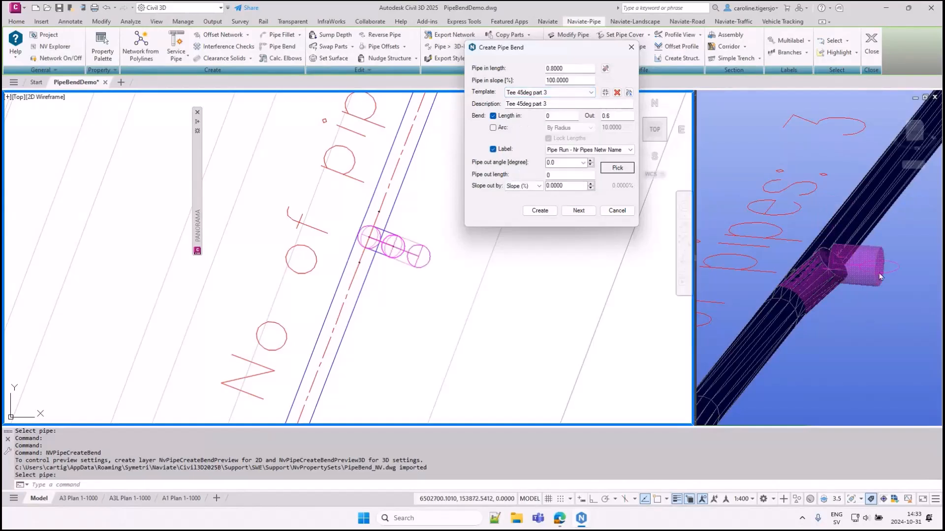
left_click(579, 211)
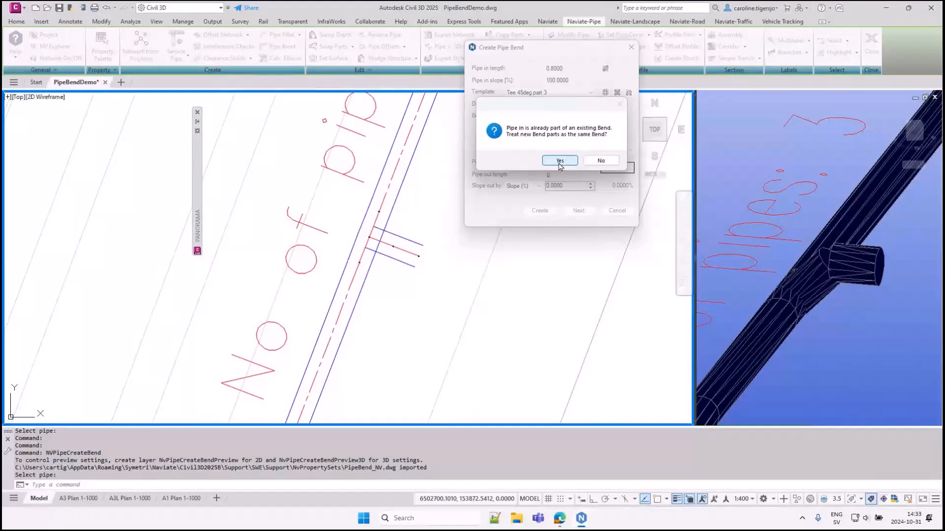
left_click(560, 161)
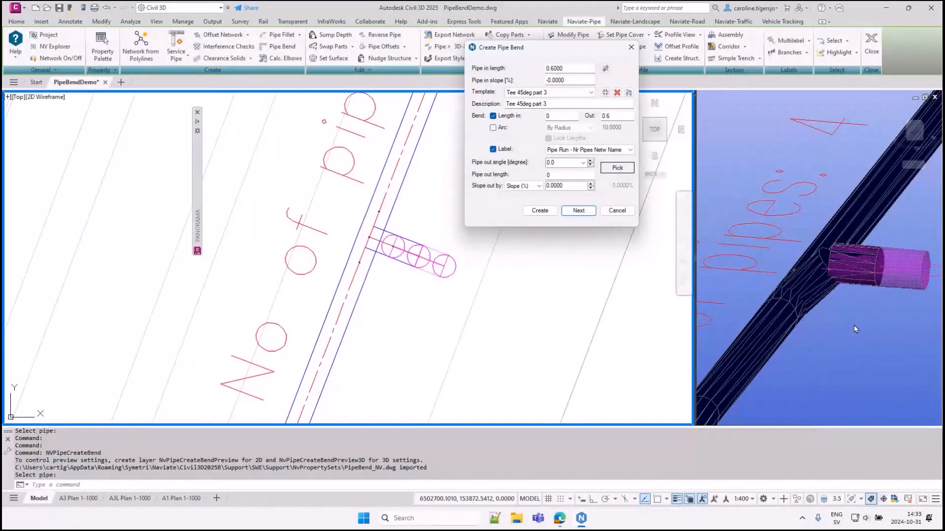
Extend the branch to the property line with the "Straight Pipe" template, about 4.22 long, and keep it separate from the existing bend.
left_click(537, 92)
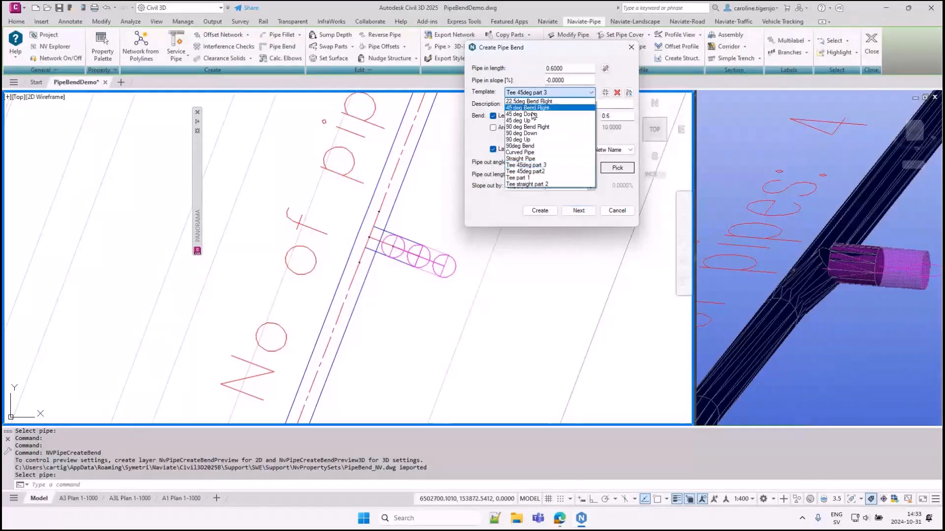
left_click(530, 156)
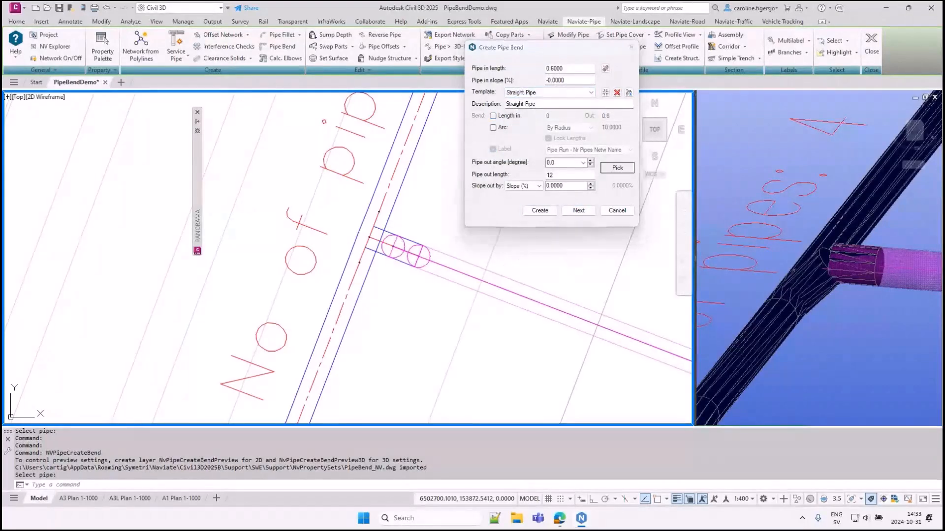
mouse_move(512, 270)
middle_mouse_down()
mouse_move(266, 177)
mouse_move(390, 249)
middle_mouse_up()
scroll(293, 185, "down", 1)
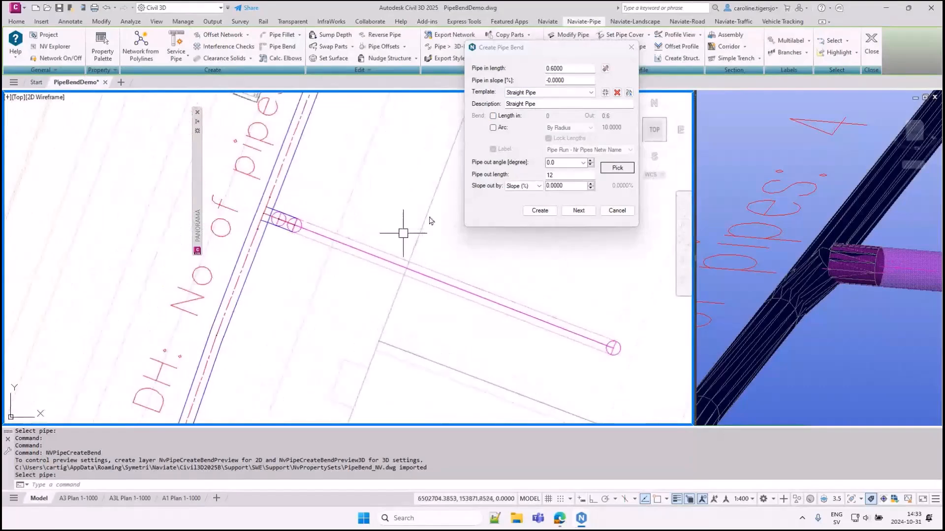
left_click(617, 167)
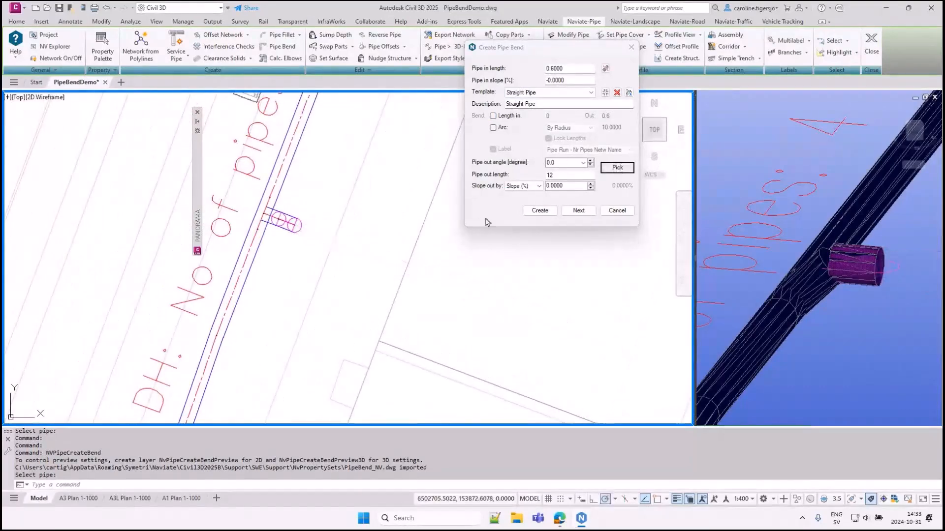
left_click(407, 266)
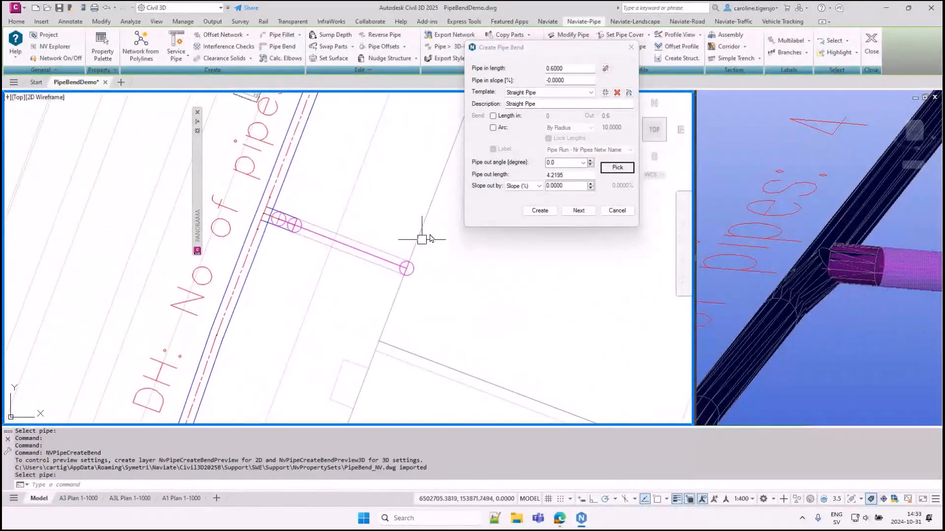
left_click(539, 210)
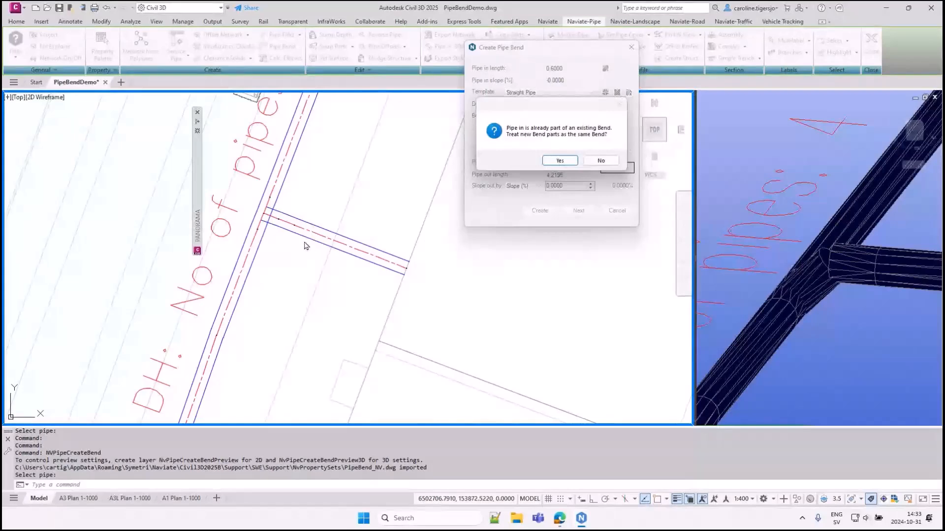
left_click(603, 163)
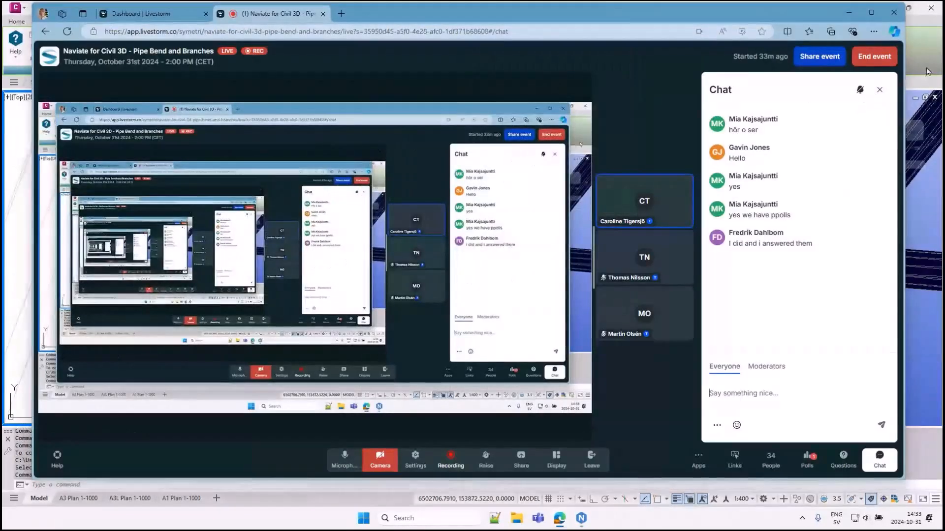
Return to the drawing and select the tee's pipe label to examine which pipes belong to the bend, leaving it deselected.
left_click(928, 72)
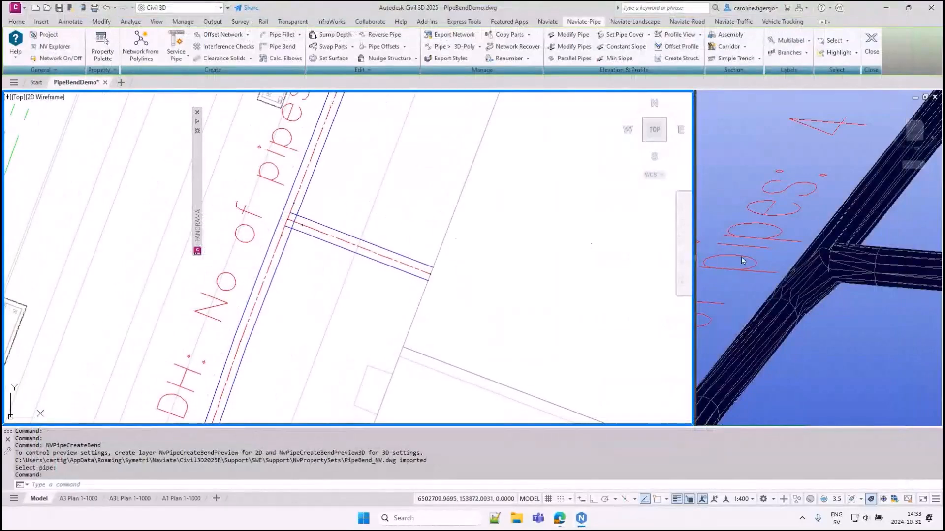
left_click(772, 249)
middle_click_drag(782, 268, 762, 230)
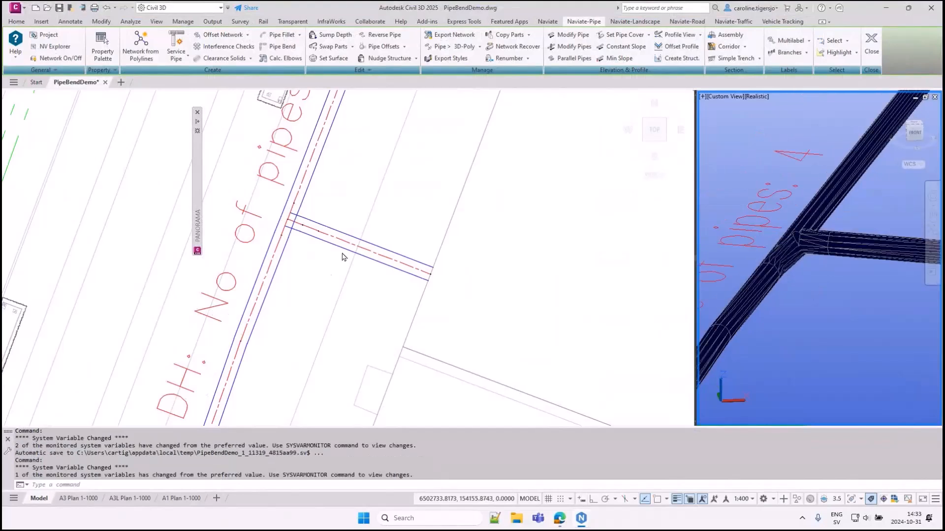
left_click(368, 213)
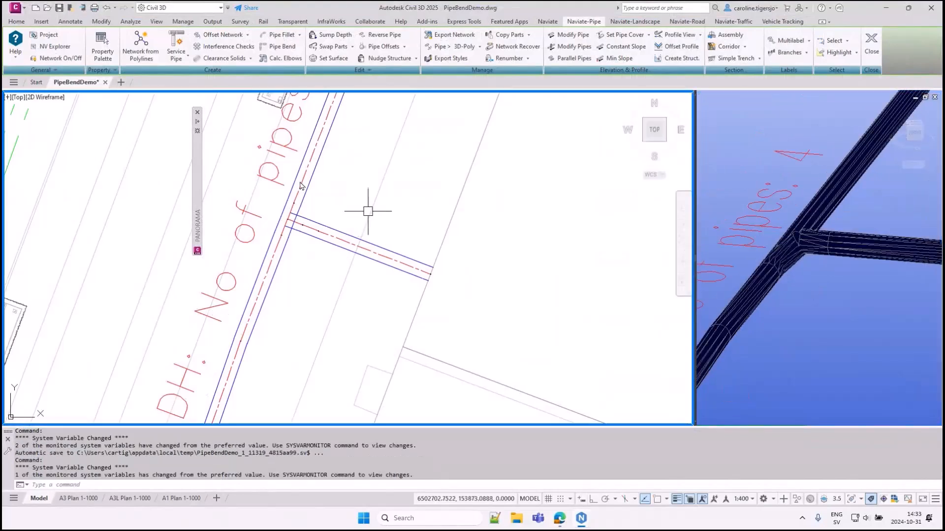
left_click(274, 180)
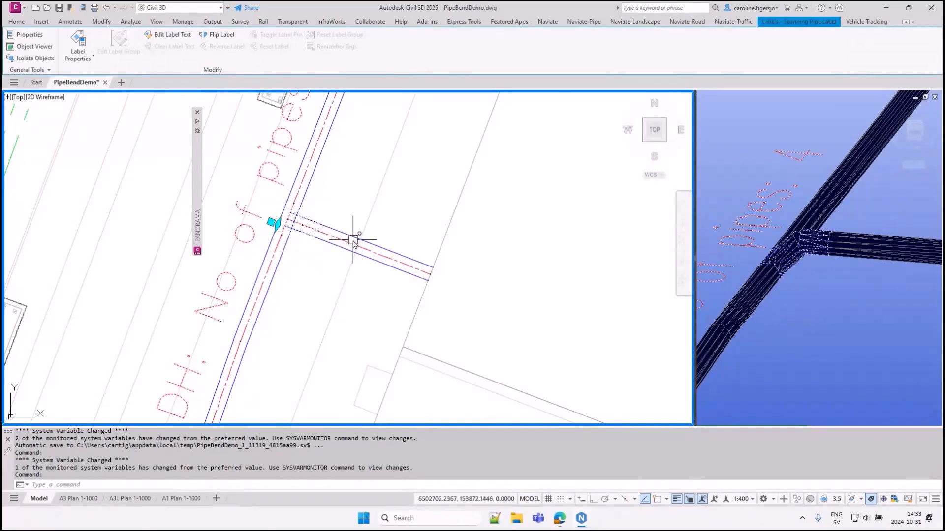
mouse_move(352, 240)
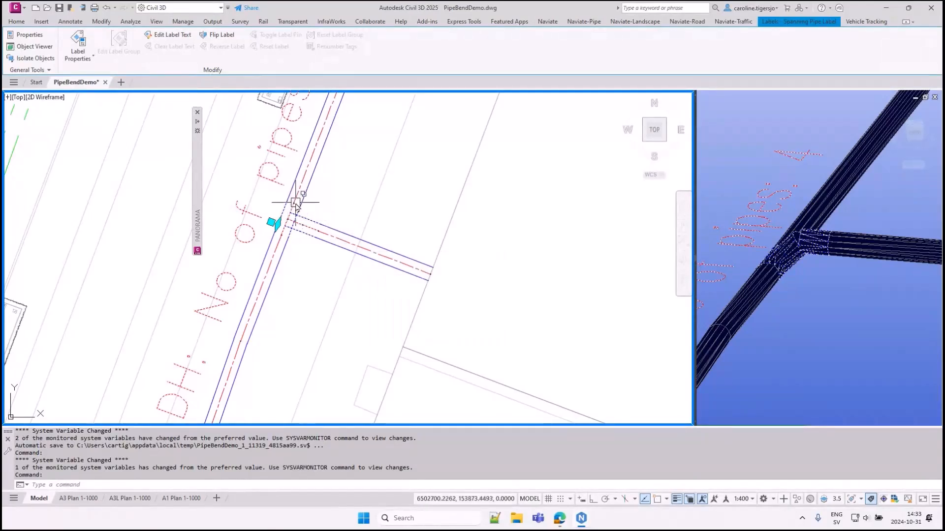
key("Escape")
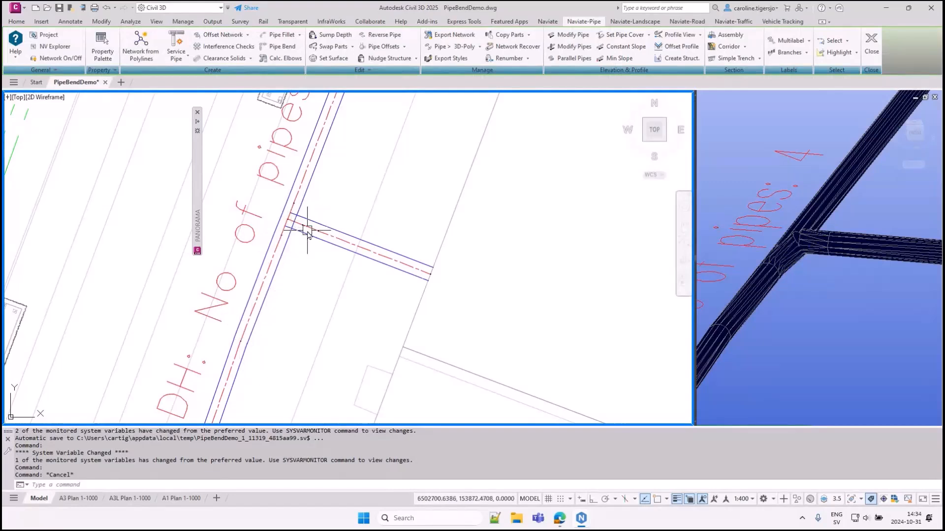
Save the drawing.
key("ctrl+s")
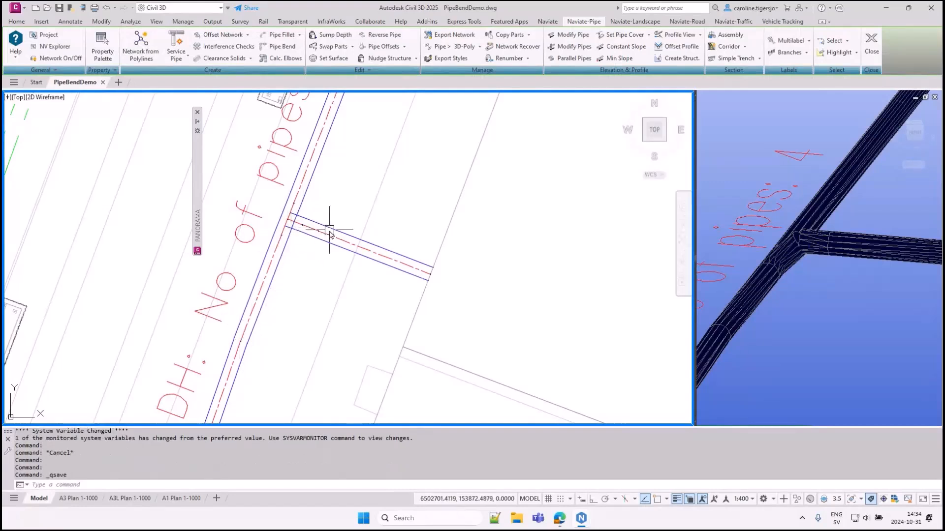
Examine individual pipes along the main DH run north of the tee, leaving them deselected.
scroll(321, 263, "down", 2)
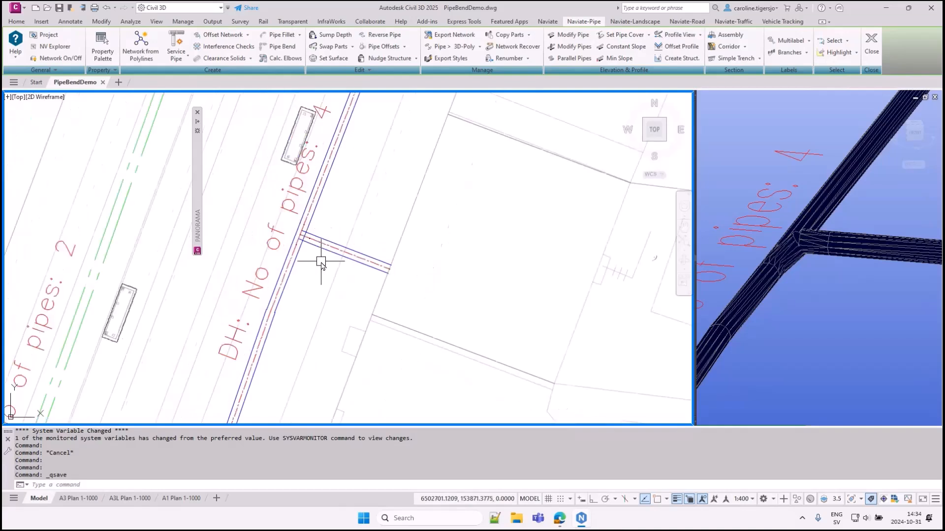
scroll(310, 274, "down", 2)
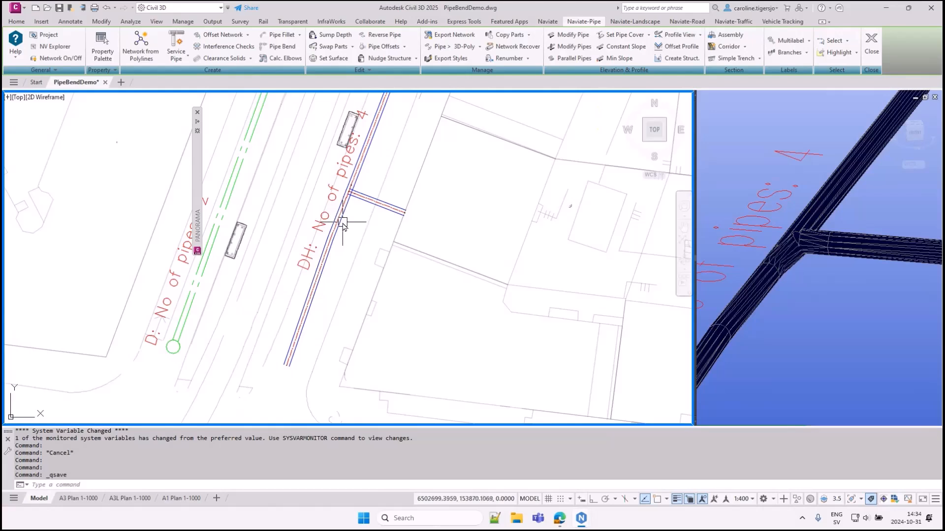
middle_click_drag(344, 219, 341, 229)
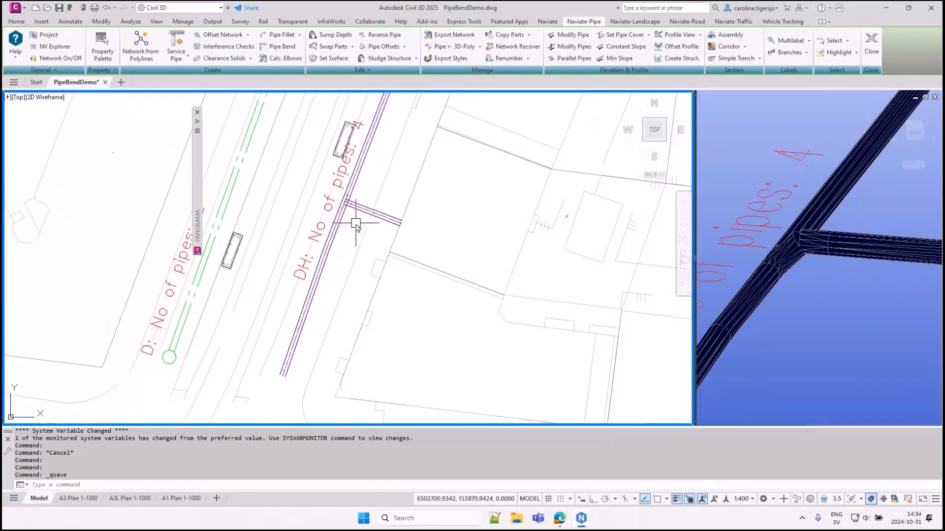
middle_click_drag(356, 222, 342, 278)
middle_click_drag(373, 187, 359, 230)
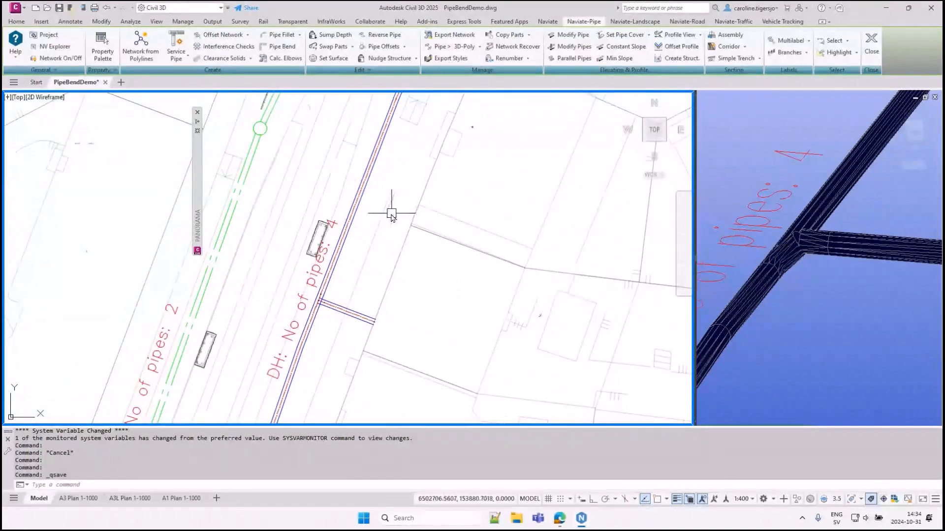
left_click(346, 248)
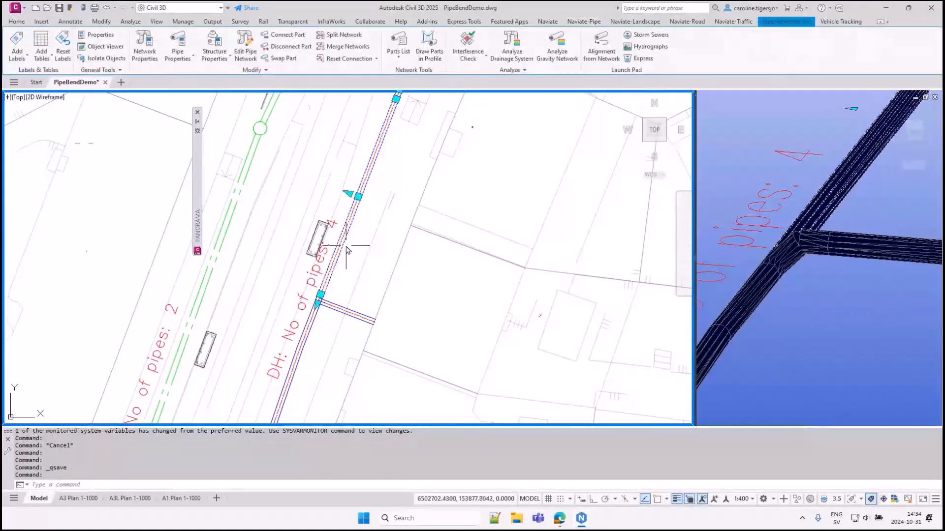
middle_click_drag(376, 209, 366, 265)
middle_click_drag(381, 187, 361, 260)
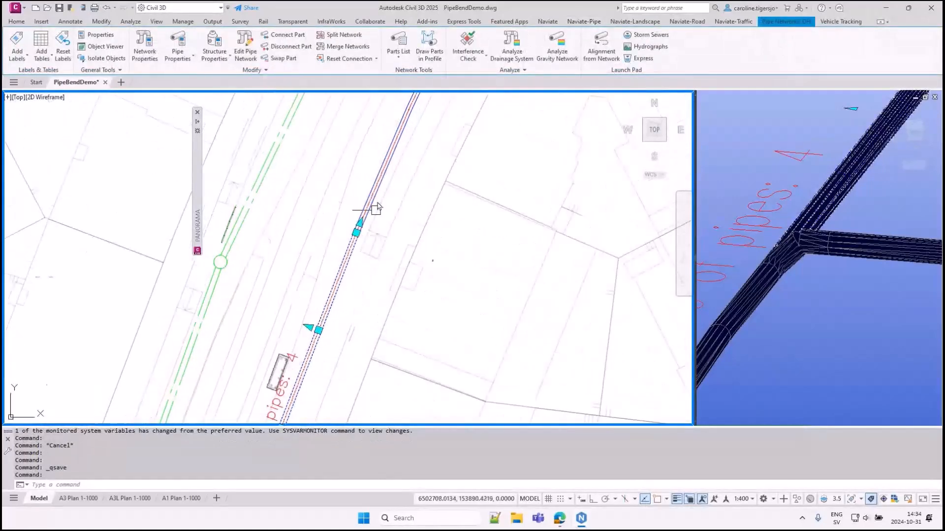
key("Escape")
left_click(383, 172)
middle_click_drag(396, 174, 377, 228)
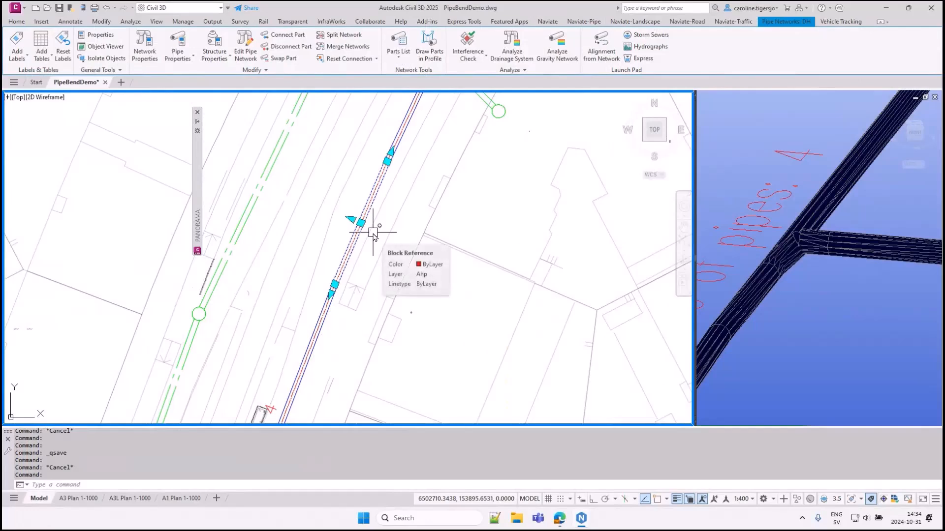
key("Escape")
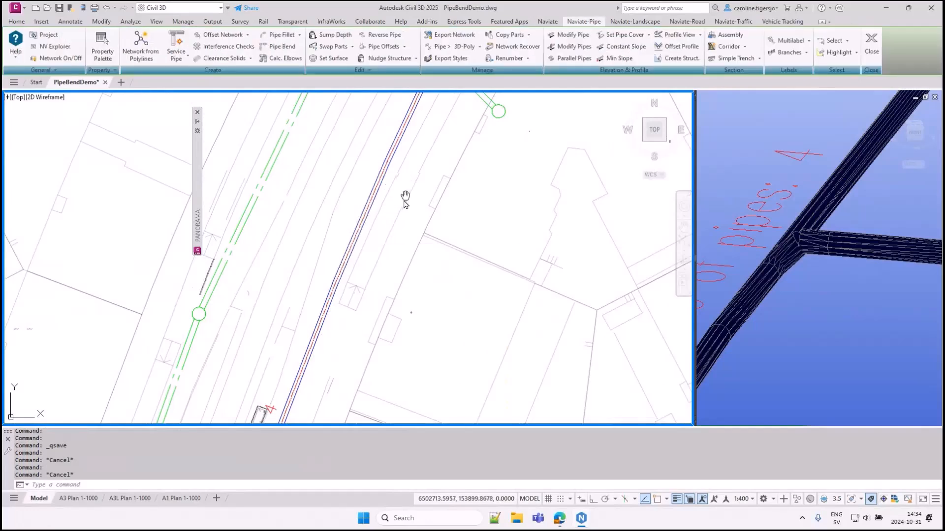
middle_click_drag(407, 185, 370, 305)
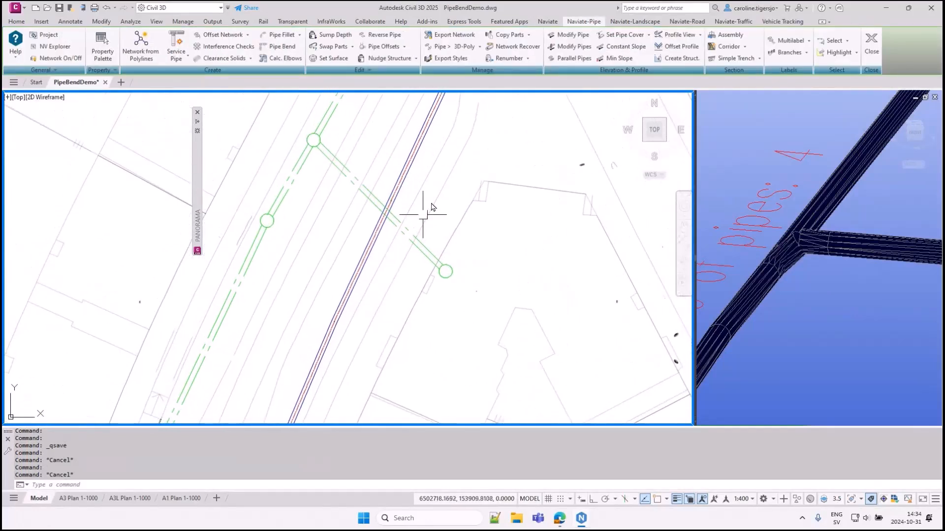
scroll(441, 193, "down", 2)
middle_click_drag(424, 231, 379, 318)
middle_click_drag(349, 362, 419, 203)
middle_click_drag(368, 311, 386, 228)
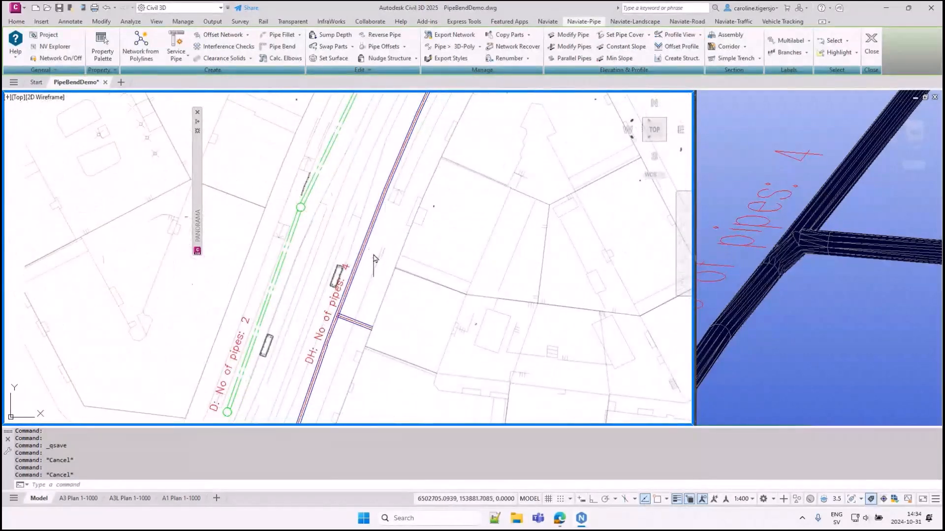
scroll(370, 276, "down", 2)
scroll(394, 196, "up", 2)
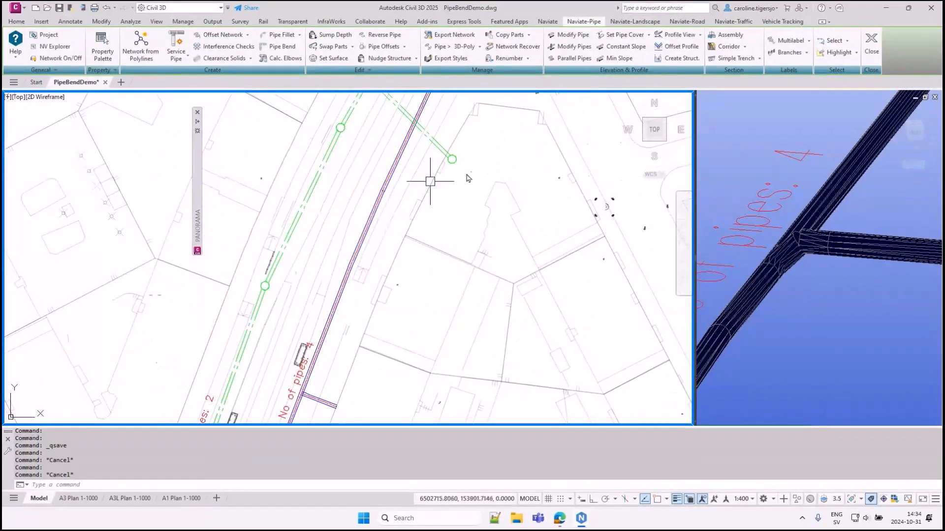
Add a spanning label (network branch) to the main DH pipe run from its southern end pipe to its northern end pipe.
left_click(806, 53)
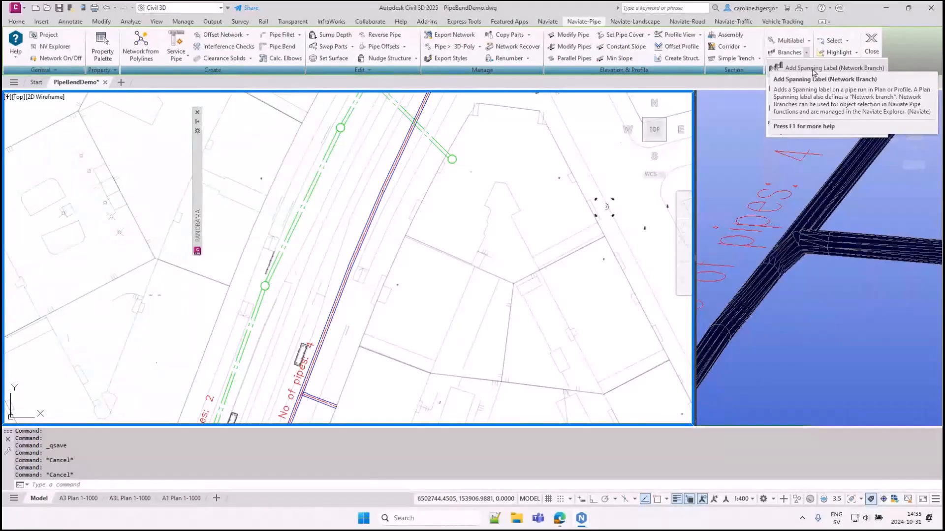
left_click(840, 69)
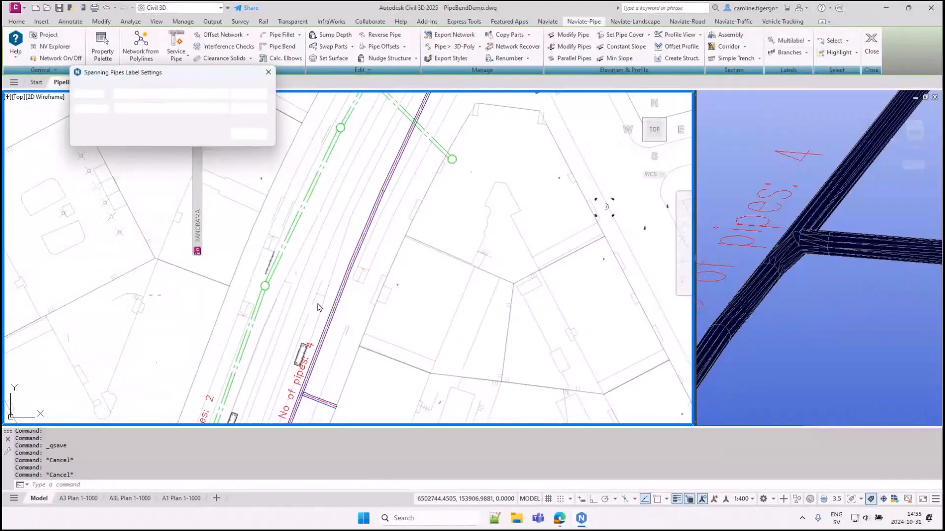
left_click(250, 93)
middle_click_drag(376, 345, 428, 187)
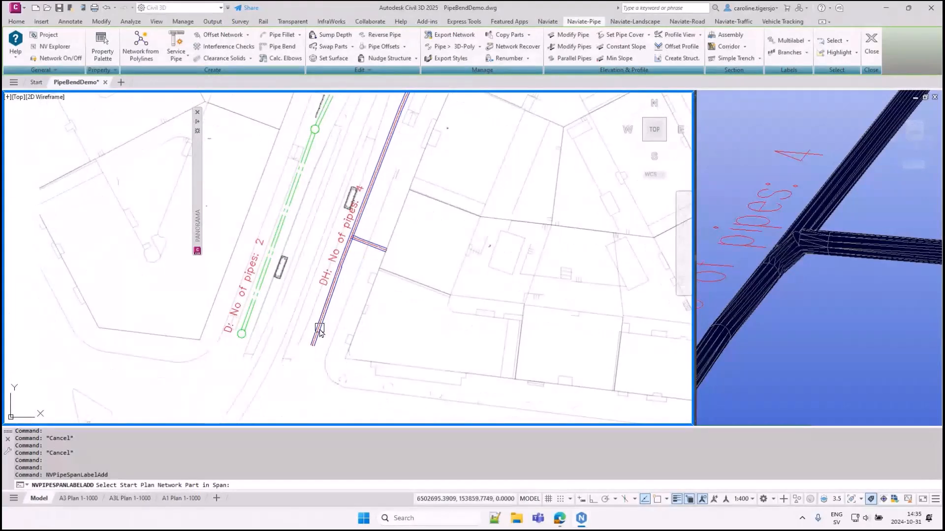
left_click(319, 328)
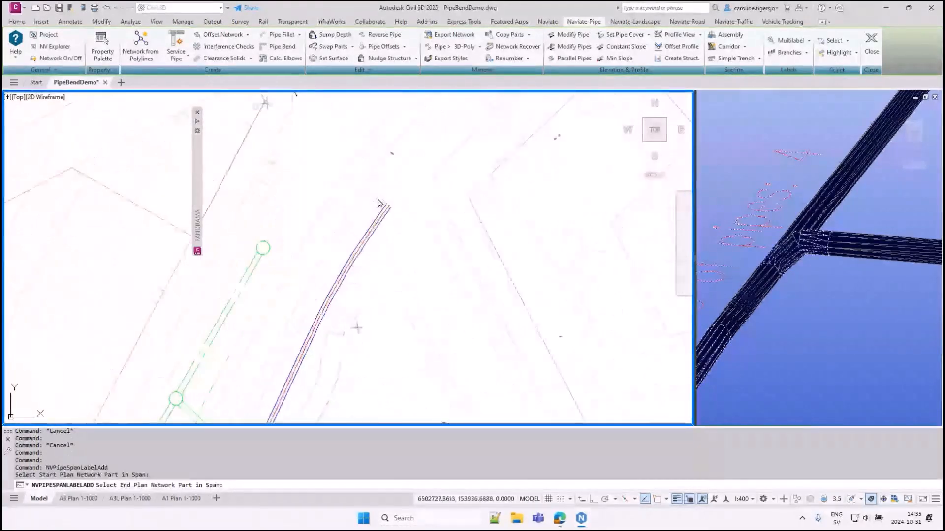
left_click(395, 226)
scroll(444, 275, "down", 2)
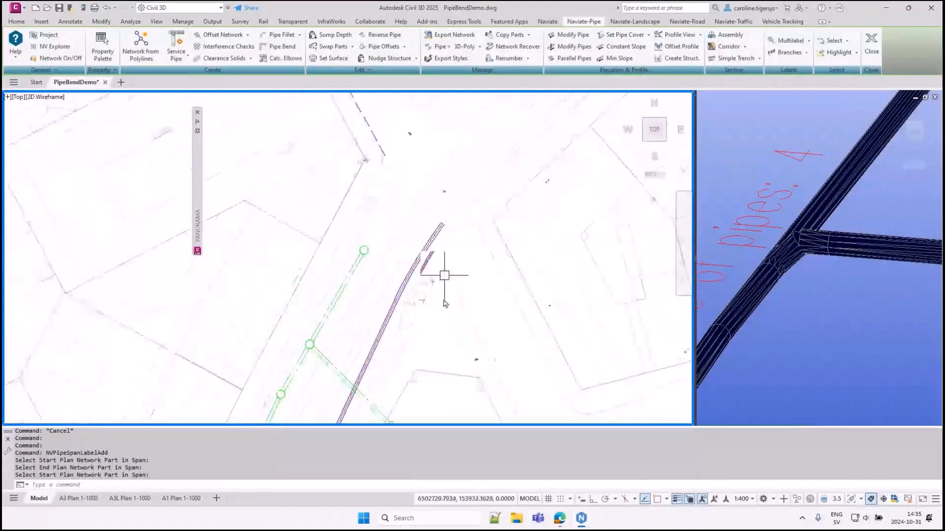
scroll(444, 276, "down", 2)
scroll(394, 317, "up", 4)
key("Return")
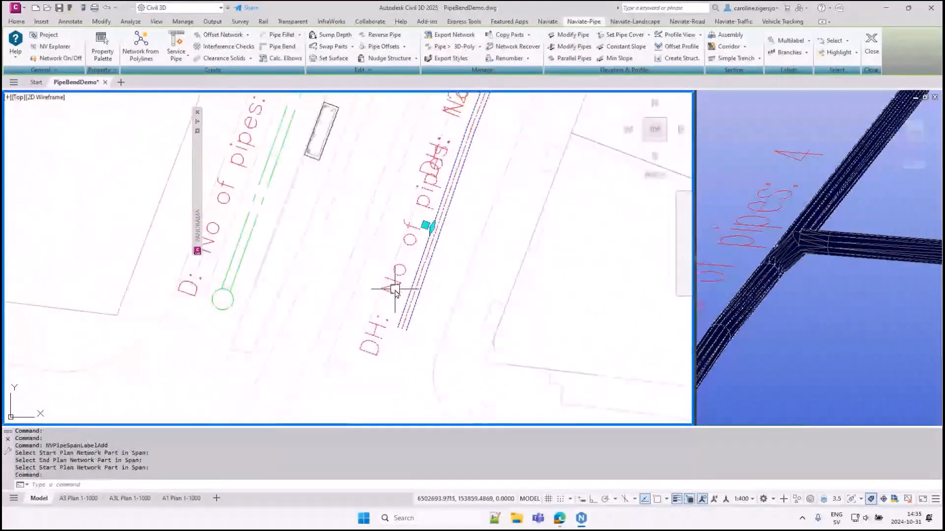
Move the new spanning label southwest past the end of the main run, clear of the existing DH label.
left_click(395, 290)
left_click(426, 225)
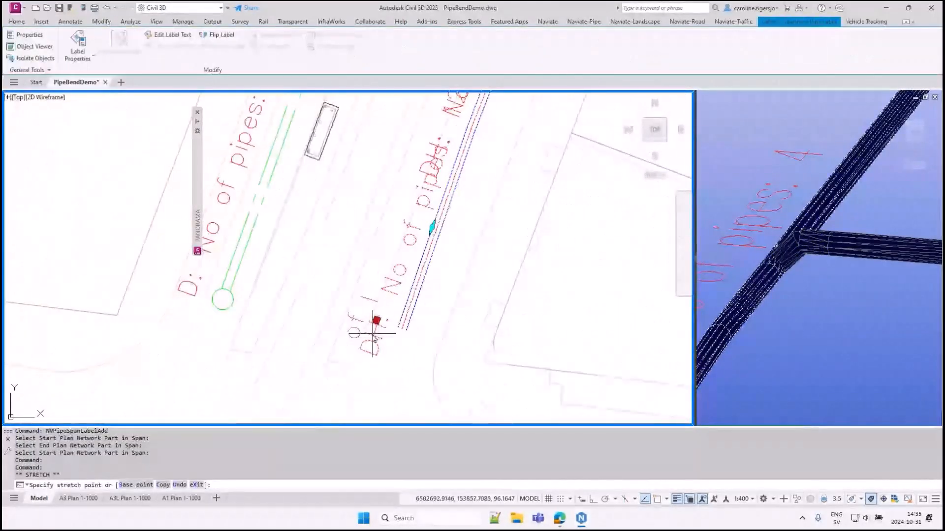
left_click(373, 337)
scroll(379, 312, "down", 3)
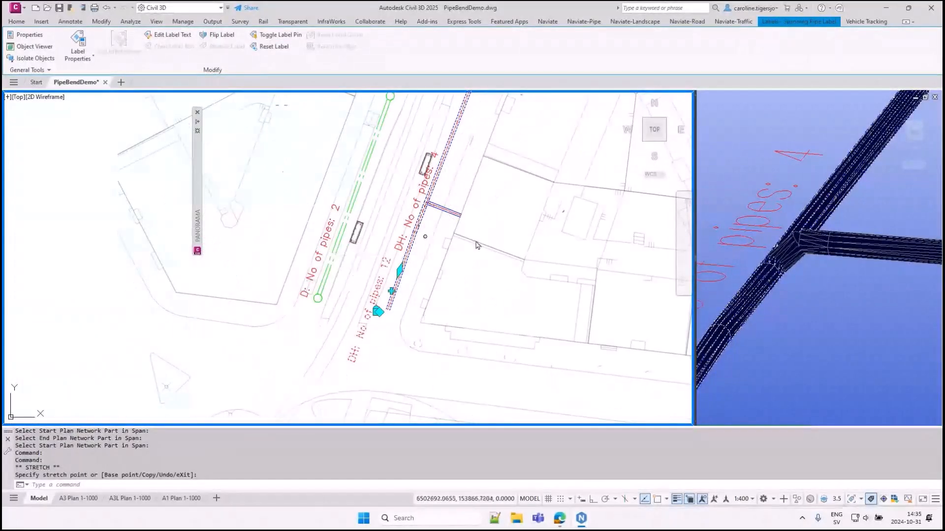
key("Escape")
middle_click_drag(457, 170, 441, 213)
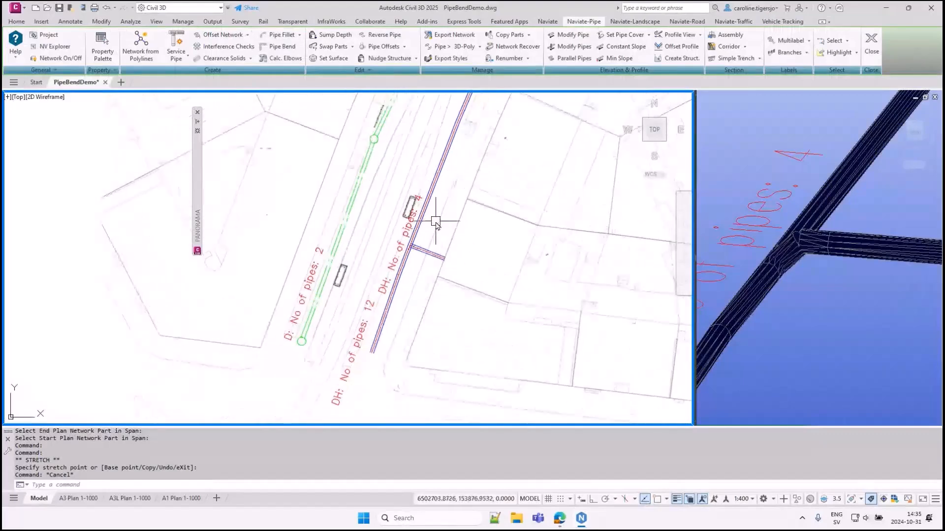
Show the network branches in Naviate's Object Explorer and examine the labelled branches listed under D and DH.
left_click(55, 50)
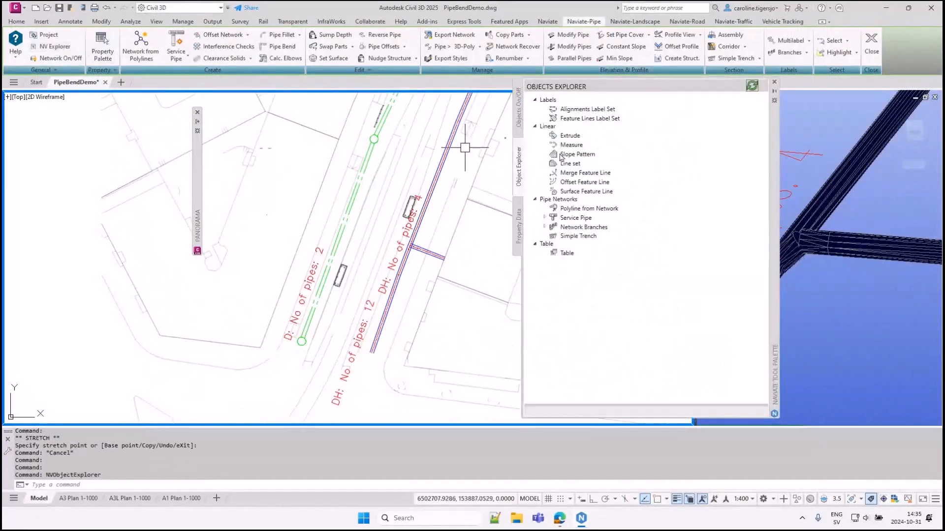
left_click(571, 228)
left_click(545, 227)
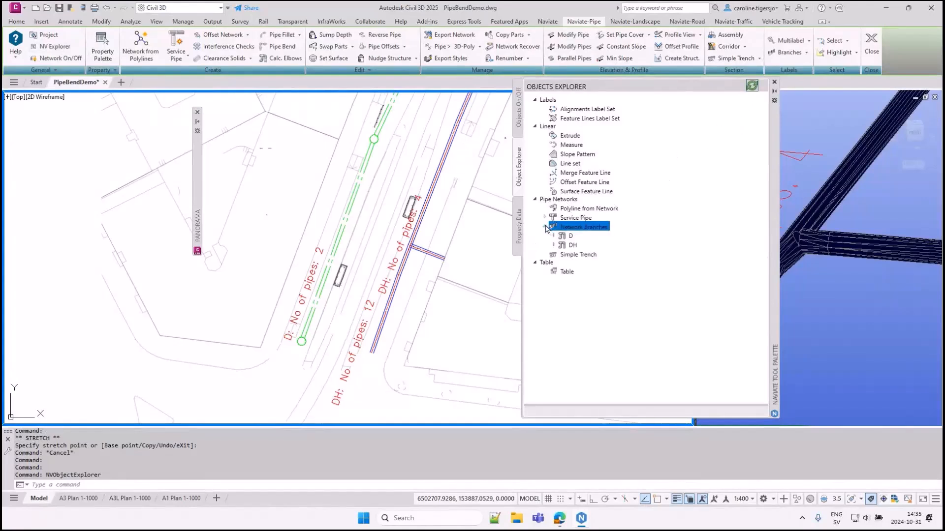
left_click(570, 238)
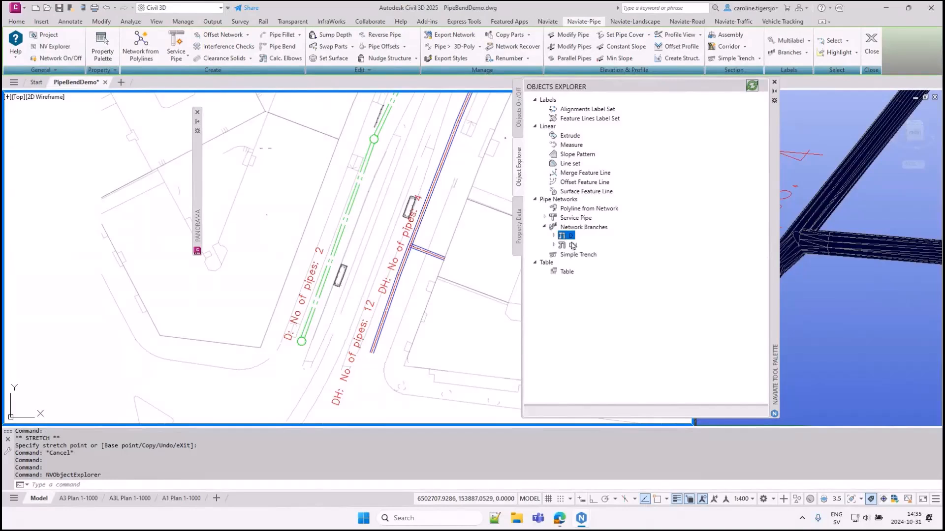
left_click(555, 237)
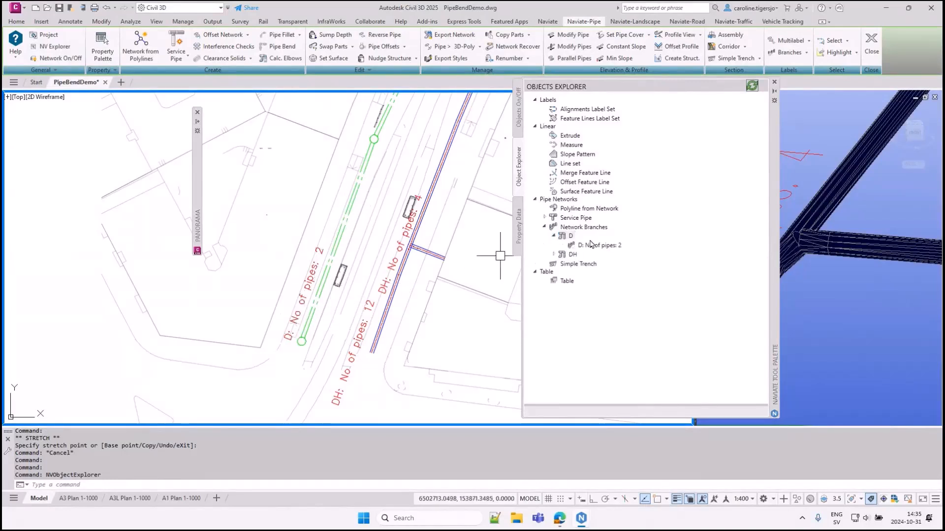
left_click(570, 256)
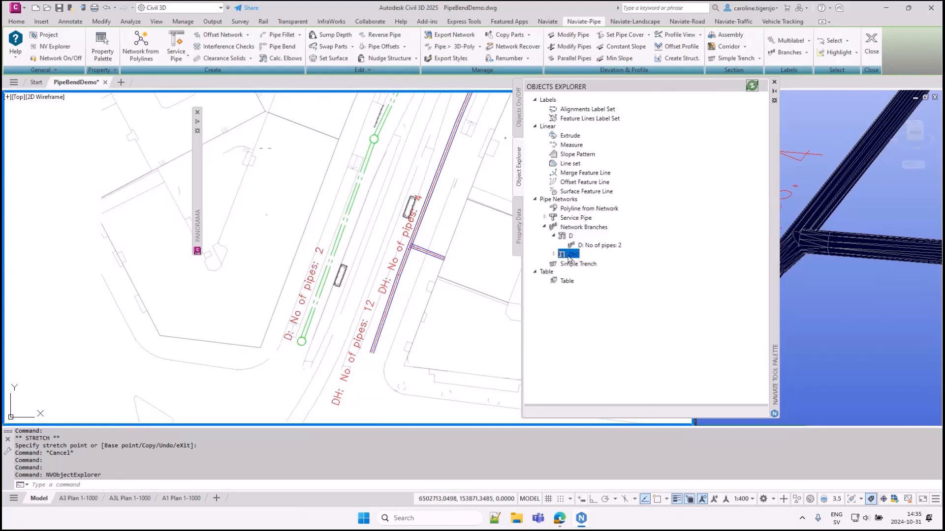
left_click(554, 254)
left_click(592, 264)
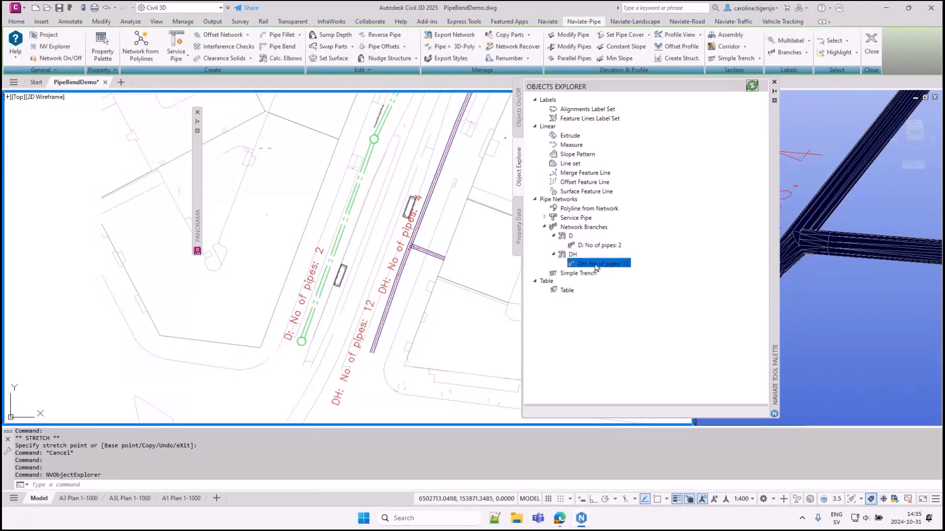
Select all parts of the DH branch from the Object Explorer, including start and end structures, examine the selection, and deselect it.
right_click(595, 267)
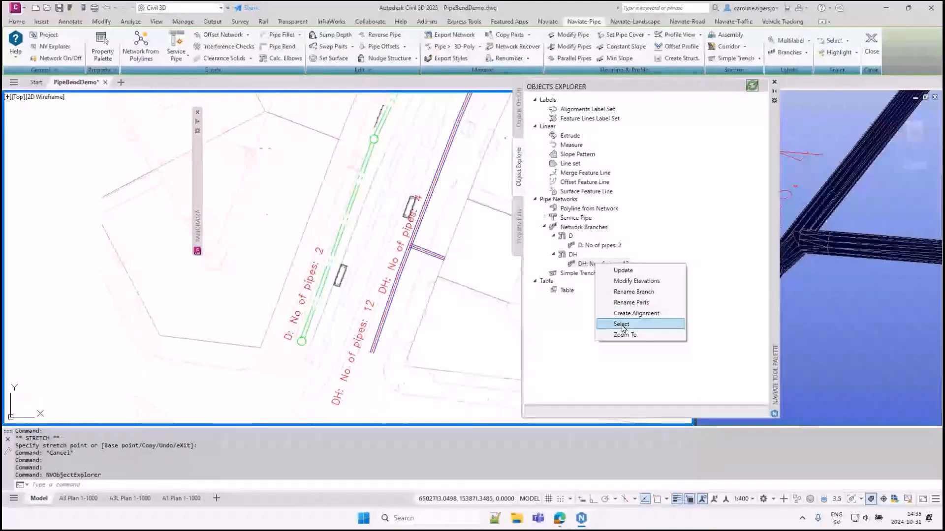
left_click(622, 324)
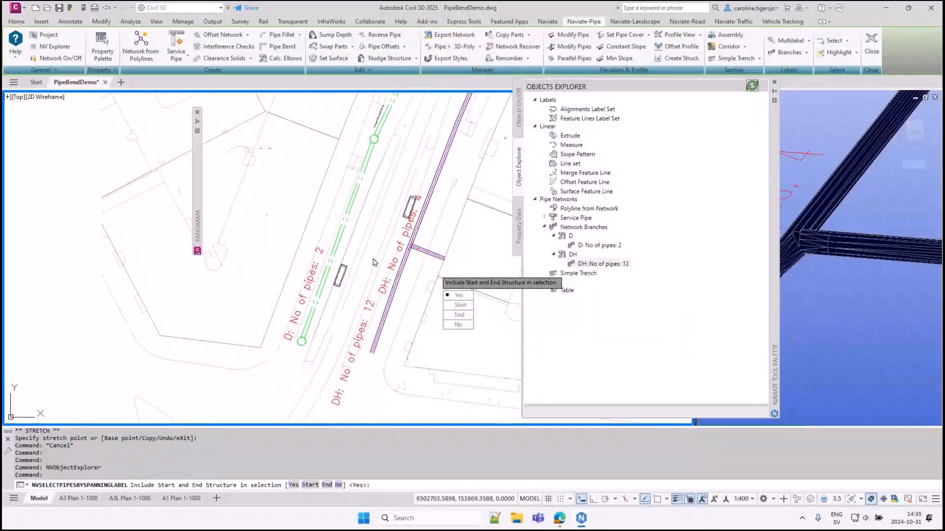
left_click(458, 294)
scroll(411, 200, "down", 3)
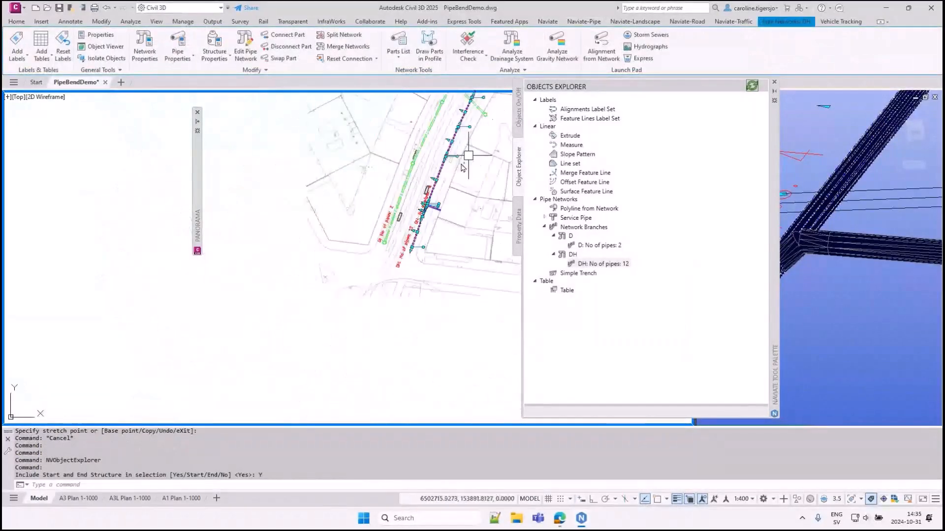
scroll(362, 285, "up", 5)
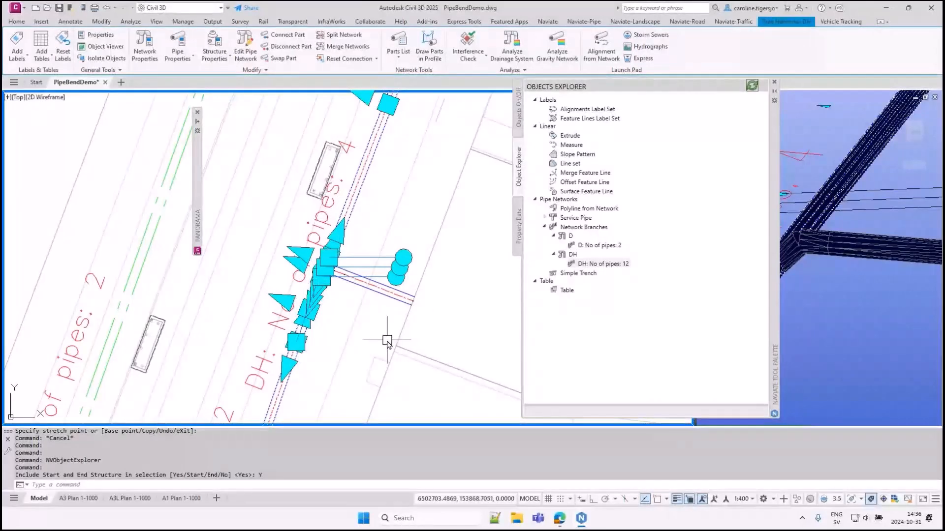
key("Escape")
key("Escape")
Rename the DH branch by adding a prefix in front of its existing label text.
mouse_move(354, 327)
middle_mouse_down()
mouse_move(407, 215)
mouse_move(466, 213)
middle_mouse_up()
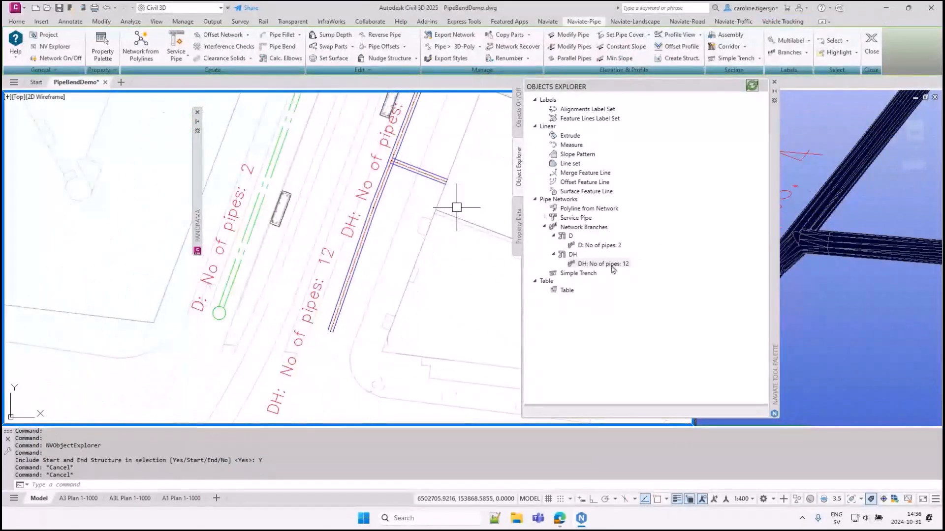
right_click(603, 267)
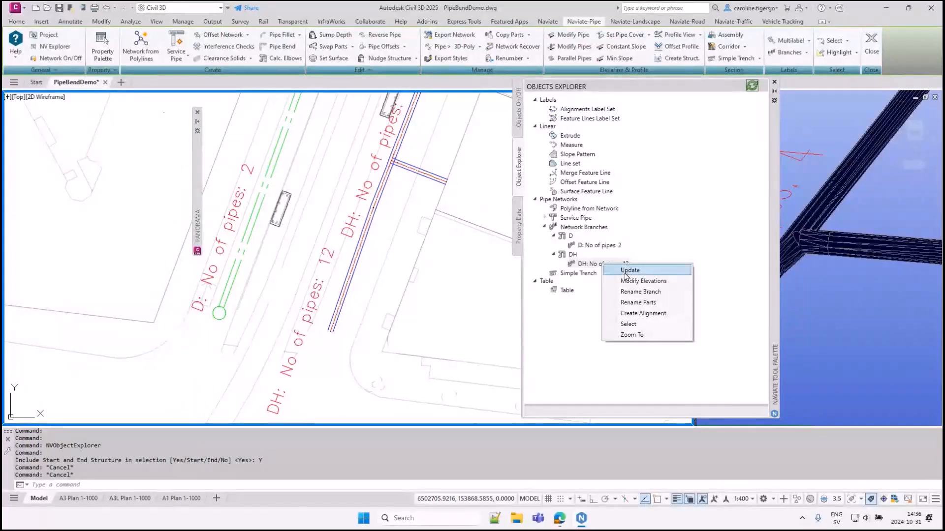
left_click(626, 291)
left_click(409, 139)
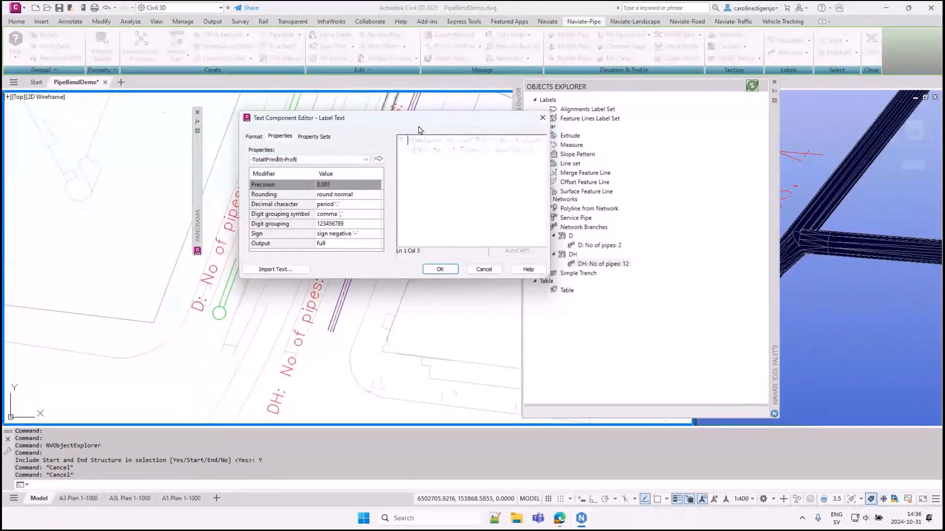
left_click(440, 269)
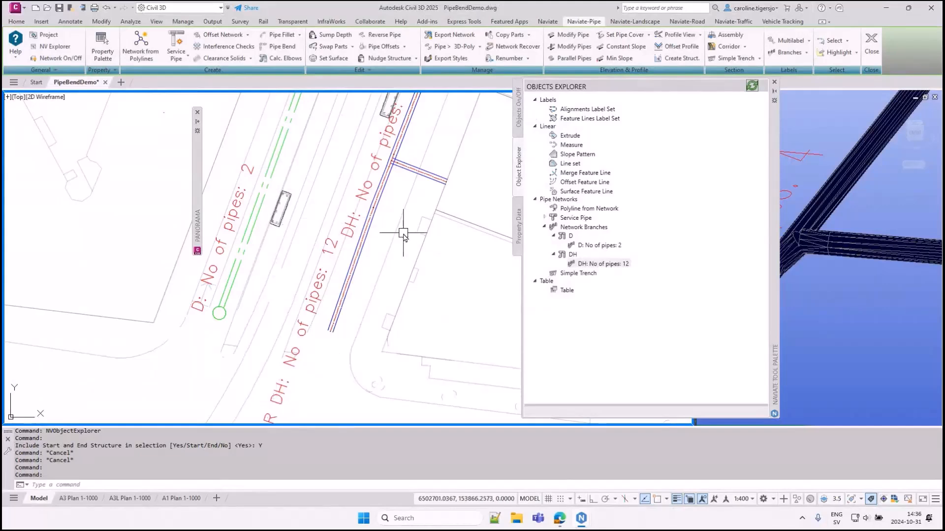
Copy all parts of the DH branch, including start and end structures, to a parallel run just southeast of it, and regenerate the drawing.
right_click(605, 267)
left_click(627, 323)
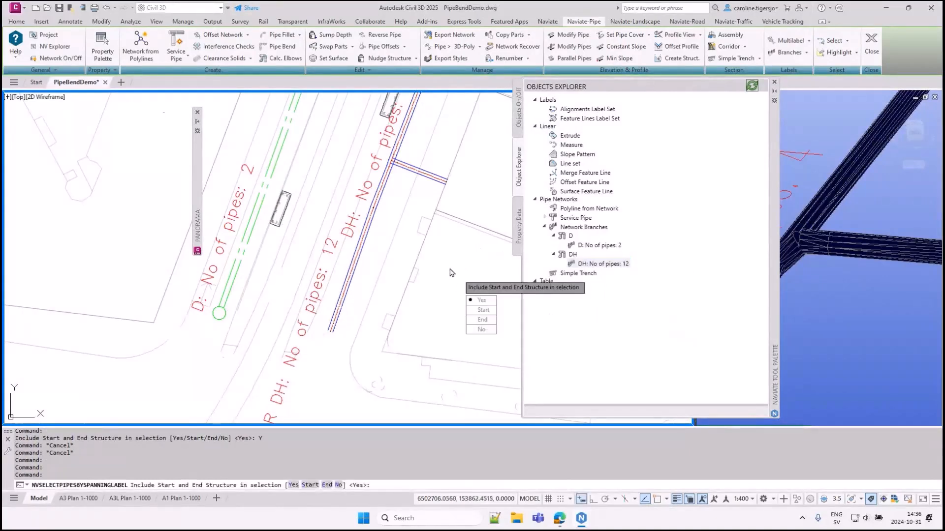
left_click(481, 300)
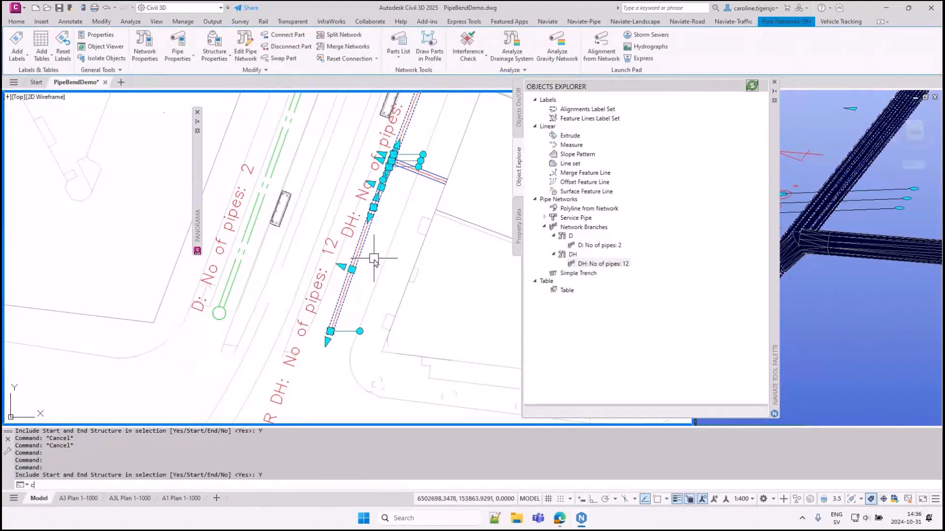
type("opy")
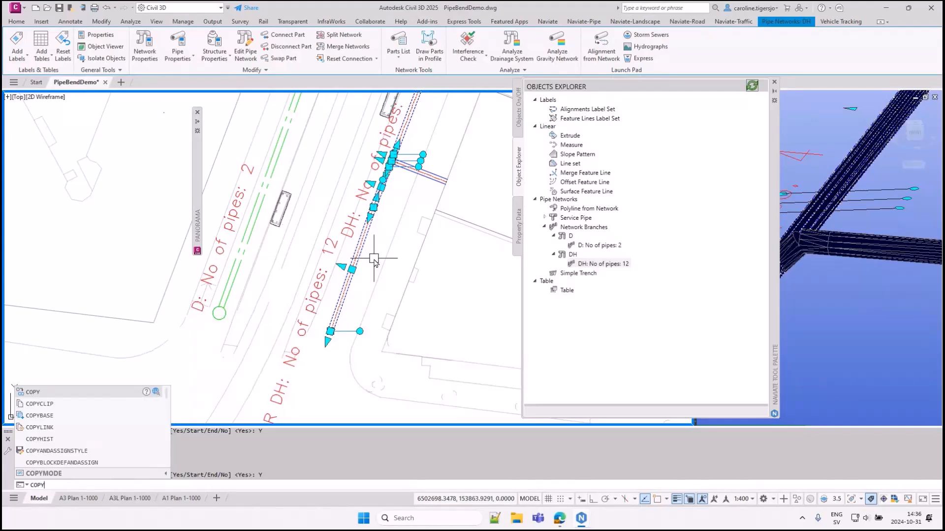
key("Return")
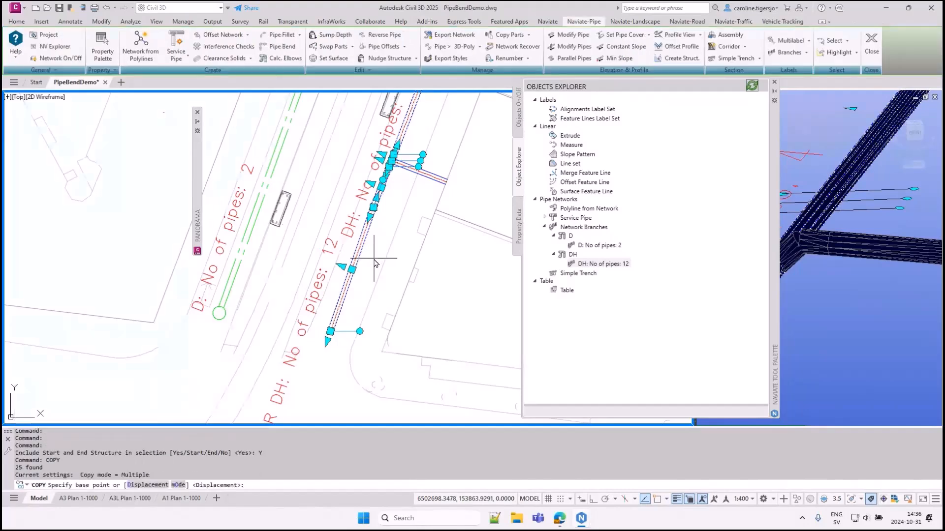
scroll(374, 258, "up", 5)
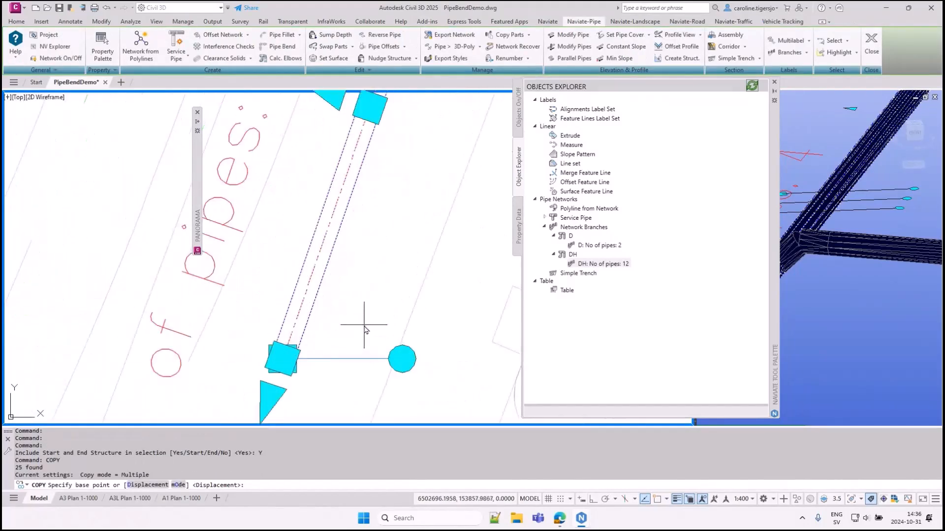
left_click(390, 319)
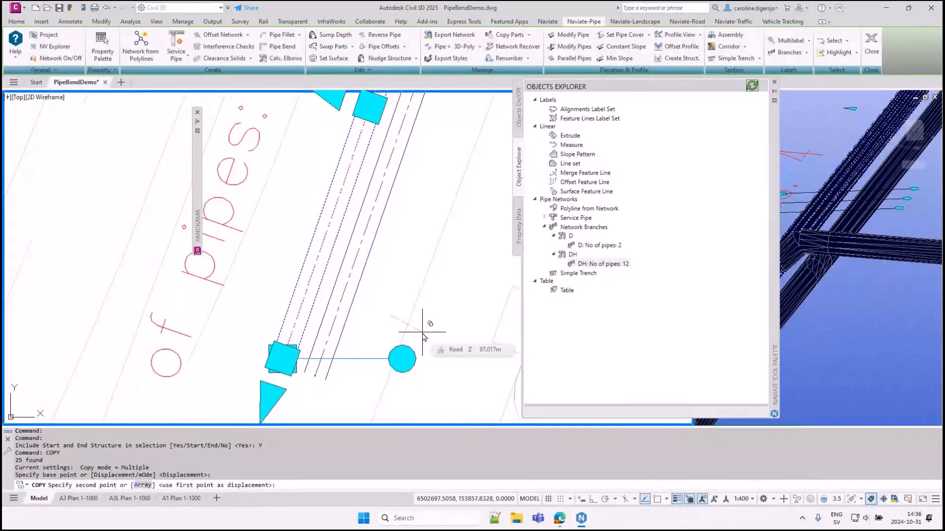
left_click(426, 328)
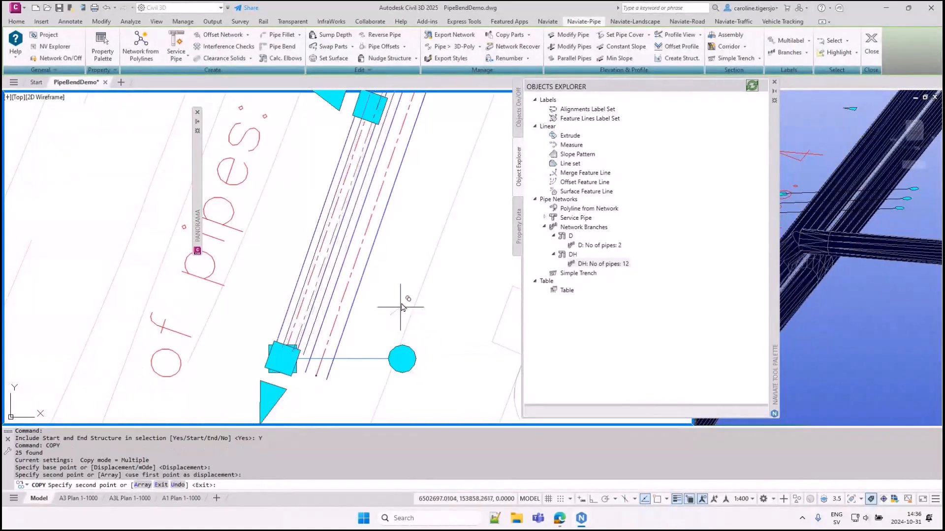
key("Escape")
type("re")
key("Return")
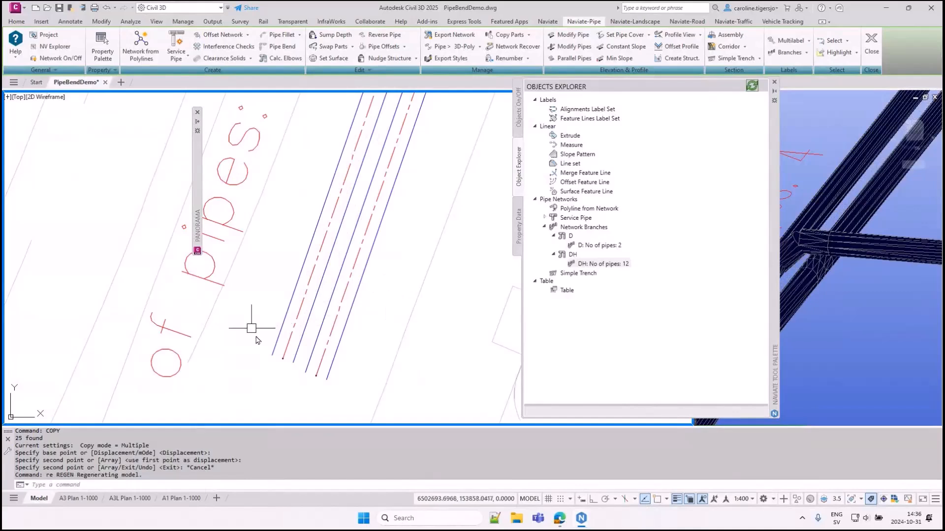
Create a network branch with a spanning label on the copied run, from its southern end part to its northern end part.
scroll(310, 354, "down", 1)
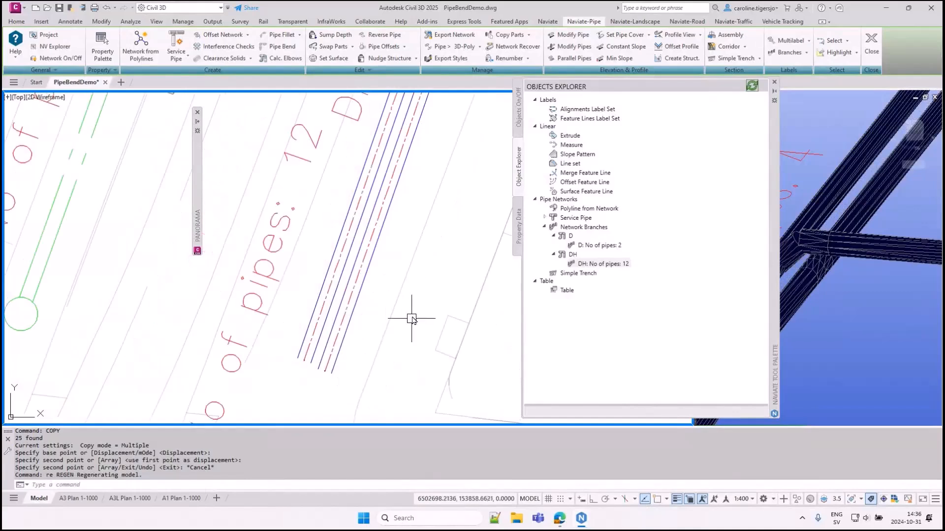
scroll(411, 319, "down", 1)
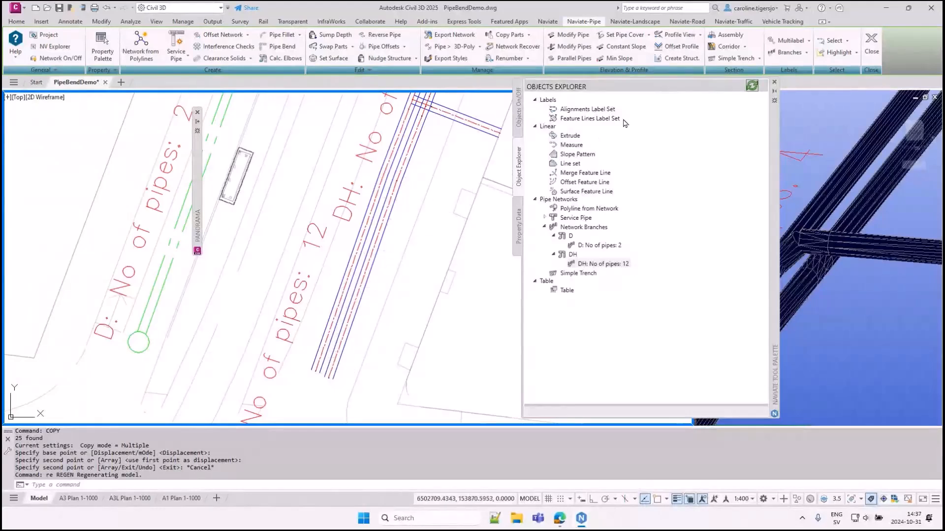
right_click(578, 231)
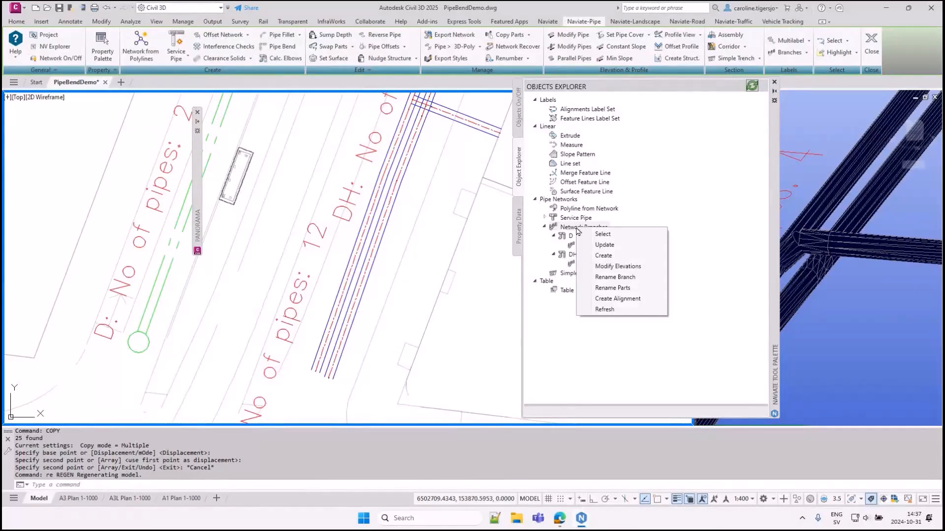
left_click(602, 256)
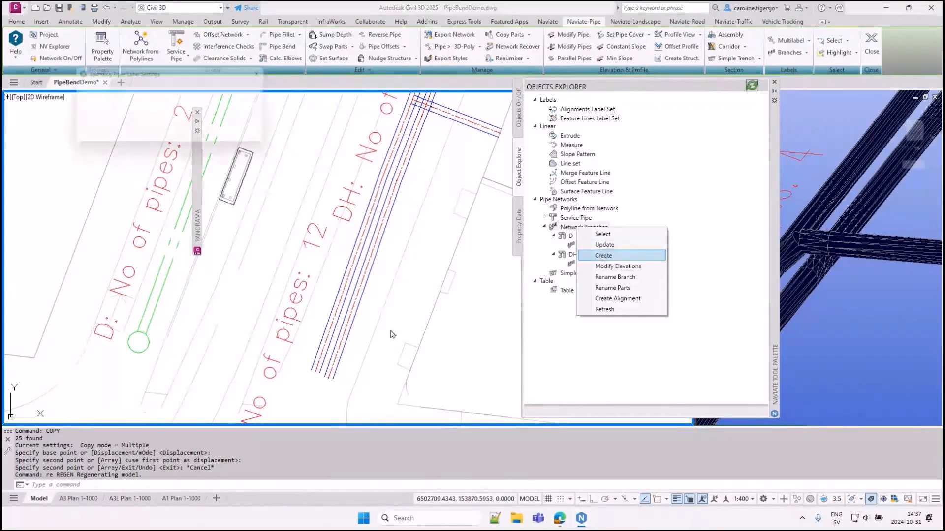
left_click(249, 93)
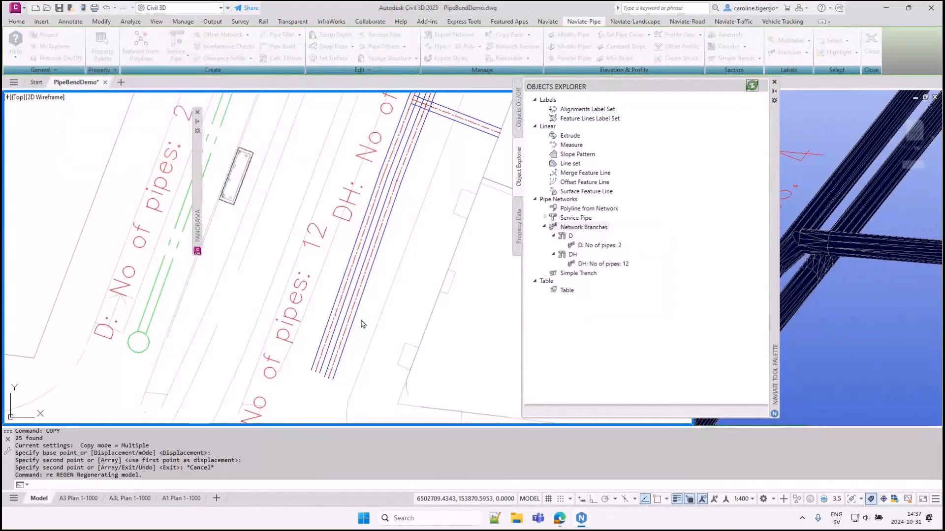
left_click(354, 324)
scroll(348, 343, "down", 2)
middle_click_drag(429, 188, 329, 350)
middle_click_drag(394, 197, 323, 321)
scroll(361, 187, "up", 4)
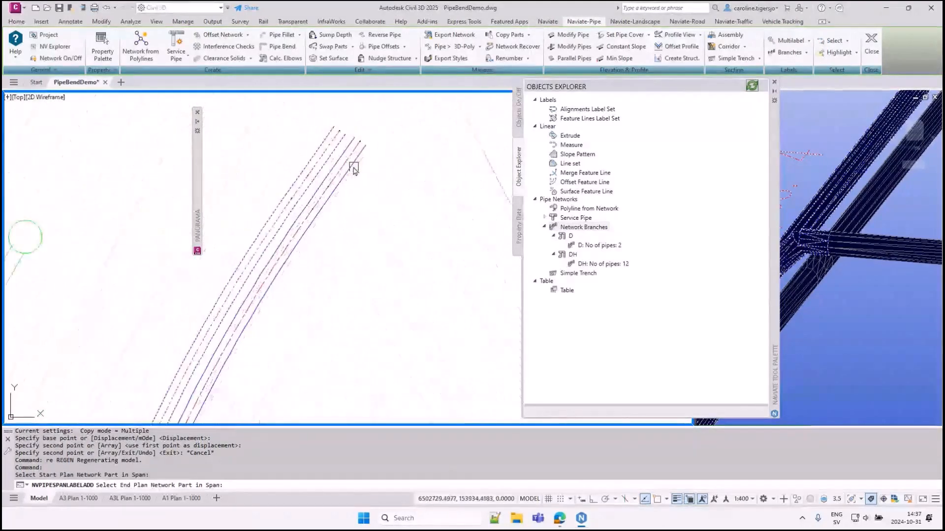
left_click(362, 170)
key("Return")
Move the new spanning label off the pipes to the southeast side of the copied run and deselect it.
scroll(380, 190, "down", 3)
scroll(344, 312, "up", 5)
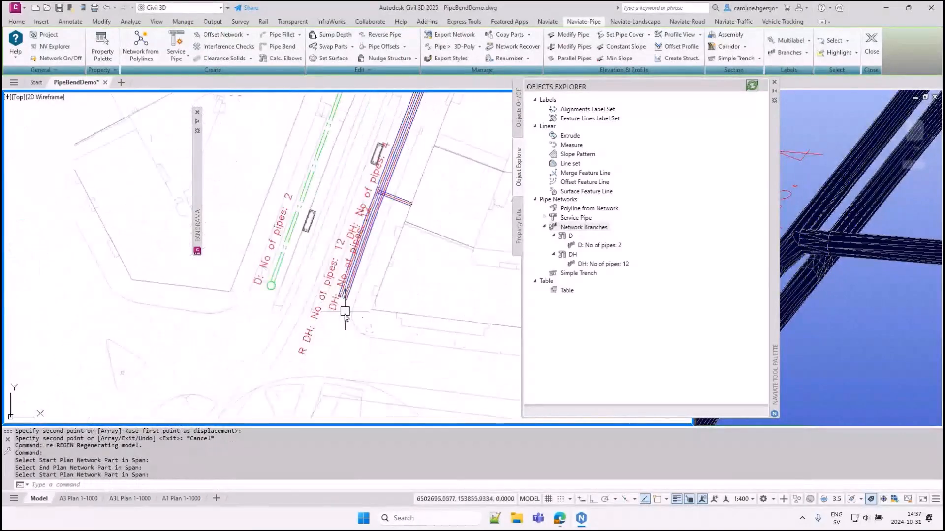
left_click(335, 265)
left_click(374, 173)
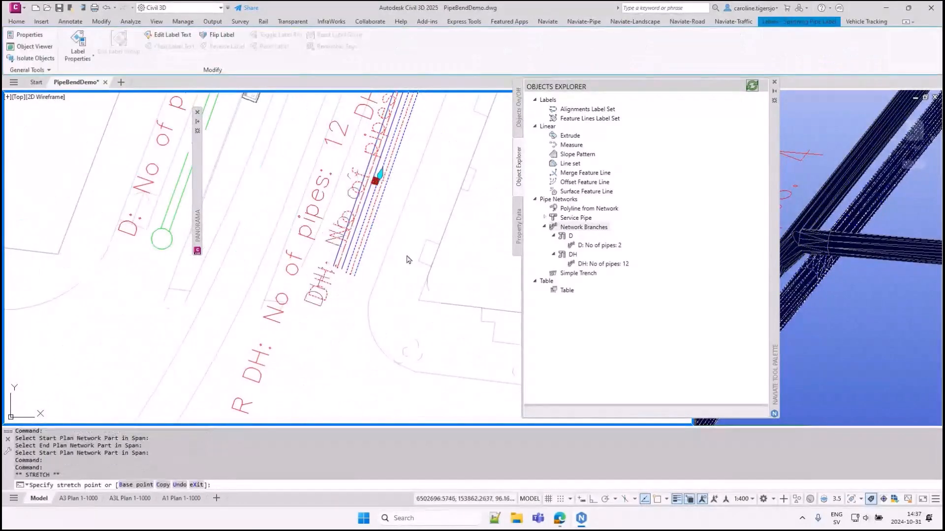
left_click(392, 303)
scroll(388, 295, "down", 4)
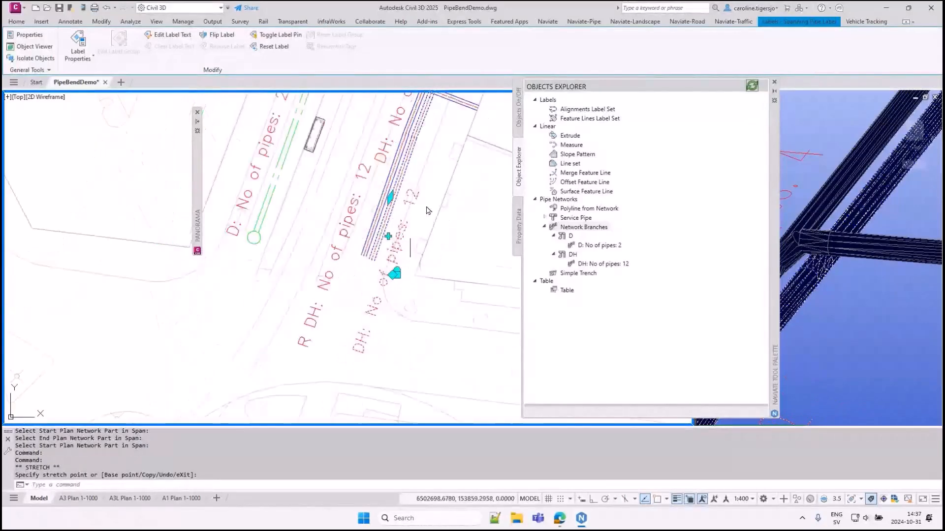
key("Escape")
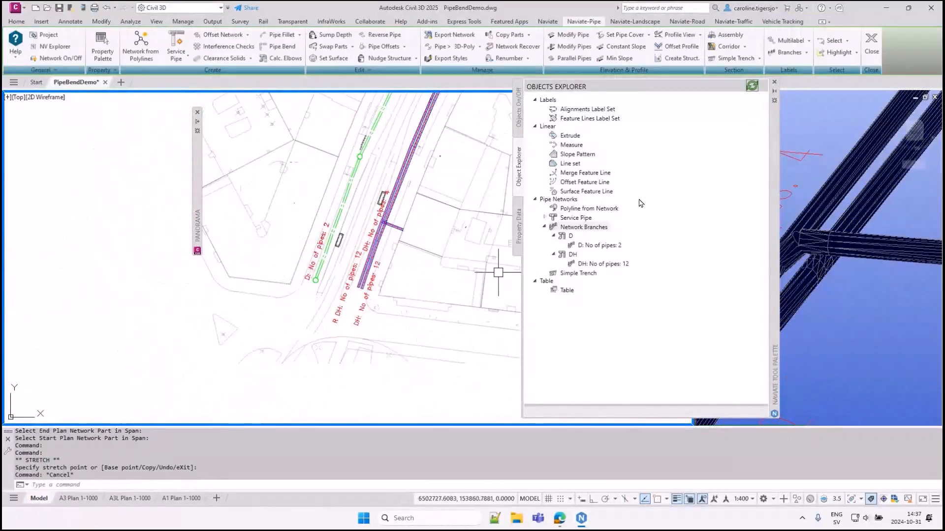
Refresh the Object Explorer and list the network branches under DH.
left_click(752, 86)
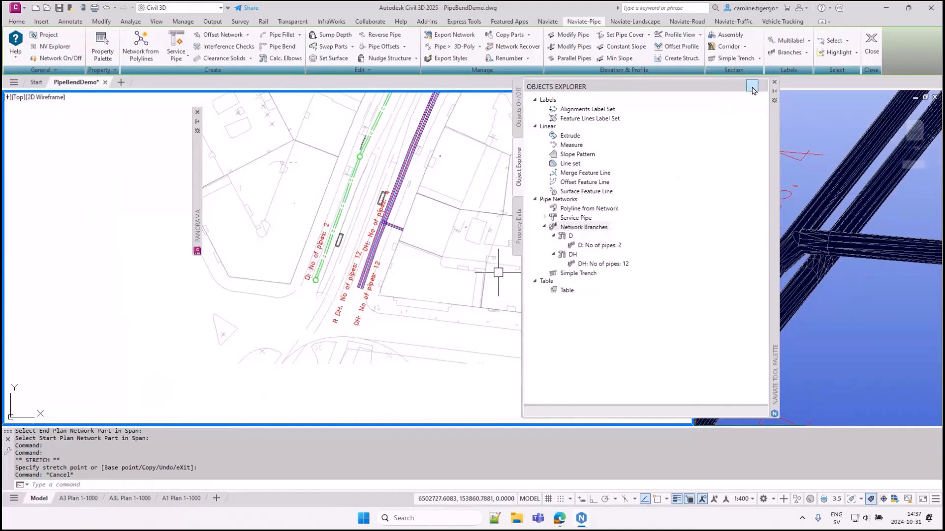
left_click(545, 227)
left_click(553, 245)
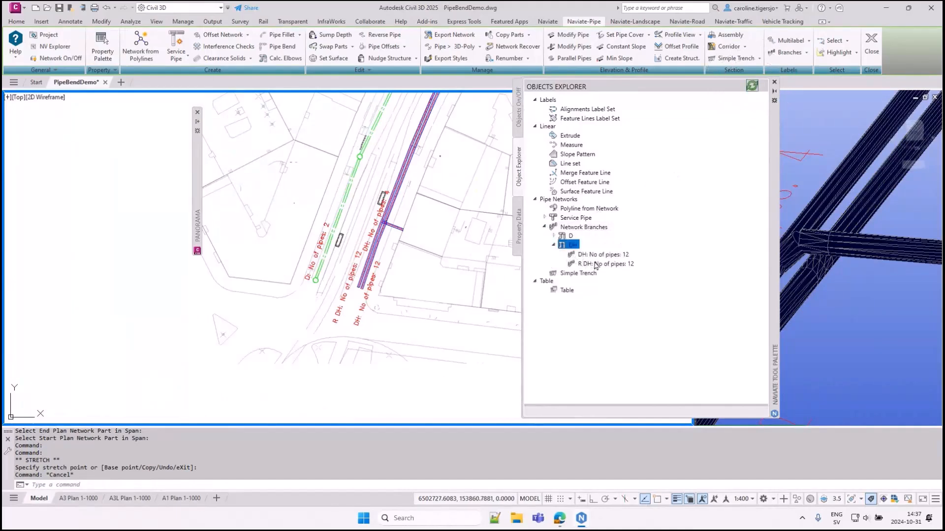
Rename the copied run's DH branch by adding the prefix F before its label text, and refresh the DH branch list.
right_click(598, 256)
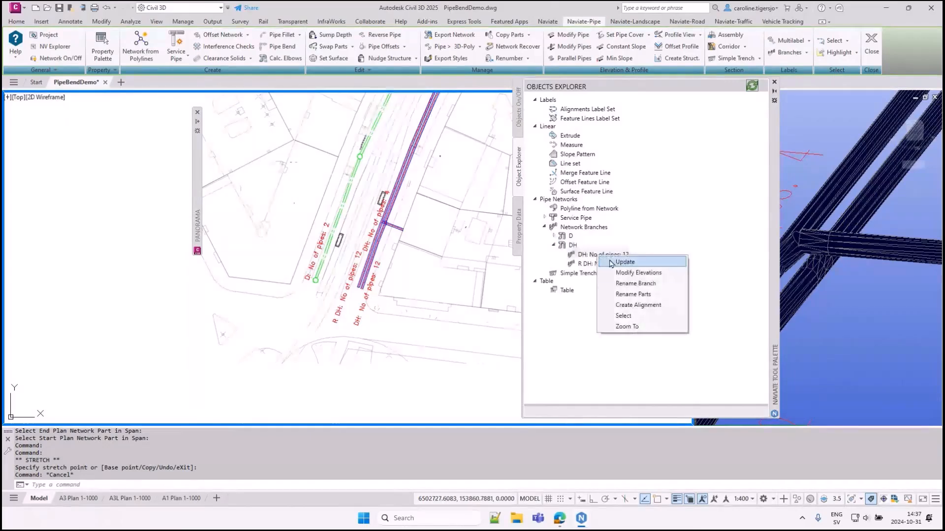
left_click(635, 284)
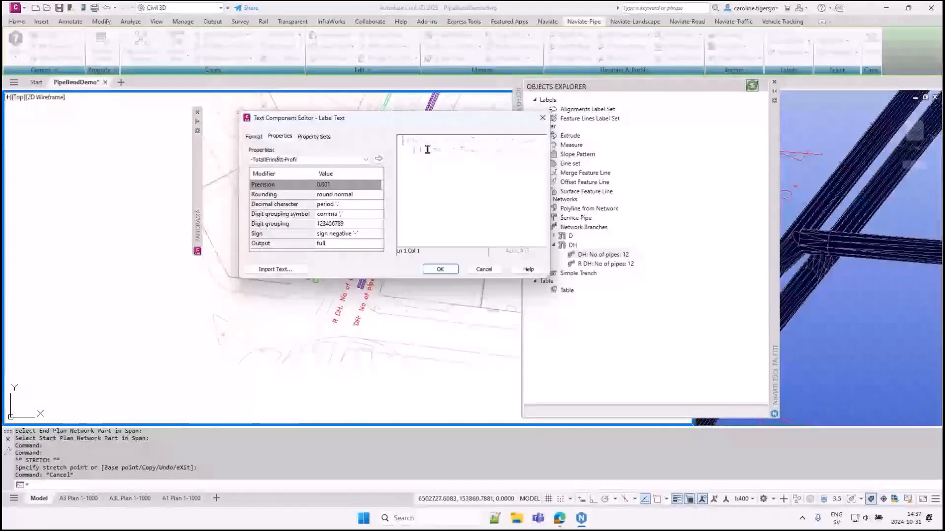
left_click(439, 269)
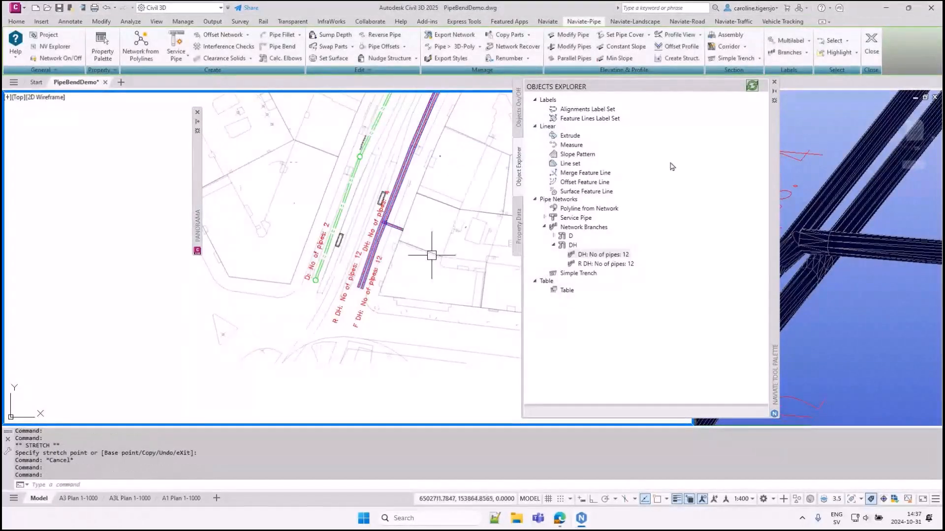
double_click(575, 245)
left_click(555, 245)
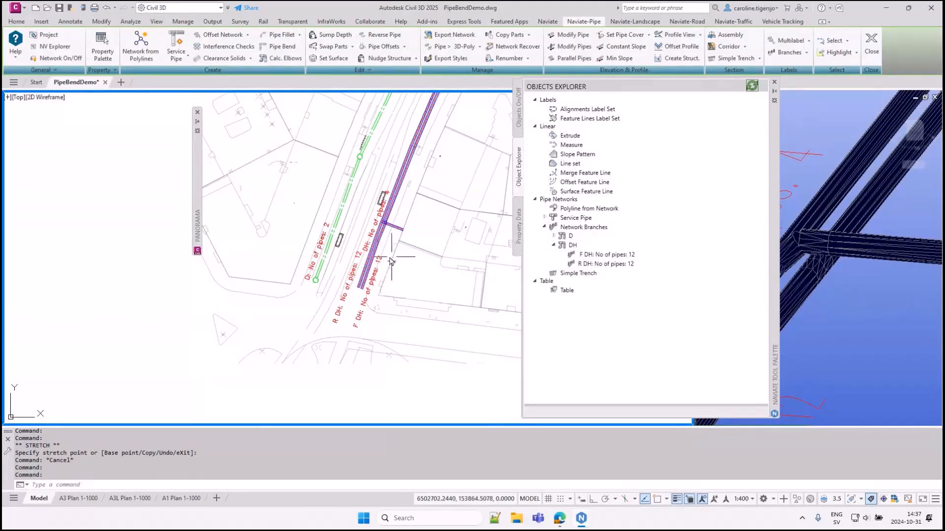
Examine both parallel DH runs up to their northern end and the copied parts at the side branch crossing, selecting two of those parts.
scroll(388, 246, "up", 4)
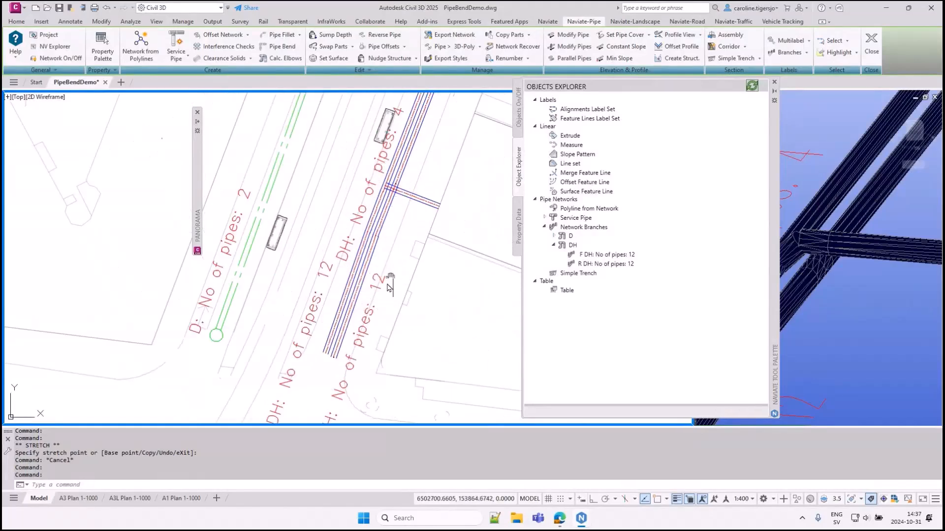
scroll(390, 286, "down", 6)
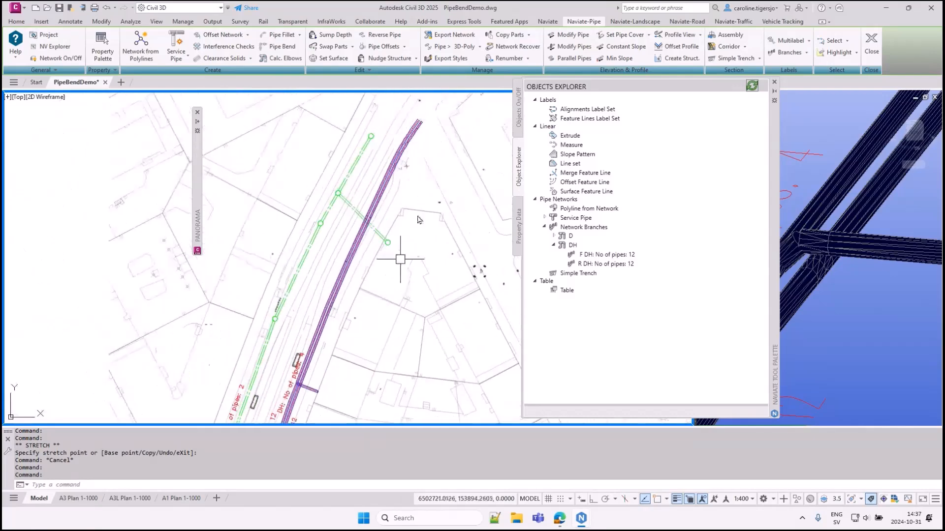
scroll(403, 154, "up", 5)
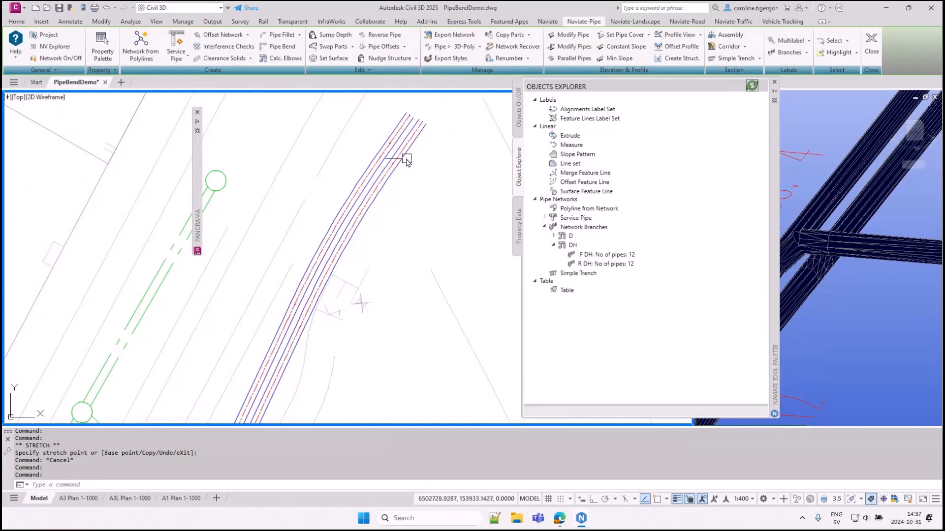
scroll(422, 246, "down", 6)
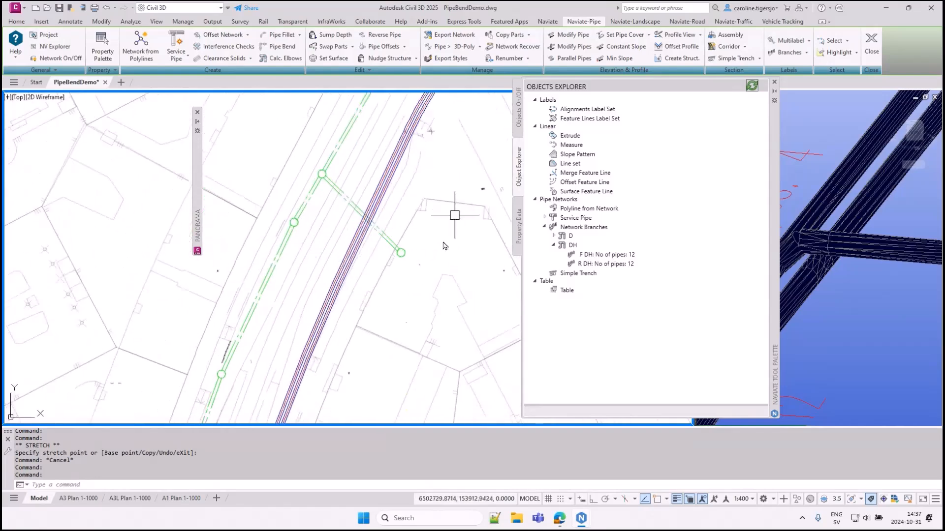
scroll(418, 282, "up", 3)
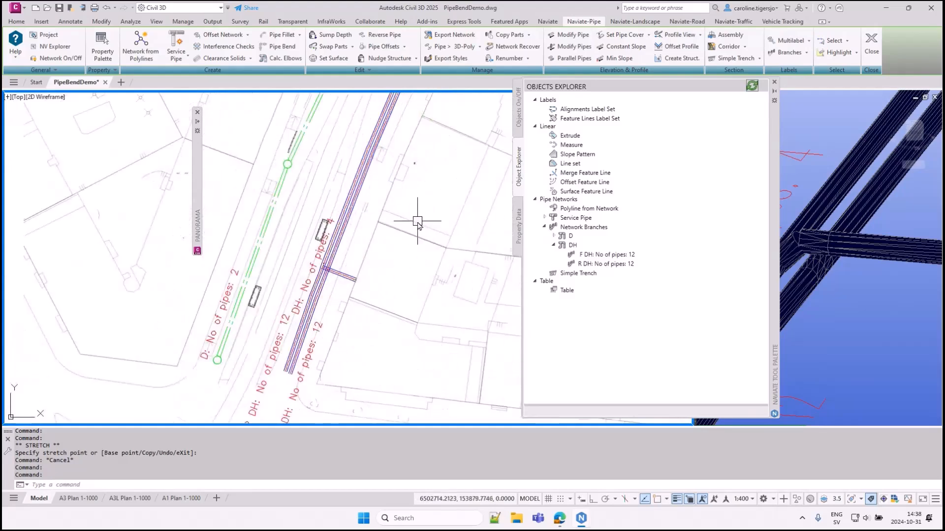
middle_click_drag(354, 294, 375, 241)
scroll(345, 224, "up", 4)
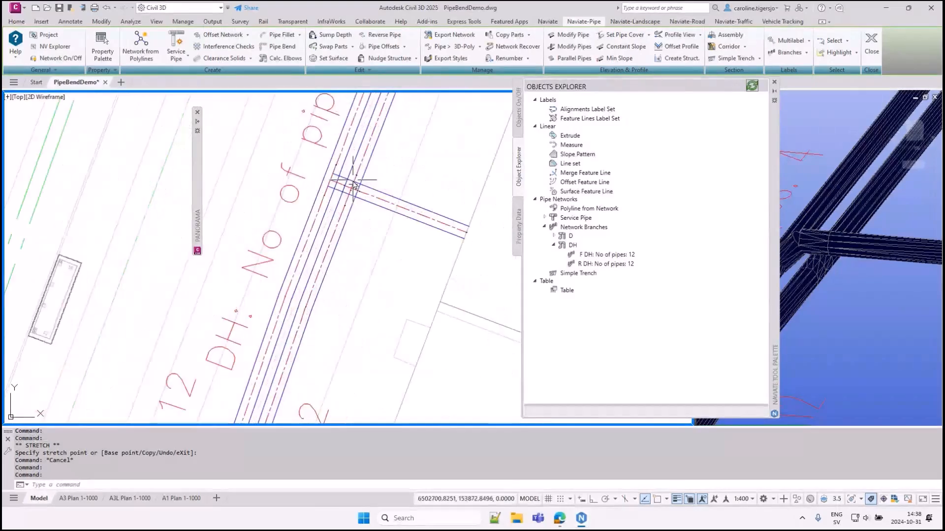
scroll(354, 187, "up", 2)
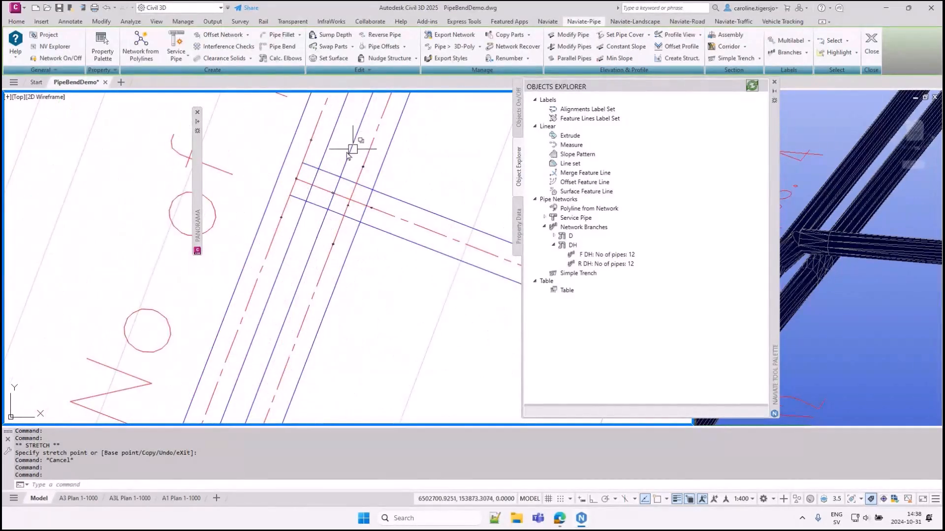
left_click(361, 214)
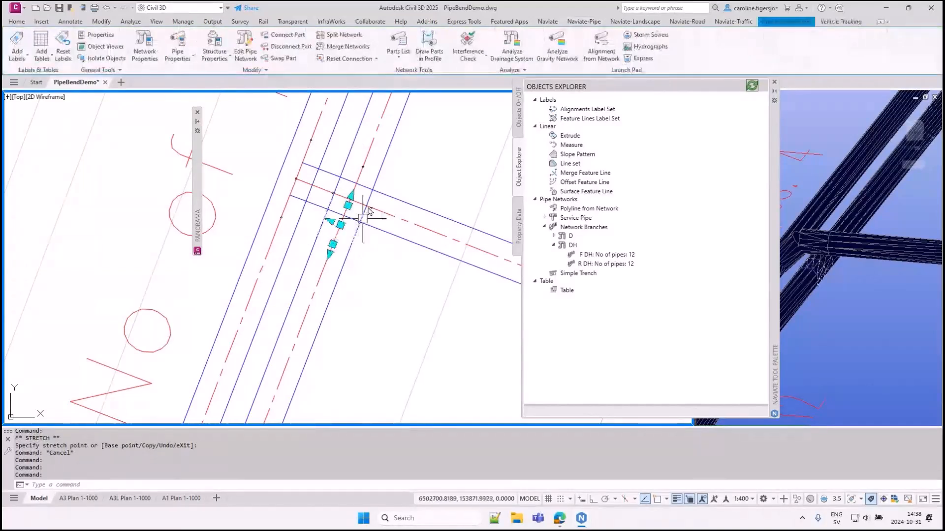
left_click(379, 184)
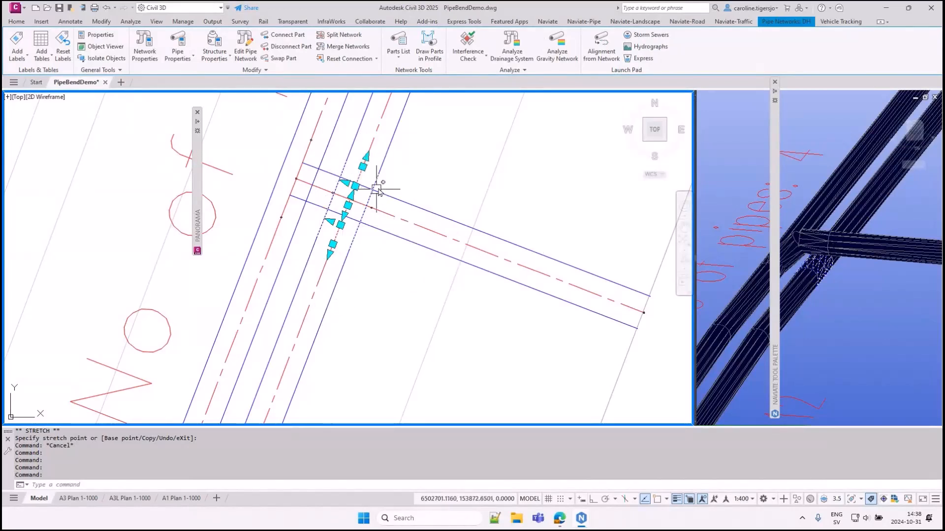
key("Escape")
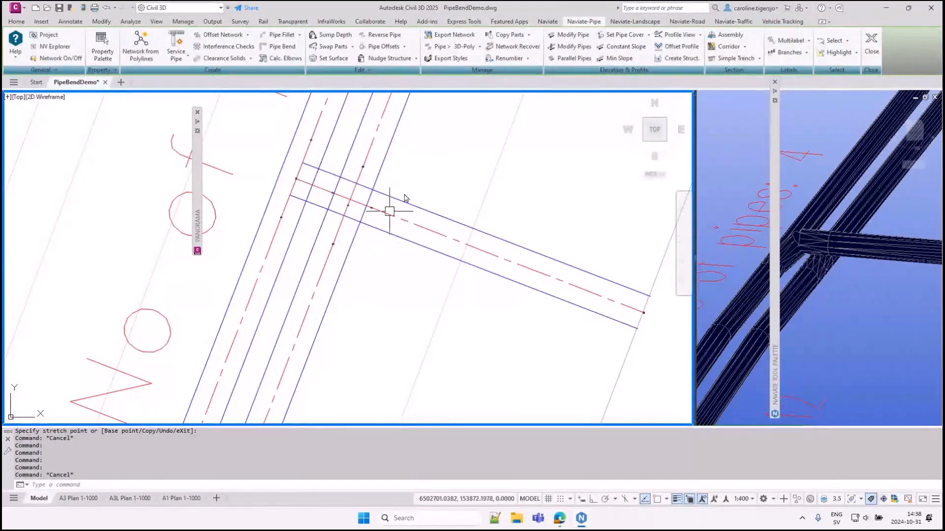
Move the three tee structures on the copied run together southwest along it, clear of the original side branch crossing.
left_click(416, 61)
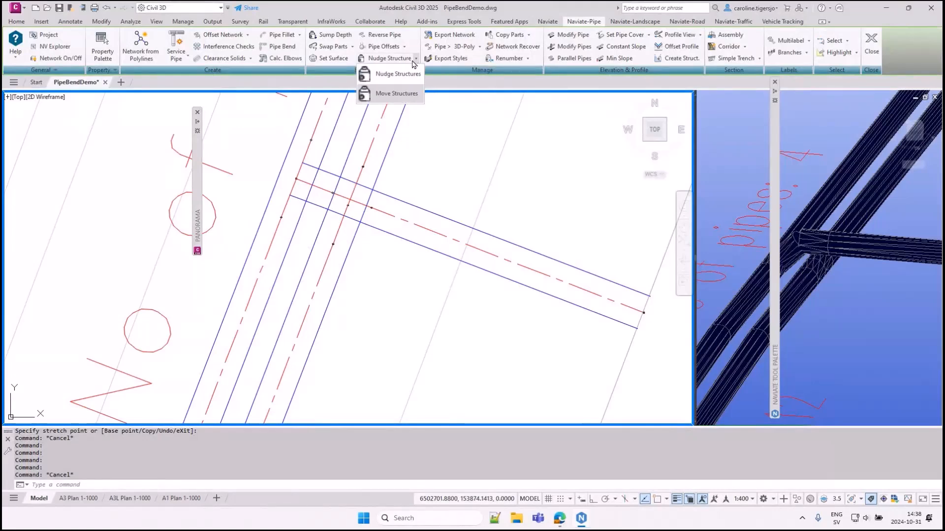
left_click(390, 94)
left_click(363, 167)
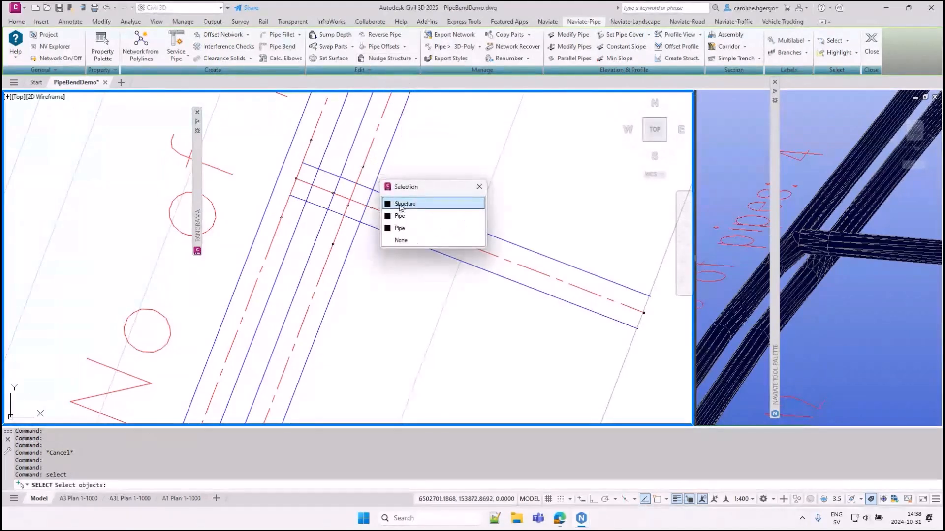
left_click(400, 209)
left_click(346, 207)
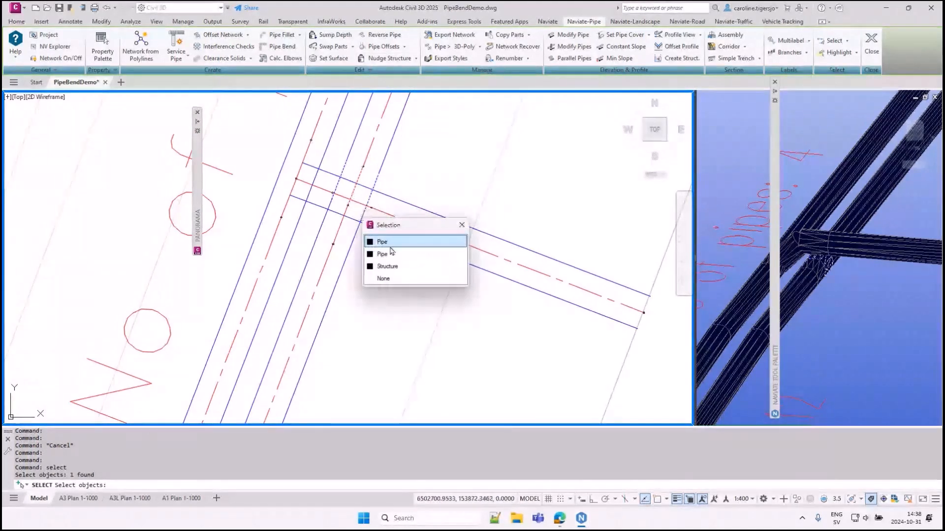
left_click(387, 266)
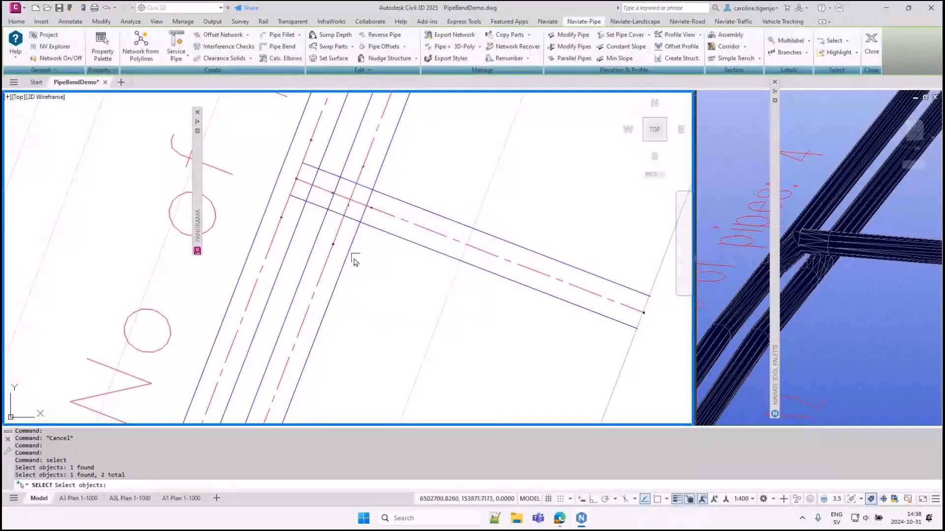
left_click(332, 246)
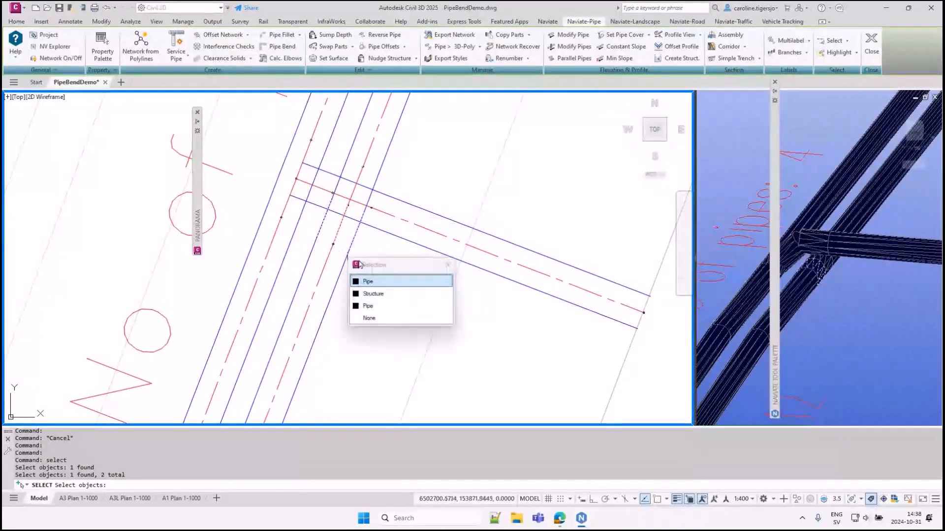
left_click(373, 284)
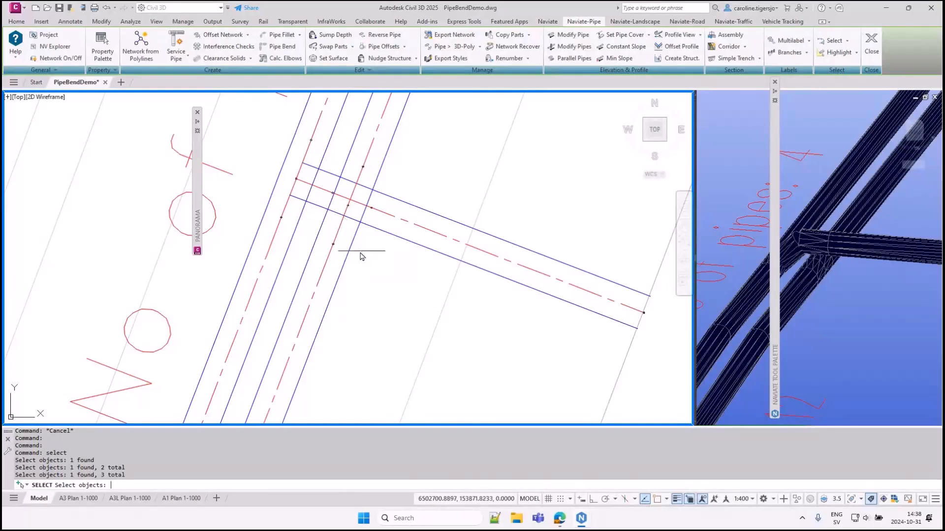
key("Return")
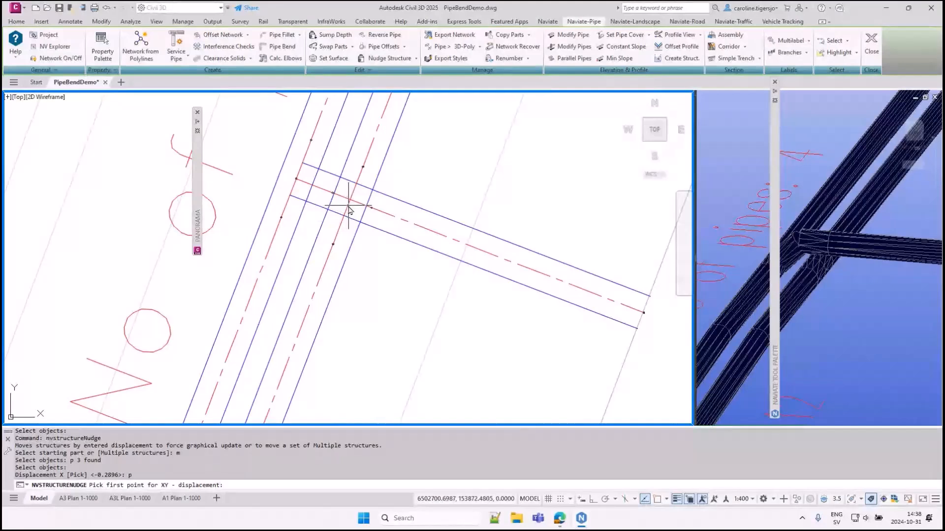
left_click(348, 206)
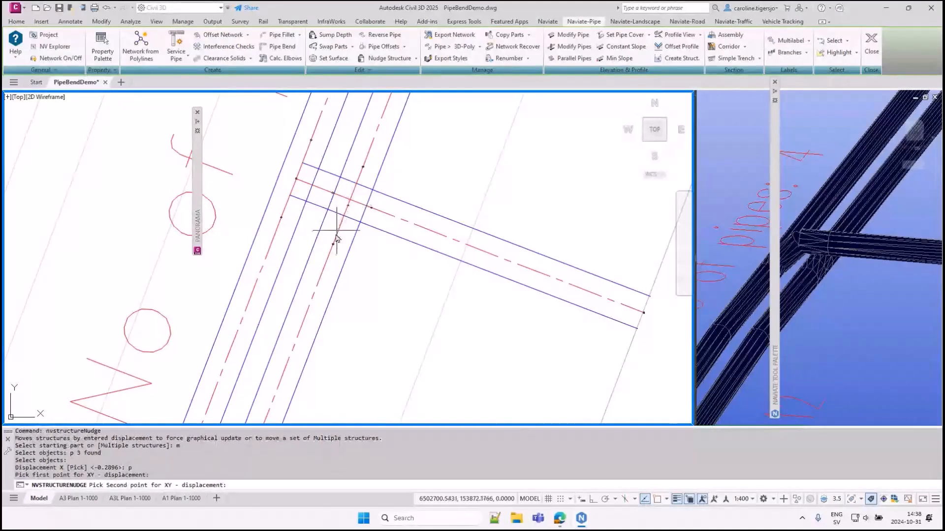
left_click(329, 256)
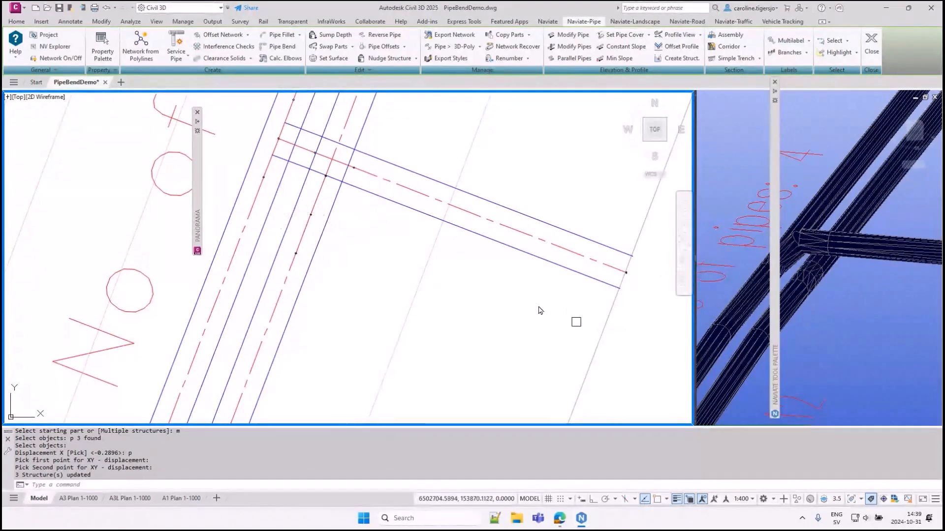
Add a bend from the copied run's relocated tee with the Tee straight part 2 template, treating its parts as the same bend.
left_click(282, 47)
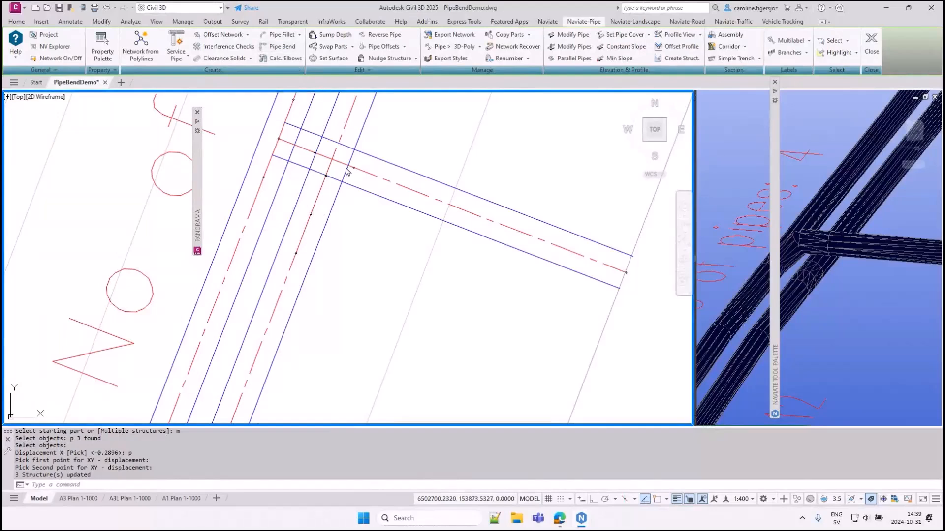
left_click(323, 240)
left_click(566, 92)
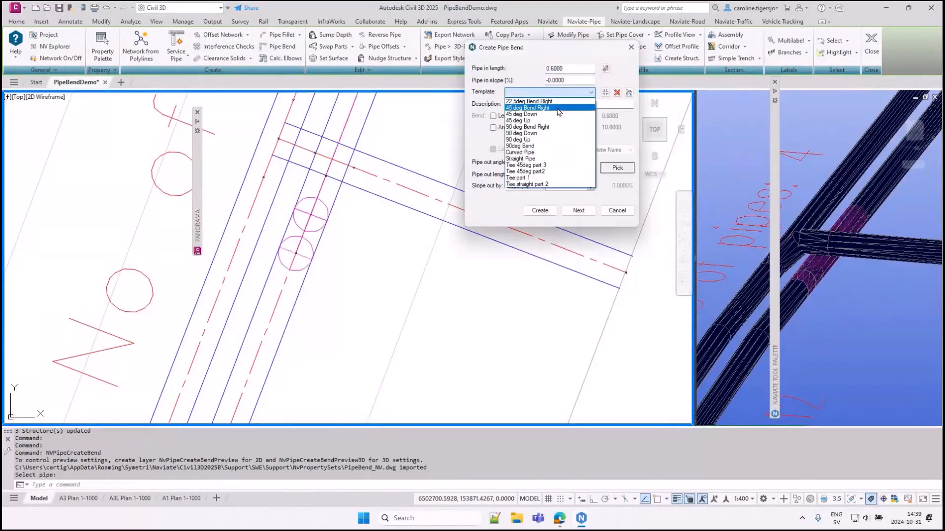
left_click(541, 184)
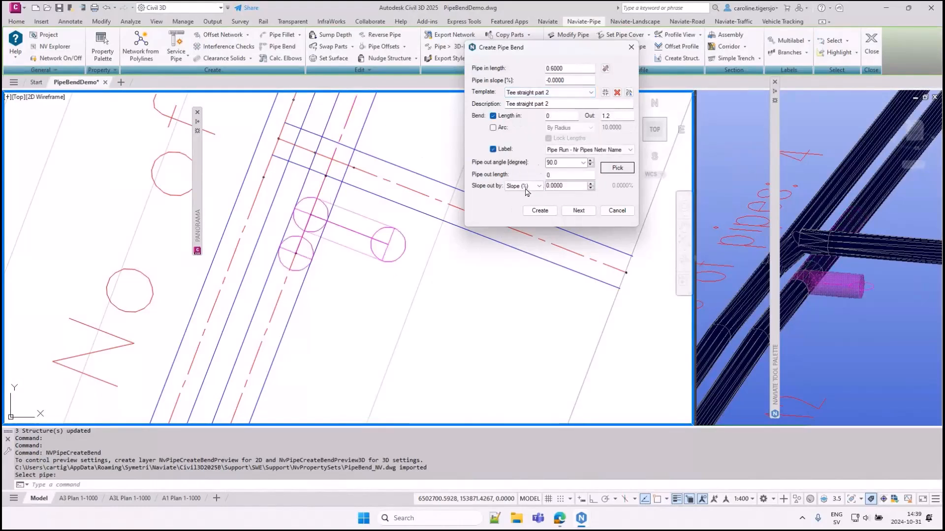
left_click(579, 211)
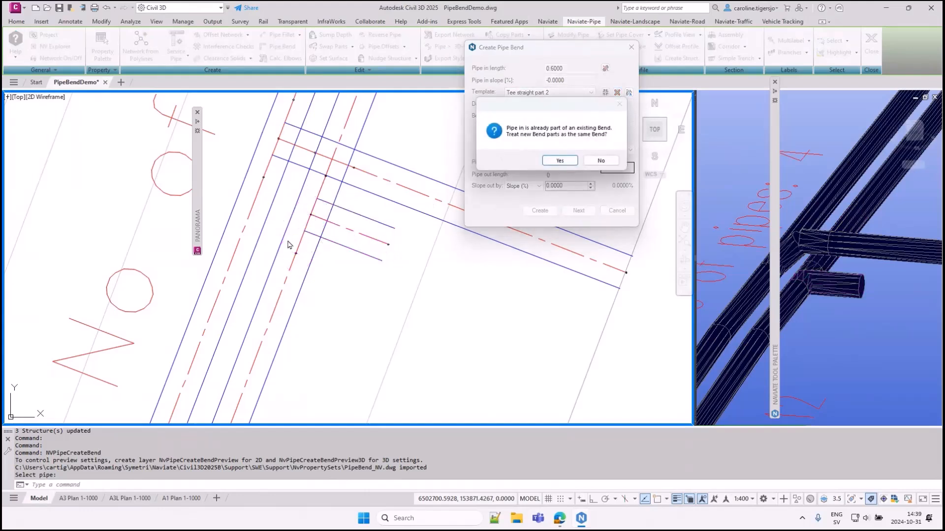
key("ctrl")
key("ctrl")
left_click(565, 160)
Extend the new tee with the Straight Pipe template at 0.0 degrees, about 3.33 long to the boundary line, as a separate bend.
left_click(560, 93)
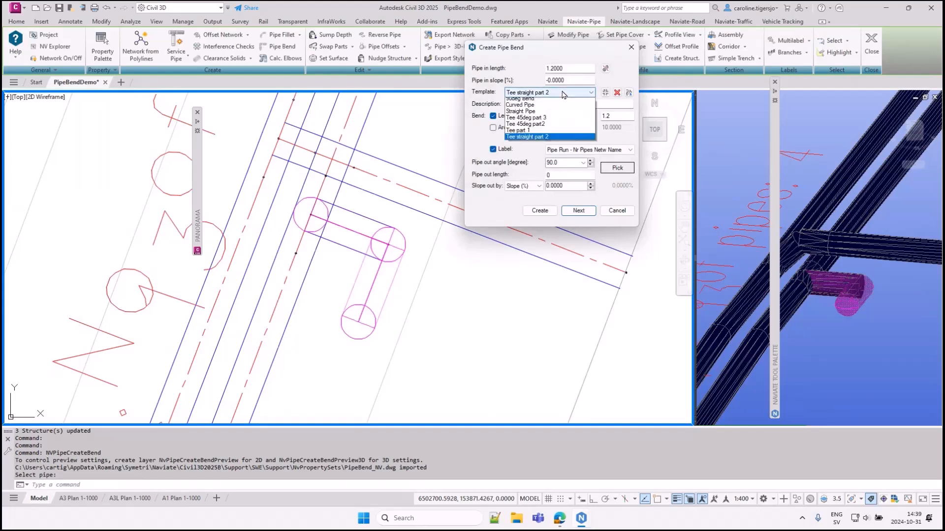
left_click(543, 159)
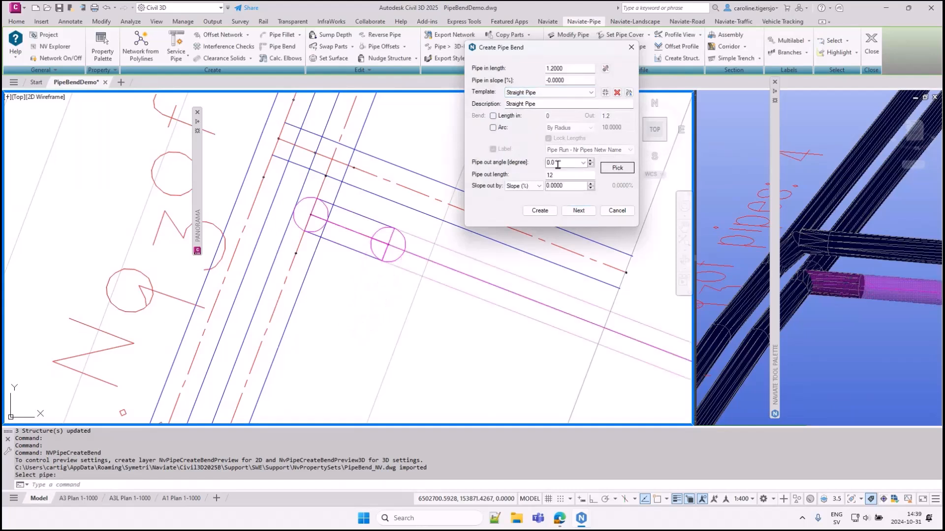
left_click(617, 168)
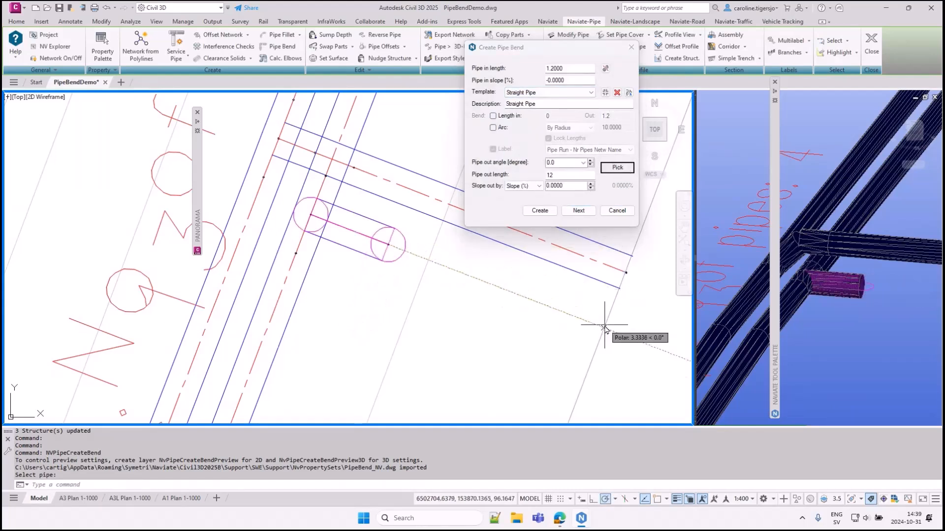
left_click(604, 329)
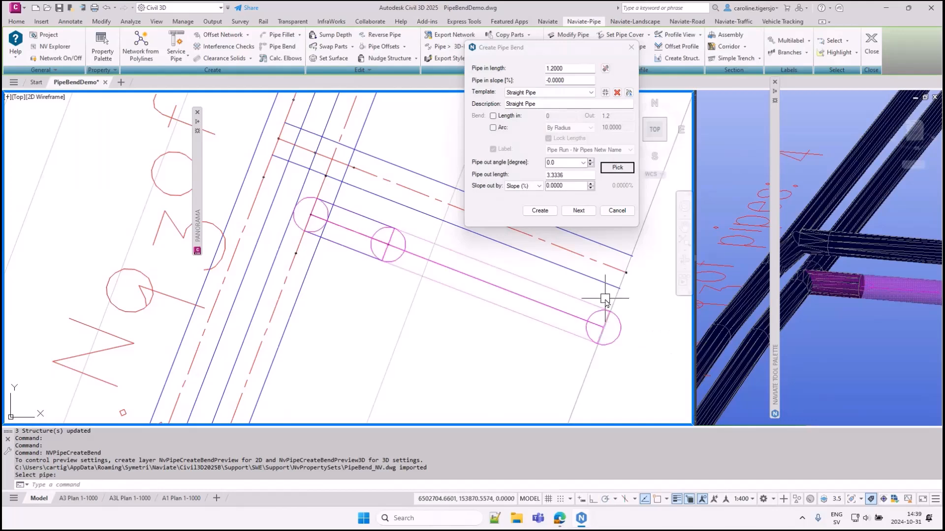
left_click(540, 211)
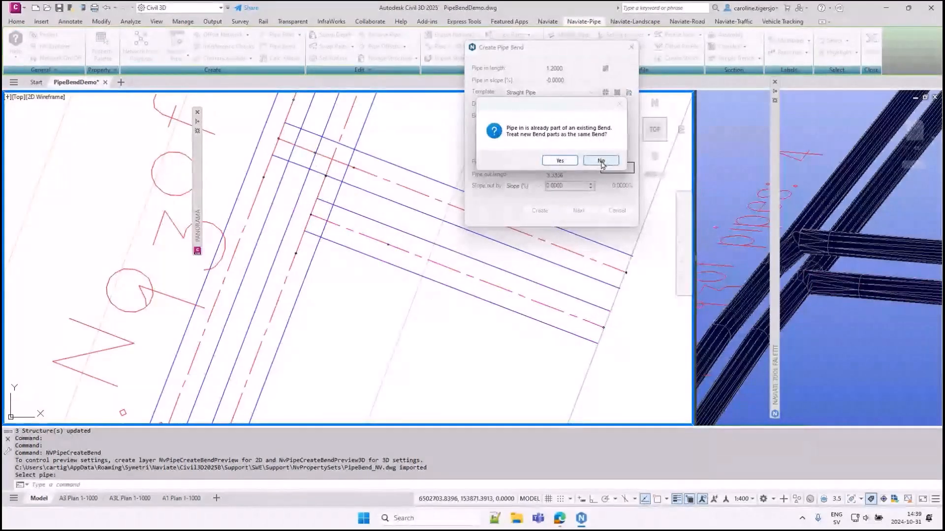
left_click(601, 161)
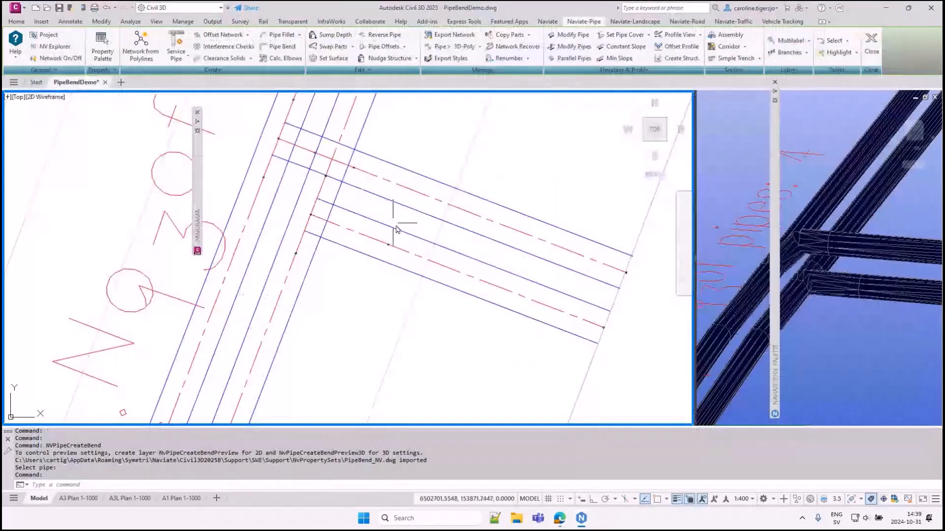
Select the pipes and structures of both side branches plus the adjoining run, and open them in Object Viewer.
scroll(400, 225, "down", 2)
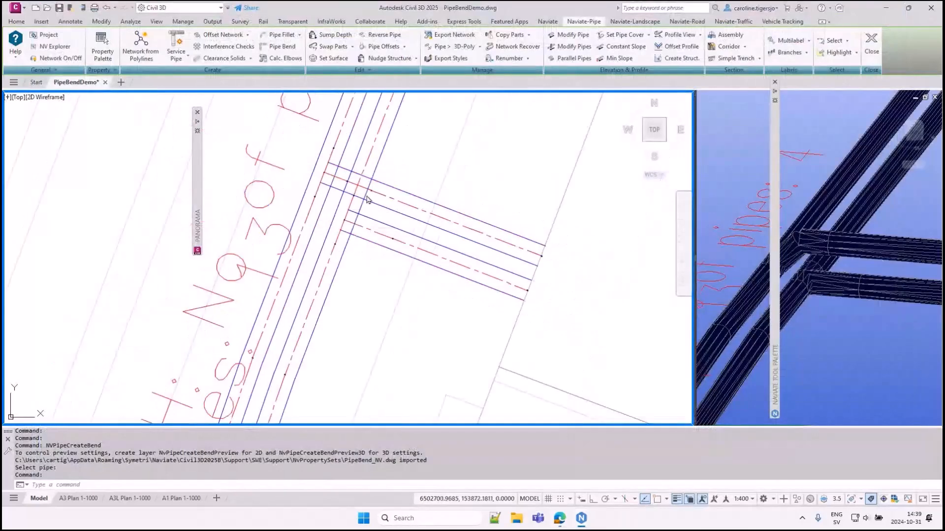
left_click(286, 188)
mouse_move(329, 245)
left_mouse_down()
mouse_move(561, 276)
mouse_move(417, 121)
mouse_move(306, 133)
mouse_move(304, 143)
left_mouse_up()
right_click(304, 142)
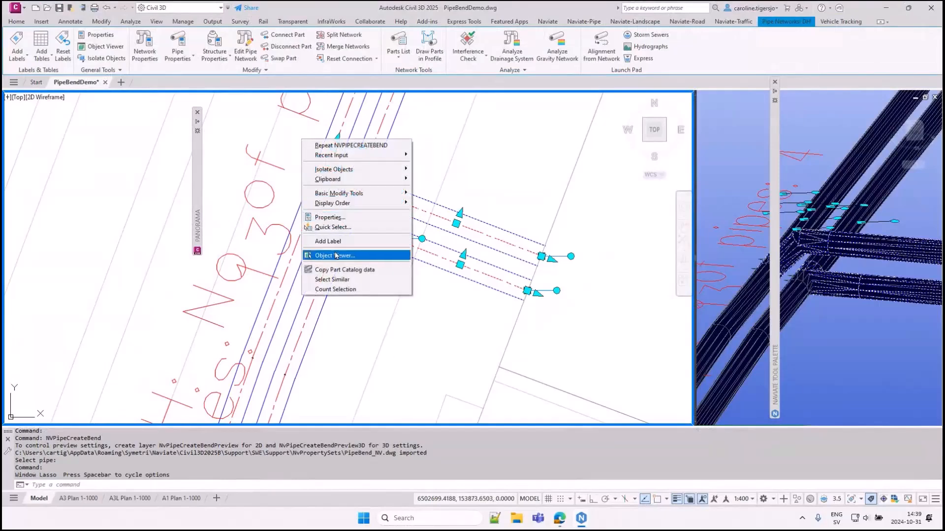
left_click(437, 138)
left_click(397, 131)
left_click(394, 131)
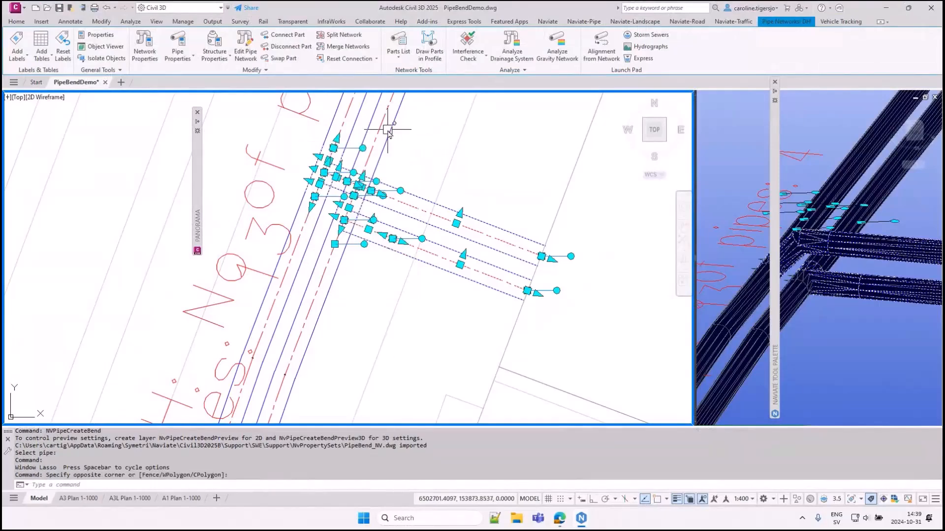
left_click(388, 131)
right_click(402, 139)
left_click(426, 253)
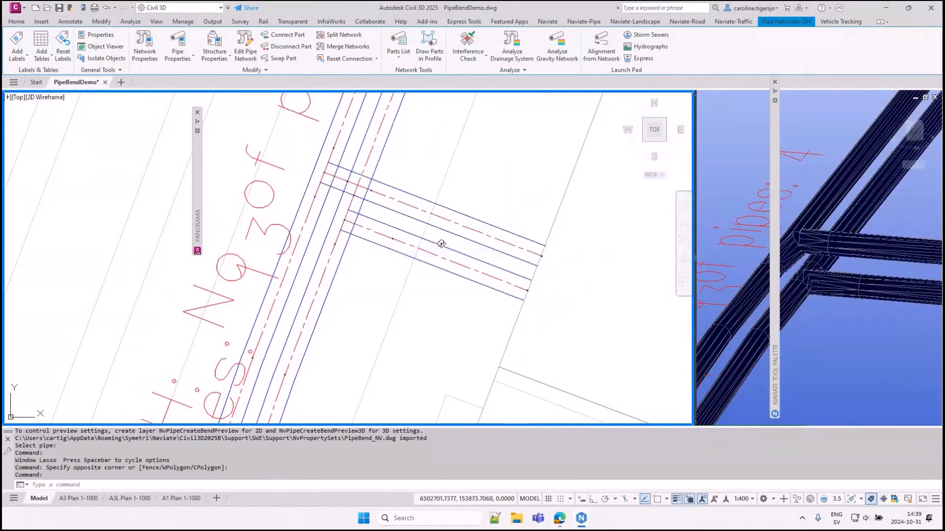
Examine both tee branches in 3D up close and from a low front angle, and close the viewer.
left_click_drag(443, 253, 419, 198)
middle_click_drag(393, 313, 487, 198)
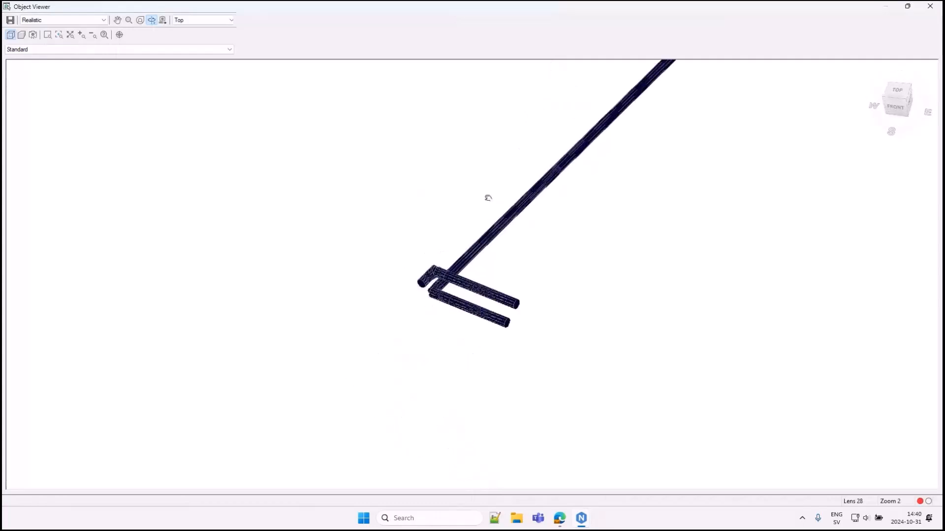
scroll(467, 270, "up", 5)
left_click_drag(453, 279, 563, 164)
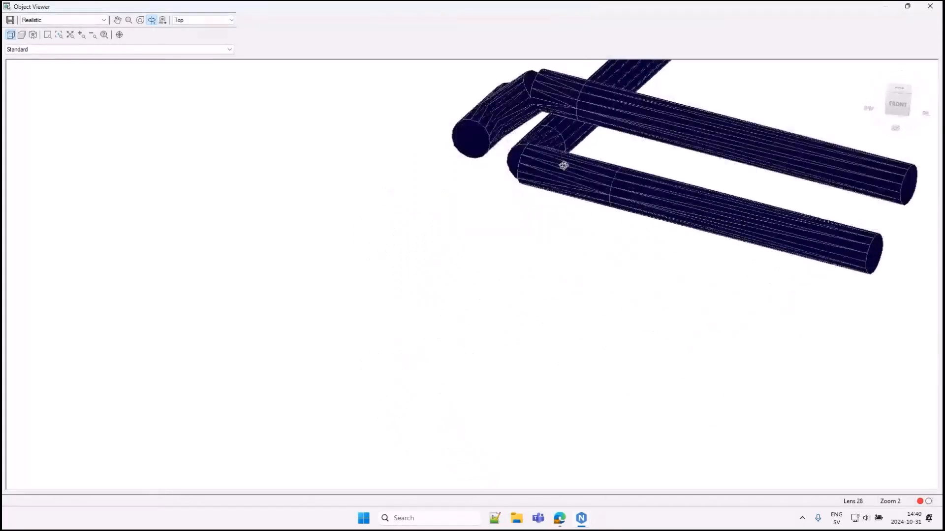
middle_click_drag(563, 164, 371, 344)
scroll(371, 338, "up", 2)
left_click_drag(288, 407, 330, 267)
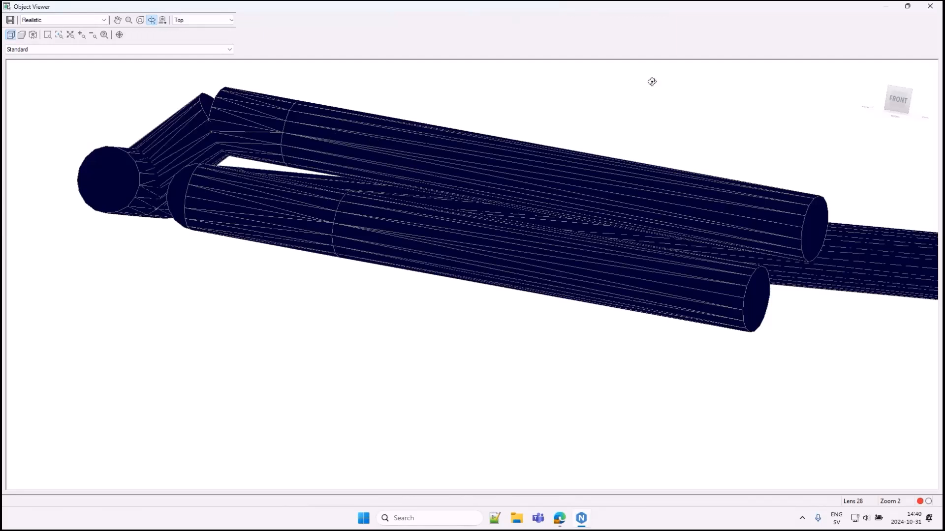
left_click(929, 6)
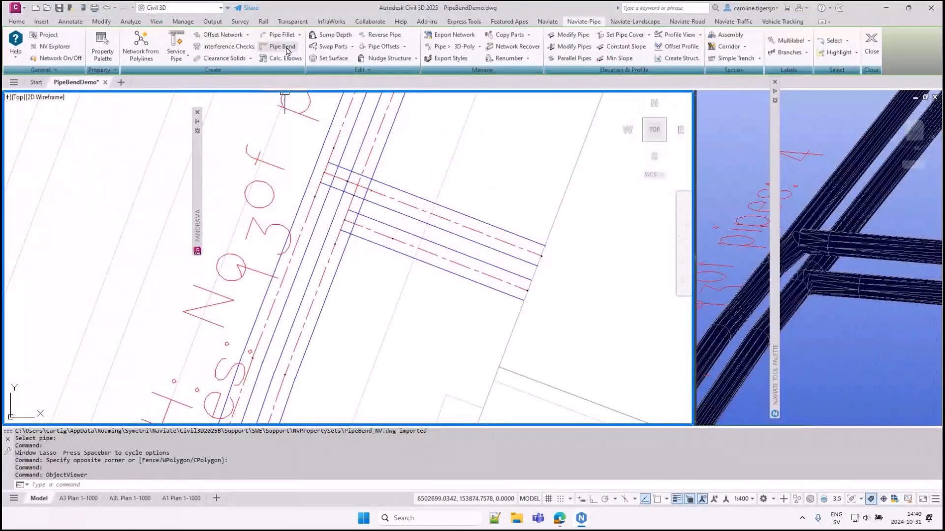
Start a pipe bend from the original side branch's pipe, load the Tee part 1 template and review its bend lengths in and out.
left_click(282, 47)
left_click(473, 214)
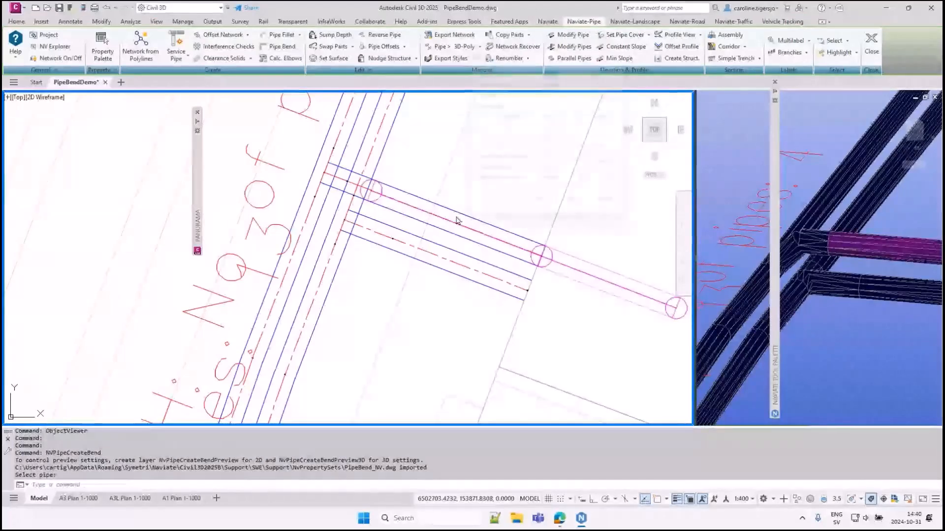
left_click(539, 95)
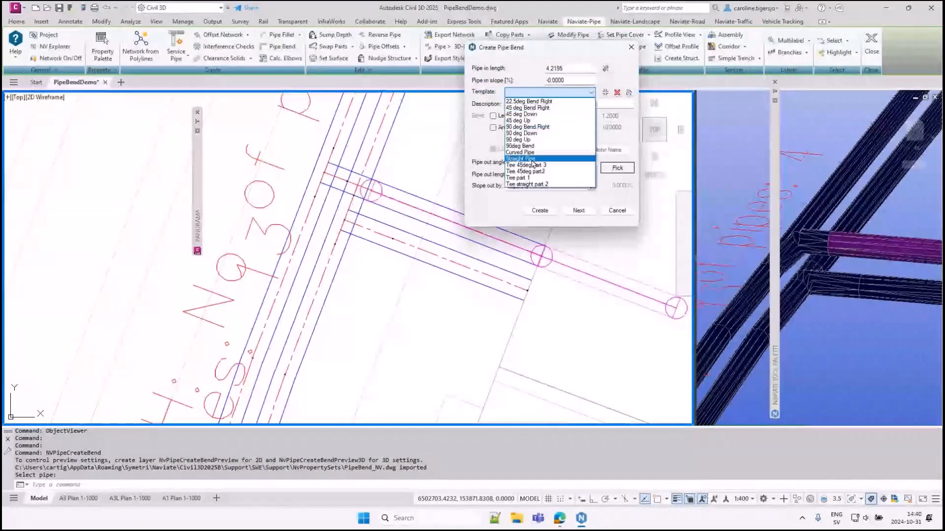
left_click(531, 178)
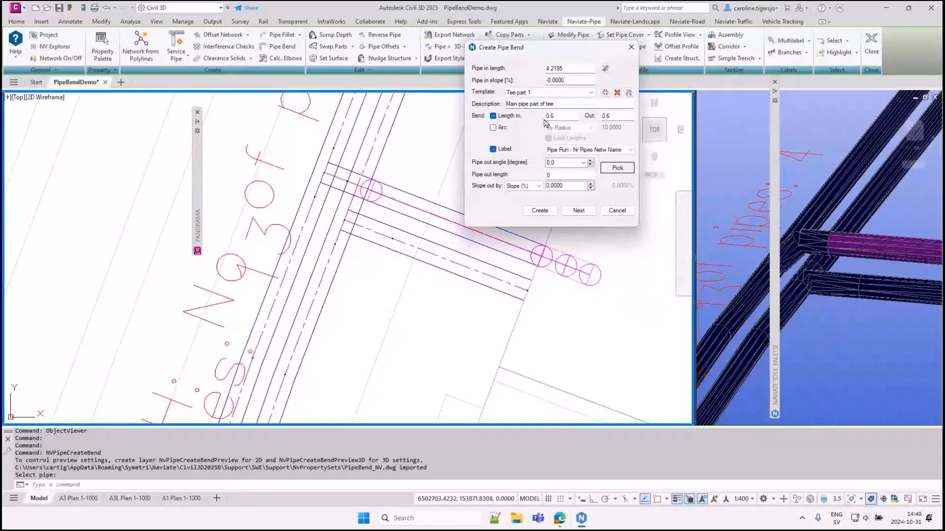
left_click_drag(556, 116, 543, 116)
left_click_drag(613, 116, 592, 118)
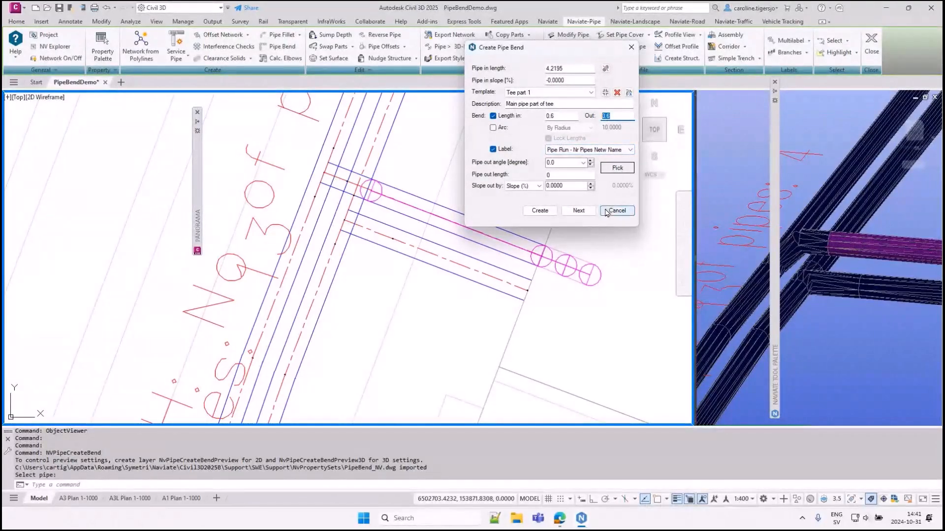
Review the available bend templates and the Save Template options for Tee part 1, then close the template and pipe bend dialogs without saving.
left_click(542, 94)
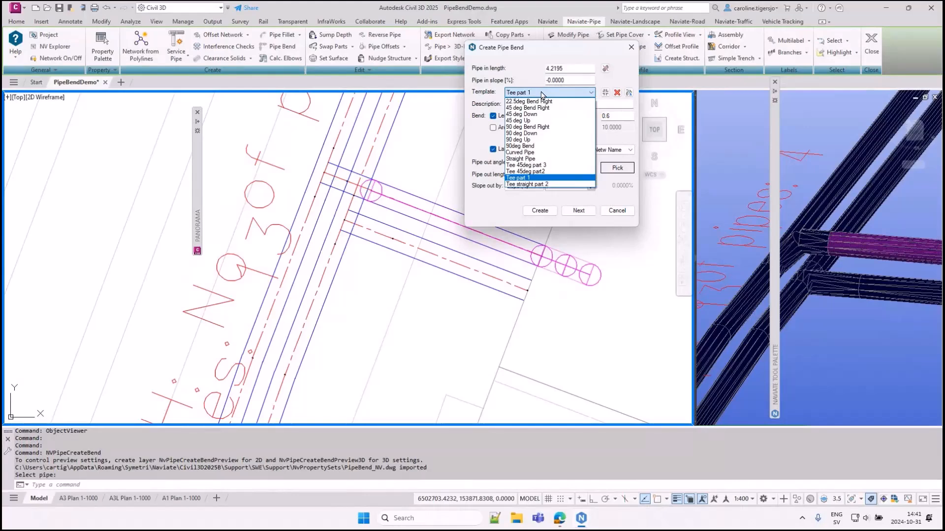
left_click(596, 93)
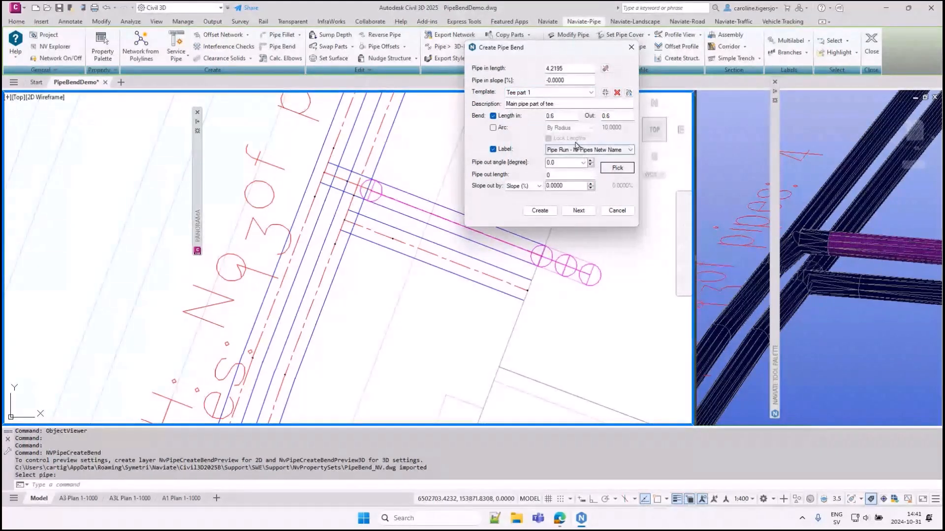
left_click(606, 94)
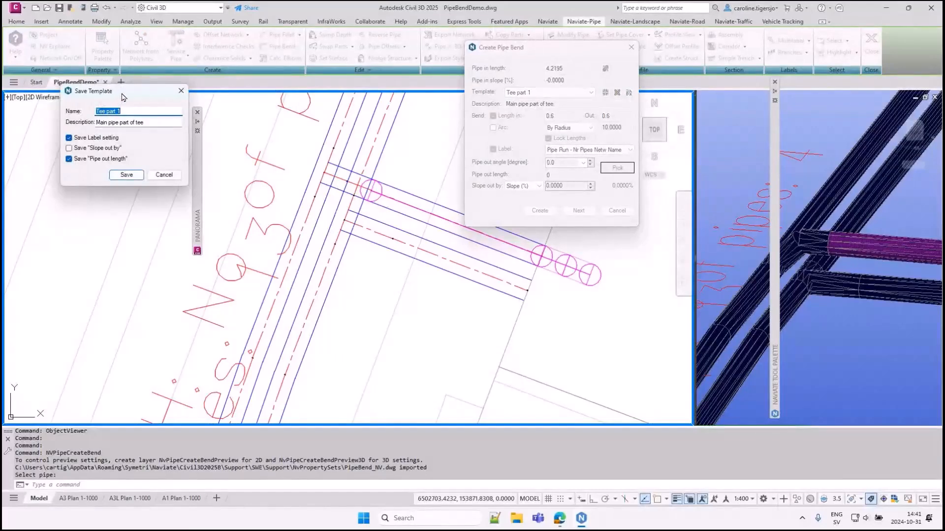
left_click_drag(125, 97, 370, 92)
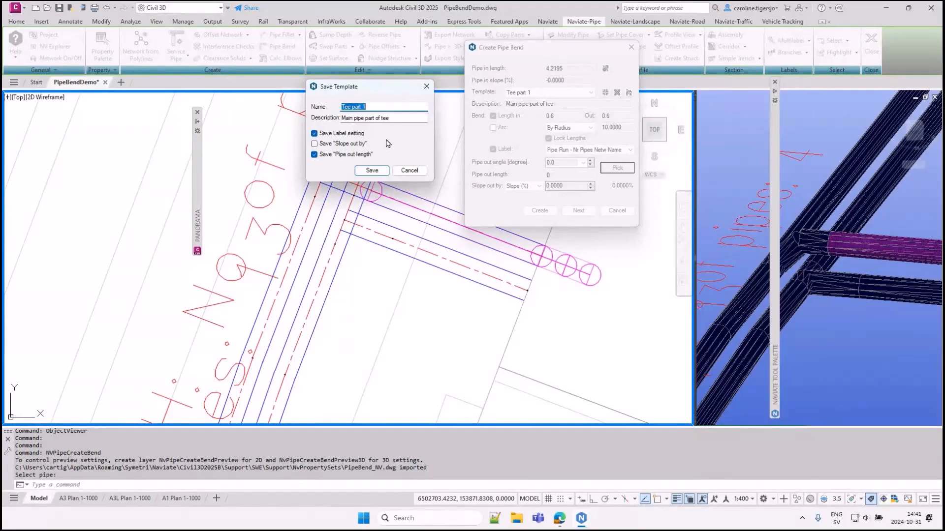
left_click(410, 171)
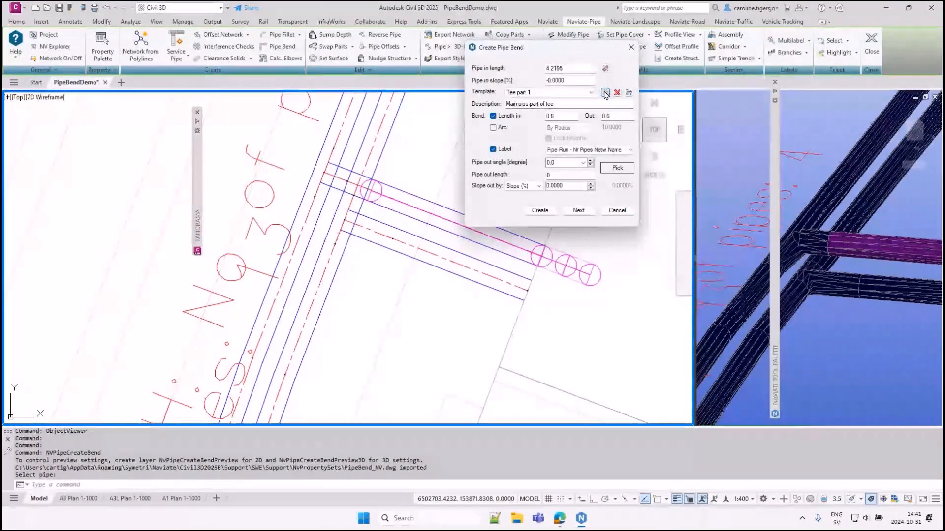
left_click(617, 211)
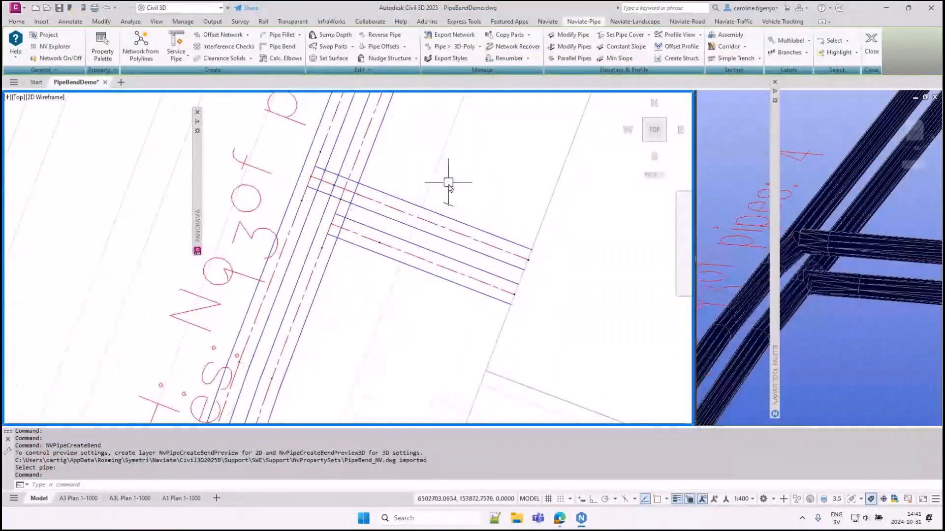
Clear the Quantity filter of the PipeBend_NV property set in Naviate Property Data and search for all matching objects.
scroll(443, 179, "down", 2)
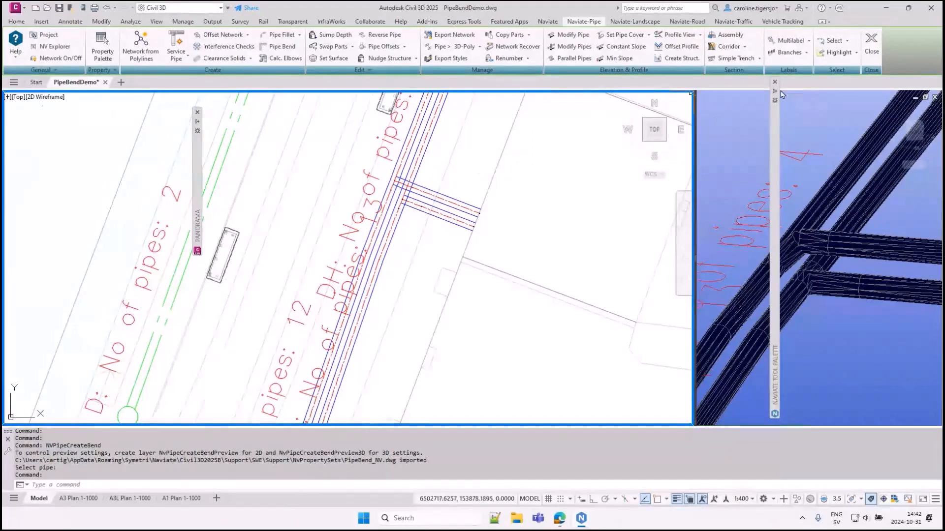
mouse_move(775, 95)
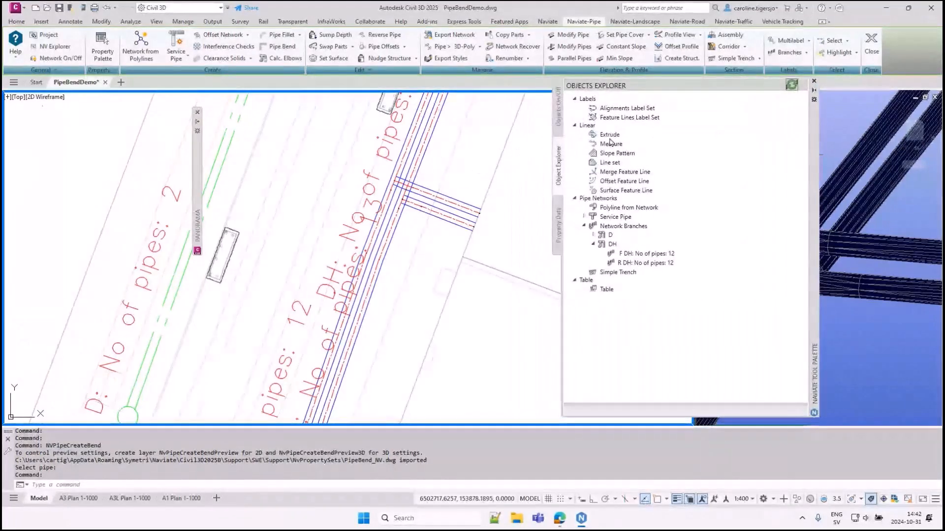
left_click(556, 225)
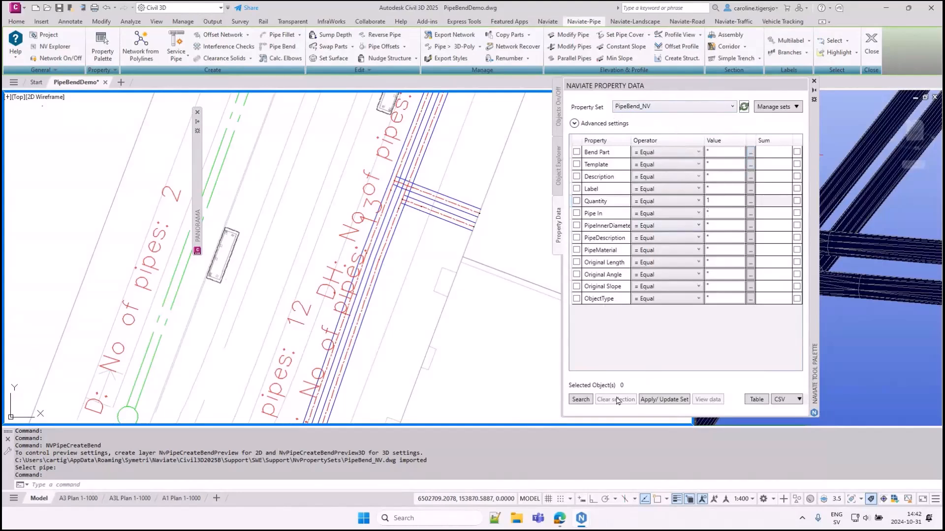
left_click(750, 201)
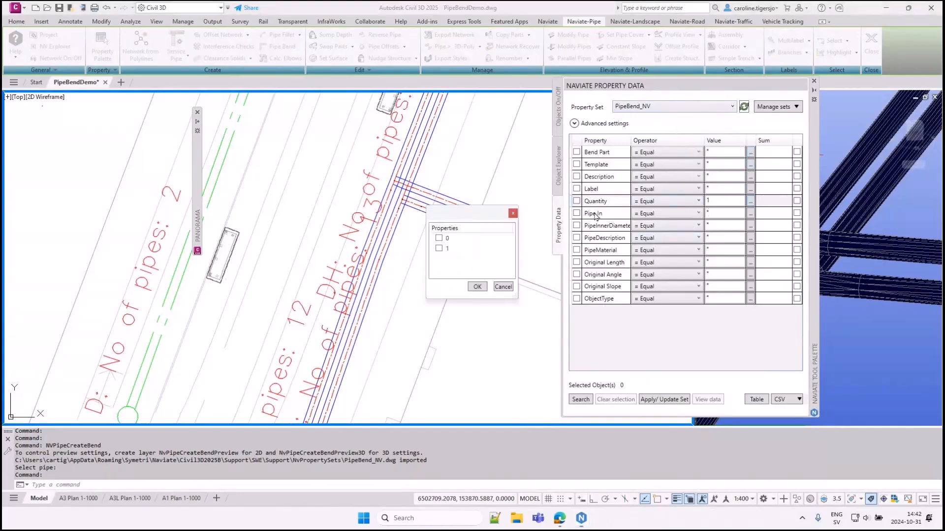
left_click(477, 287)
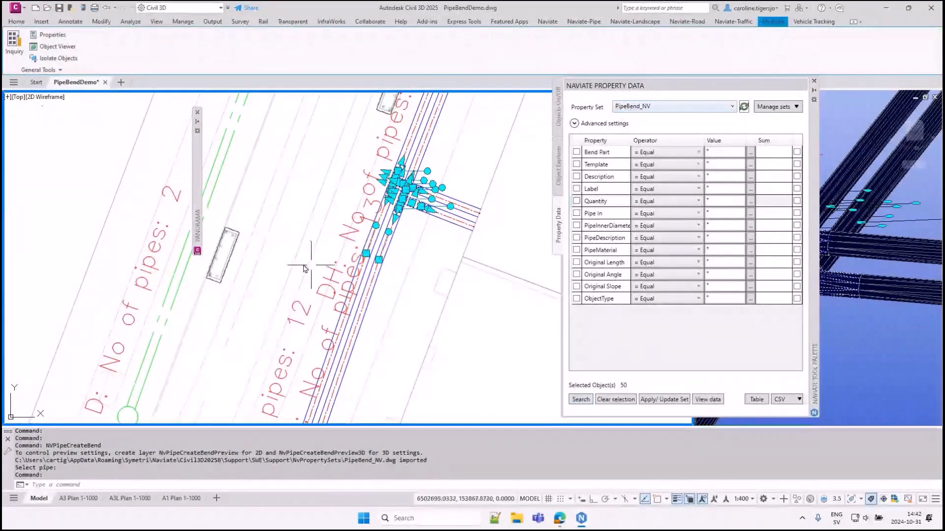
Examine the selected bend objects along the parallel district heating runs, from the tee branches to the curved upper end.
scroll(303, 262, "down", 5)
middle_click_drag(400, 204, 388, 242)
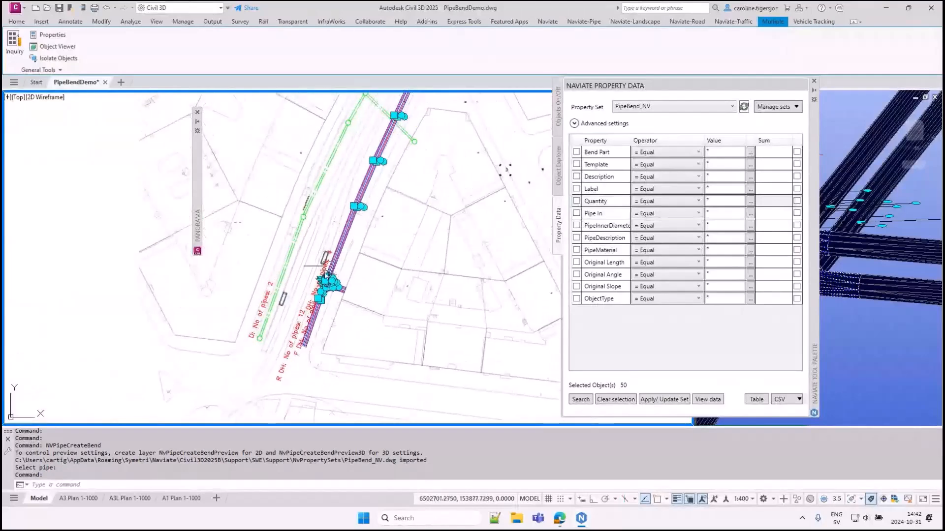
scroll(318, 286, "up", 4)
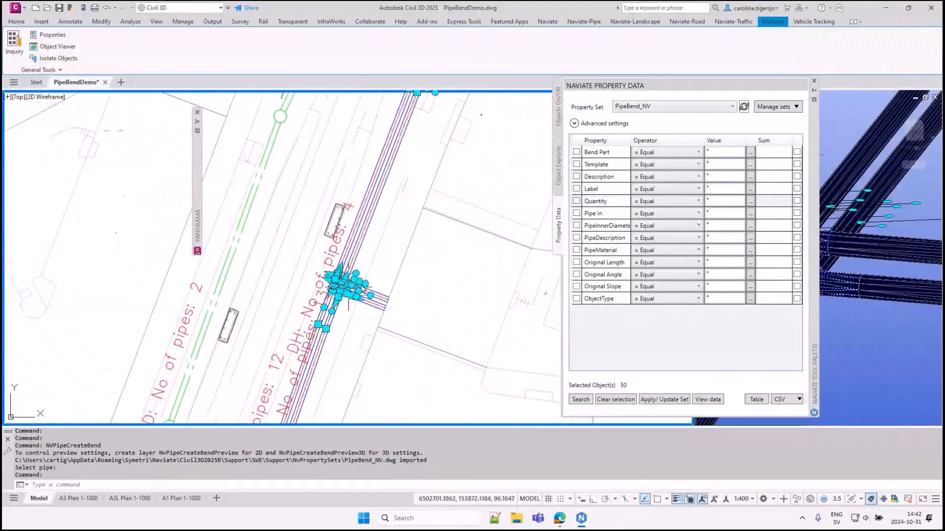
scroll(344, 290, "down", 2)
middle_click_drag(428, 179, 399, 221)
scroll(354, 275, "up", 4)
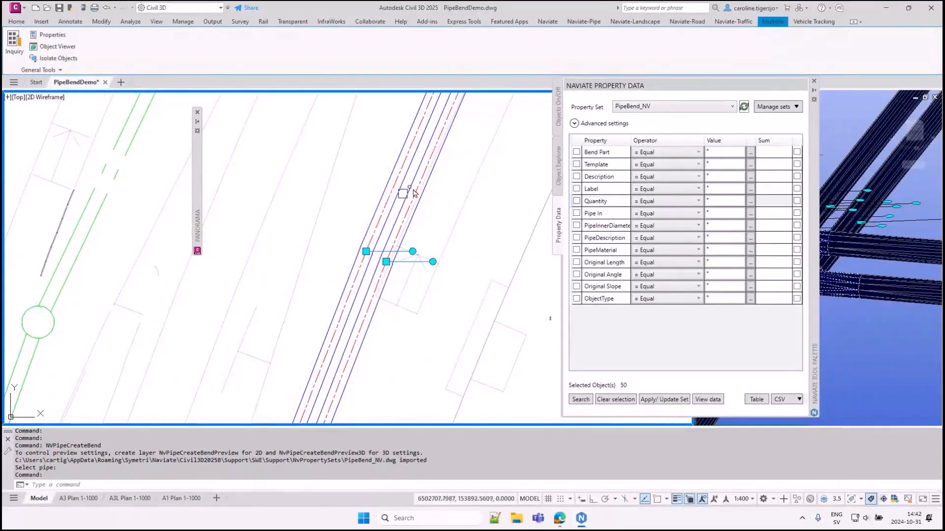
scroll(349, 274, "down", 2)
scroll(435, 179, "down", 1)
middle_click_drag(443, 169, 424, 207)
scroll(424, 210, "up", 2)
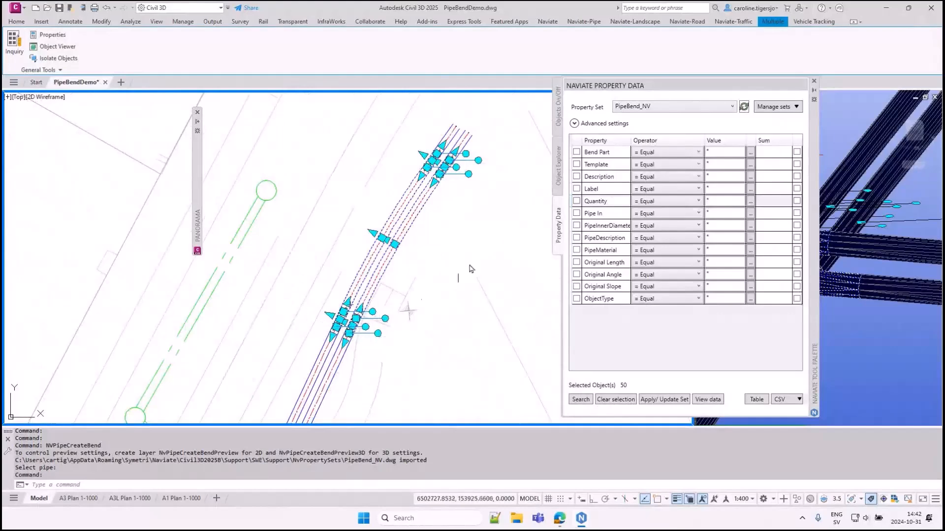
Examine the selected bend objects along the dashed water pipe, up to its two opposite 90-degree bends.
scroll(460, 193, "down", 2)
middle_click_drag(391, 135, 449, 302)
scroll(449, 302, "down", 1)
scroll(404, 174, "up", 3)
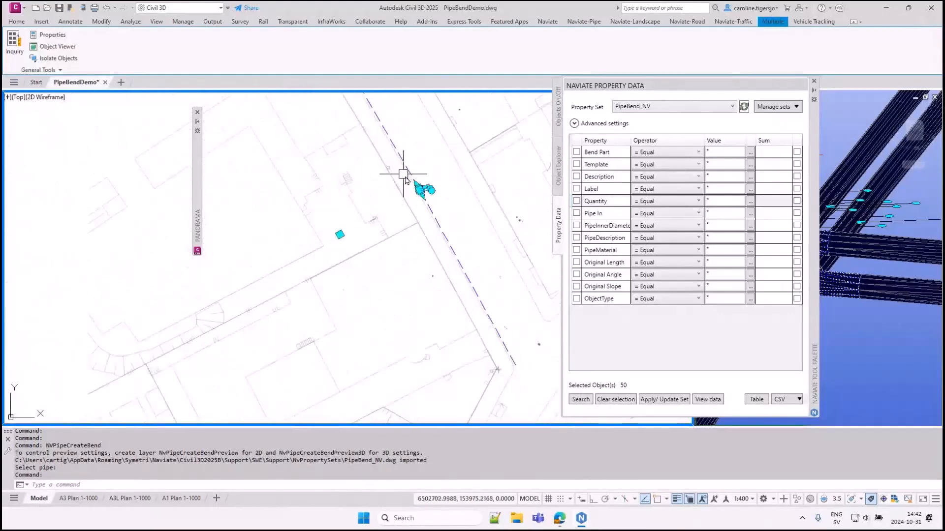
scroll(439, 204, "down", 2)
scroll(392, 177, "down", 2)
mouse_move(440, 320)
middle_mouse_down()
mouse_move(404, 291)
mouse_move(422, 328)
middle_mouse_up()
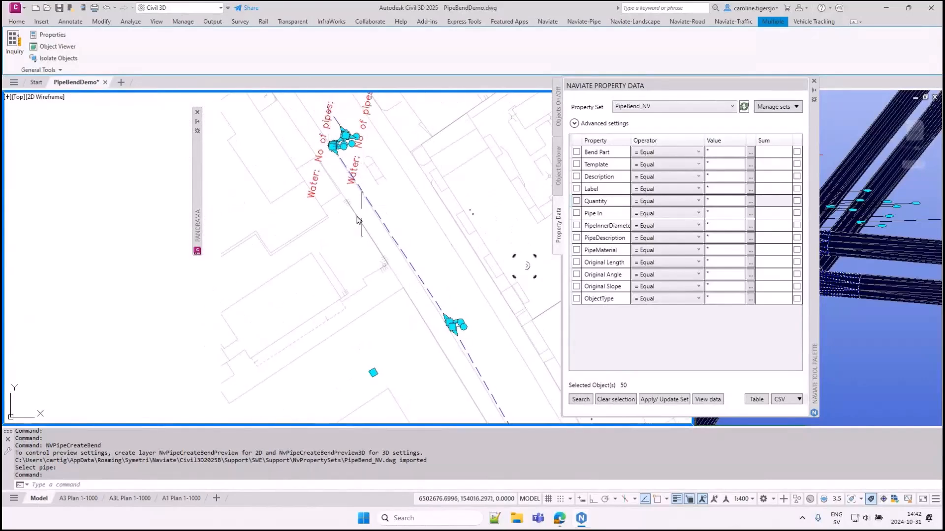
scroll(334, 145, "up", 5)
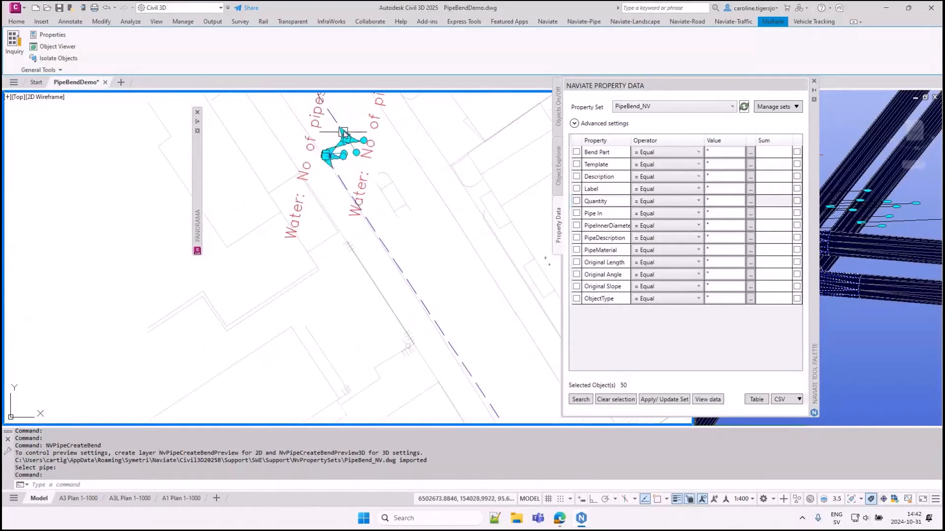
scroll(332, 147, "up", 4)
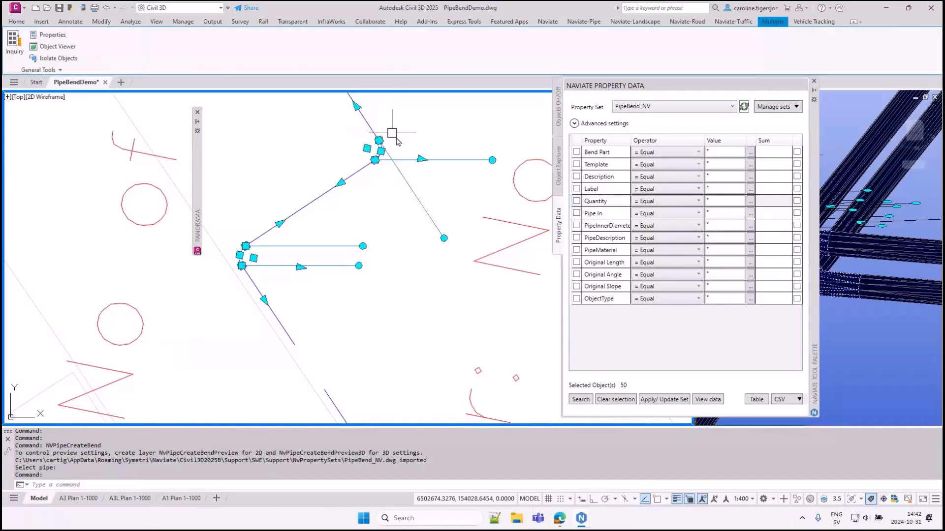
scroll(392, 138, "up", 2)
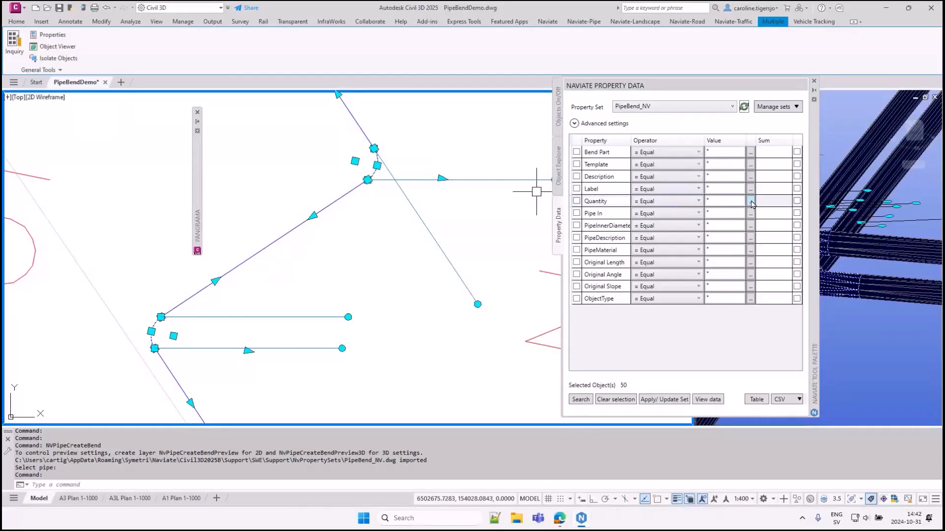
Filter the PipeBend_NV property set to Quantity 1 and search for the matching objects.
left_click(751, 202)
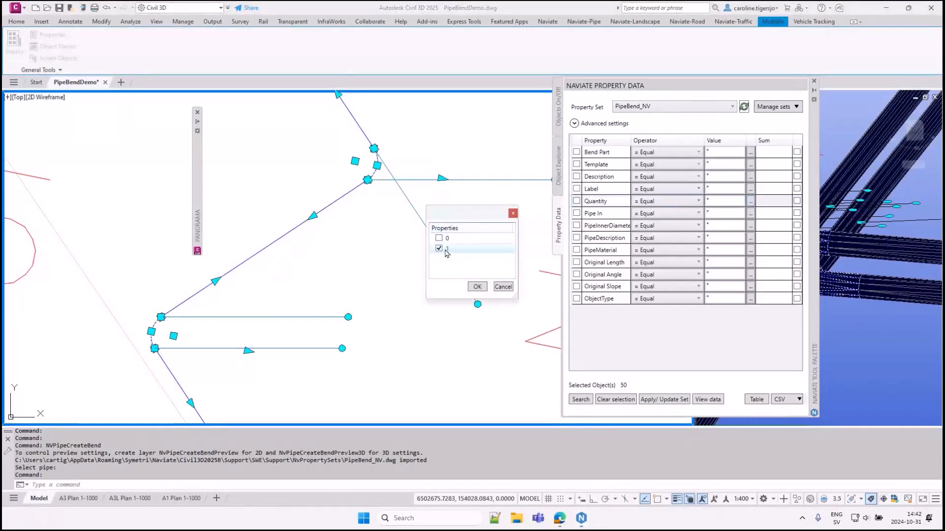
left_click(477, 288)
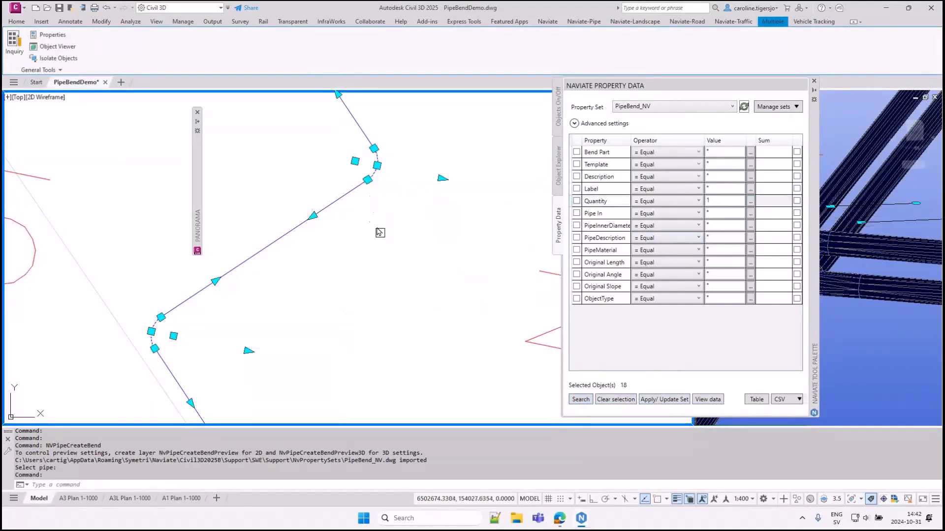
scroll(403, 143, "down", 2)
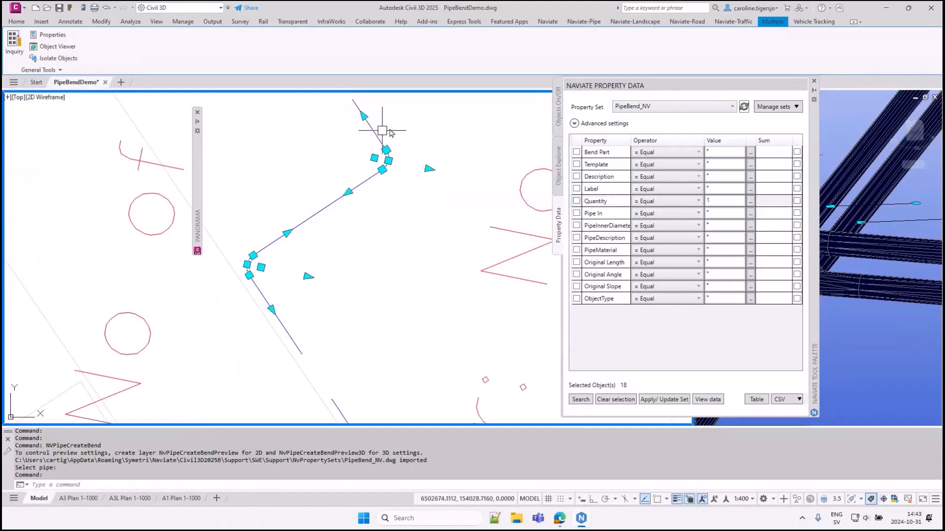
Check which bend objects are selected with the Quantity 1 filter along the water pipe.
scroll(356, 154, "down", 5)
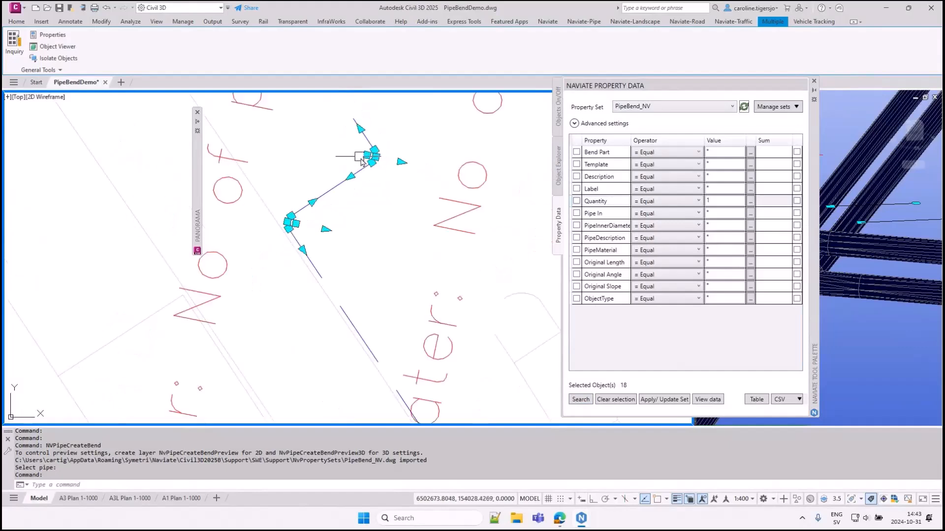
middle_click_drag(481, 306, 353, 170)
scroll(397, 215, "down", 3)
scroll(445, 290, "up", 2)
middle_click_drag(446, 290, 375, 232)
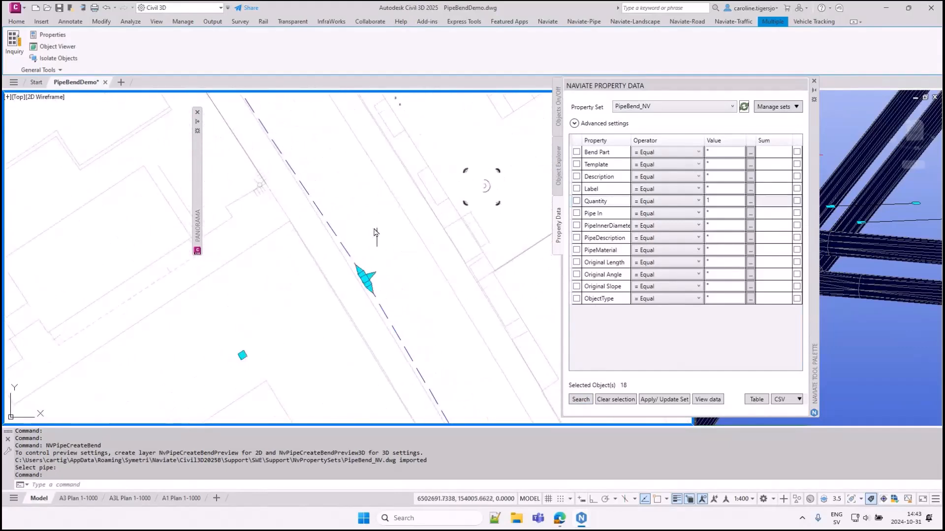
scroll(362, 296, "up", 5)
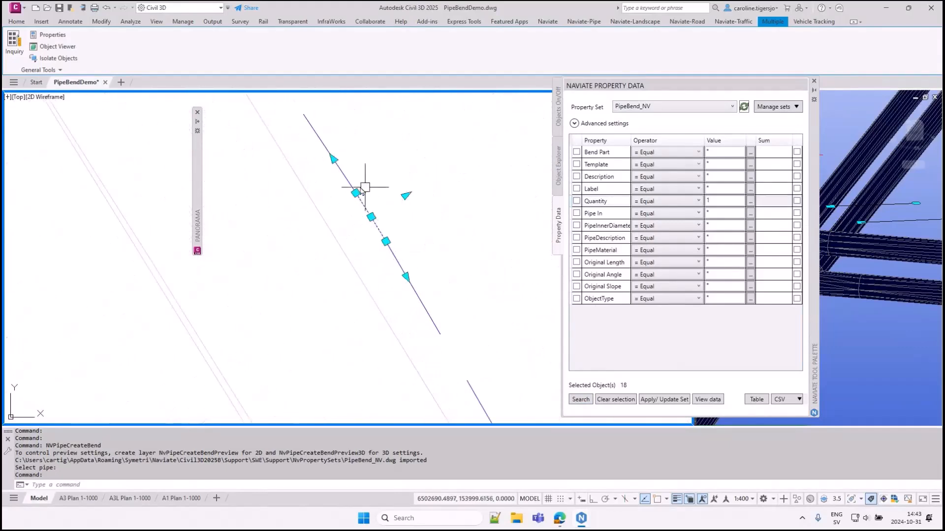
scroll(326, 191, "down", 5)
Check the filtered selection along the parallel district heating runs, including the straight pipe joints and the tee branches.
middle_click_drag(462, 321, 350, 121)
middle_click_drag(451, 288, 363, 142)
middle_click_drag(428, 262, 394, 141)
middle_click_drag(385, 287, 403, 183)
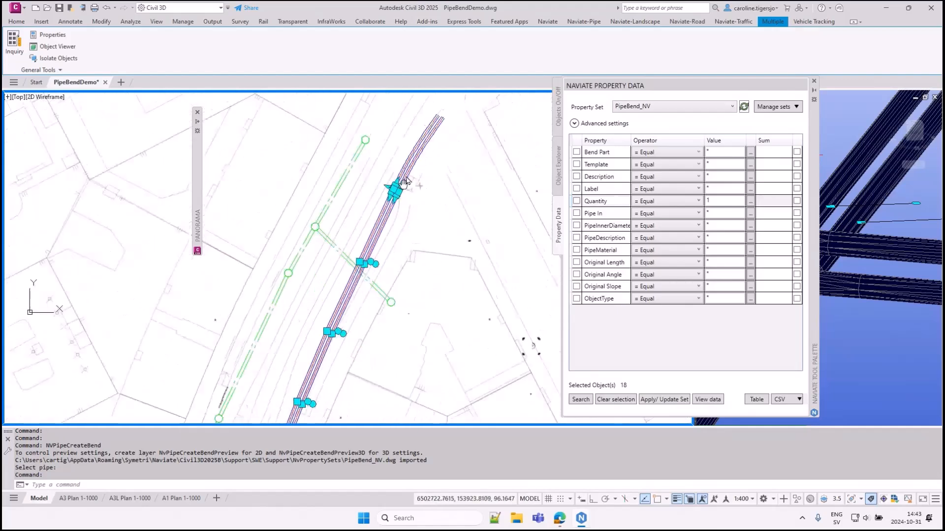
scroll(350, 264, "up", 5)
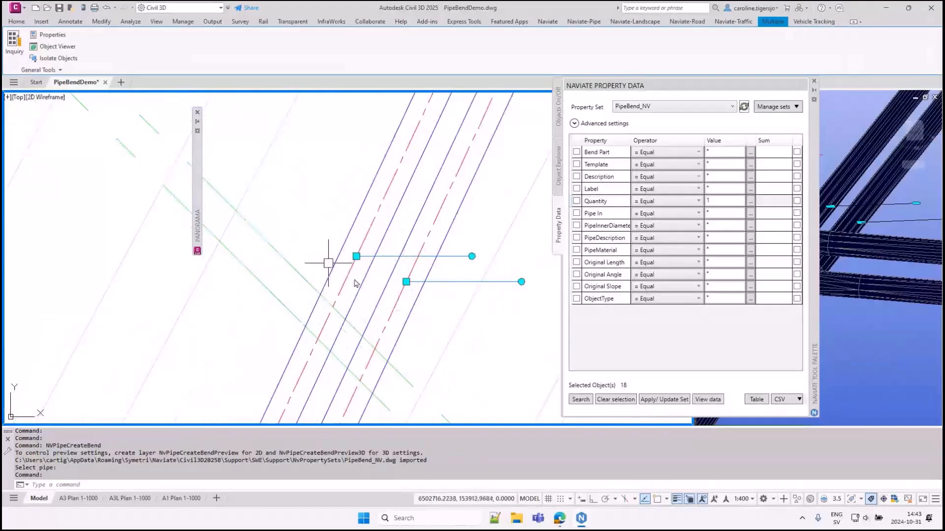
scroll(328, 263, "down", 5)
scroll(448, 172, "down", 1)
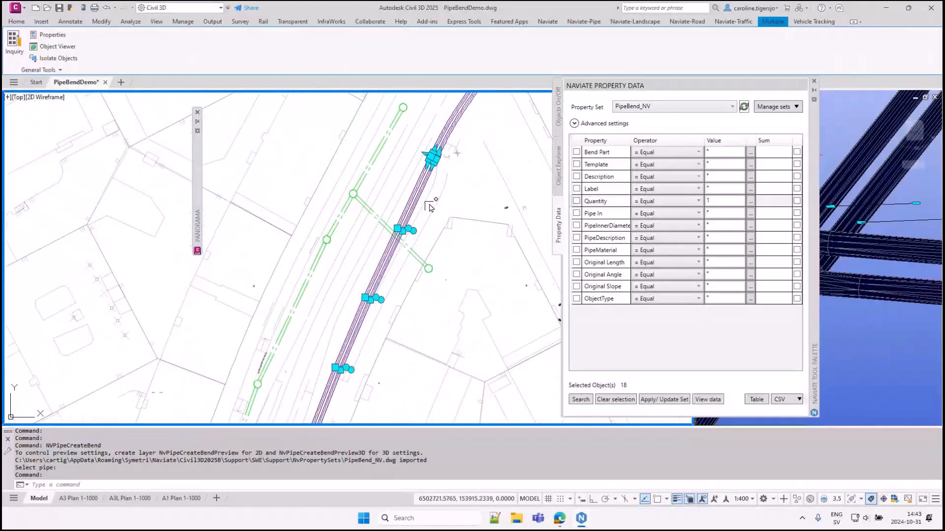
scroll(433, 266, "up", 6)
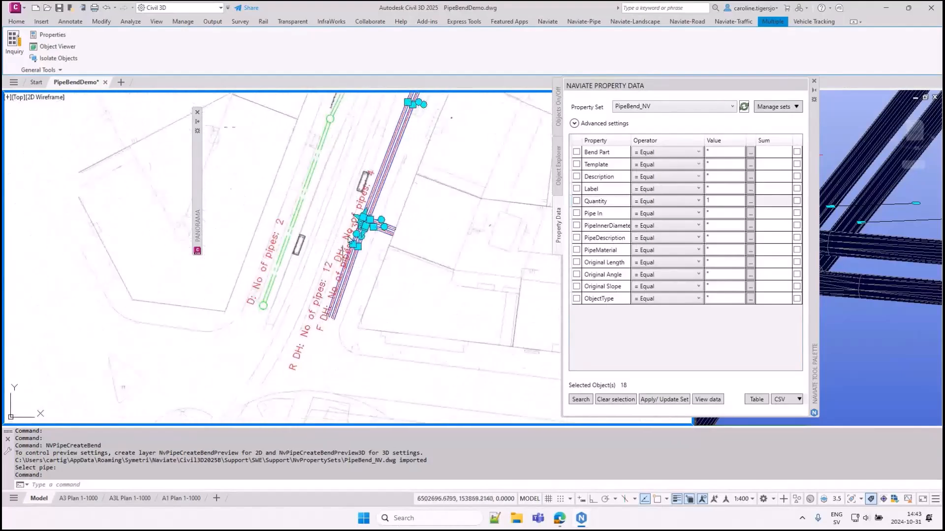
scroll(328, 224, "down", 3)
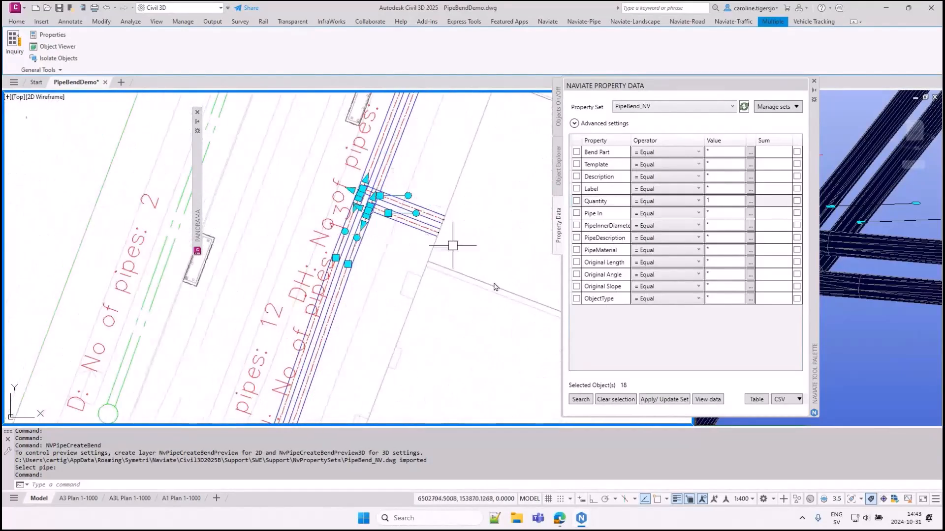
Add a Bends by Angle schedule table for the filtered objects with text height 2.5 and Auto-Update on, placed in the empty area below the plan.
left_click(756, 400)
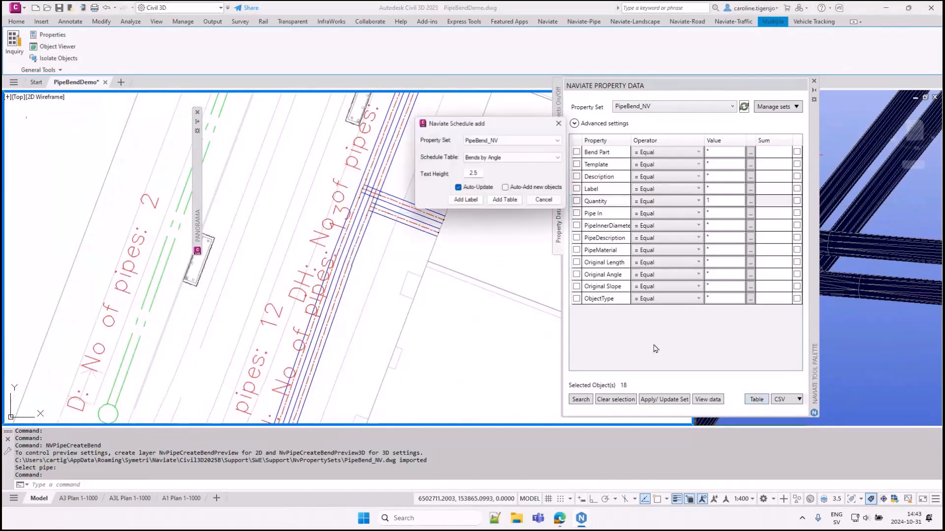
left_click(505, 200)
scroll(335, 206, "down", 5)
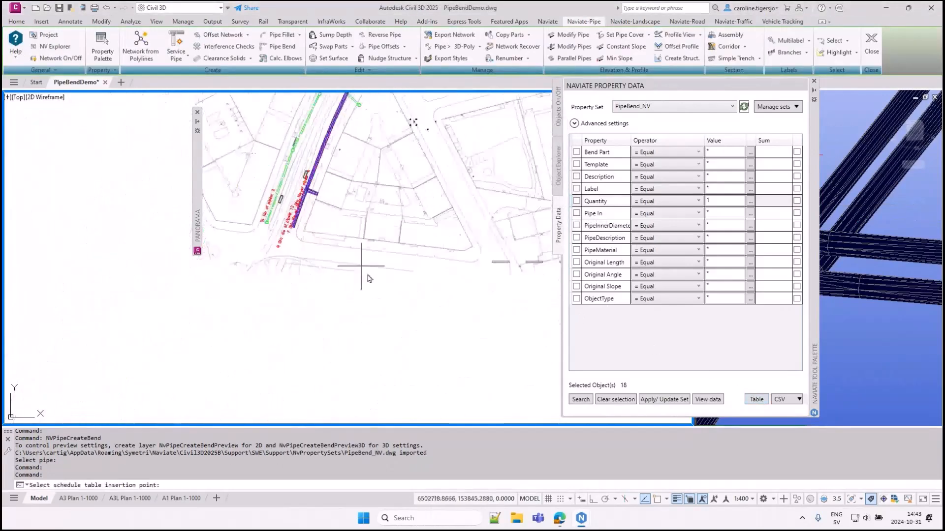
left_click(413, 319)
middle_click_drag(505, 365, 435, 217)
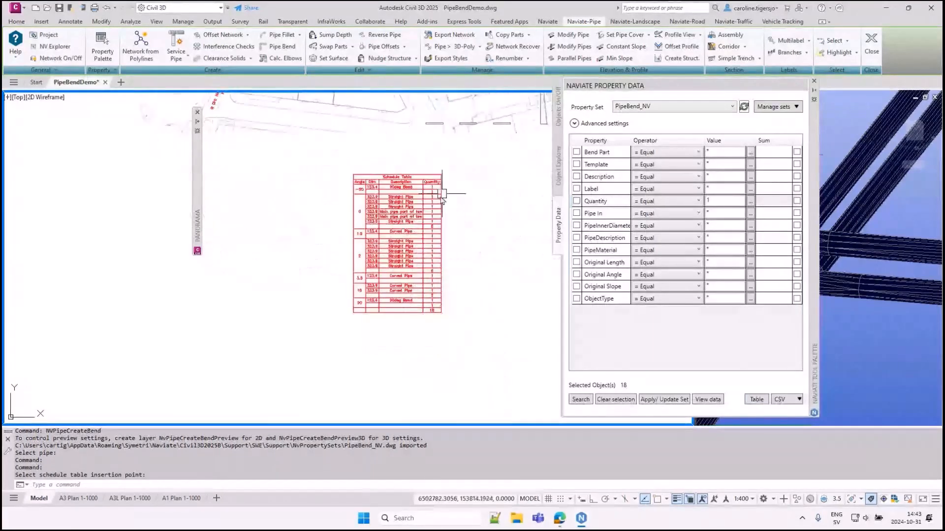
scroll(435, 217, "up", 3)
scroll(473, 160, "down", 1)
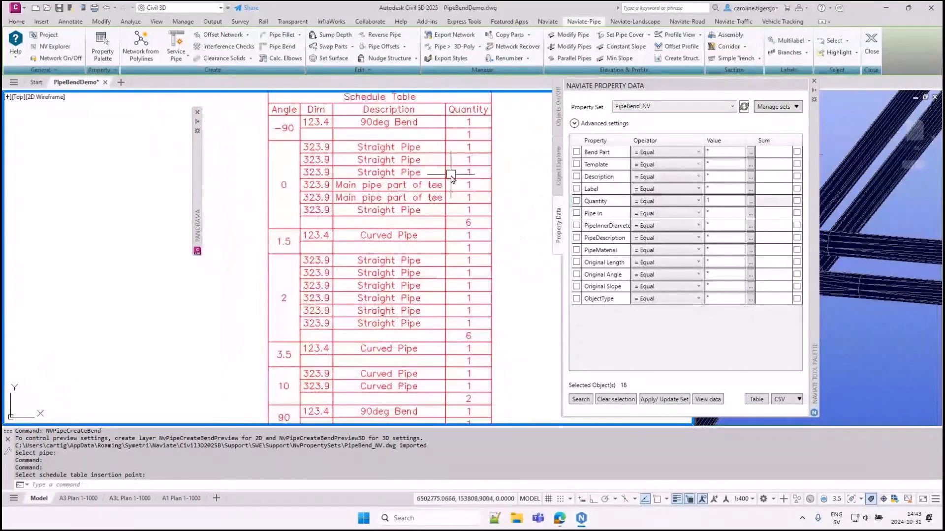
Examine the whole schedule table with its angle, dimension, description and quantity columns down to the last row.
scroll(449, 169, "down", 1)
type("z")
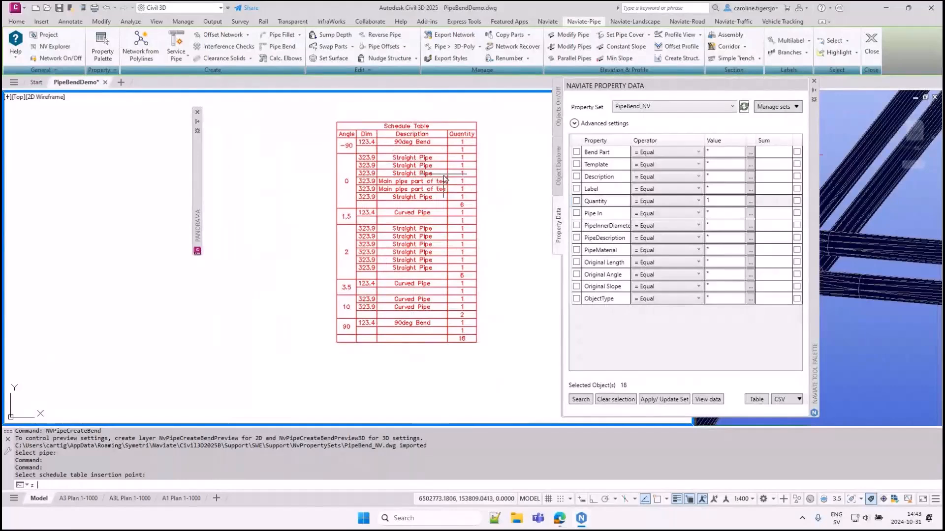
key("Return")
type("w")
key("Return")
left_click(325, 115)
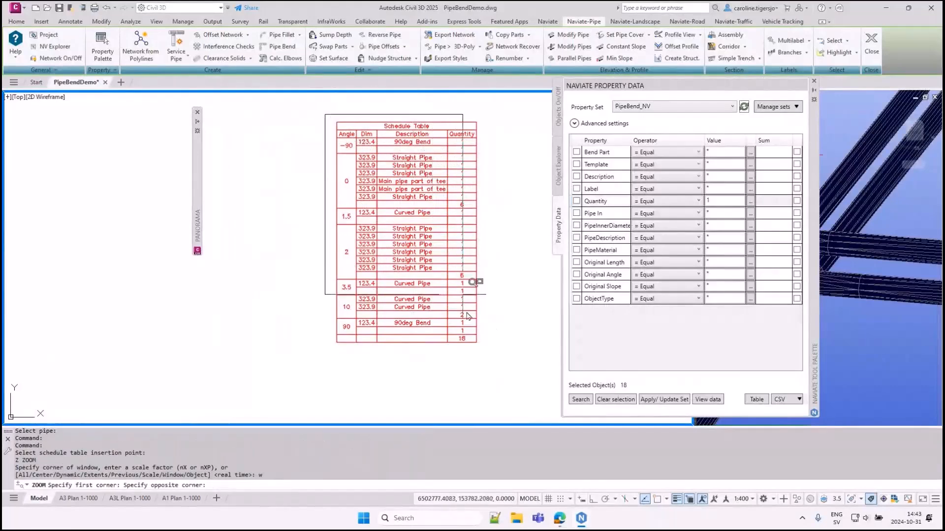
left_click(485, 345)
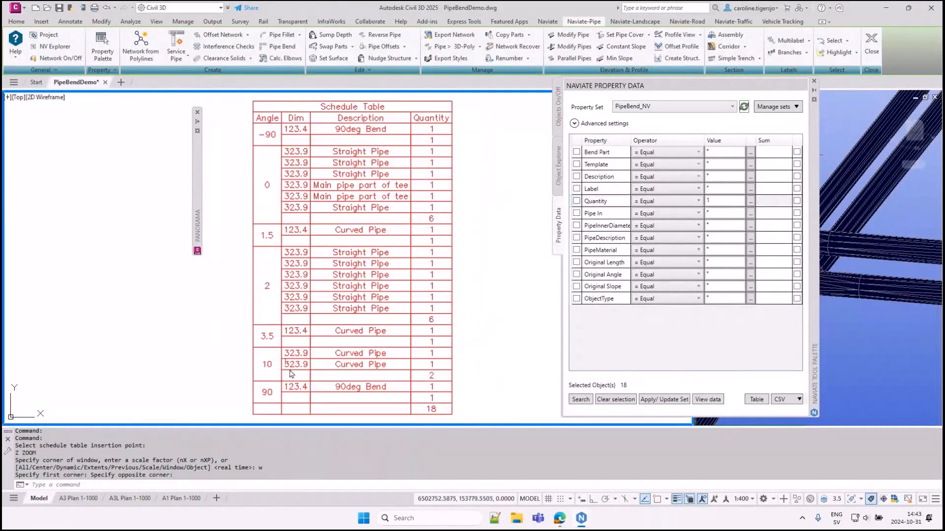
left_click(279, 401)
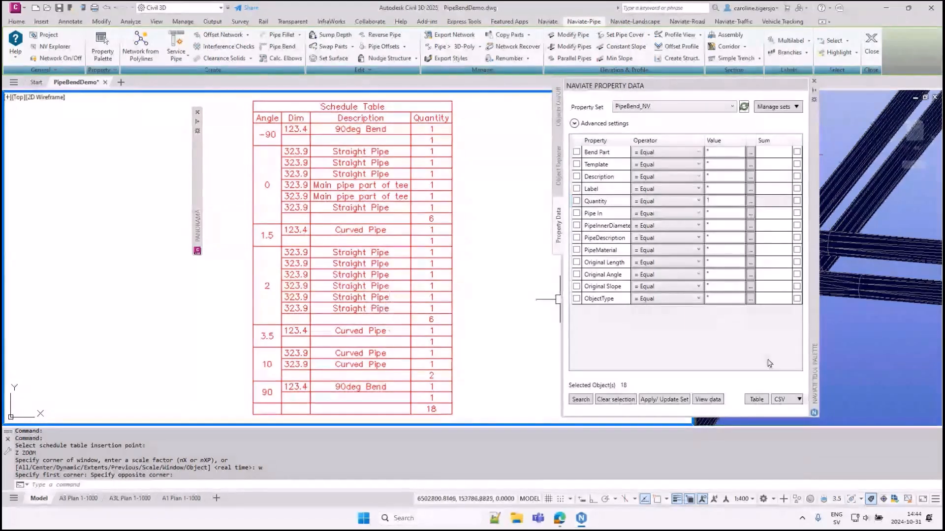
Check the available CSV export, import and match options for the property set data.
left_click(798, 400)
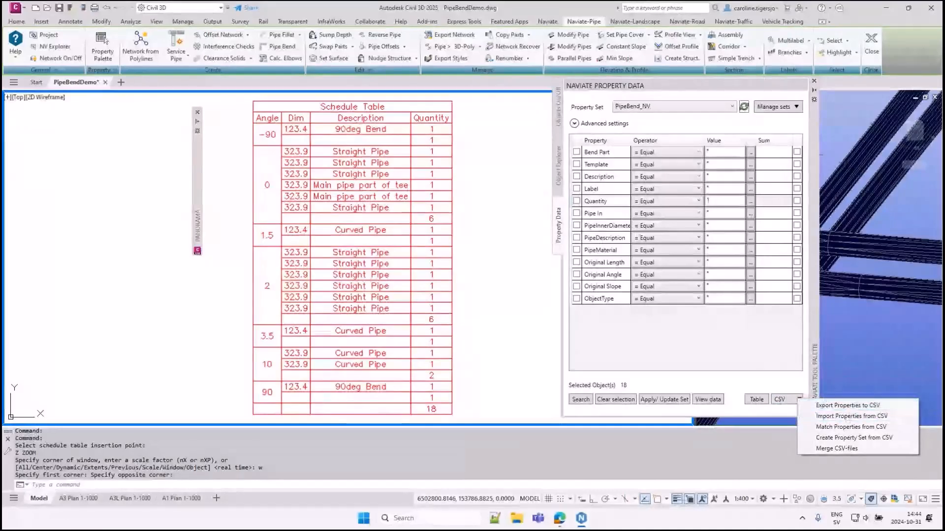
left_click(477, 221)
key("Escape")
Examine the green pipe run and its side branch in the plan, and check the Pipe Fillet and Curve pipe tool options.
scroll(455, 224, "down", 5)
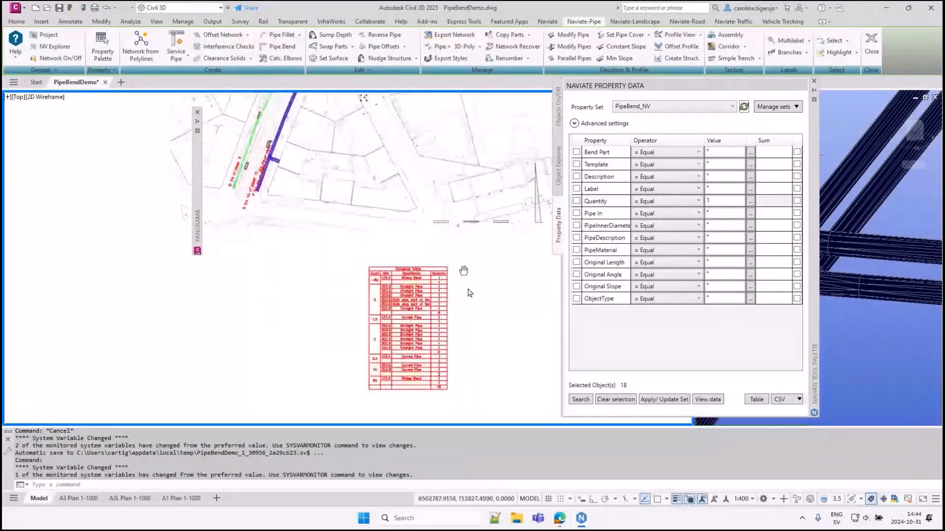
scroll(344, 222, "up", 3)
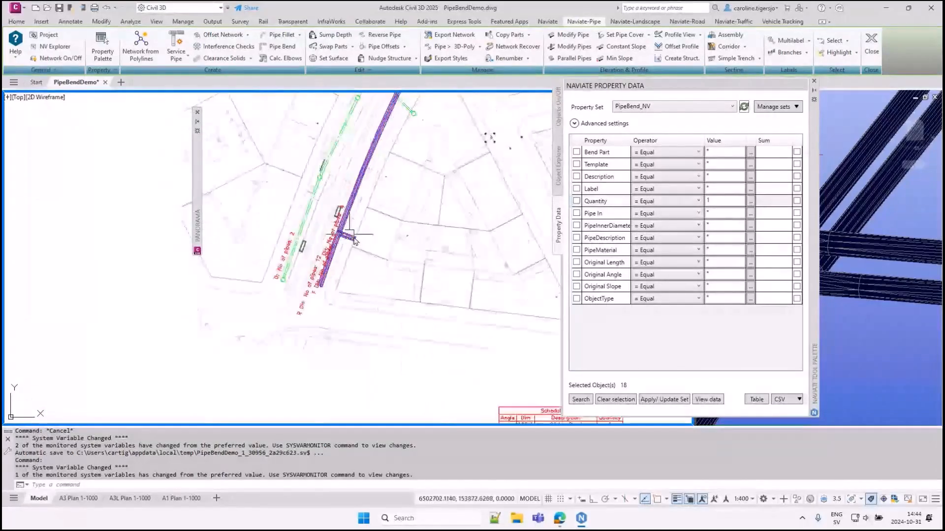
scroll(384, 256, "up", 2)
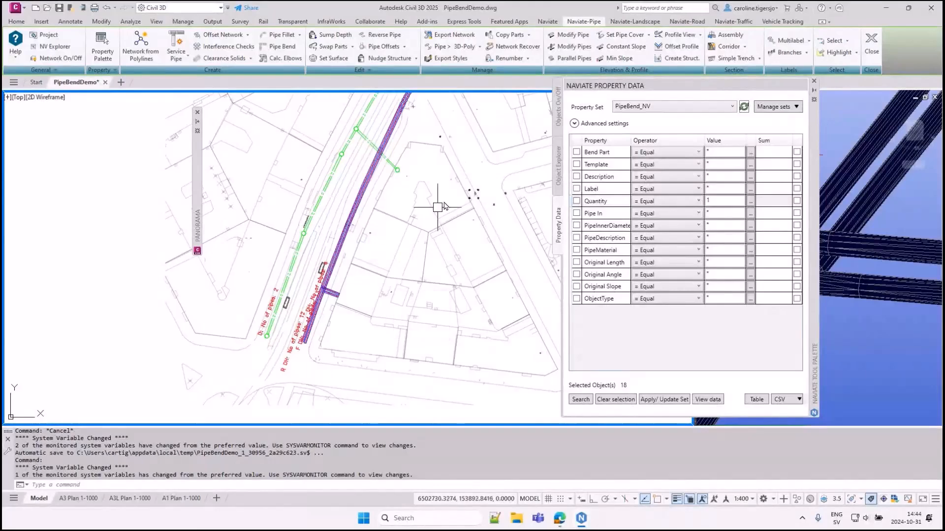
middle_click_drag(447, 204, 442, 241)
scroll(344, 155, "up", 5)
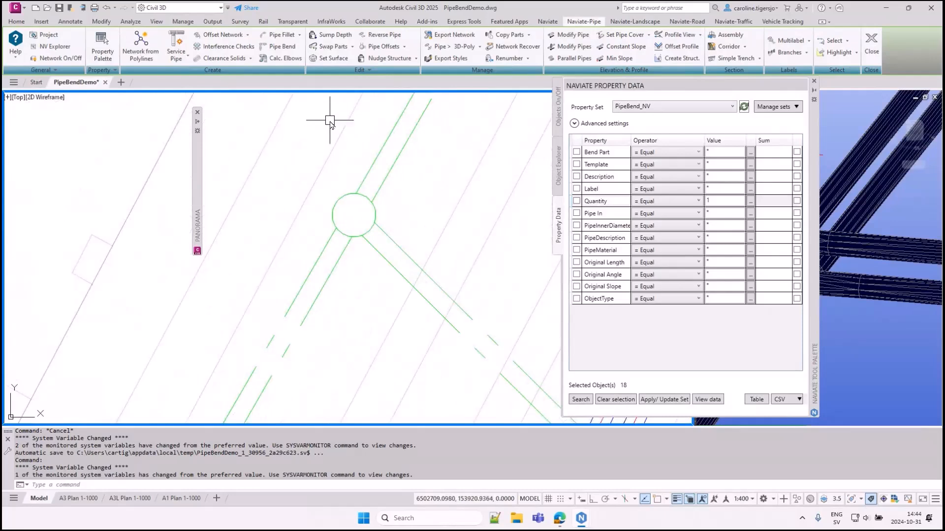
left_click(299, 35)
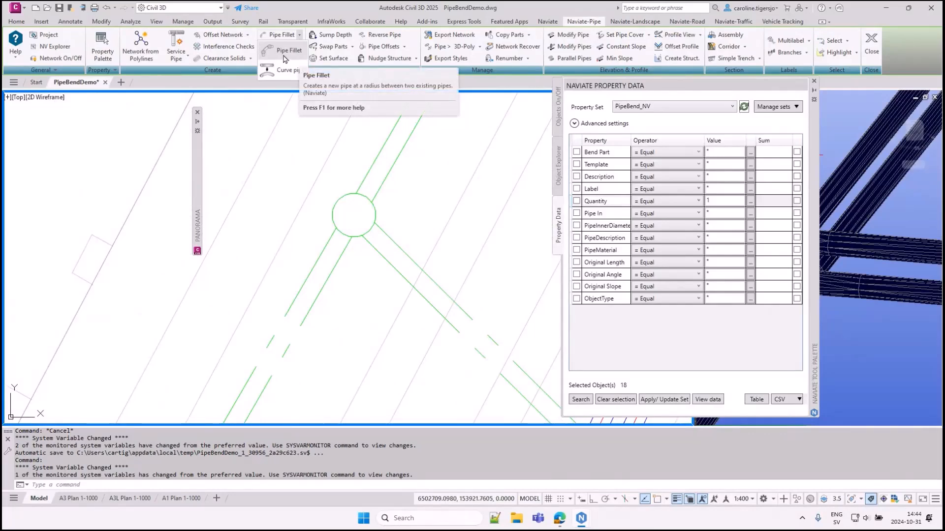
left_click(339, 177)
scroll(324, 179, "down", 5)
middle_click_drag(427, 220, 418, 125)
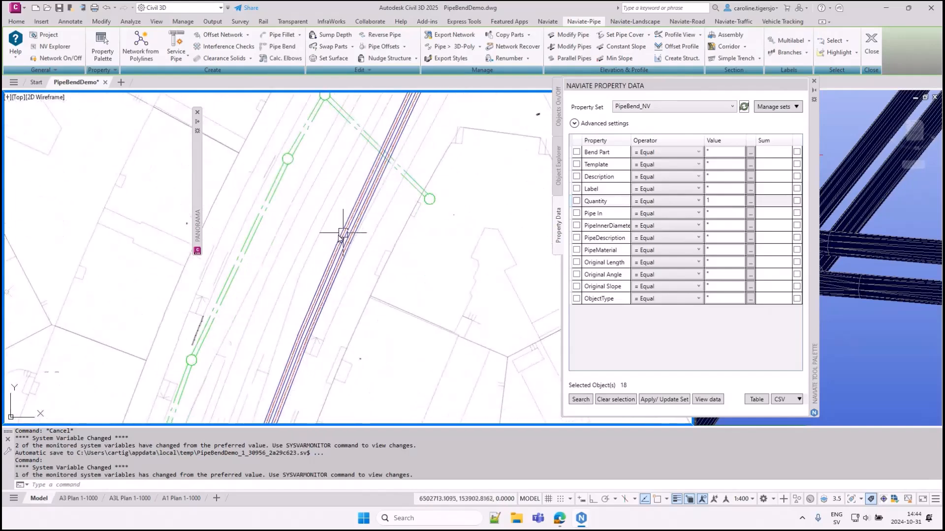
middle_click_drag(339, 166, 329, 239)
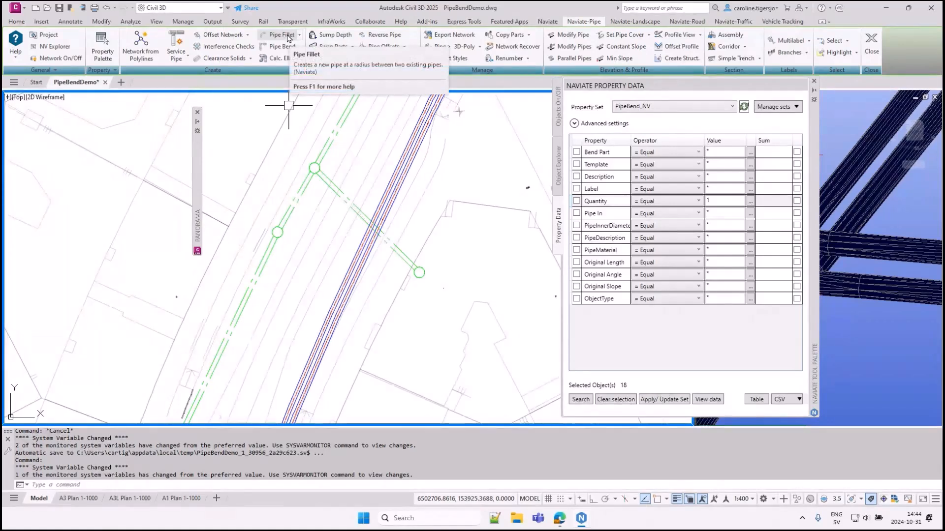
scroll(305, 172, "up", 2)
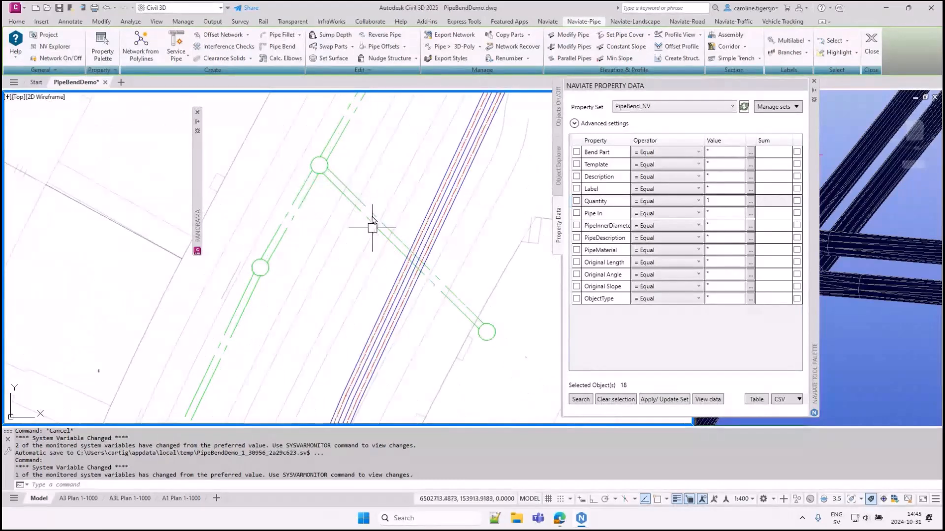
Create a Pipe Fillet with radius 2 between the green main pipe and the side branch, copying the Pay Item Id from the first pipe.
left_click(289, 38)
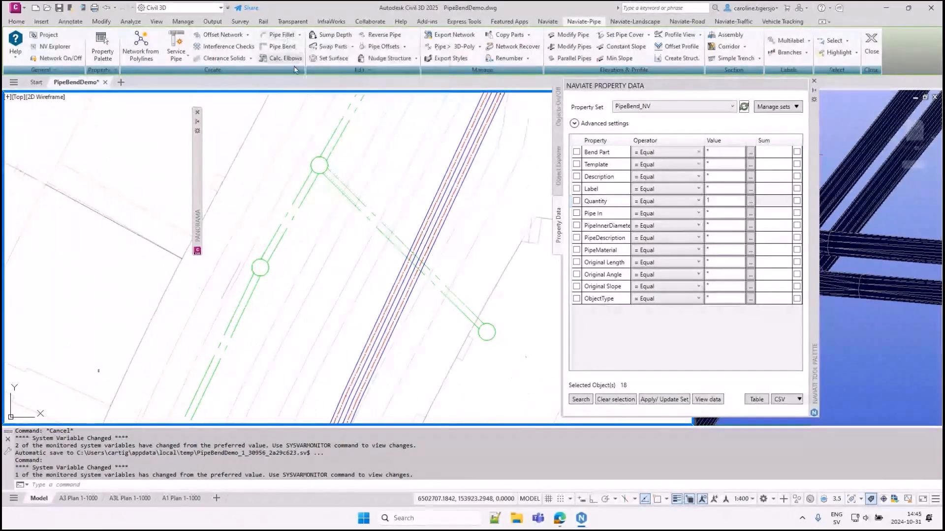
left_click(301, 204)
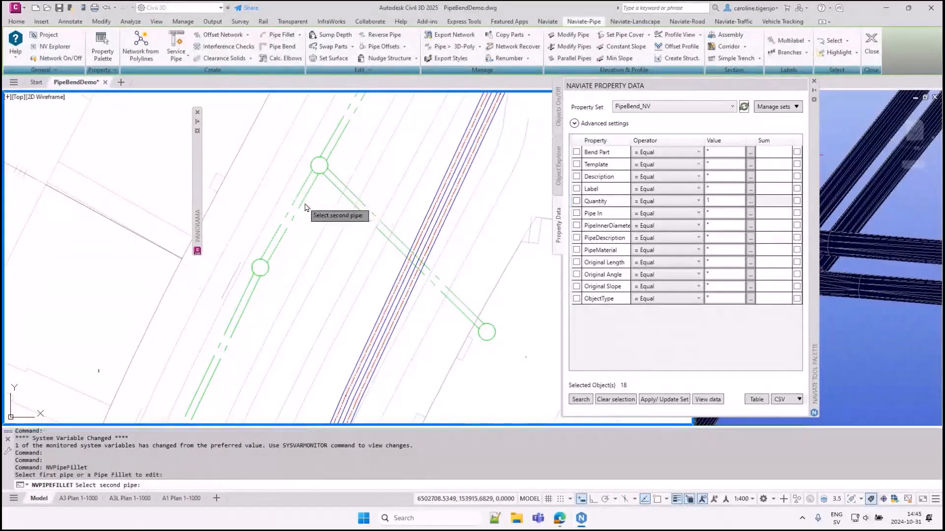
left_click(337, 186)
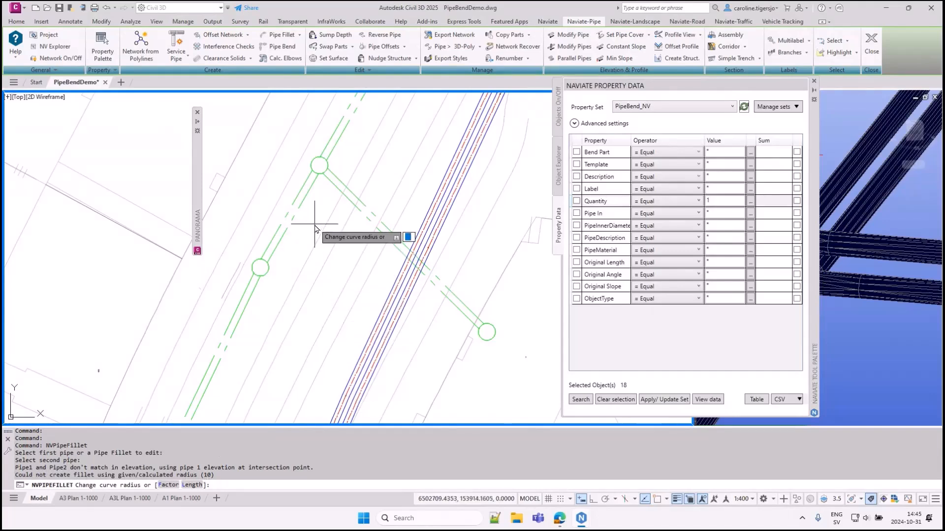
key("Return")
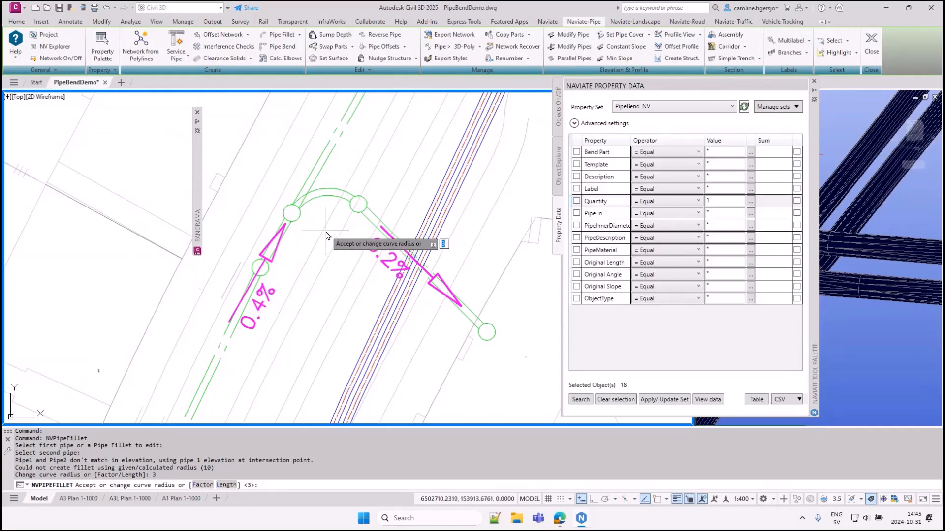
key("Return")
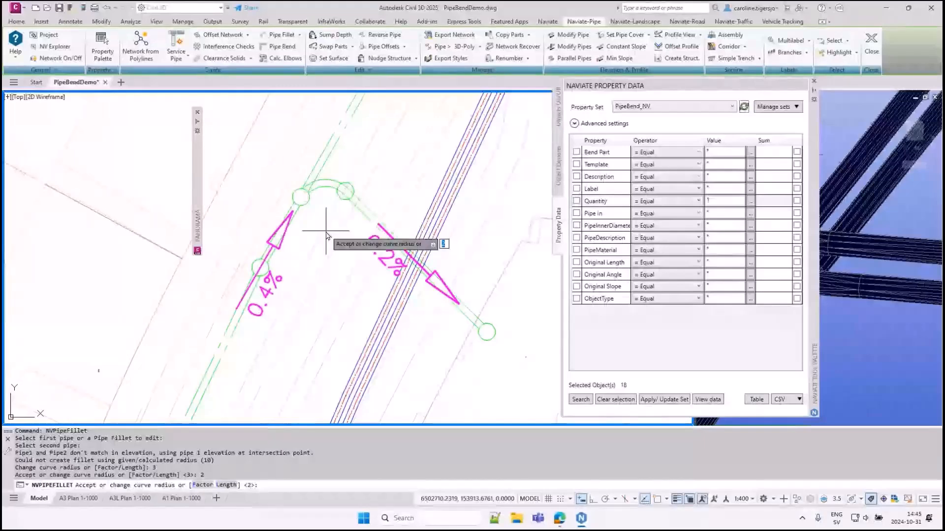
key("Return")
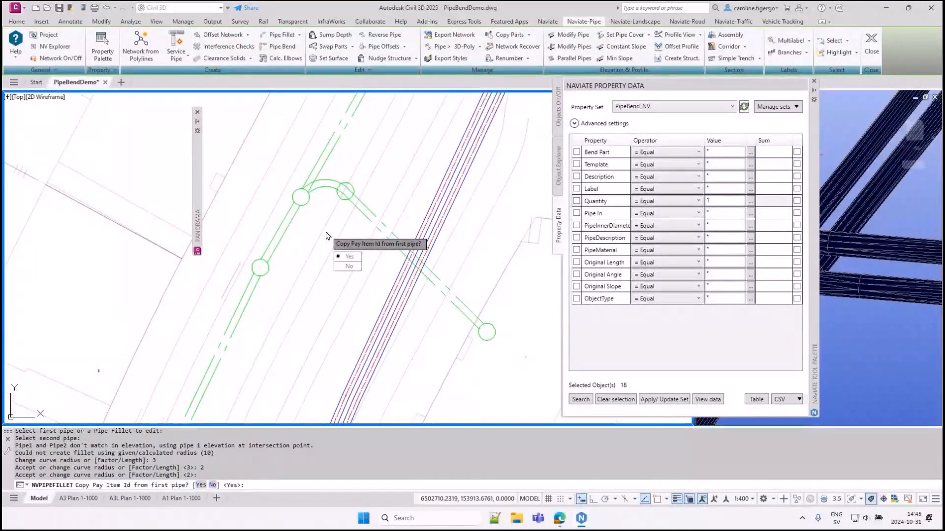
key("Return")
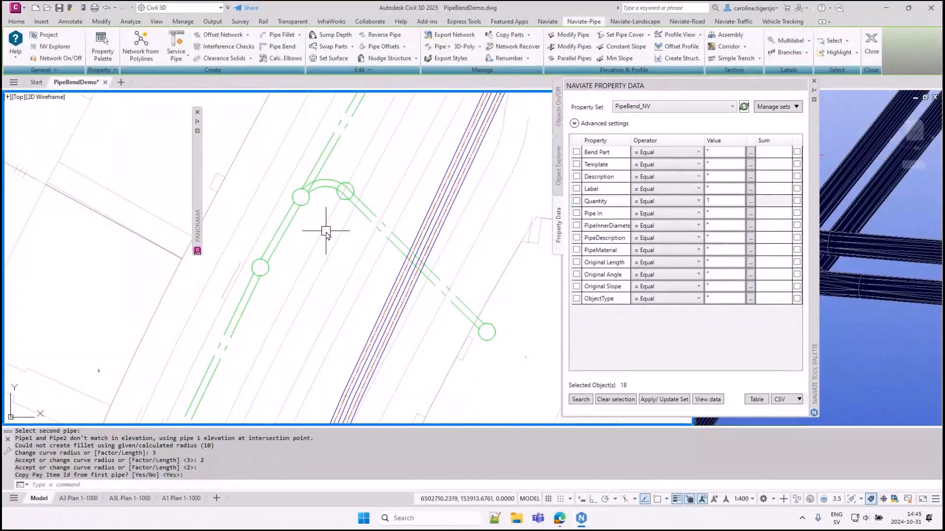
Inspect the curved fillet pipe and the structure where it meets the main pipe, including their grips.
left_click(329, 186)
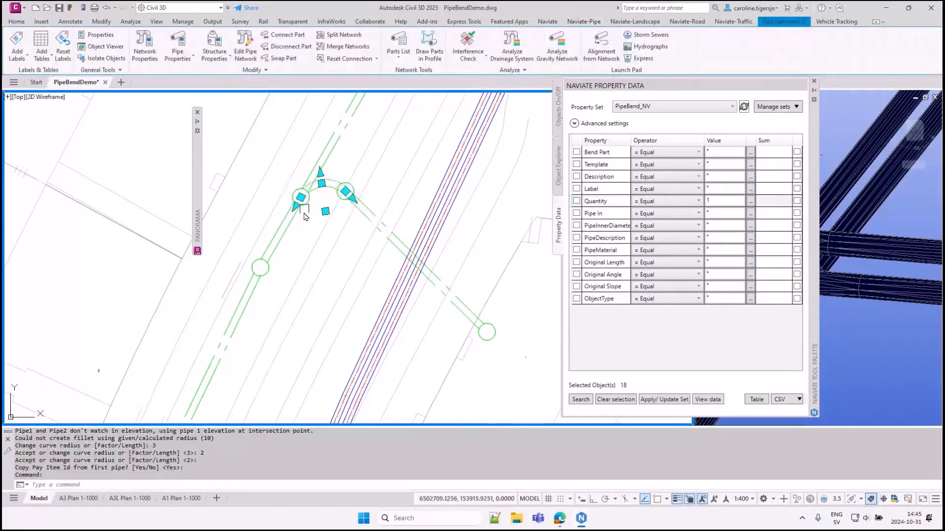
scroll(344, 207, "up", 4)
key("Escape")
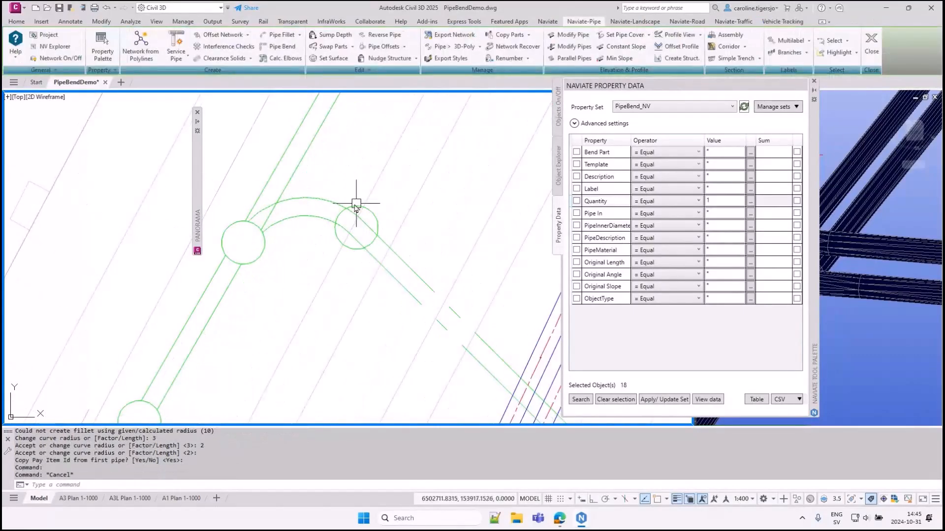
scroll(356, 203, "down", 2)
left_click(283, 228)
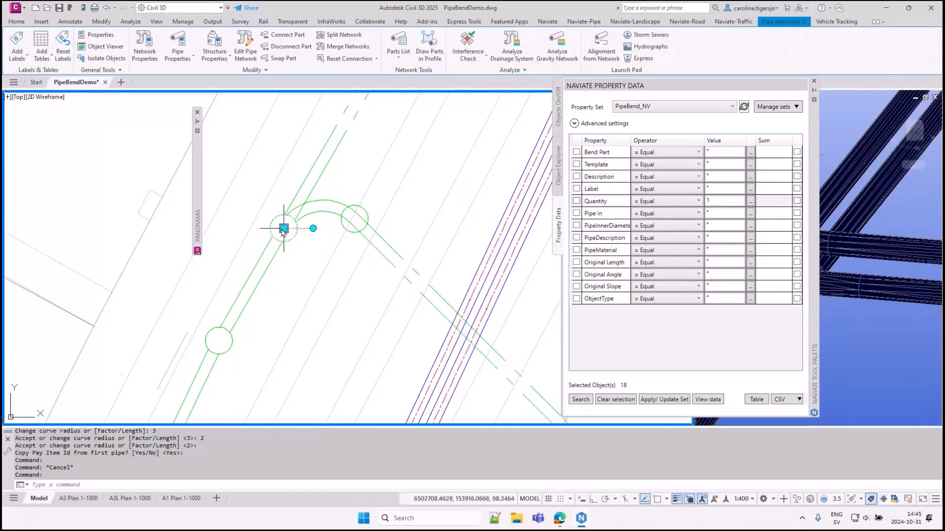
left_click(283, 228)
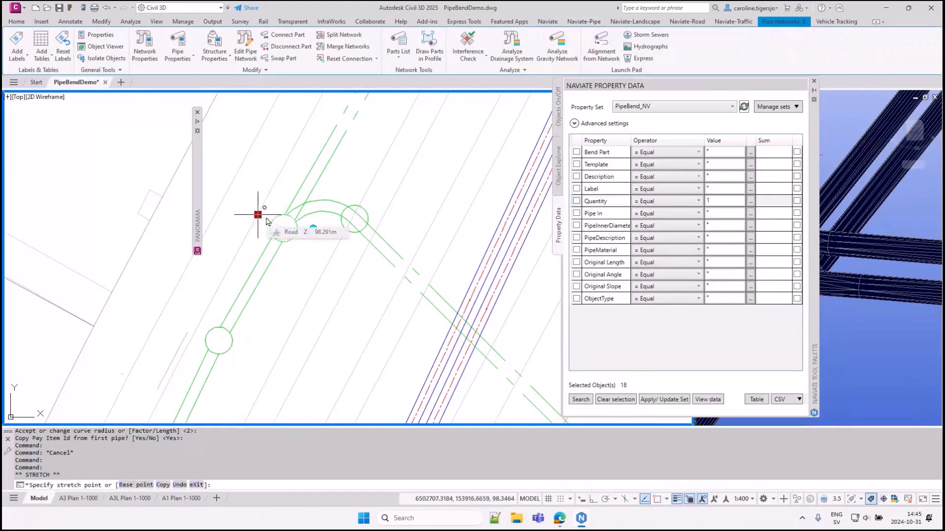
key("Escape")
key("Escape")
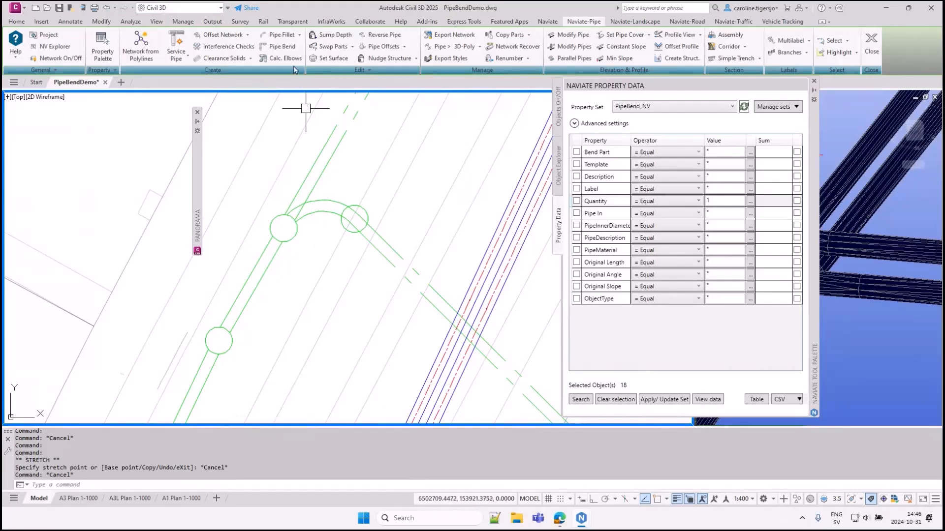
left_click(299, 36)
left_click(290, 50)
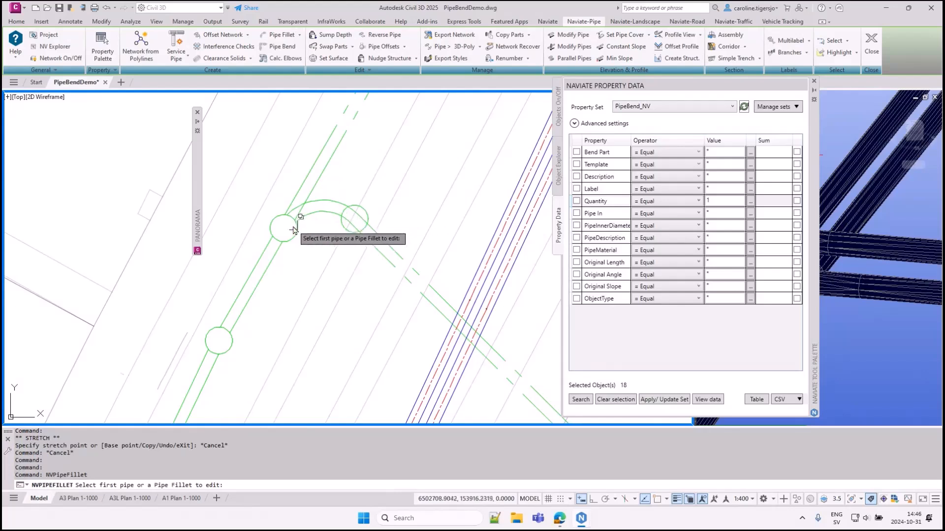
left_click(318, 215)
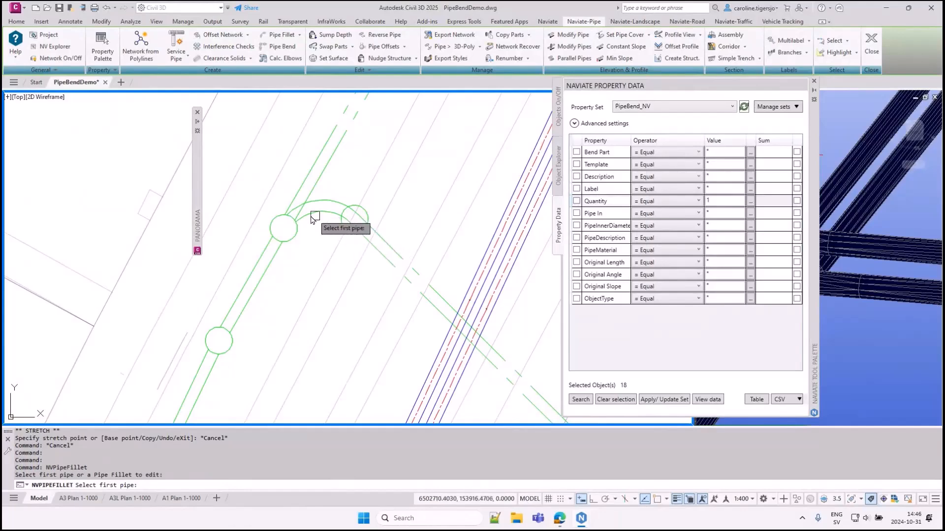
key("Escape")
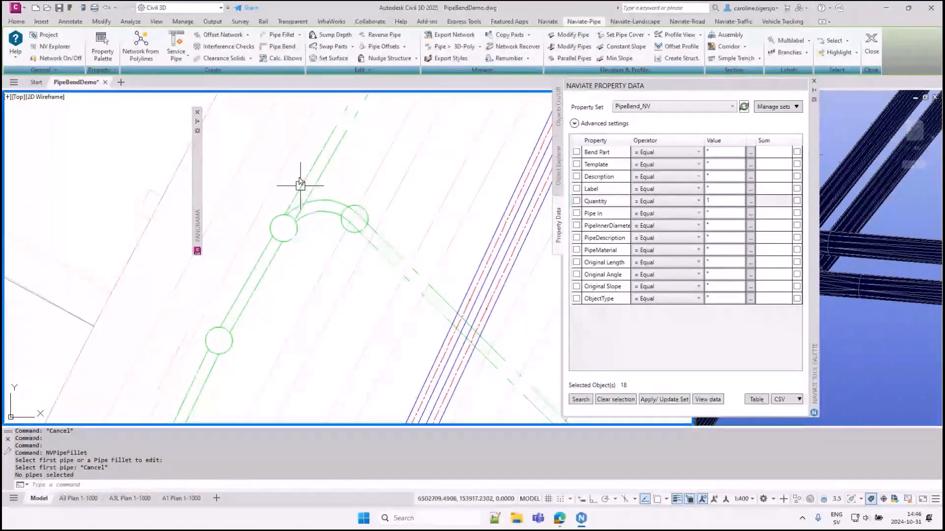
Create a Pipe Fillet with length 12 between the two green main pipes meeting at the structure, copying the Pay Item Id from the first pipe.
left_click(298, 37)
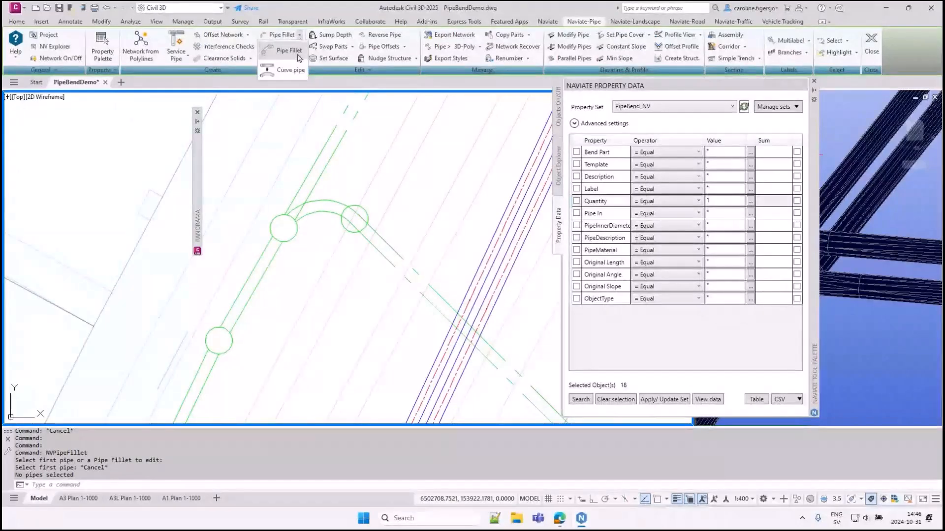
left_click(284, 52)
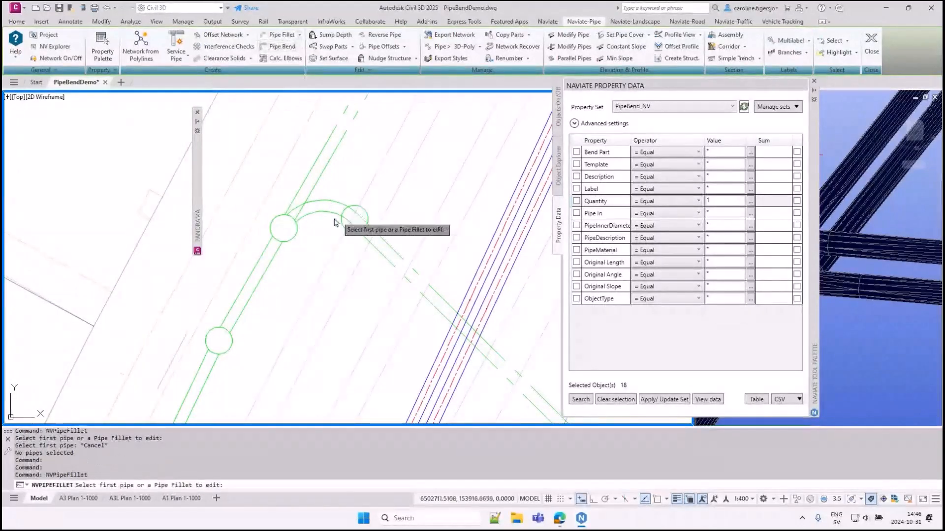
scroll(314, 241, "down", 3)
mouse_move(315, 251)
middle_mouse_down()
mouse_move(336, 219)
mouse_move(312, 238)
mouse_move(312, 253)
mouse_move(264, 248)
middle_mouse_up()
scroll(264, 249, "up", 4)
left_click(262, 256)
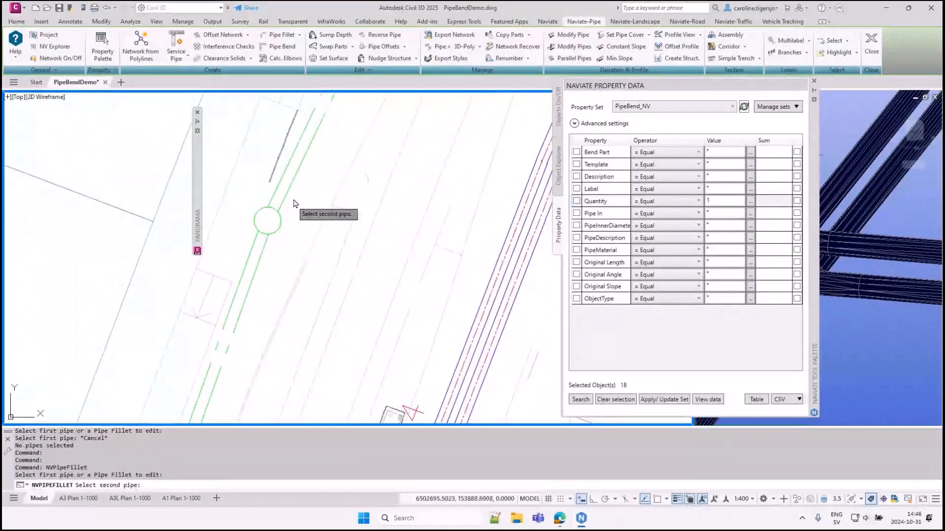
left_click(297, 178)
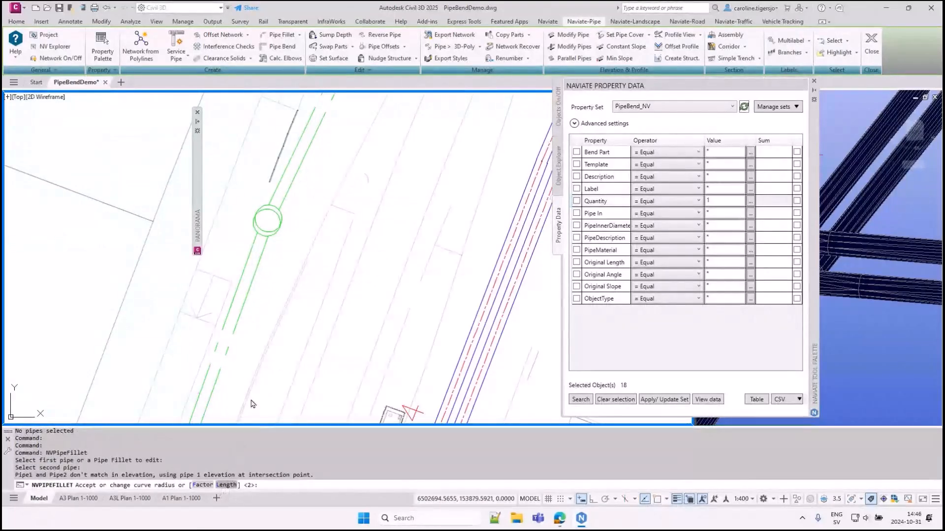
type("L")
key("Return")
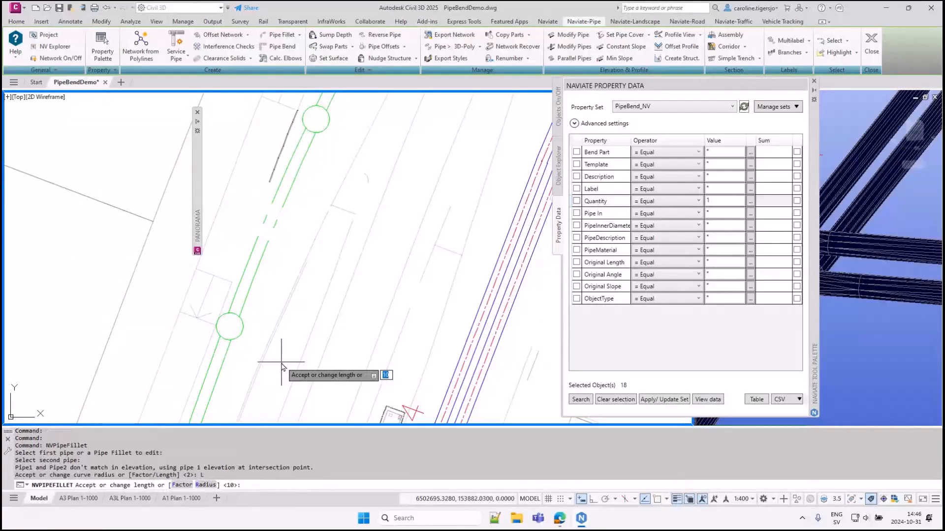
type("12")
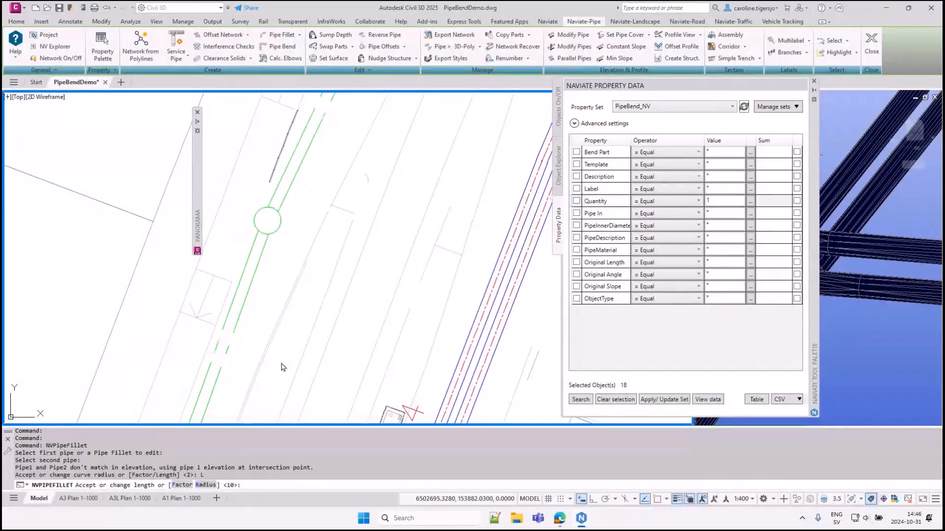
key("Return")
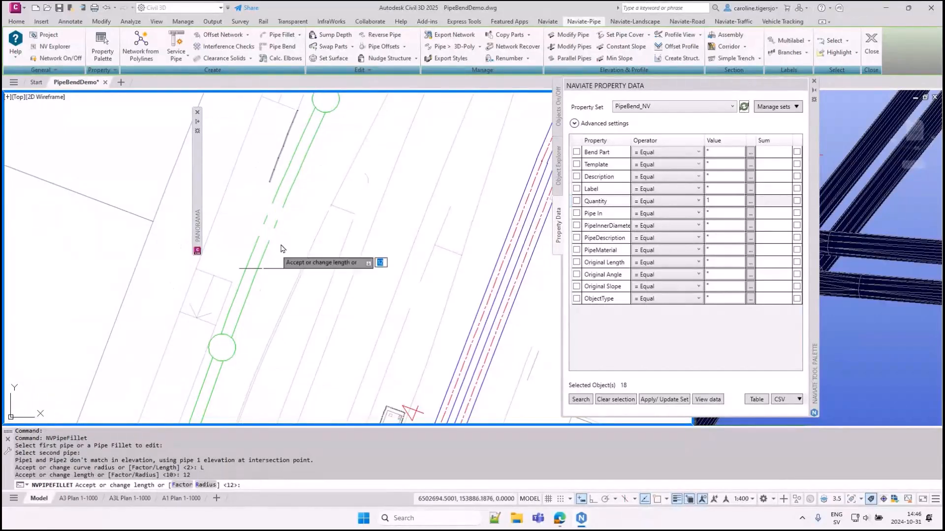
scroll(351, 206, "down", 2)
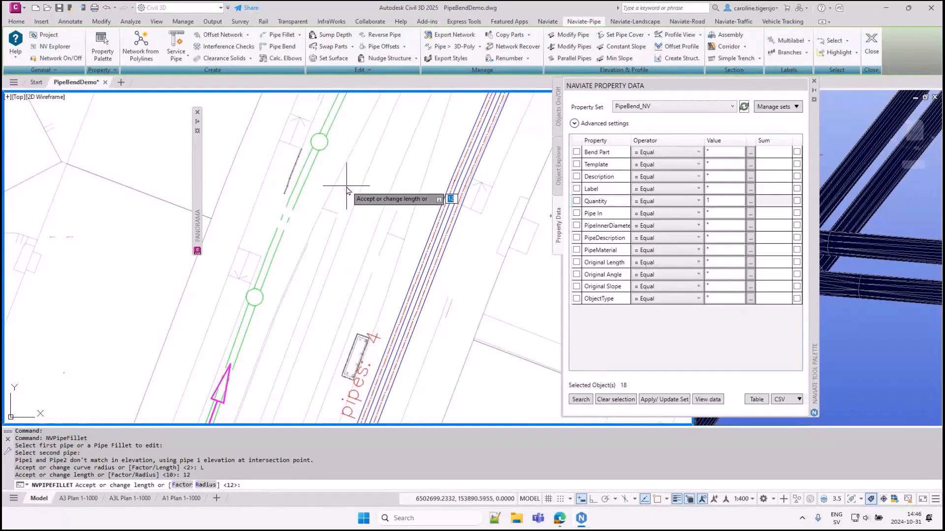
key("Return")
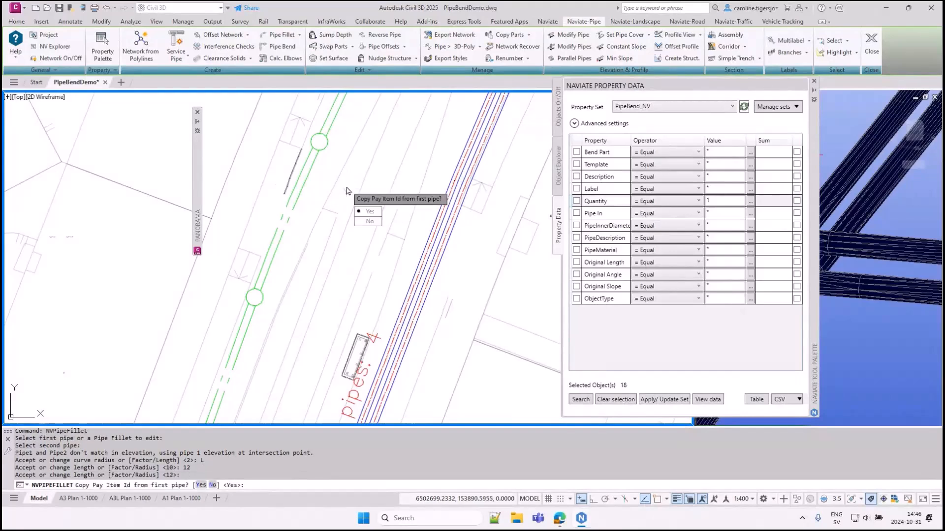
left_click(369, 211)
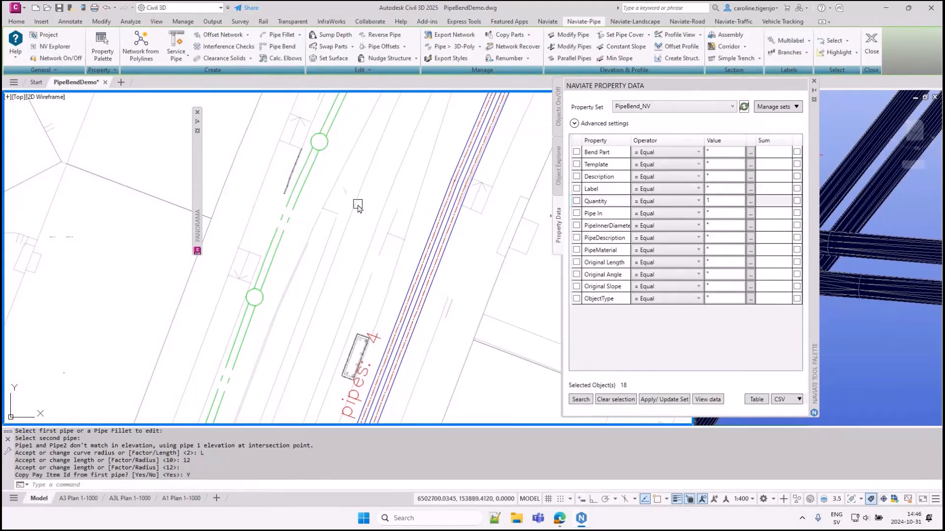
Examine the angles, dimensions, descriptions and quantities listed in the red schedule table.
middle_click_drag(359, 208, 344, 208)
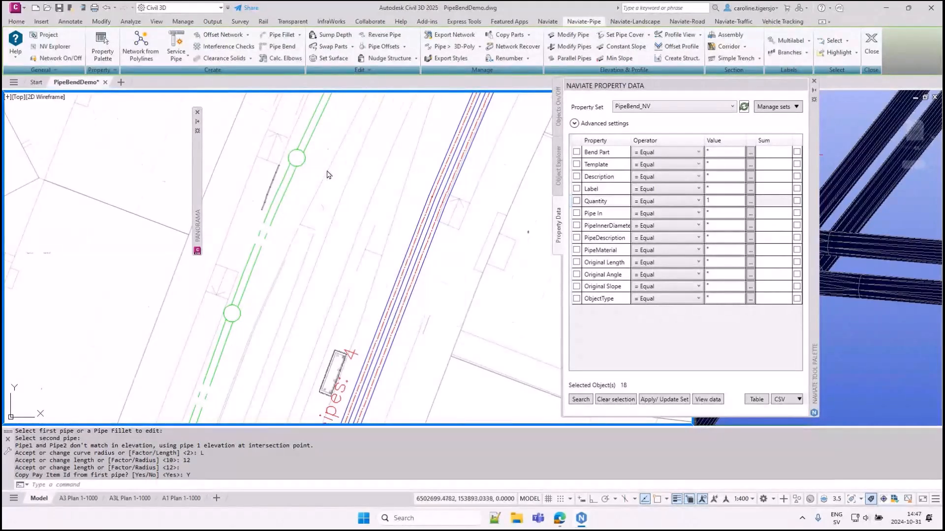
scroll(327, 176, "down", 5)
middle_click_drag(414, 282, 392, 193)
scroll(509, 337, "up", 1)
scroll(501, 328, "up", 1)
middle_click_drag(501, 326, 459, 264)
scroll(459, 265, "down", 1)
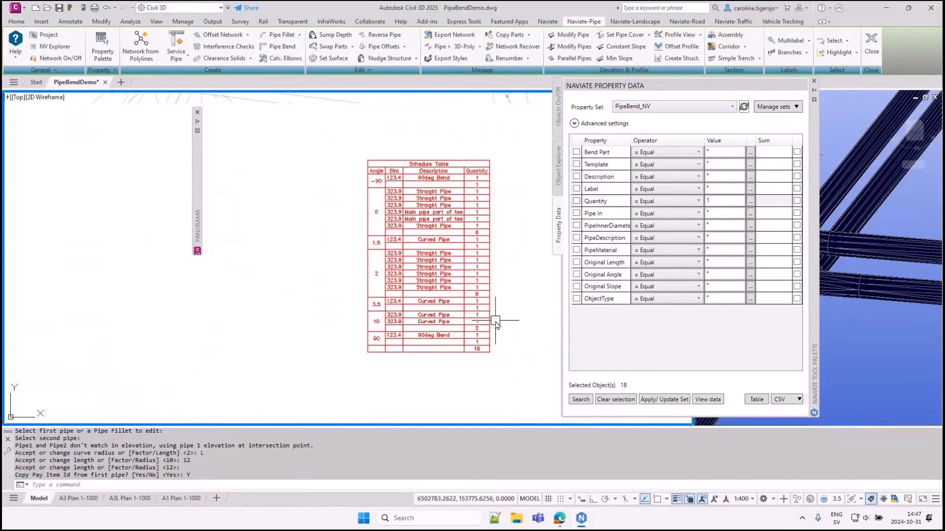
Open Naviate's Ideation Portal in the browser from the Naviate help resources and check the option for adding a new idea.
left_click(15, 45)
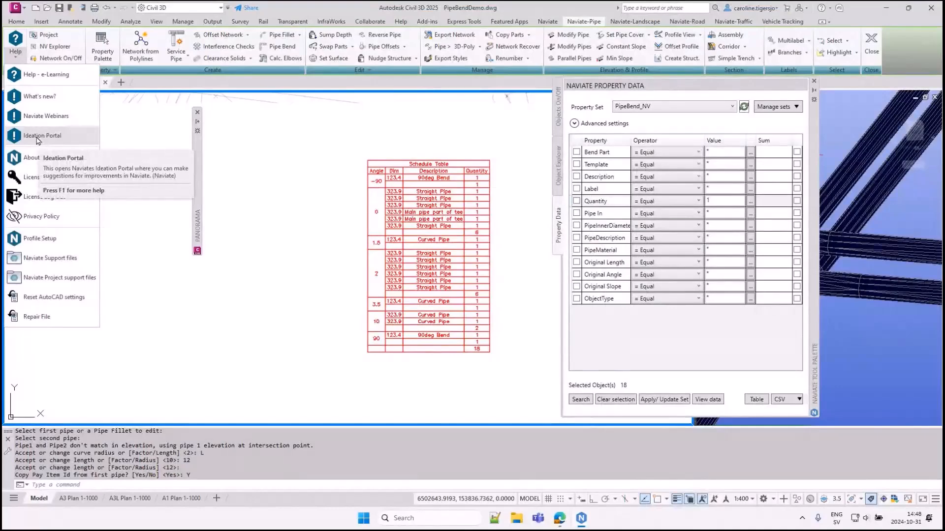
left_click(43, 138)
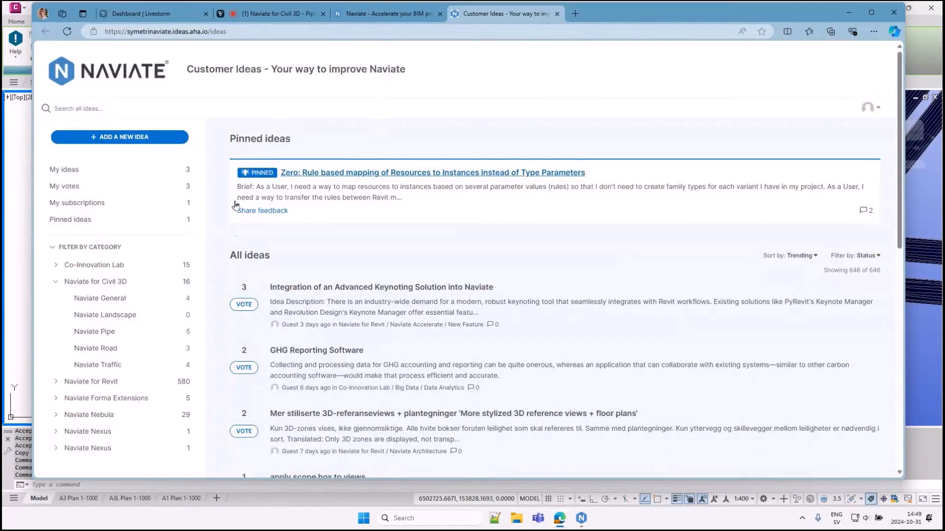
left_click(131, 142)
Close the chat pop-up on the Naviate website, check the Resources links including the Ideation Portal, and return to the Customer Ideas page.
left_click(386, 13)
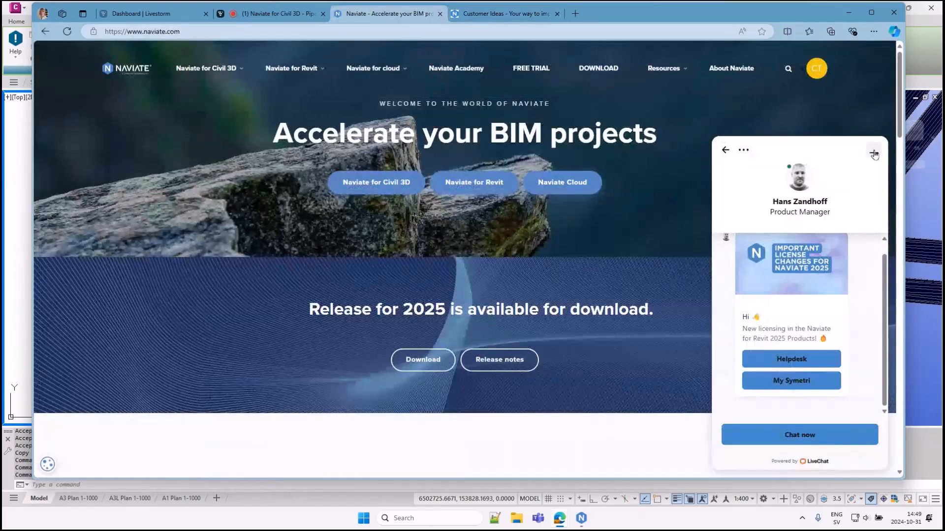
left_click(874, 153)
mouse_move(379, 77)
mouse_move(664, 69)
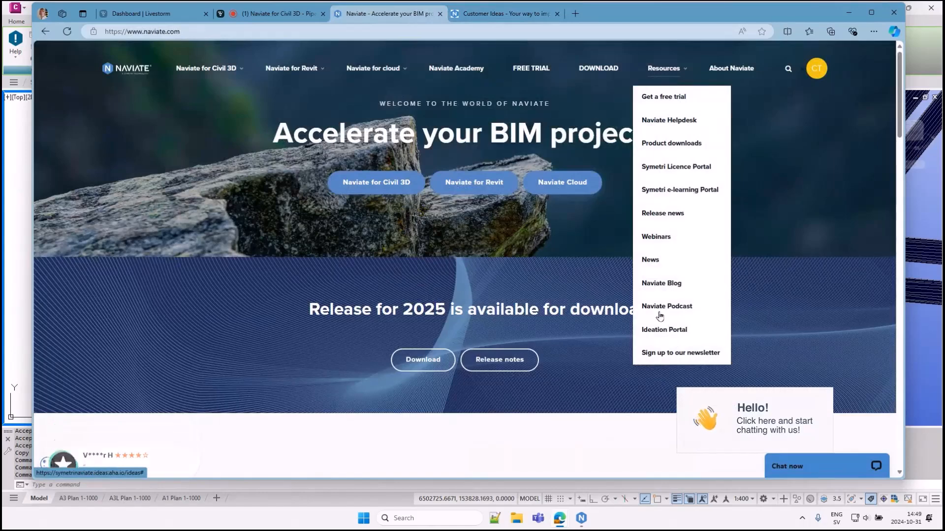
left_click(503, 13)
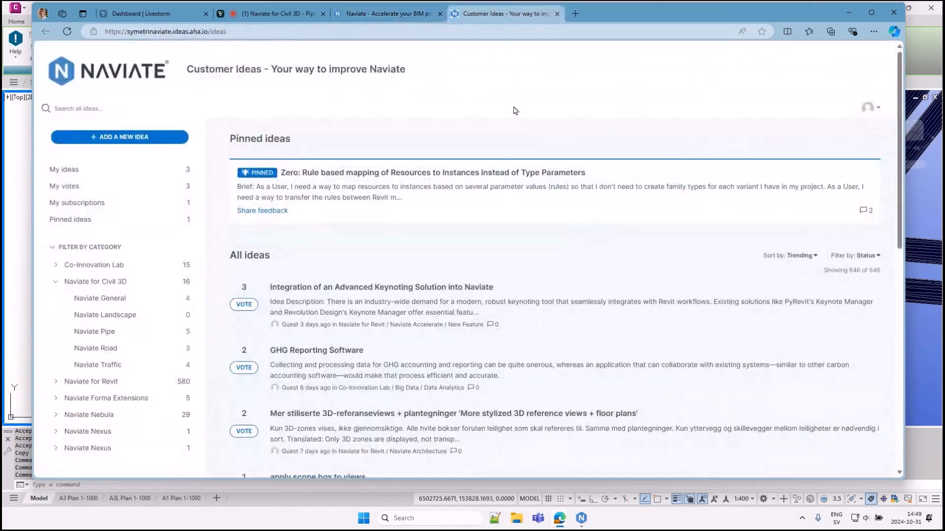